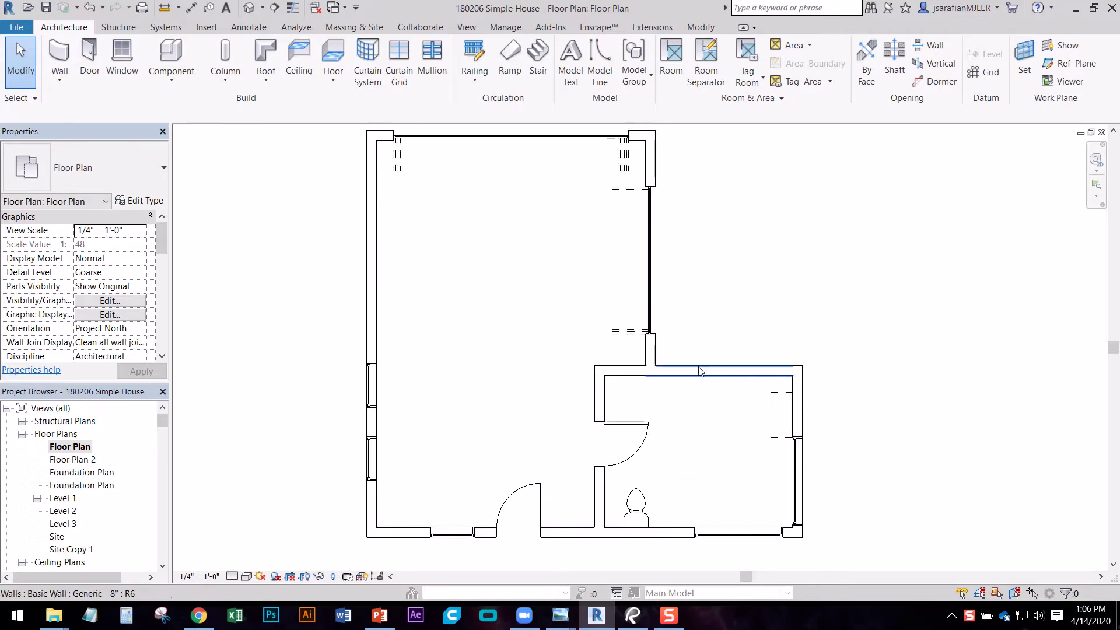
- Open the South elevation from the Project Browser and centre its levels at 0'-0", 10'-0" and 14'-0"
{"action": "scroll", "coordinate": [331, 432], "scroll_direction": "down", "scroll_amount": 1, "text": "ctrl"}
{"action": "middle_click_drag", "start_coordinate": [445, 400], "coordinate": [409, 435]}
{"action": "scroll", "coordinate": [80, 518], "scroll_direction": "down", "scroll_amount": 4}
{"action": "scroll", "coordinate": [79, 519], "scroll_direction": "down", "scroll_amount": 4}
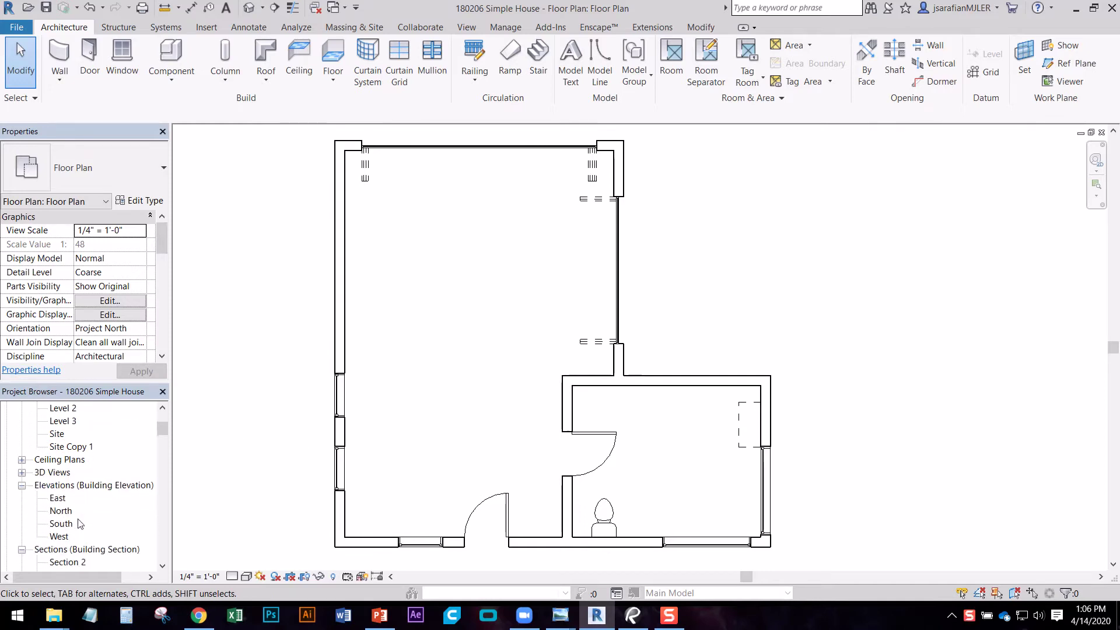
{"action": "double_click", "coordinate": [62, 524]}
{"action": "middle_click_drag", "start_coordinate": [648, 351], "coordinate": [671, 392]}
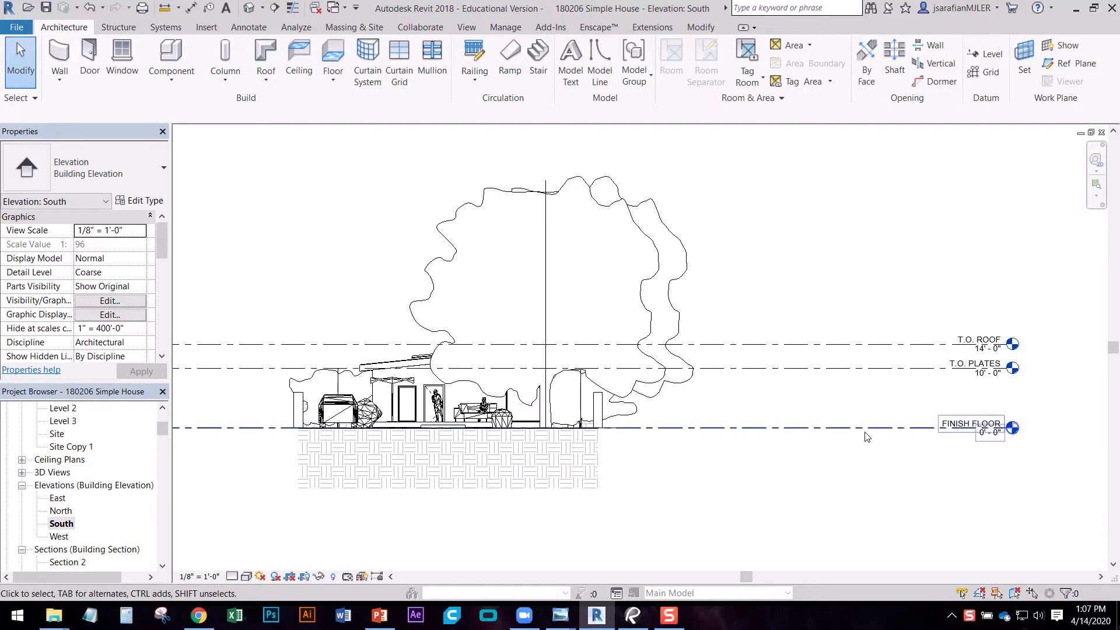
{"action": "middle_click_drag", "start_coordinate": [860, 472], "coordinate": [795, 430]}
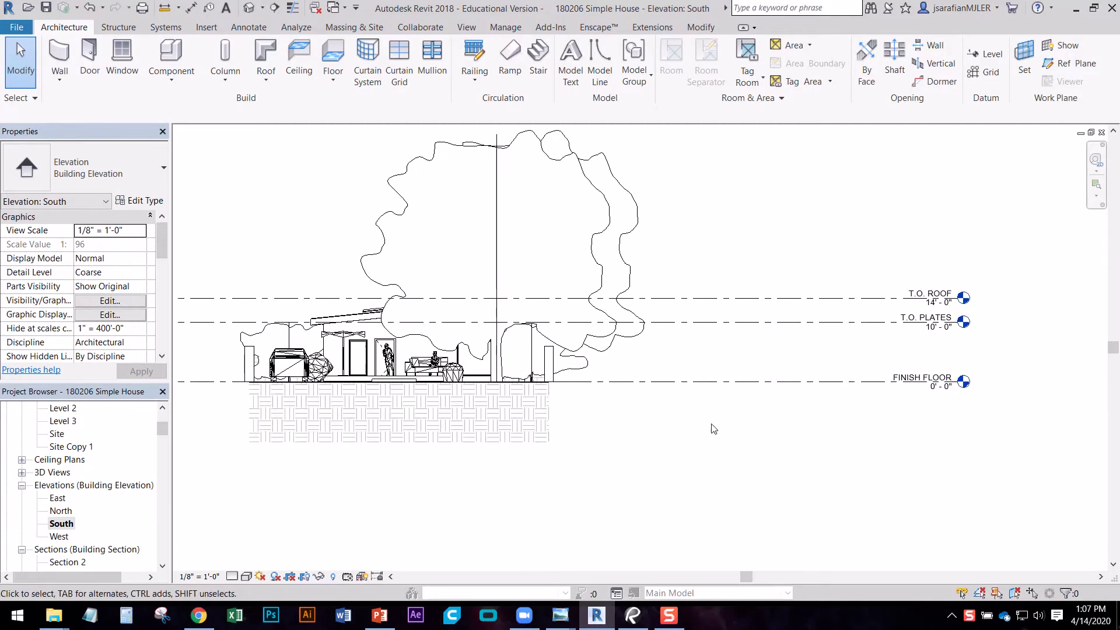
{"action": "middle_click_drag", "start_coordinate": [706, 367], "coordinate": [720, 393]}
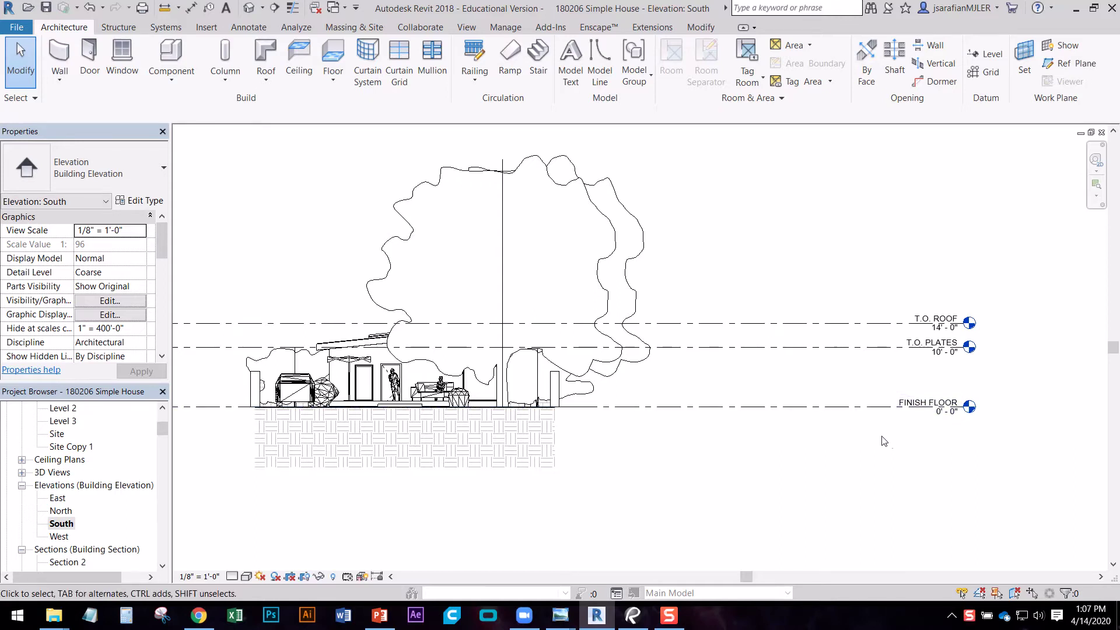
- Draw a new level at -1'-0" from left of the house to beside the existing level heads
{"action": "left_click", "coordinate": [992, 54]}
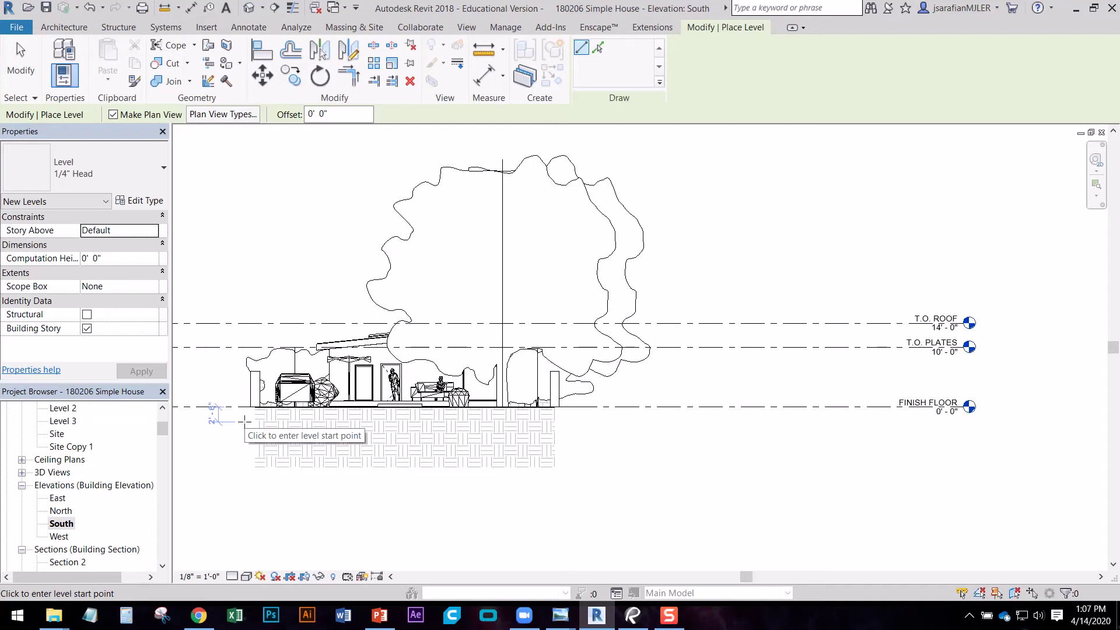
{"action": "scroll", "coordinate": [245, 420], "scroll_direction": "up", "scroll_amount": 3}
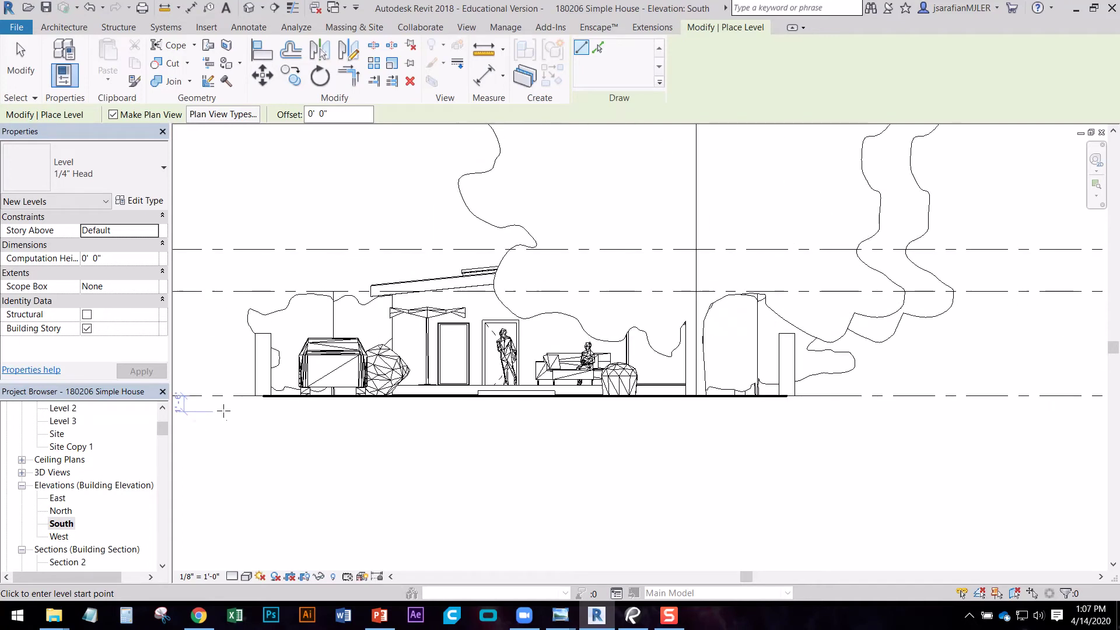
{"action": "scroll", "coordinate": [223, 413], "scroll_direction": "up", "scroll_amount": 2}
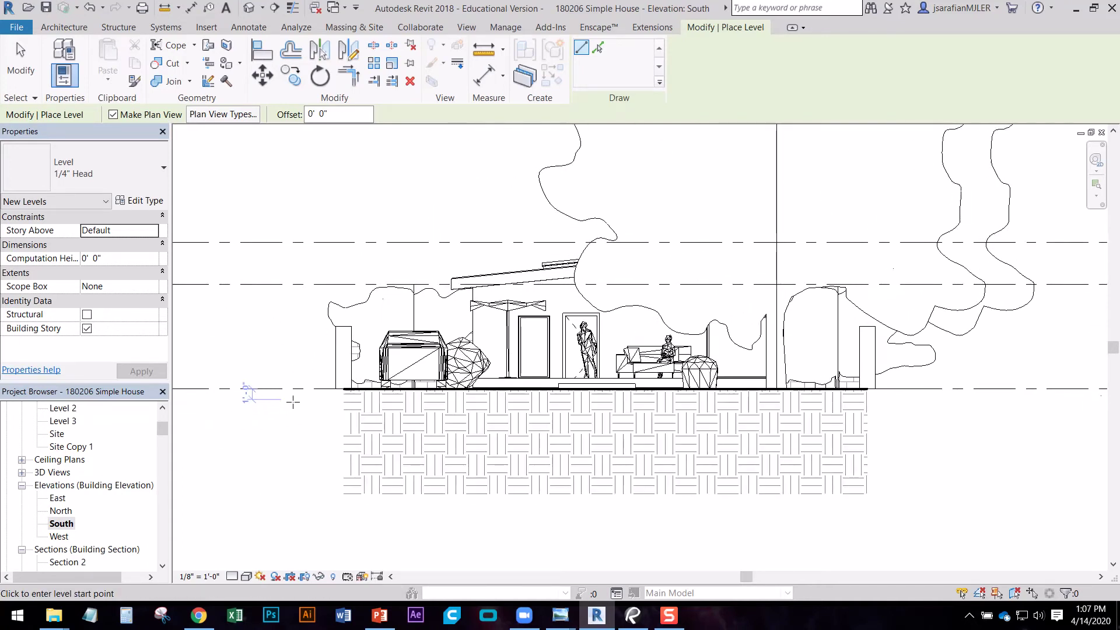
{"action": "scroll", "coordinate": [292, 403], "scroll_direction": "up", "scroll_amount": 2}
{"action": "left_click", "coordinate": [293, 403]}
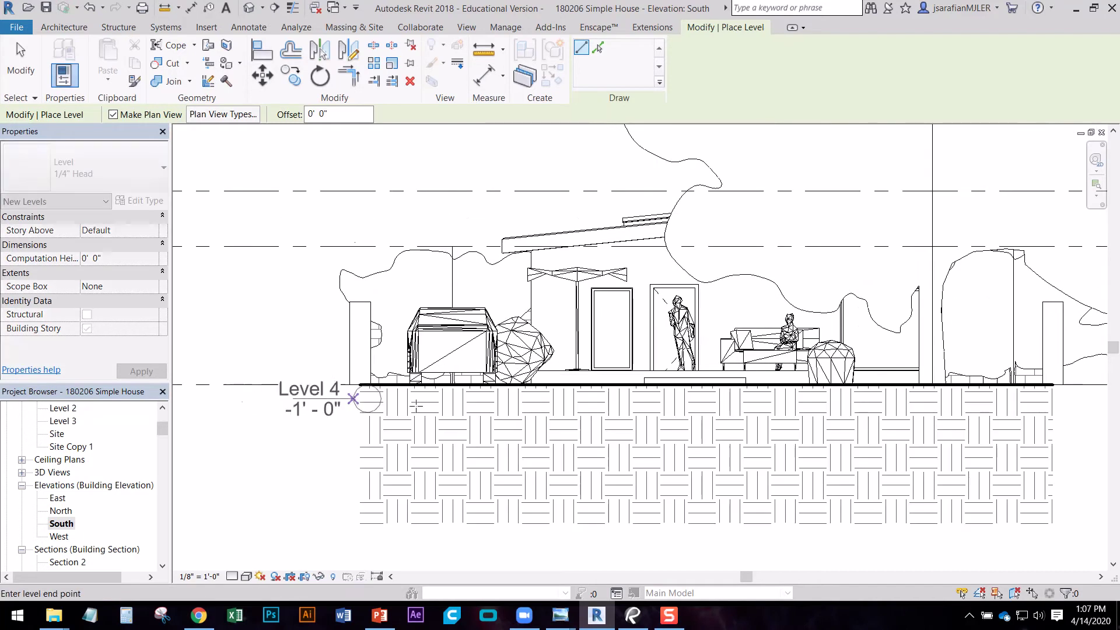
{"action": "middle_click_drag", "start_coordinate": [771, 421], "coordinate": [331, 445]}
{"action": "middle_click_drag", "start_coordinate": [888, 439], "coordinate": [928, 403]}
{"action": "left_click", "coordinate": [931, 385]}
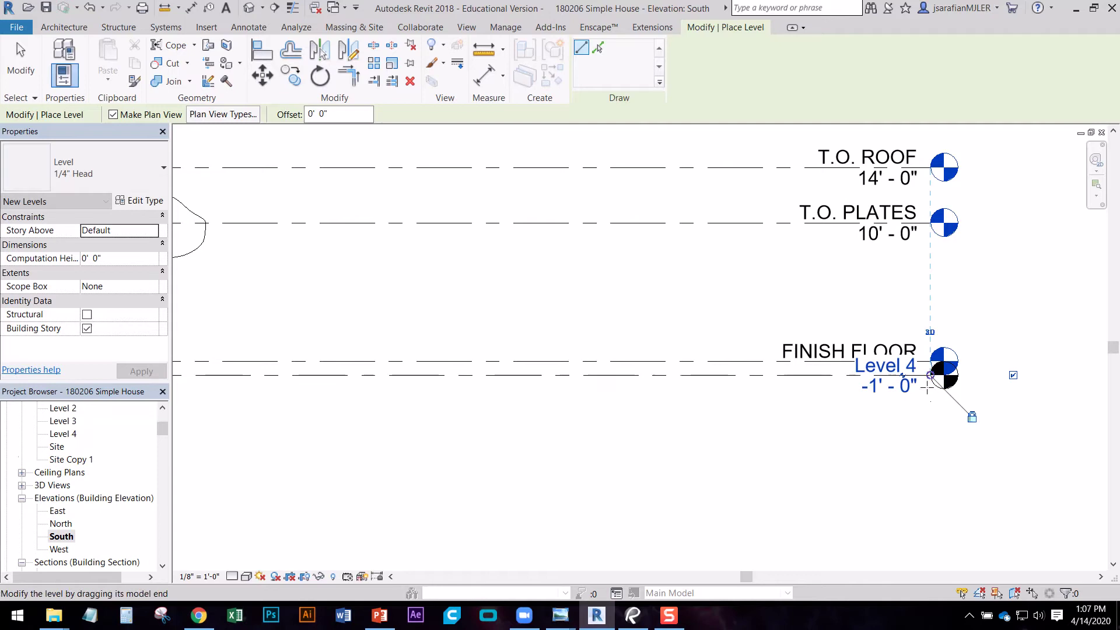
{"action": "key", "text": "Escape"}
{"action": "key", "text": "Escape"}
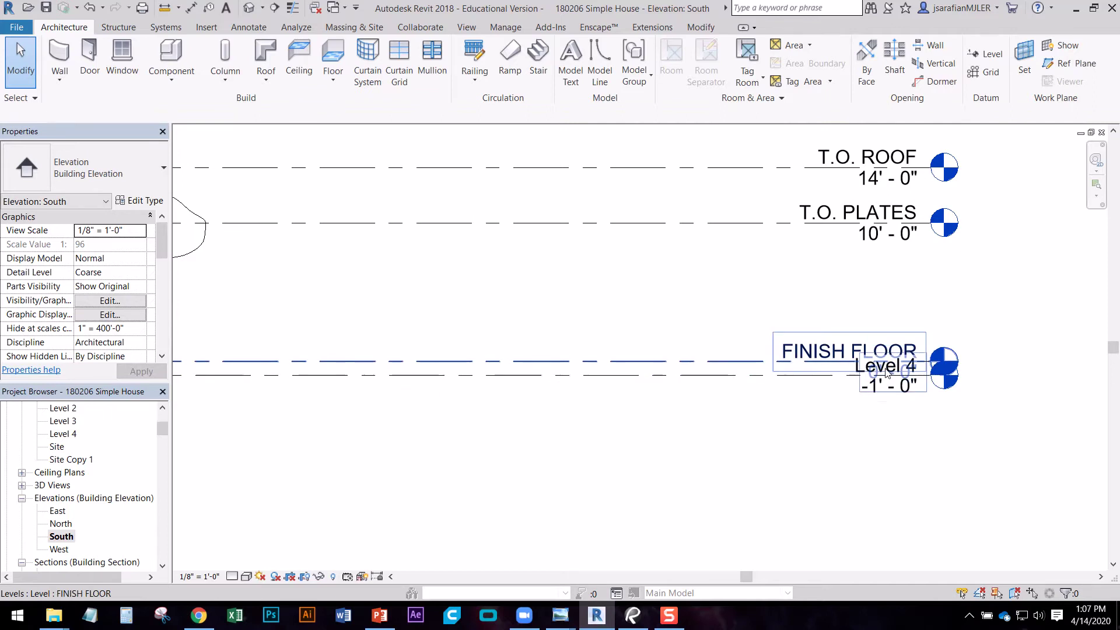
- Rename the new level to T.O. FOUNDATION and rename its matching views too
{"action": "left_click", "coordinate": [888, 374]}
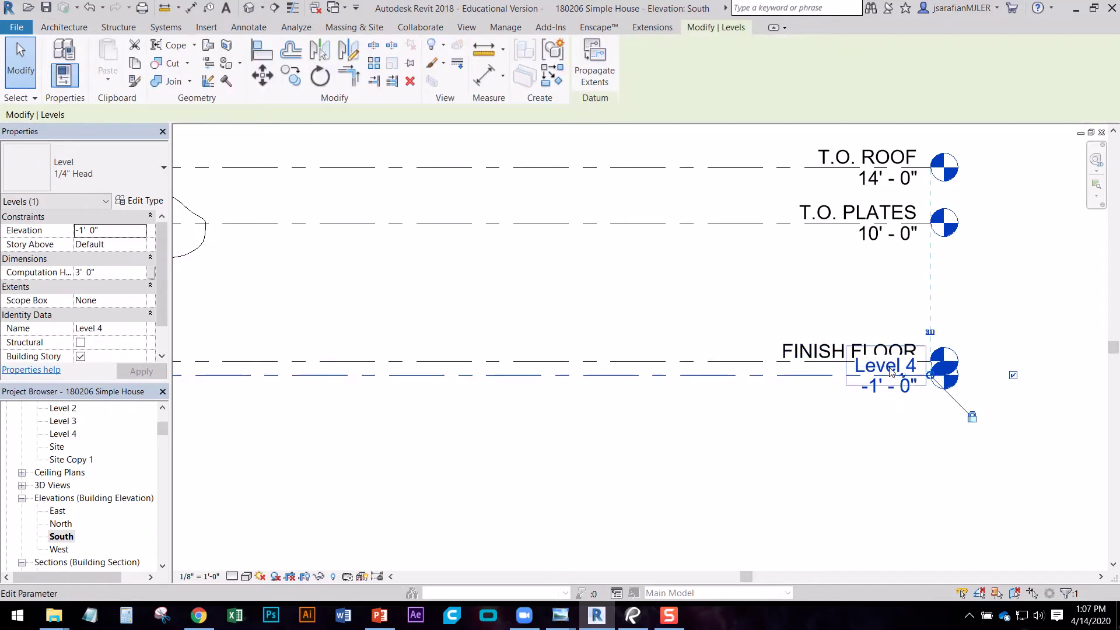
{"action": "left_click", "coordinate": [888, 367]}
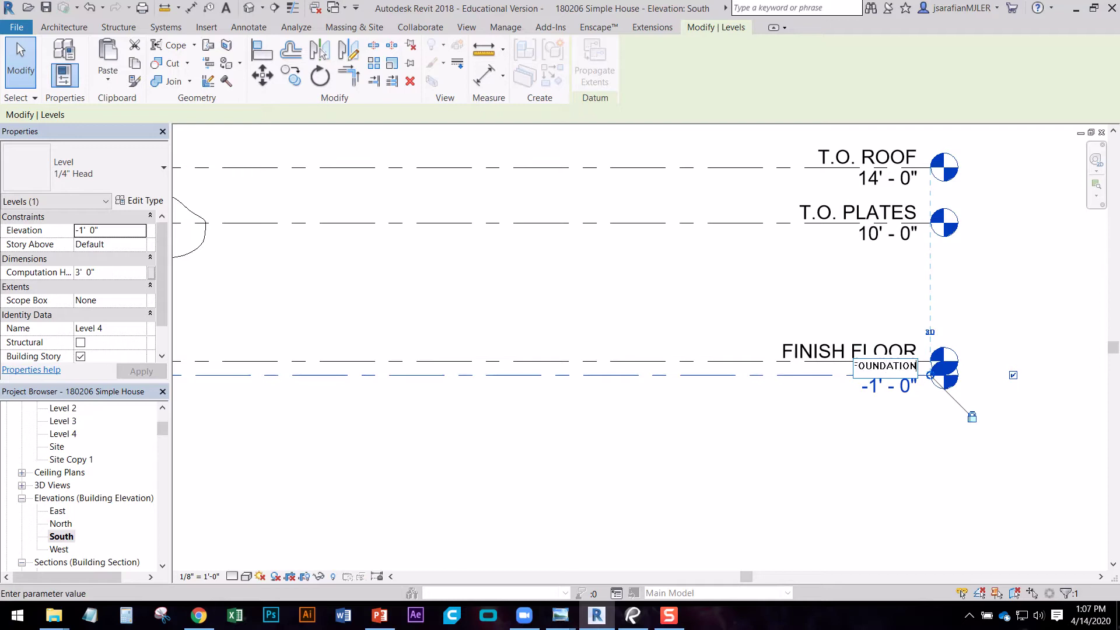
{"action": "key", "text": "Return"}
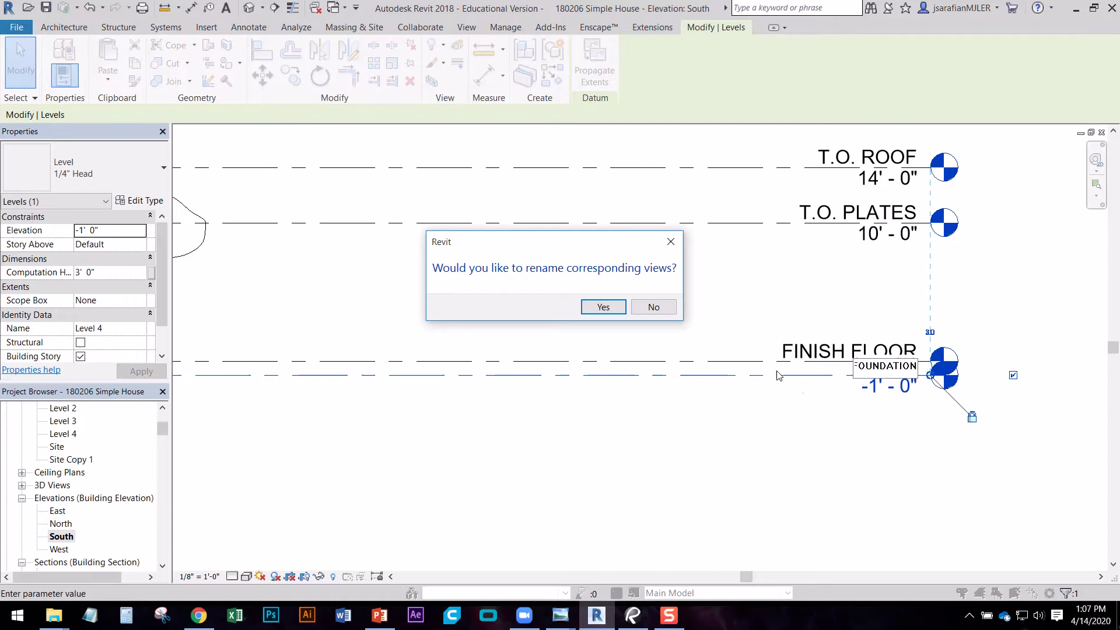
{"action": "left_click", "coordinate": [605, 307]}
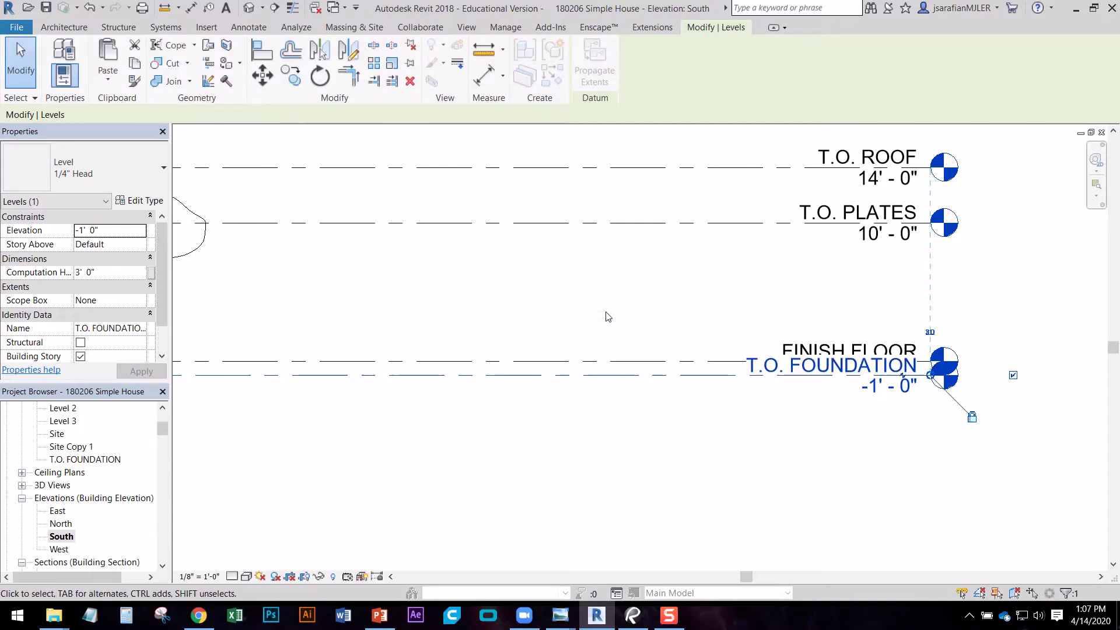
{"action": "left_click", "coordinate": [815, 374]}
{"action": "key", "text": "Escape"}
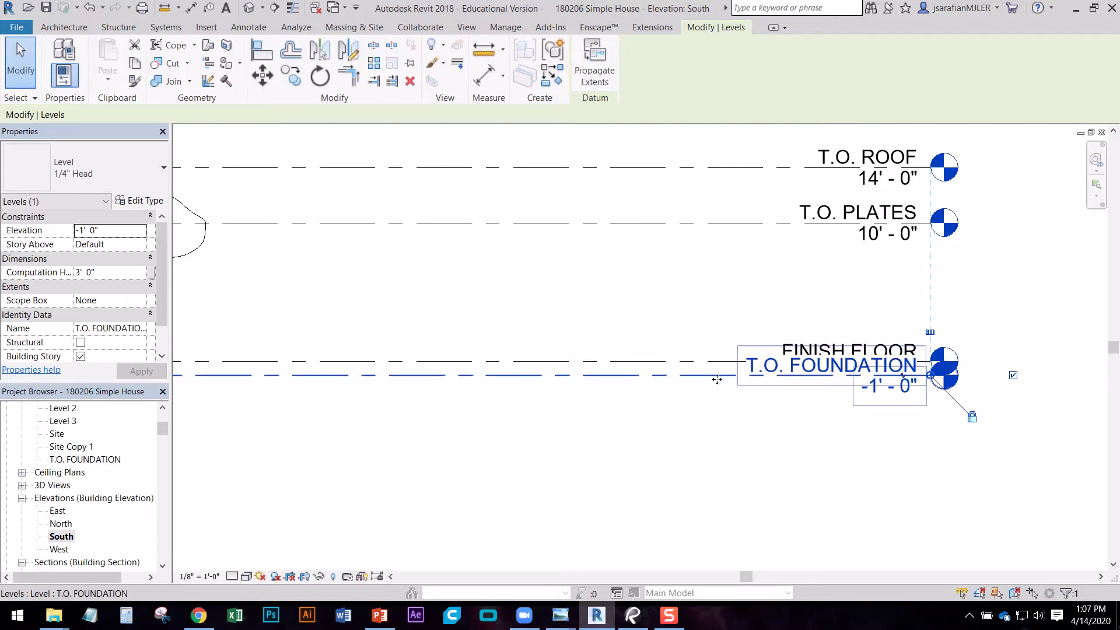
- Offset the T.O. FOUNDATION level head with an elbow below FINISH FLOOR
{"action": "left_click_drag", "start_coordinate": [902, 377], "coordinate": [907, 439]}
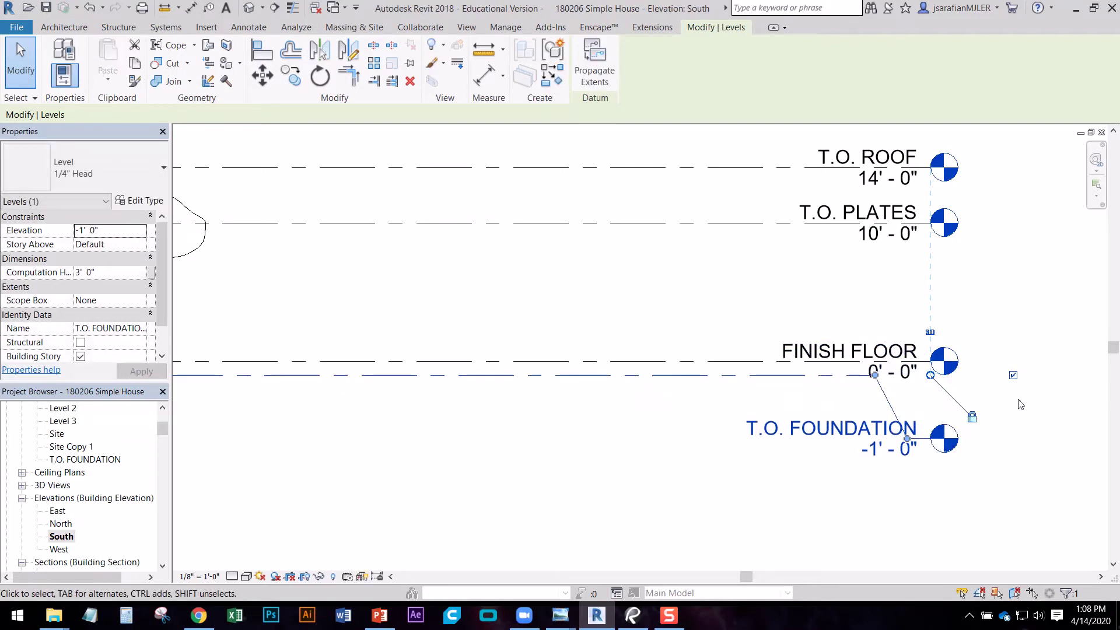
{"action": "left_click_drag", "start_coordinate": [882, 385], "coordinate": [759, 382]}
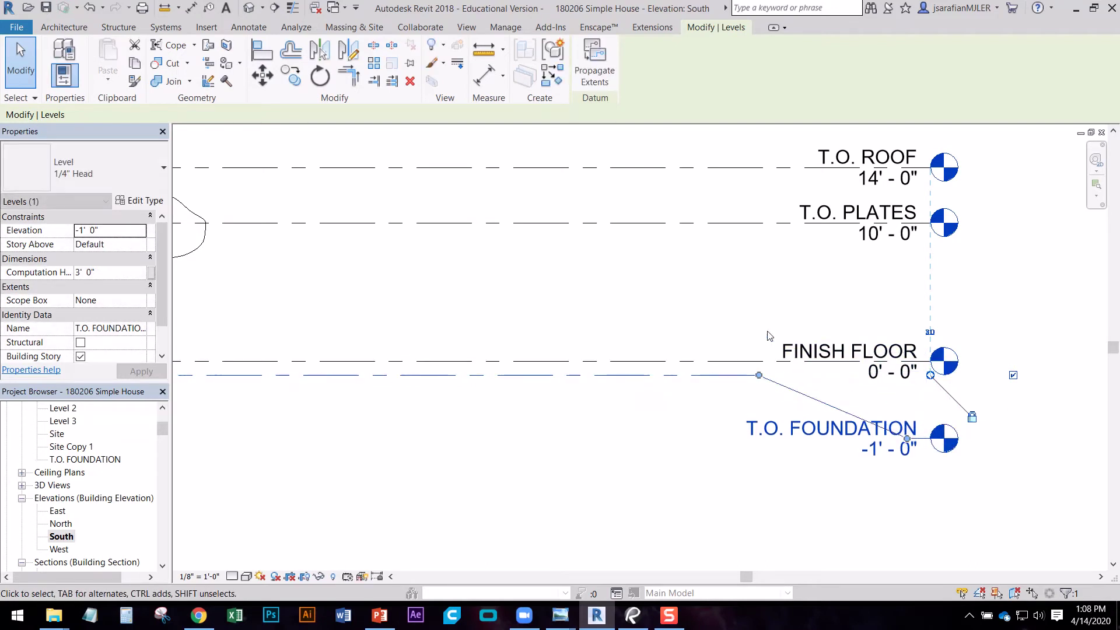
{"action": "key", "text": "Escape"}
{"action": "middle_click_drag", "start_coordinate": [860, 459], "coordinate": [803, 374]}
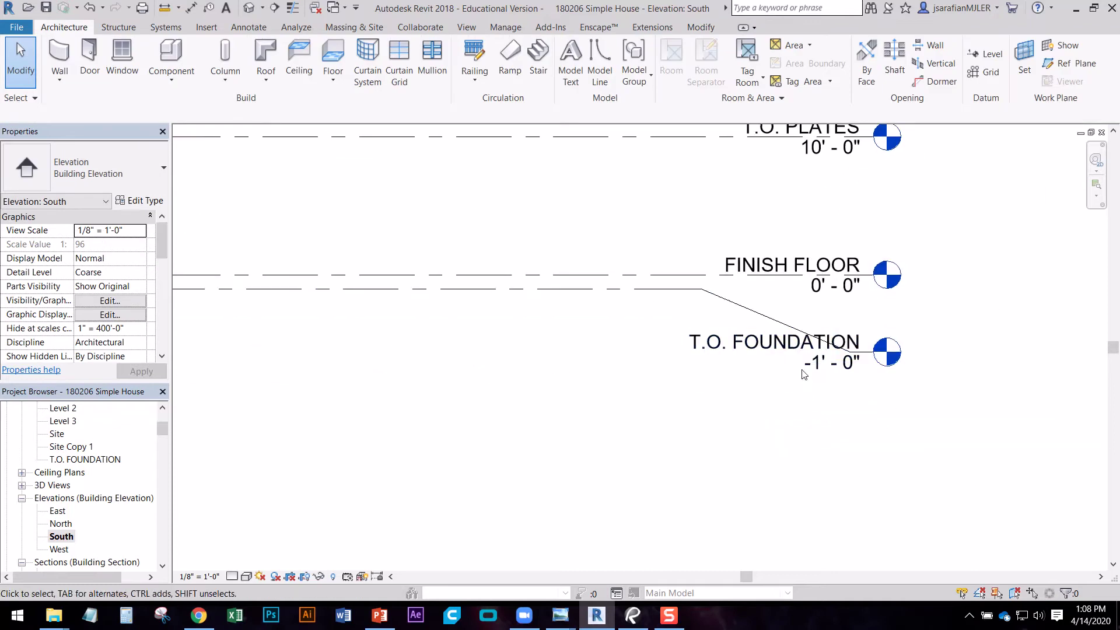
{"action": "mouse_move", "coordinate": [745, 412]}
{"action": "middle_mouse_down"}
{"action": "mouse_move", "coordinate": [716, 405]}
{"action": "mouse_move", "coordinate": [727, 401]}
{"action": "middle_mouse_up"}
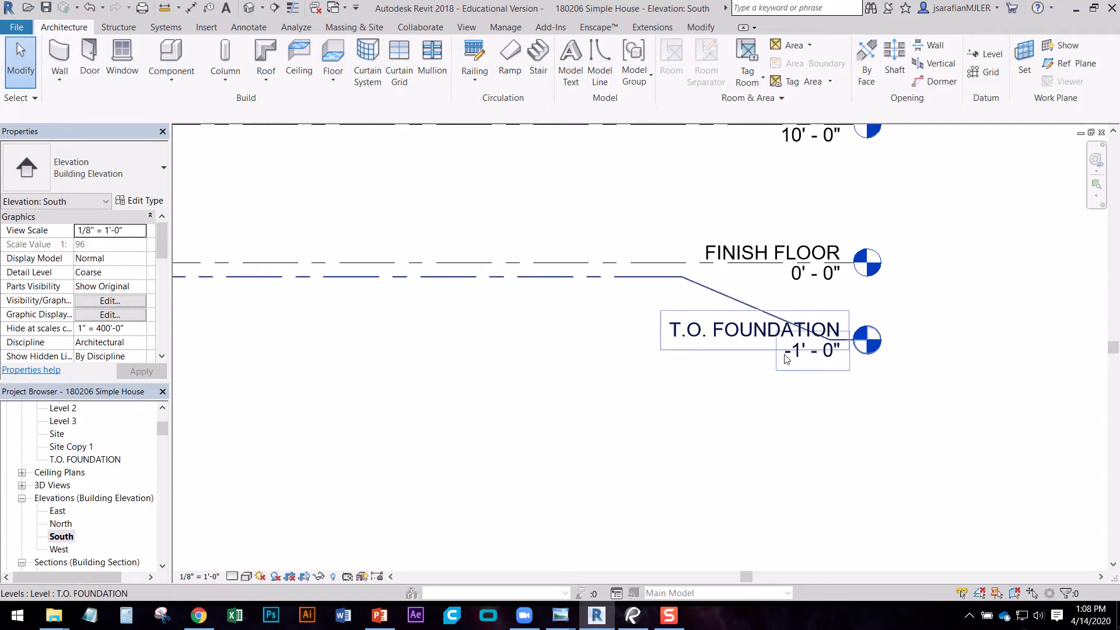
- Draw another level, Level 5, at -1'-6" across the house
{"action": "left_click", "coordinate": [986, 61]}
{"action": "scroll", "coordinate": [923, 382], "scroll_direction": "down", "scroll_amount": 4}
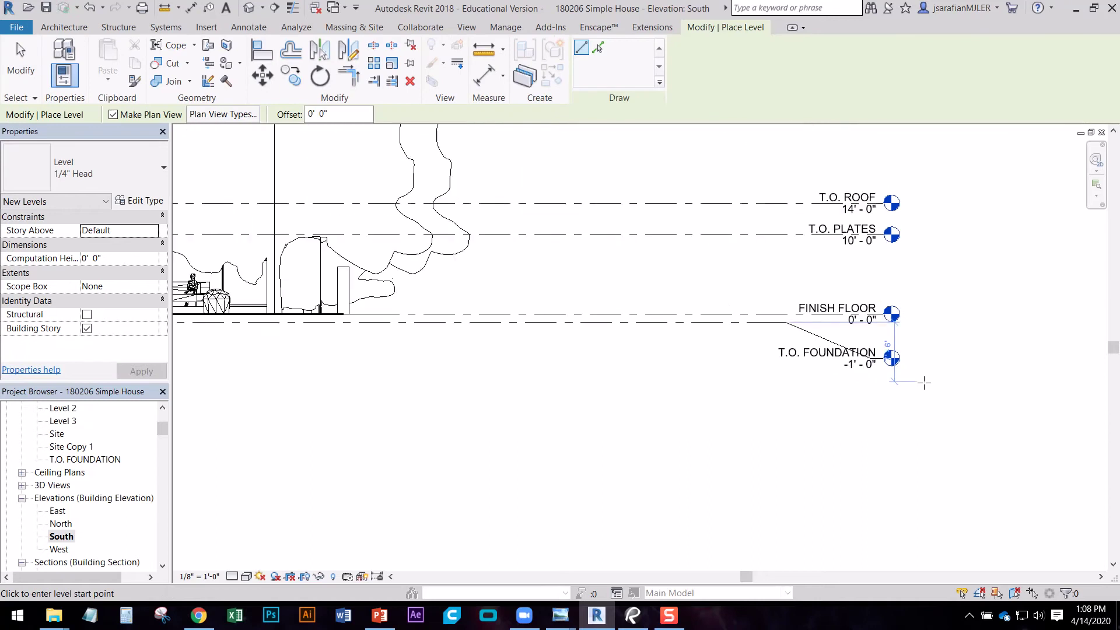
{"action": "scroll", "coordinate": [482, 384], "scroll_direction": "up", "scroll_amount": 2}
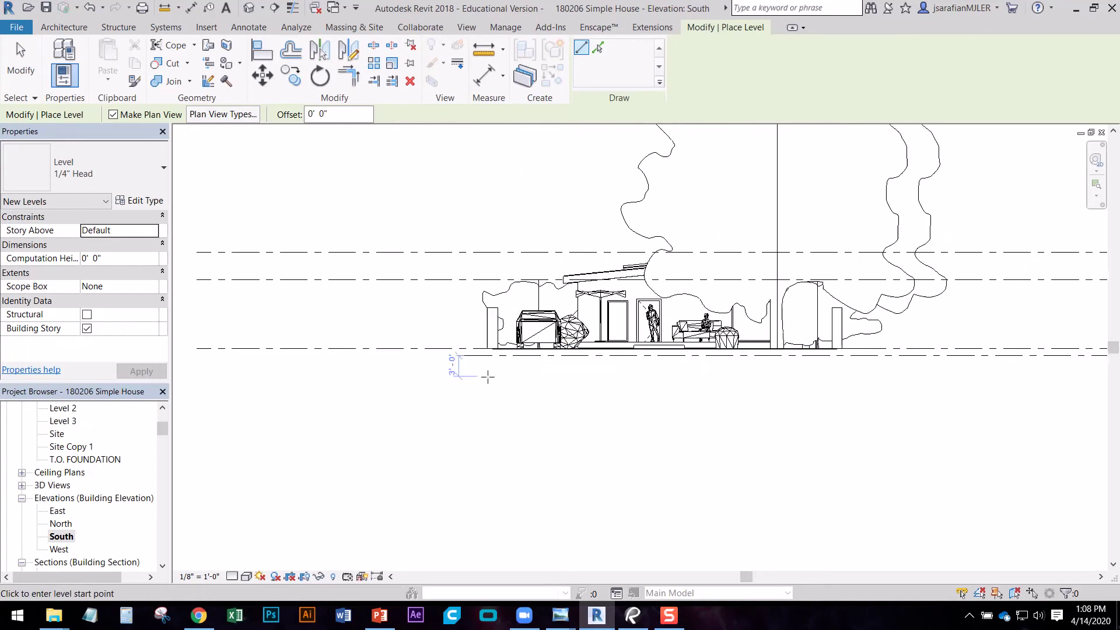
{"action": "scroll", "coordinate": [482, 374], "scroll_direction": "up", "scroll_amount": 5}
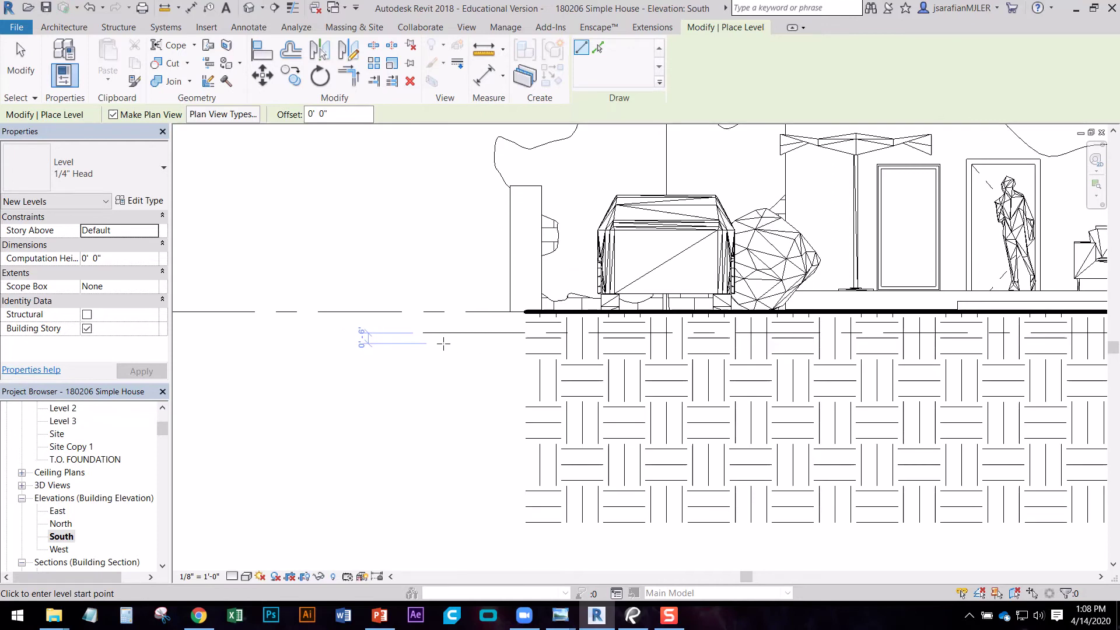
{"action": "left_click", "coordinate": [443, 345]}
{"action": "middle_click_drag", "start_coordinate": [875, 375], "coordinate": [296, 333]}
{"action": "scroll", "coordinate": [296, 349], "scroll_direction": "down", "scroll_amount": 2}
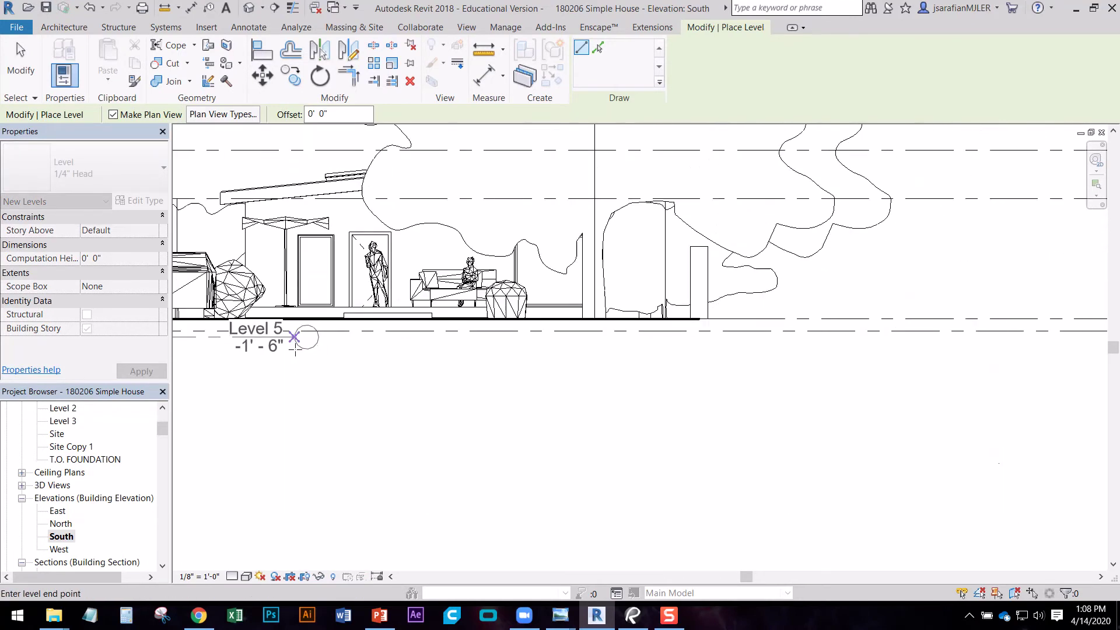
{"action": "scroll", "coordinate": [296, 349], "scroll_direction": "down", "scroll_amount": 2}
{"action": "middle_click_drag", "start_coordinate": [994, 351], "coordinate": [633, 353]}
{"action": "scroll", "coordinate": [611, 348], "scroll_direction": "up", "scroll_amount": 2}
{"action": "scroll", "coordinate": [611, 349], "scroll_direction": "up", "scroll_amount": 1}
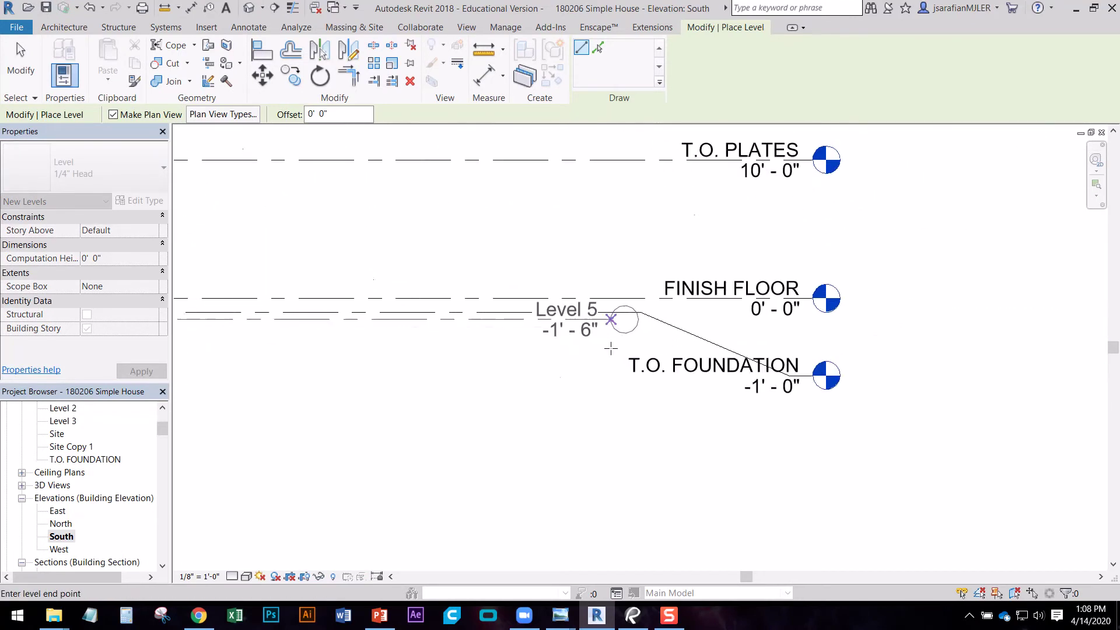
{"action": "left_click", "coordinate": [814, 326]}
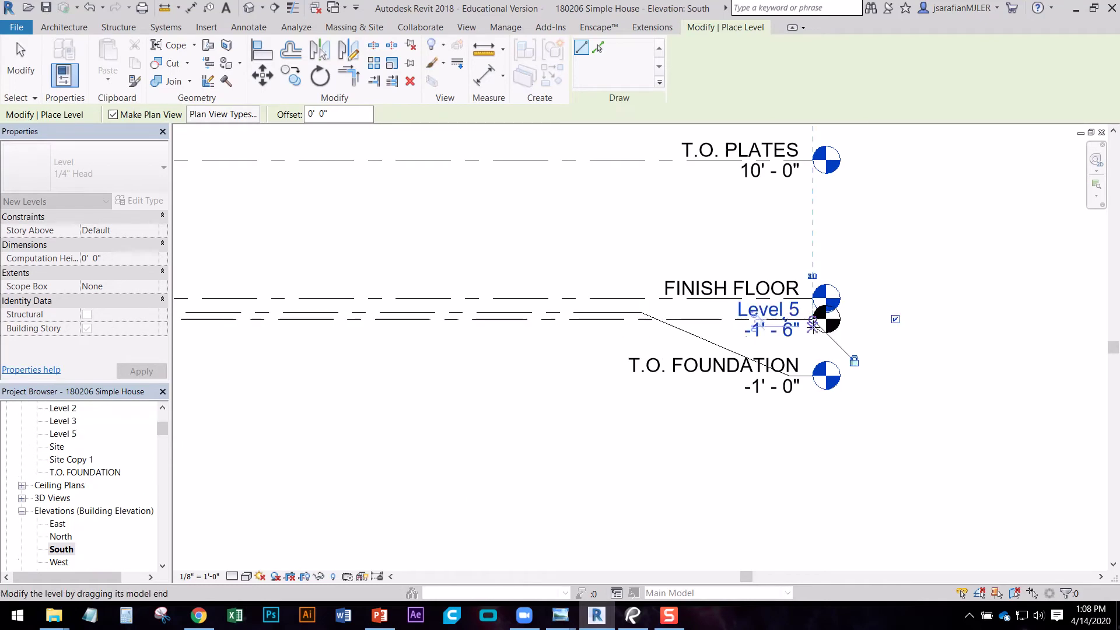
{"action": "key", "text": "Escape"}
{"action": "key", "text": "Escape"}
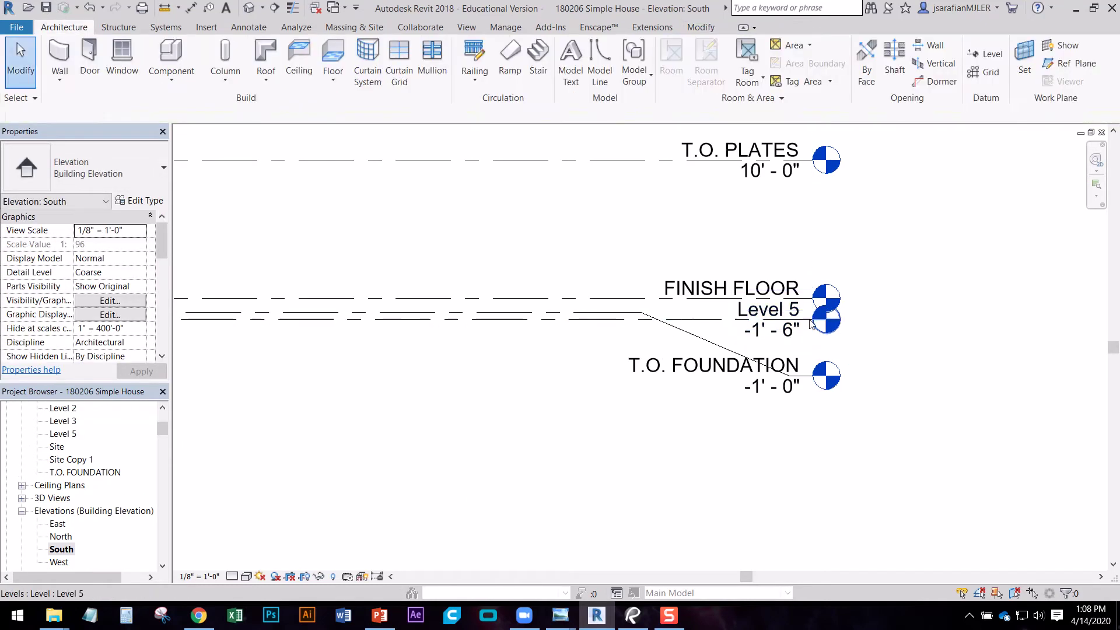
- Drop Level 5's head below T.O. FOUNDATION and rename it FOUNDATION PLAN, including its views
{"action": "left_click", "coordinate": [811, 325]}
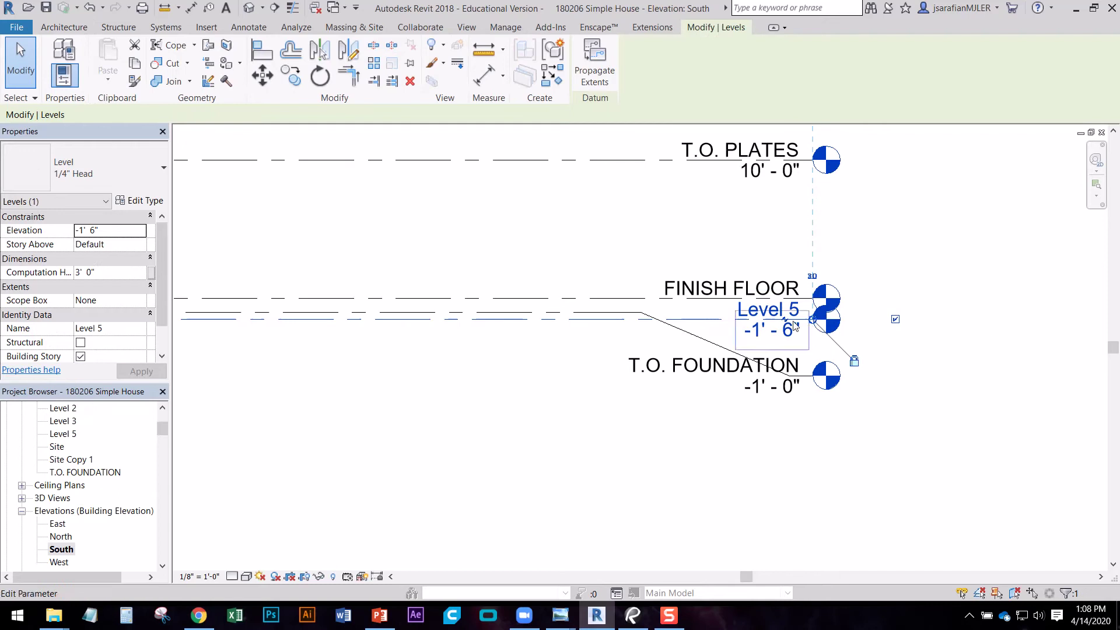
{"action": "left_click_drag", "start_coordinate": [794, 326], "coordinate": [786, 438]}
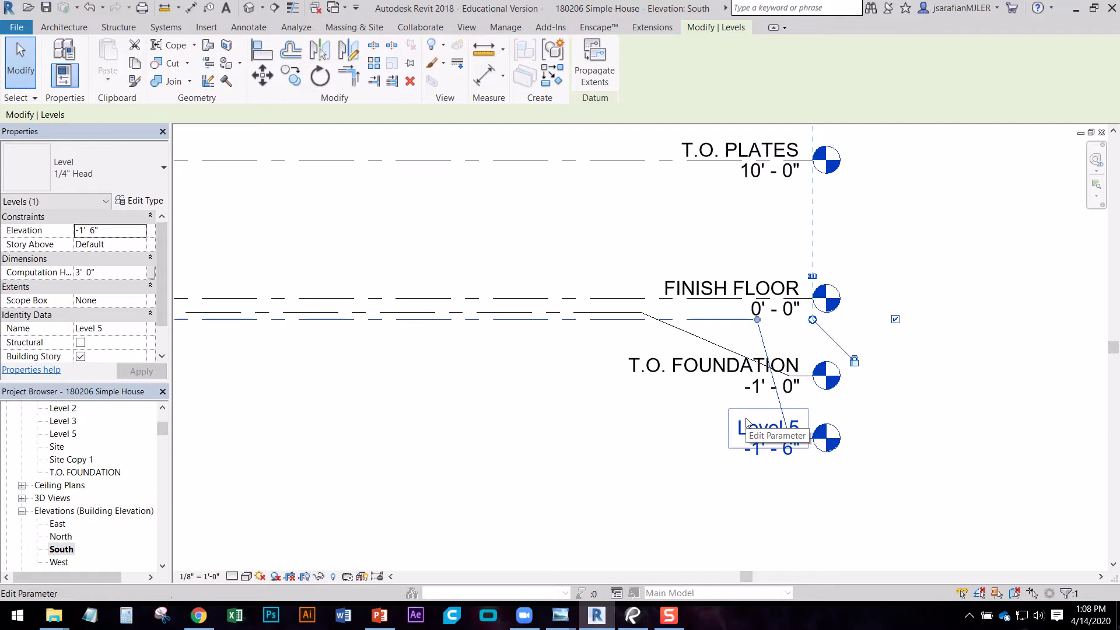
{"action": "scroll", "coordinate": [779, 393], "scroll_direction": "up", "scroll_amount": 2}
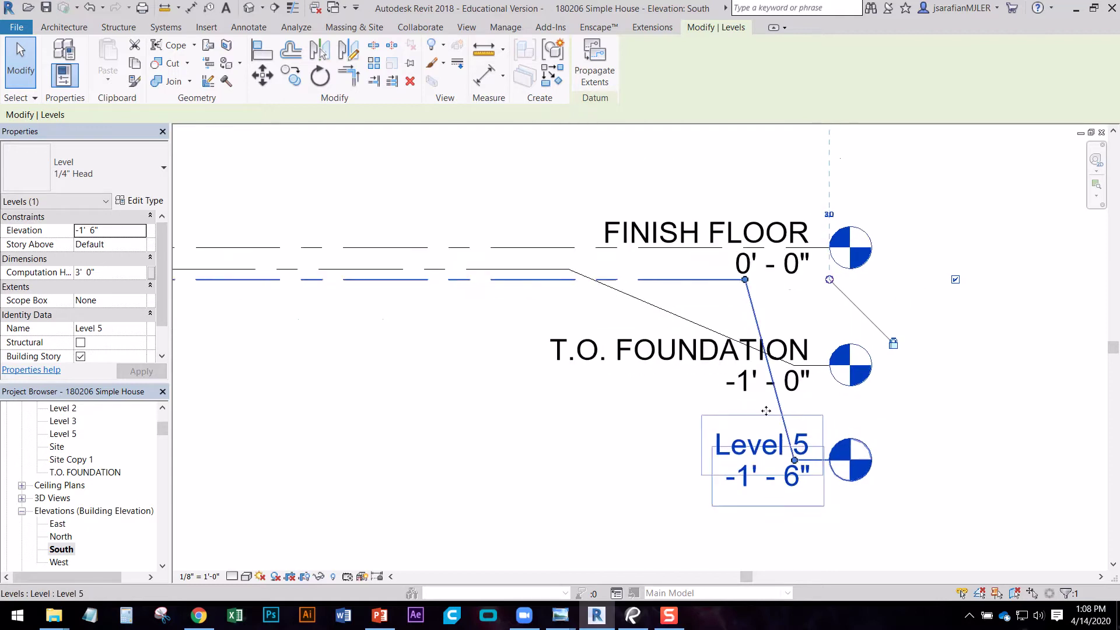
{"action": "left_click", "coordinate": [738, 447]}
{"action": "type", "text": "FO"}
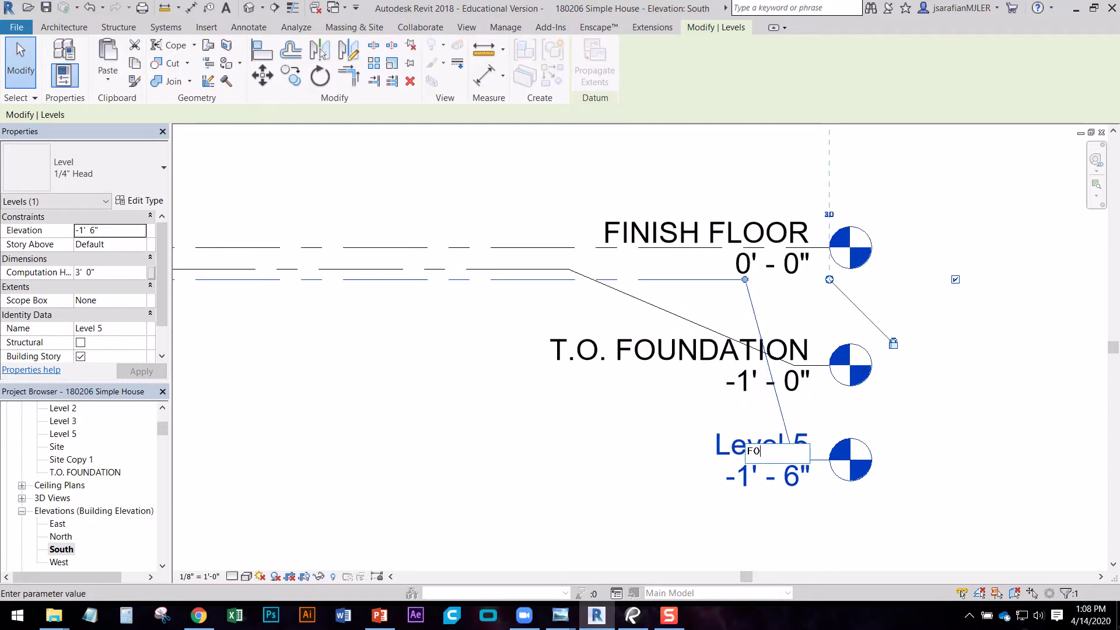
{"action": "type", "text": "UNDATION PLAN"}
{"action": "left_click", "coordinate": [600, 432]}
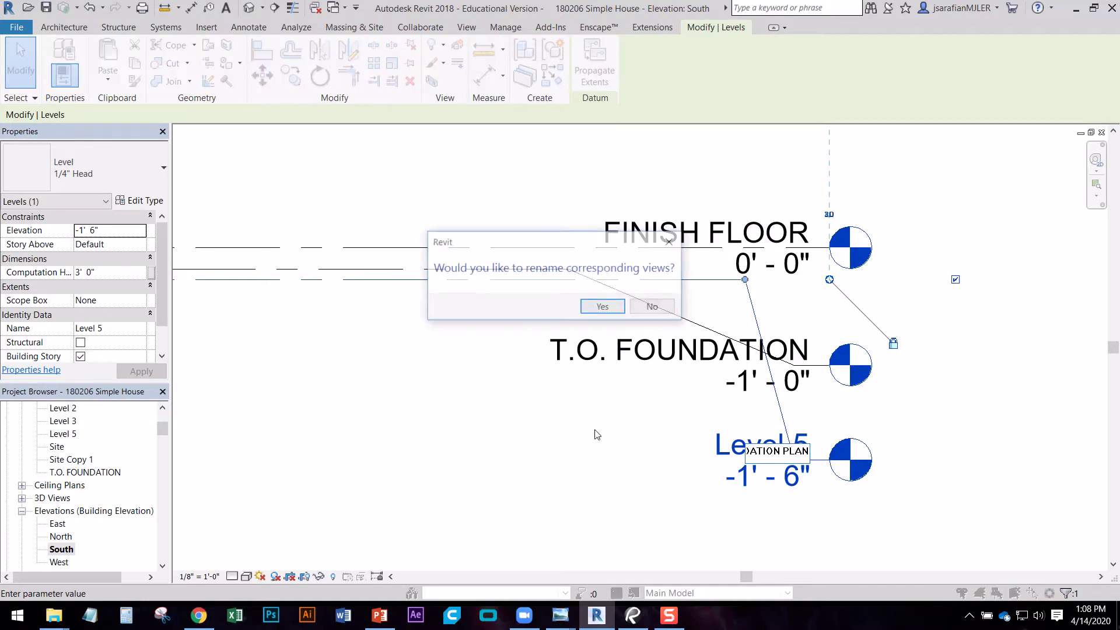
{"action": "left_click", "coordinate": [572, 305]}
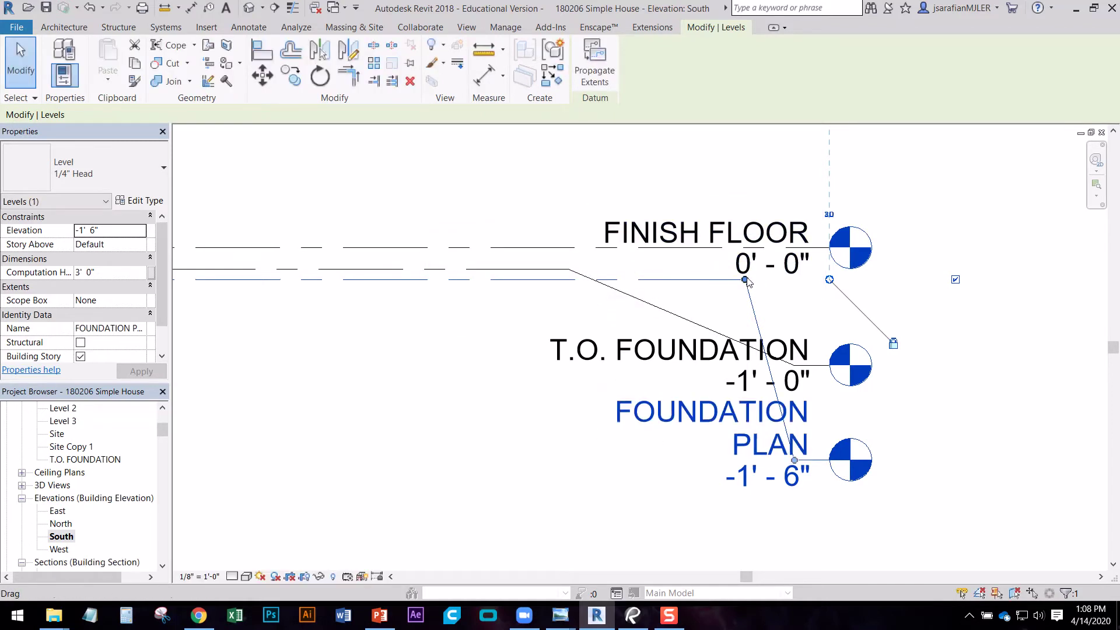
- Shorten the FOUNDATION PLAN level line by dragging its end grip left
{"action": "left_click_drag", "start_coordinate": [745, 280], "coordinate": [524, 297]}
{"action": "left_click", "coordinate": [730, 515]}
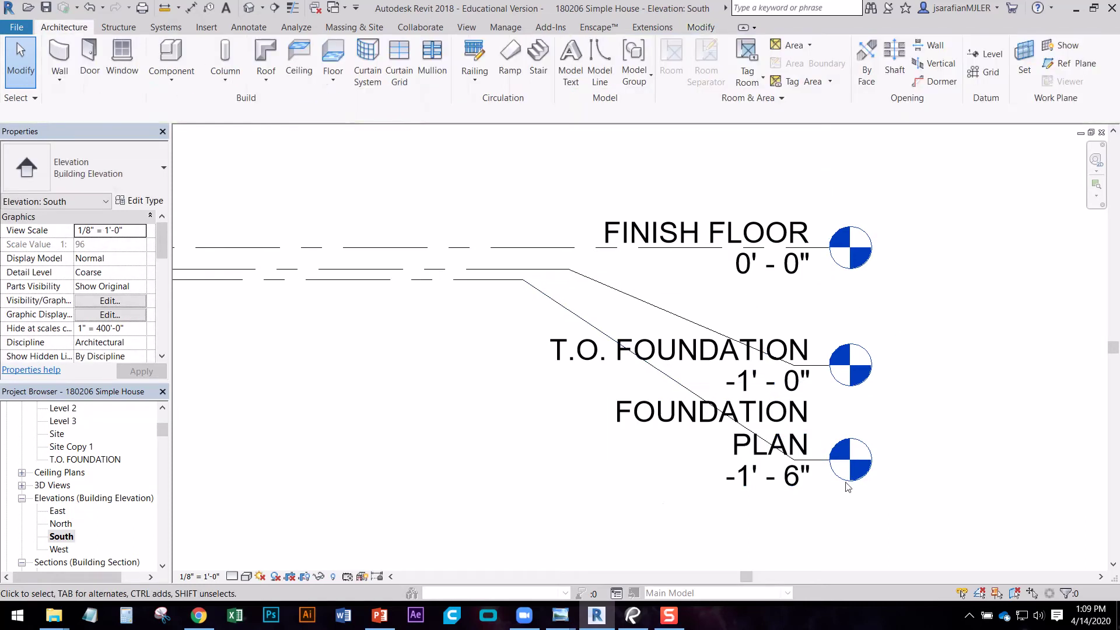
{"action": "middle_click_drag", "start_coordinate": [879, 427], "coordinate": [840, 341]}
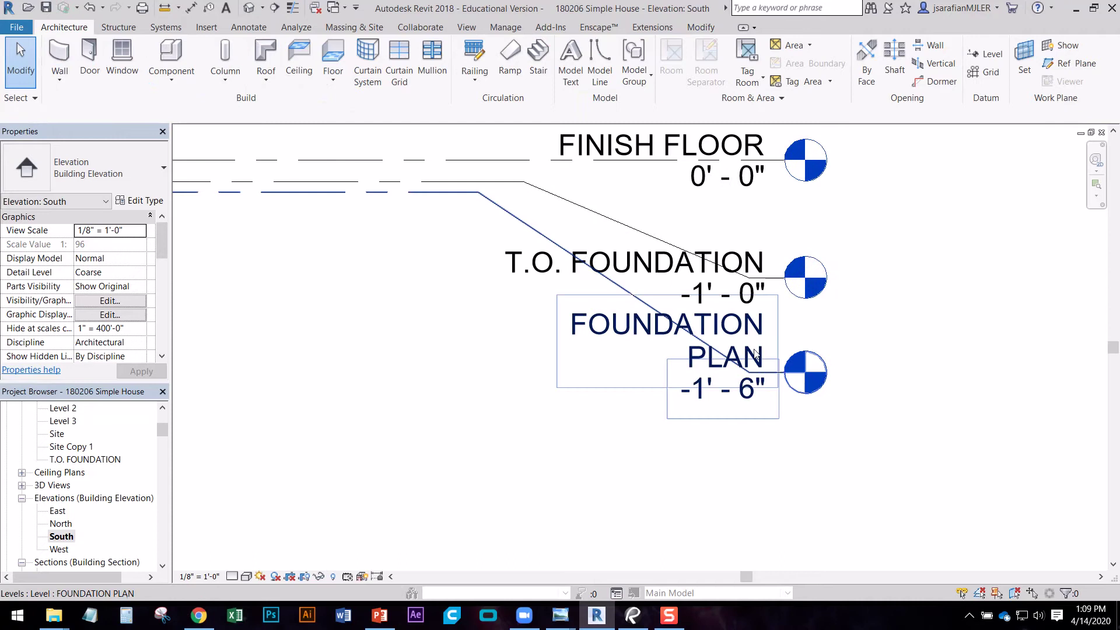
{"action": "left_click", "coordinate": [769, 352]}
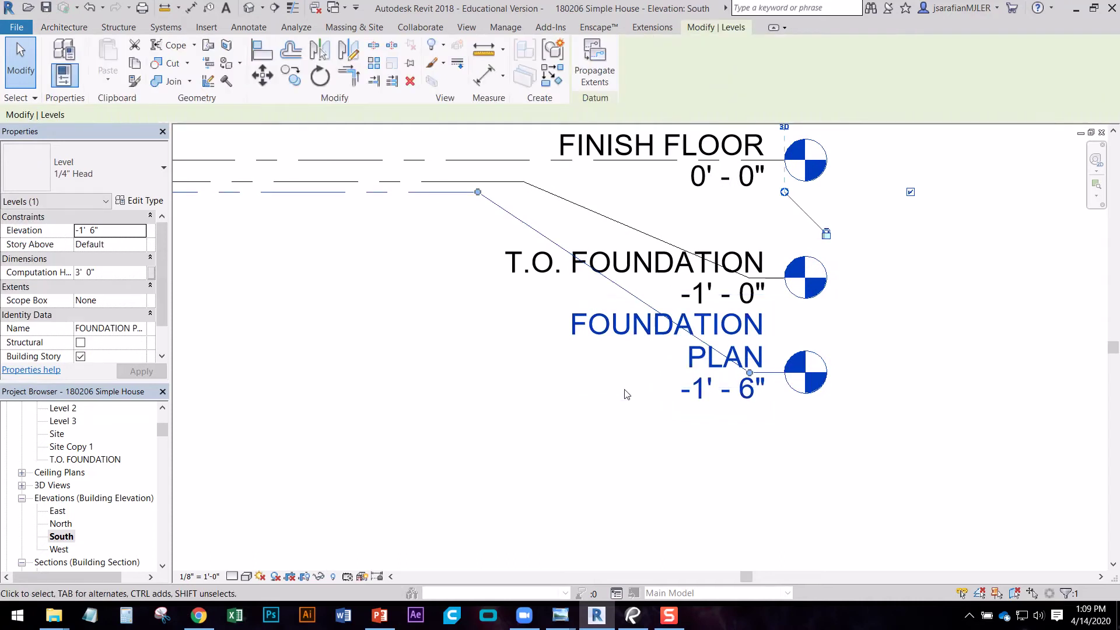
{"action": "left_click", "coordinate": [605, 425]}
{"action": "scroll", "coordinate": [820, 256], "scroll_direction": "down", "scroll_amount": 2}
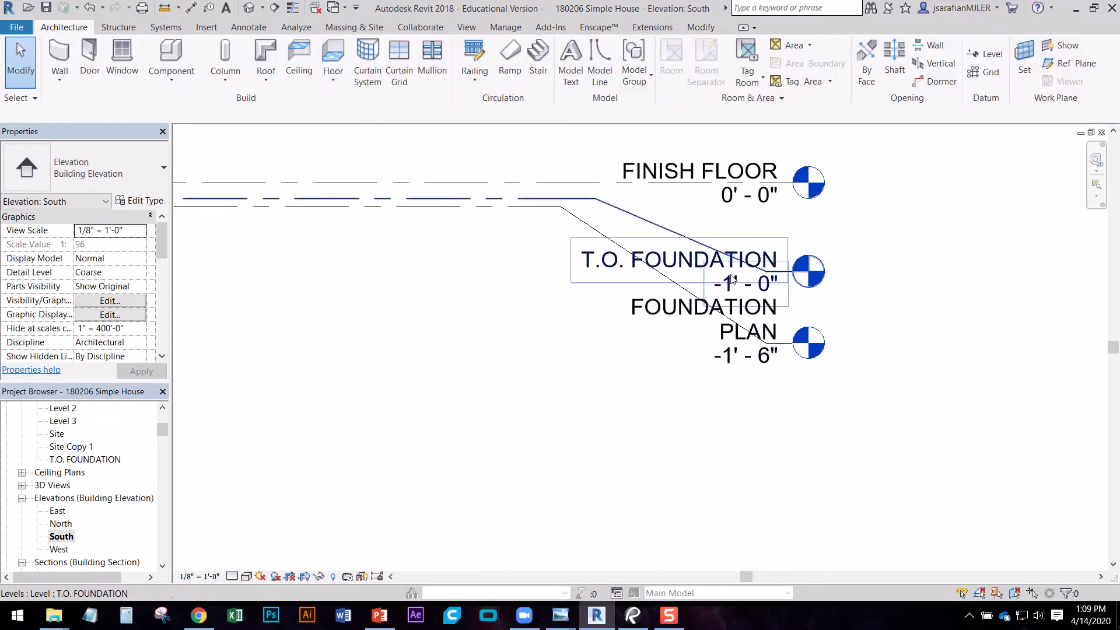
{"action": "left_click", "coordinate": [758, 336]}
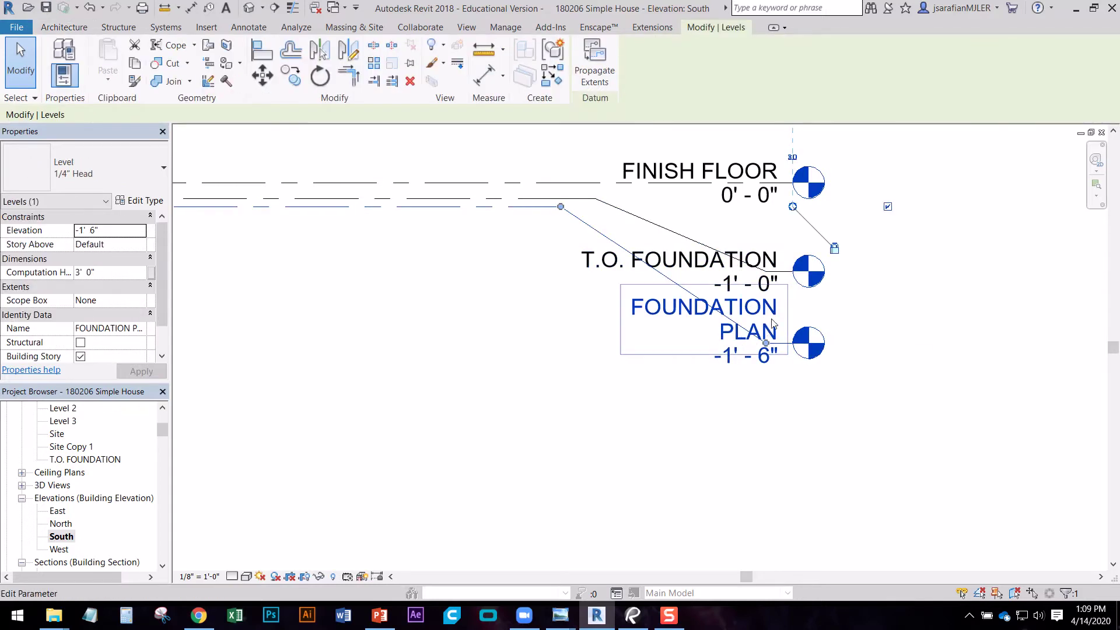
{"action": "middle_click_drag", "start_coordinate": [583, 387], "coordinate": [622, 378]}
{"action": "left_click", "coordinate": [613, 367]}
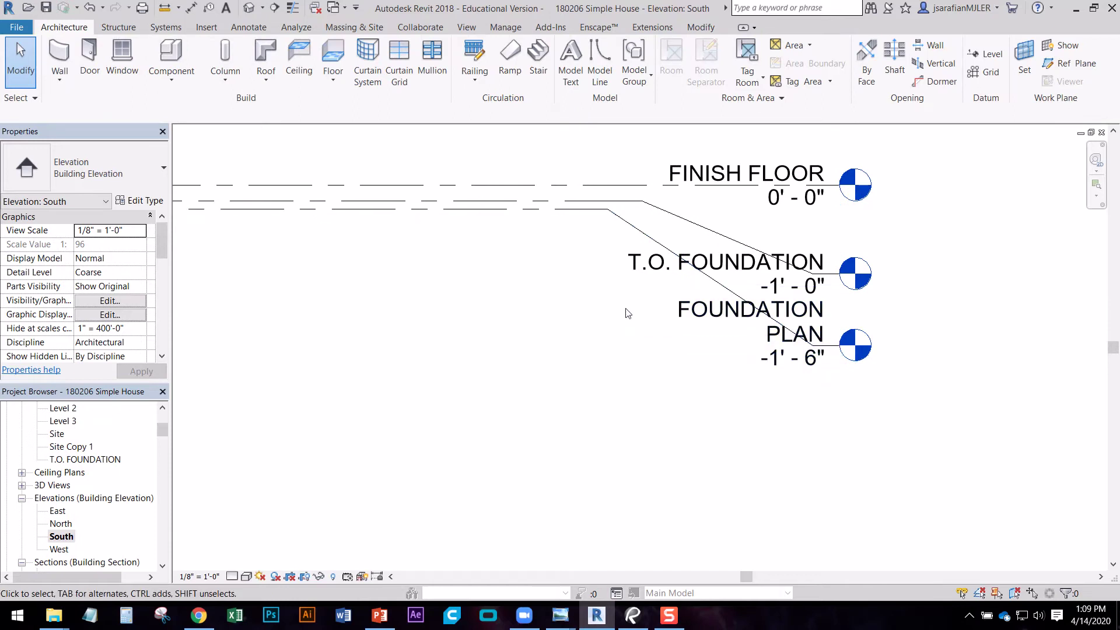
{"action": "middle_click_drag", "start_coordinate": [463, 245], "coordinate": [634, 295]}
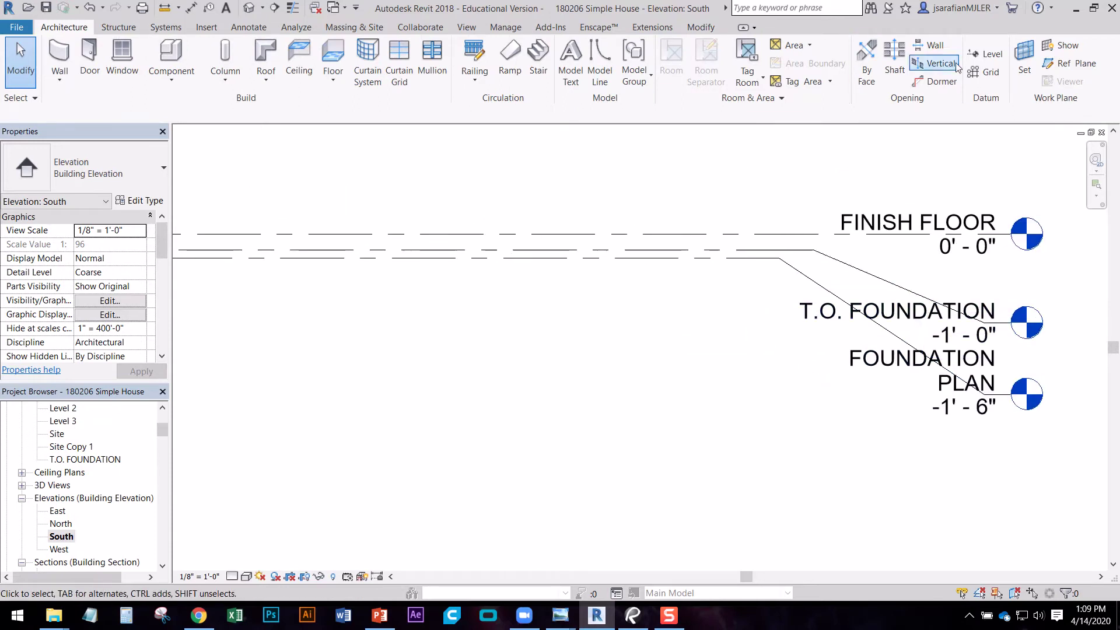
- Draw Level 6 at -4'-6", aligned with the other level ends
{"action": "left_click", "coordinate": [981, 54]}
{"action": "scroll", "coordinate": [436, 357], "scroll_direction": "down", "scroll_amount": 5}
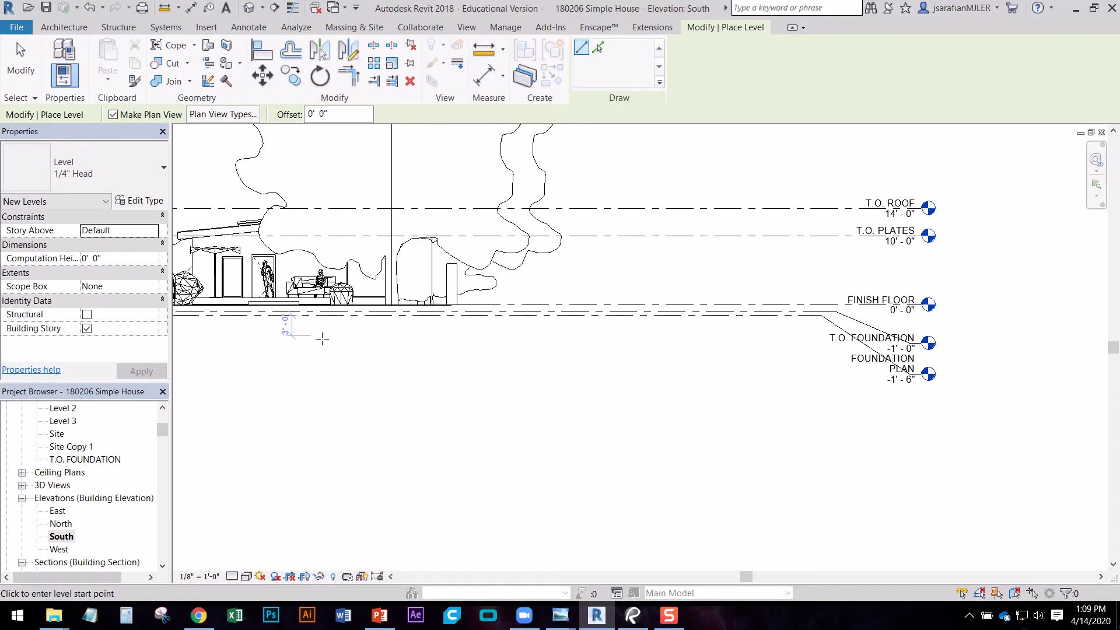
{"action": "scroll", "coordinate": [362, 318], "scroll_direction": "up", "scroll_amount": 6}
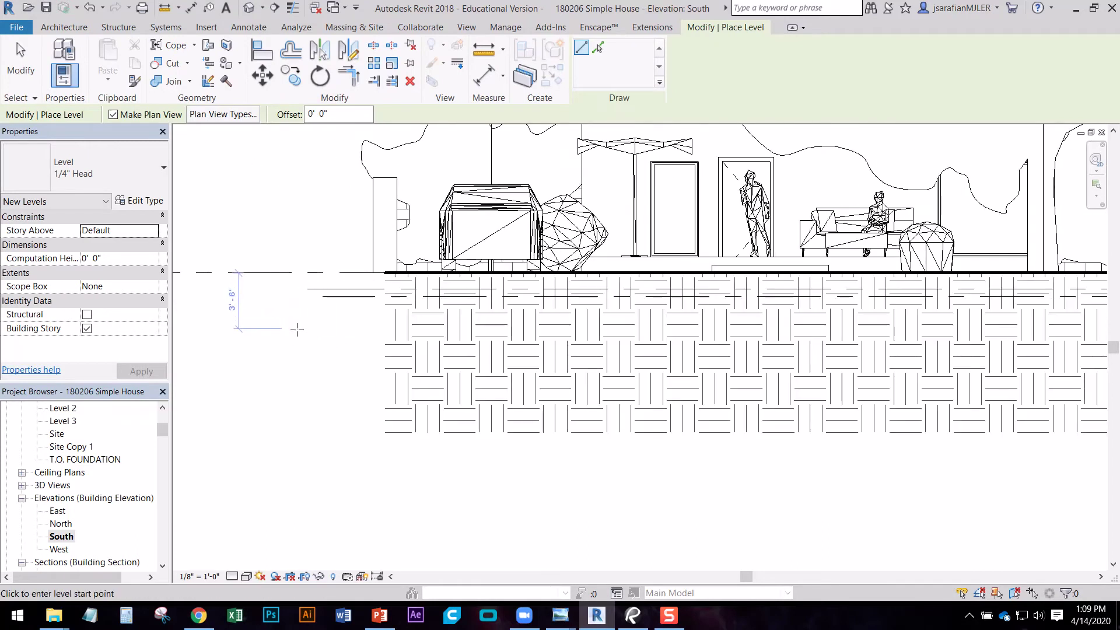
{"action": "left_click", "coordinate": [297, 346]}
{"action": "left_click", "coordinate": [866, 345]}
{"action": "middle_click_drag", "start_coordinate": [869, 384], "coordinate": [298, 344]}
{"action": "middle_click_drag", "start_coordinate": [953, 348], "coordinate": [593, 315]}
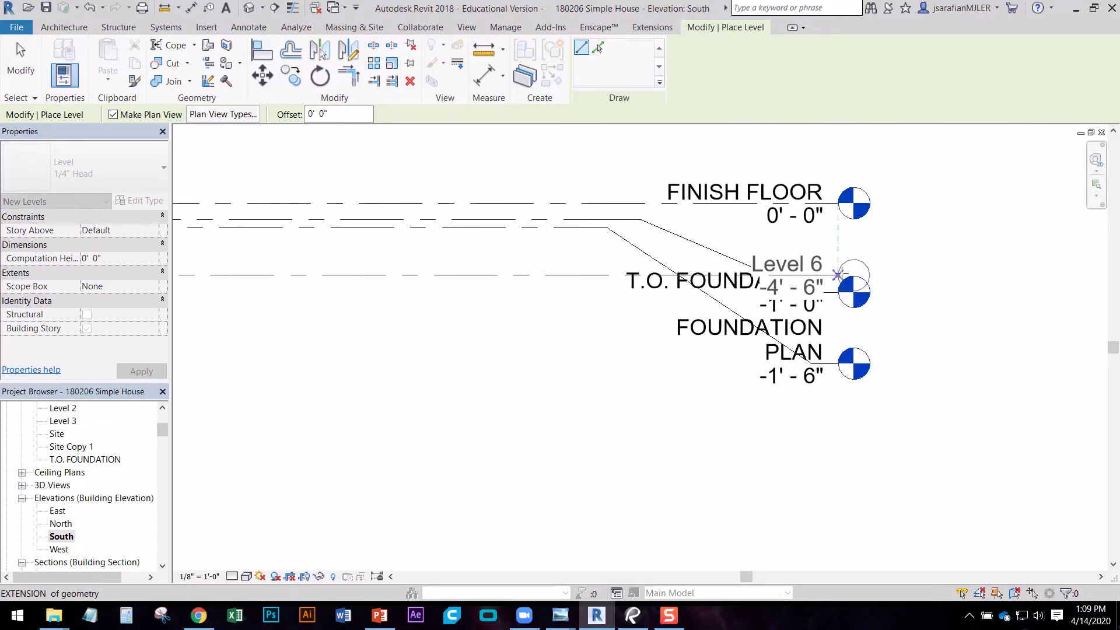
{"action": "left_click", "coordinate": [838, 275]}
{"action": "key", "text": "Escape"}
{"action": "key", "text": "Escape"}
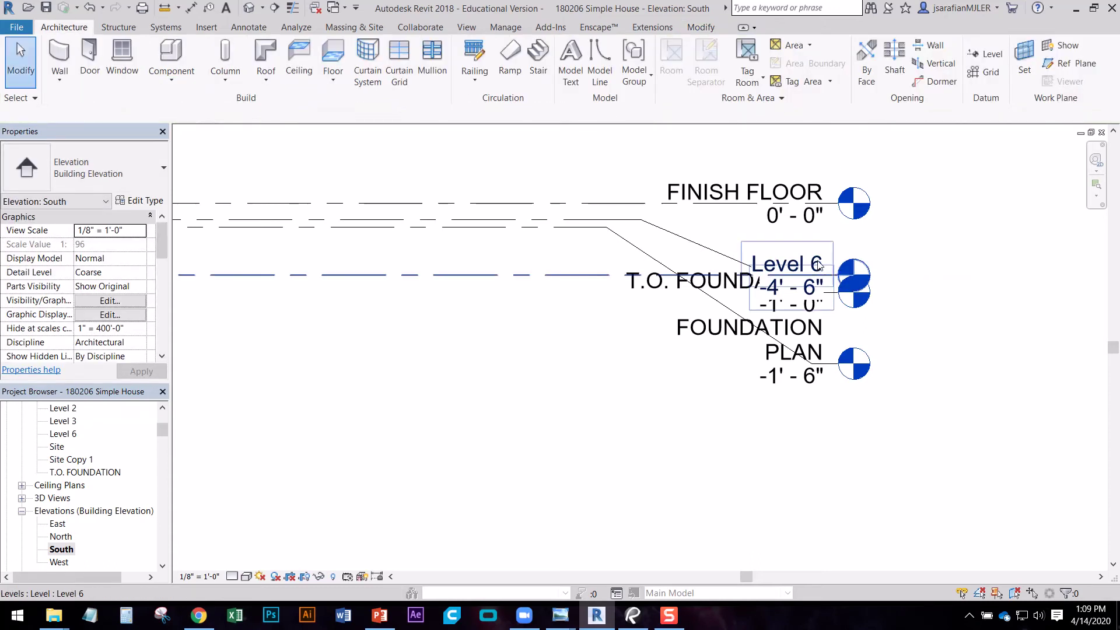
- Offset Level 6's head and elbow below the other level heads
{"action": "left_click", "coordinate": [819, 265]}
{"action": "left_click_drag", "start_coordinate": [819, 265], "coordinate": [806, 422]}
{"action": "left_click_drag", "start_coordinate": [775, 275], "coordinate": [595, 275]}
{"action": "left_click", "coordinate": [633, 405]}
{"action": "middle_click_drag", "start_coordinate": [633, 405], "coordinate": [598, 354]}
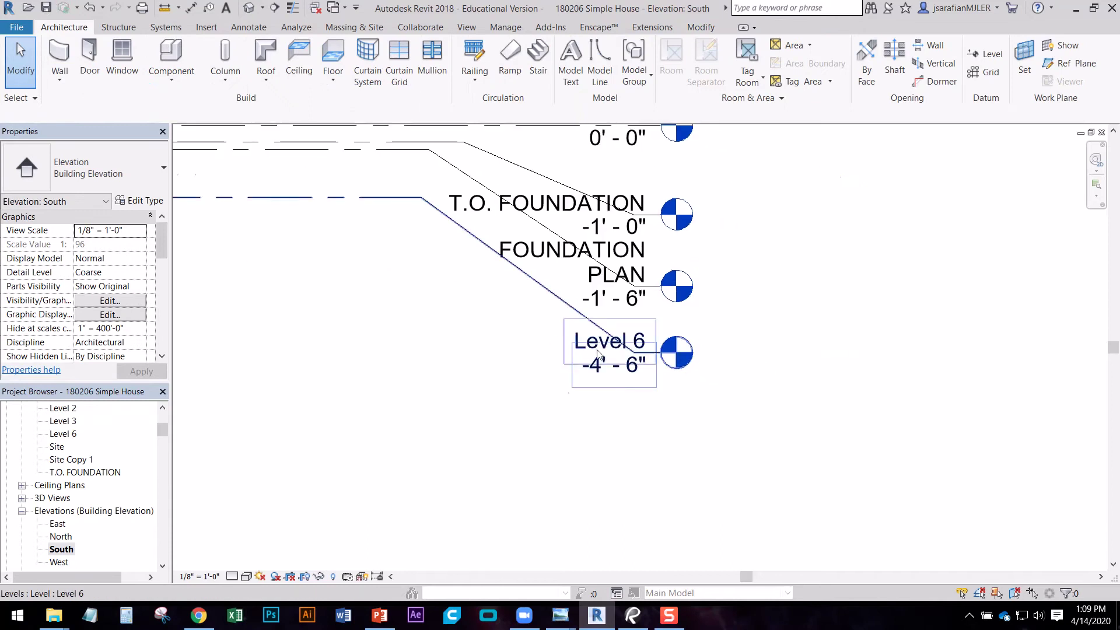
{"action": "scroll", "coordinate": [599, 353], "scroll_direction": "up", "scroll_amount": 2}
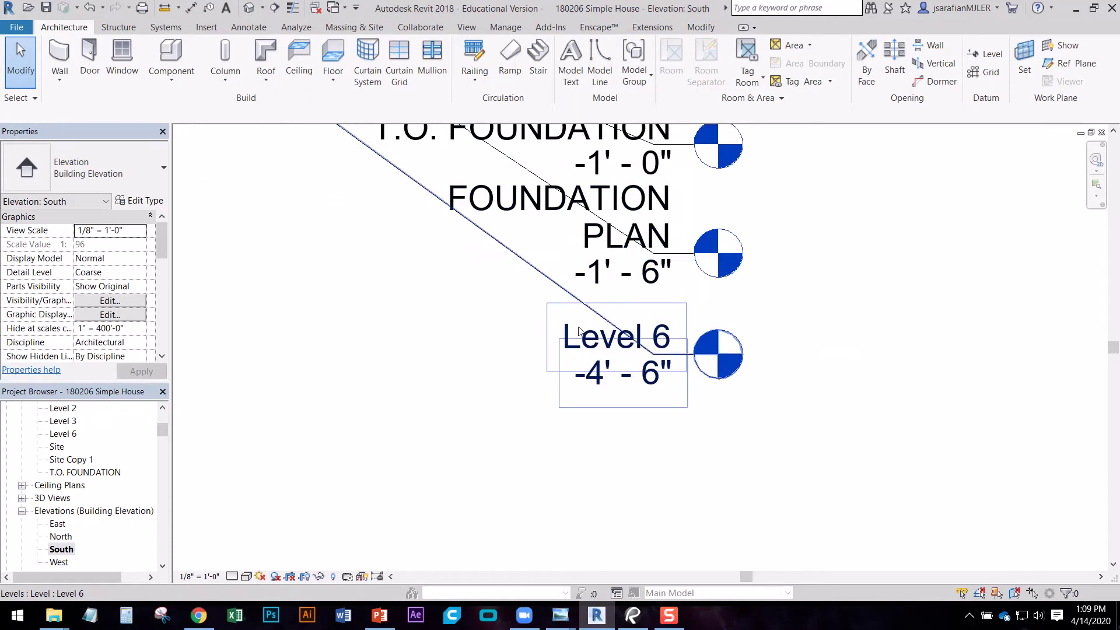
- Rename Level 6 to T.O. FOOTING and confirm renaming its corresponding views
{"action": "left_click", "coordinate": [575, 334]}
{"action": "left_click", "coordinate": [594, 342]}
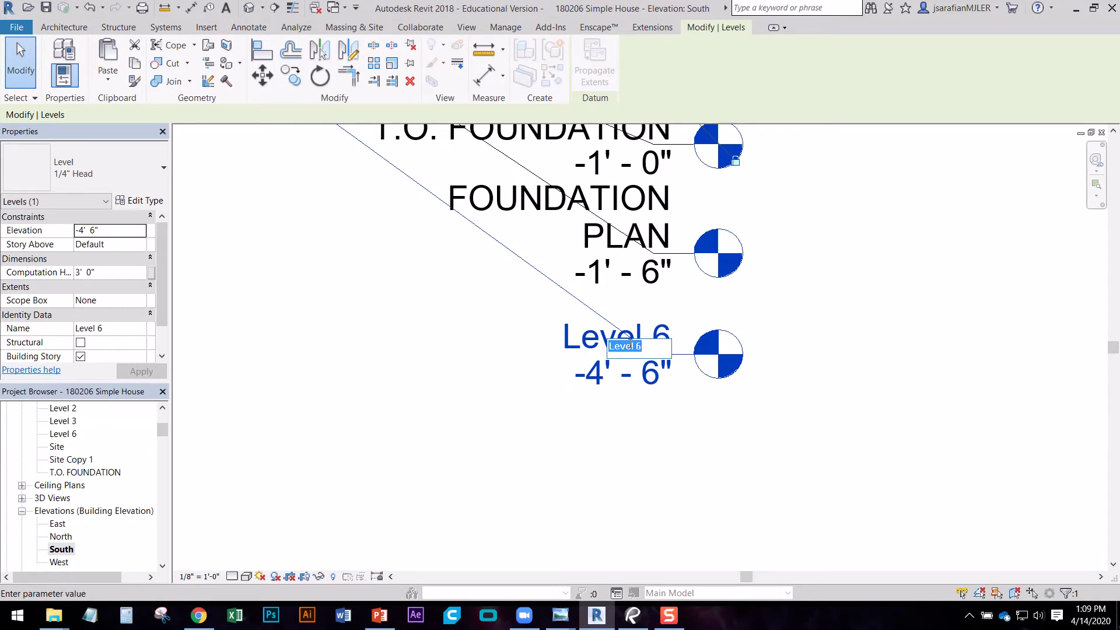
{"action": "type", "text": "T."}
{"action": "type", "text": "O. FOOTING"}
{"action": "key", "text": "Return"}
{"action": "left_click", "coordinate": [603, 306]}
- Pan the elevation and bring up the Foundation Plan Cut reference image from the taskbar
{"action": "left_click", "coordinate": [871, 405]}
{"action": "middle_click_drag", "start_coordinate": [770, 329], "coordinate": [820, 461]}
{"action": "scroll", "coordinate": [757, 353], "scroll_direction": "down", "scroll_amount": 2}
{"action": "middle_click_drag", "start_coordinate": [812, 343], "coordinate": [861, 341]}
{"action": "scroll", "coordinate": [936, 360], "scroll_direction": "down", "scroll_amount": 1}
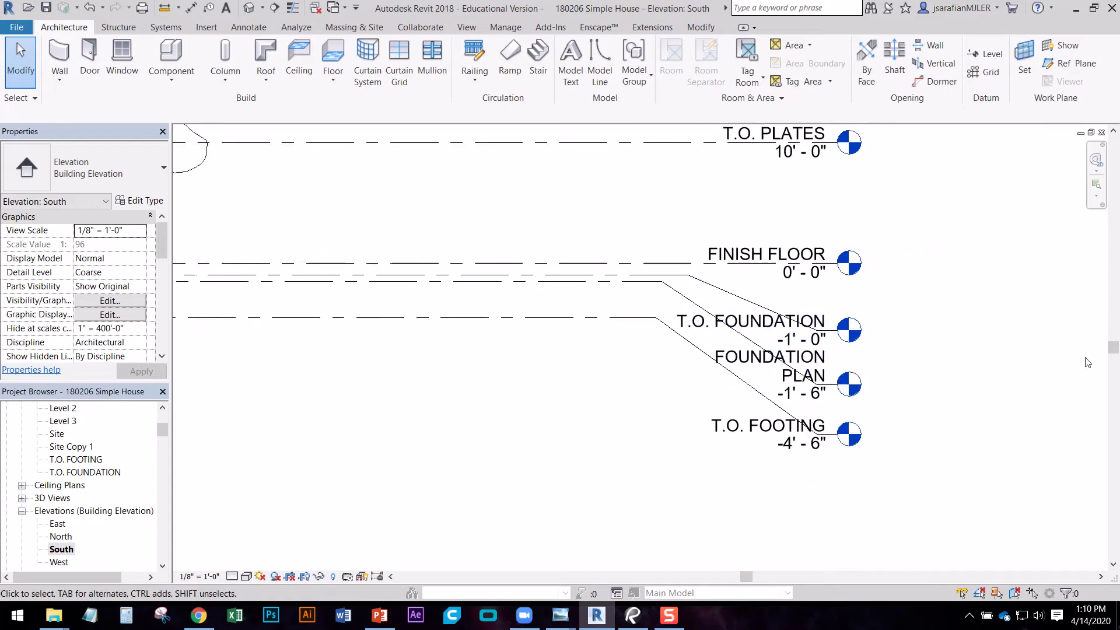
{"action": "left_click", "coordinate": [561, 615]}
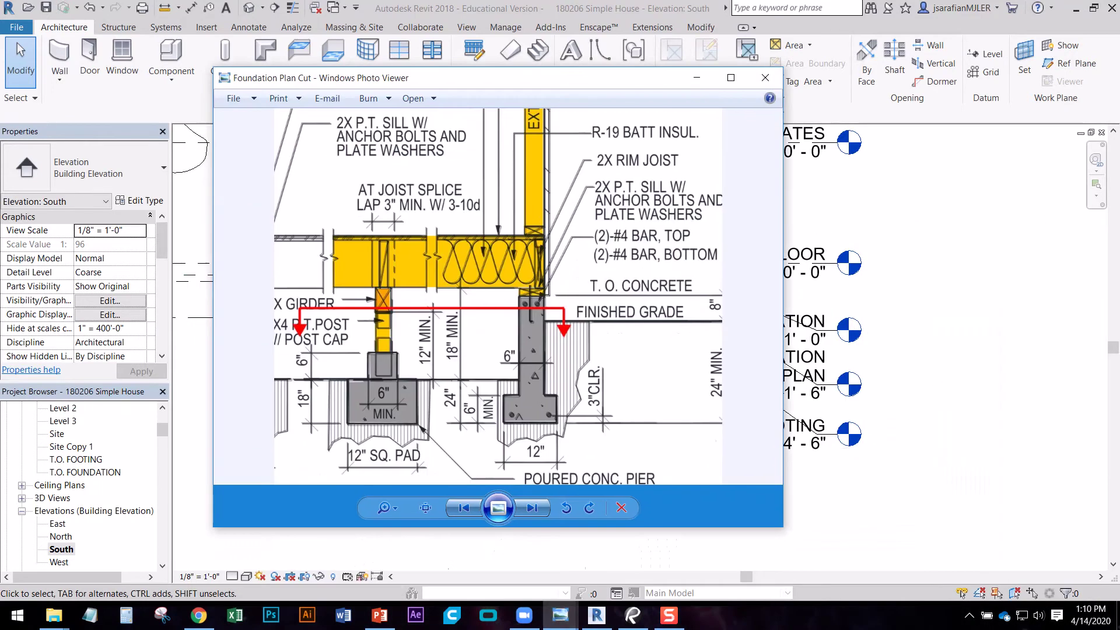
- Maximize the Foundation Plan Cut image to study the pier and footing section, then minimize it
{"action": "left_click", "coordinate": [730, 78]}
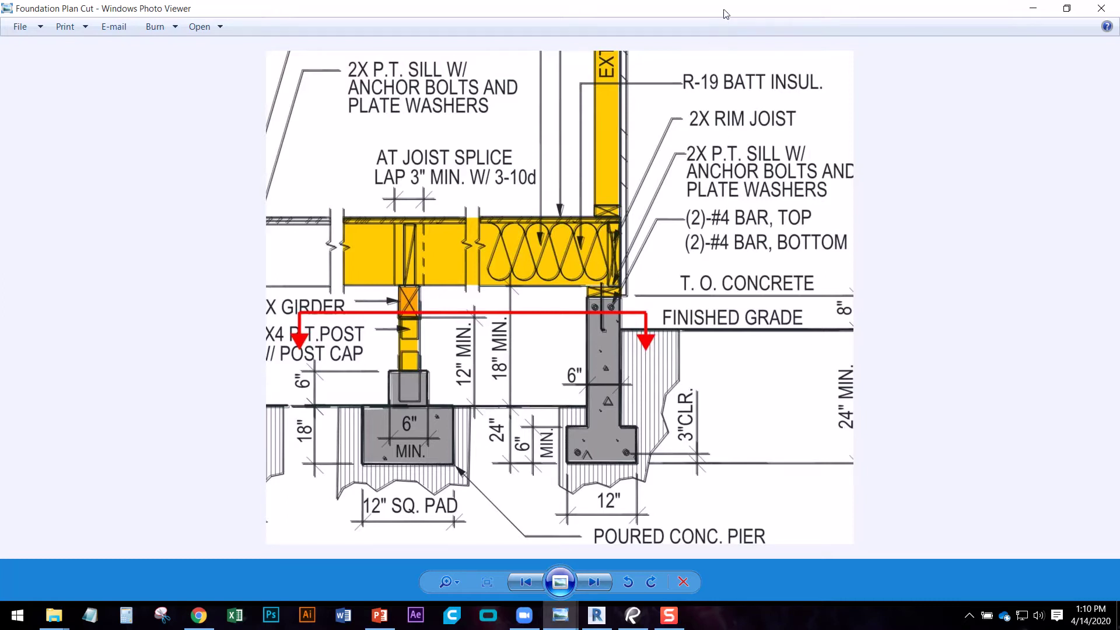
{"action": "key", "text": "super+Down"}
{"action": "key", "text": "super+Down"}
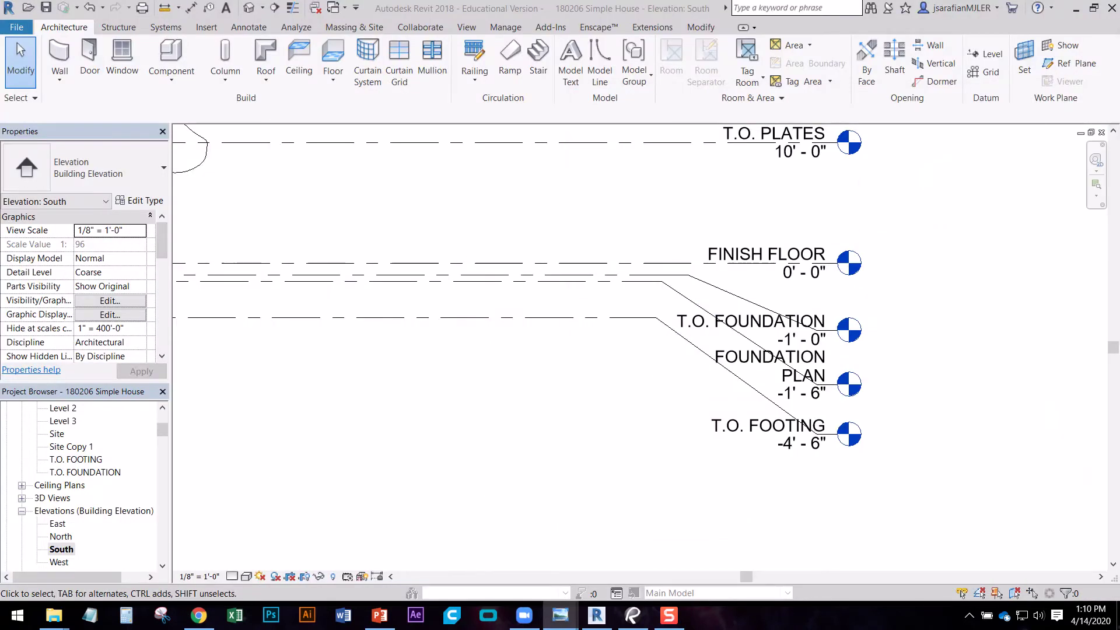
- Open the FOUNDATION PLAN view from the Project Browser's Floor Plans list
{"action": "middle_click_drag", "start_coordinate": [662, 403], "coordinate": [566, 468]}
{"action": "middle_click_drag", "start_coordinate": [597, 383], "coordinate": [817, 371]}
{"action": "middle_click_drag", "start_coordinate": [507, 415], "coordinate": [362, 431]}
{"action": "left_click_drag", "start_coordinate": [162, 433], "coordinate": [163, 427]}
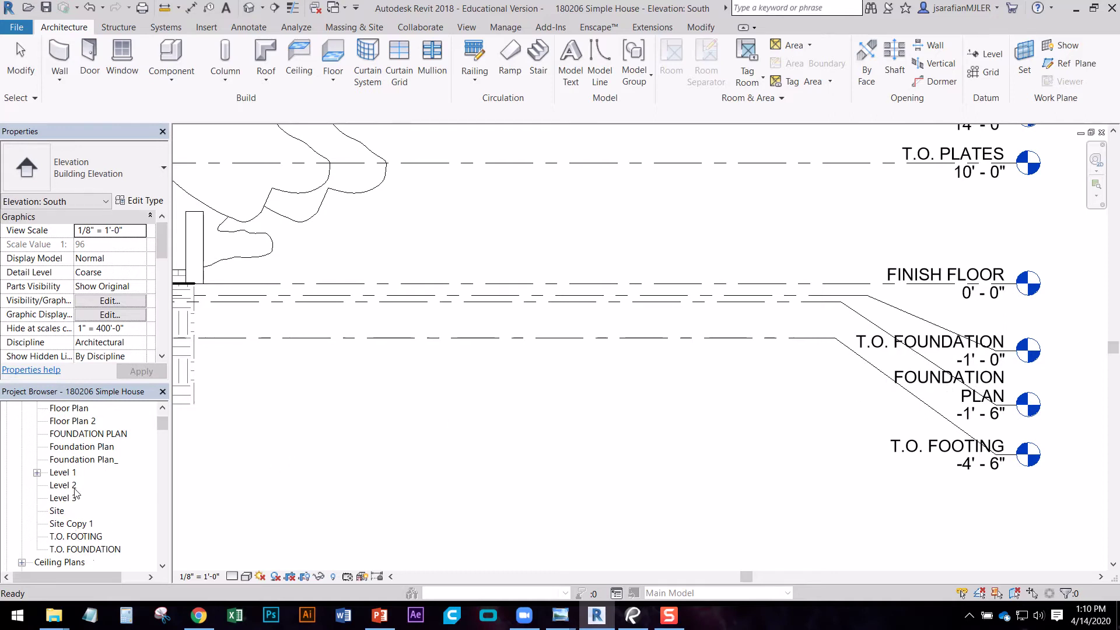
{"action": "scroll", "coordinate": [83, 453], "scroll_direction": "up", "scroll_amount": 1}
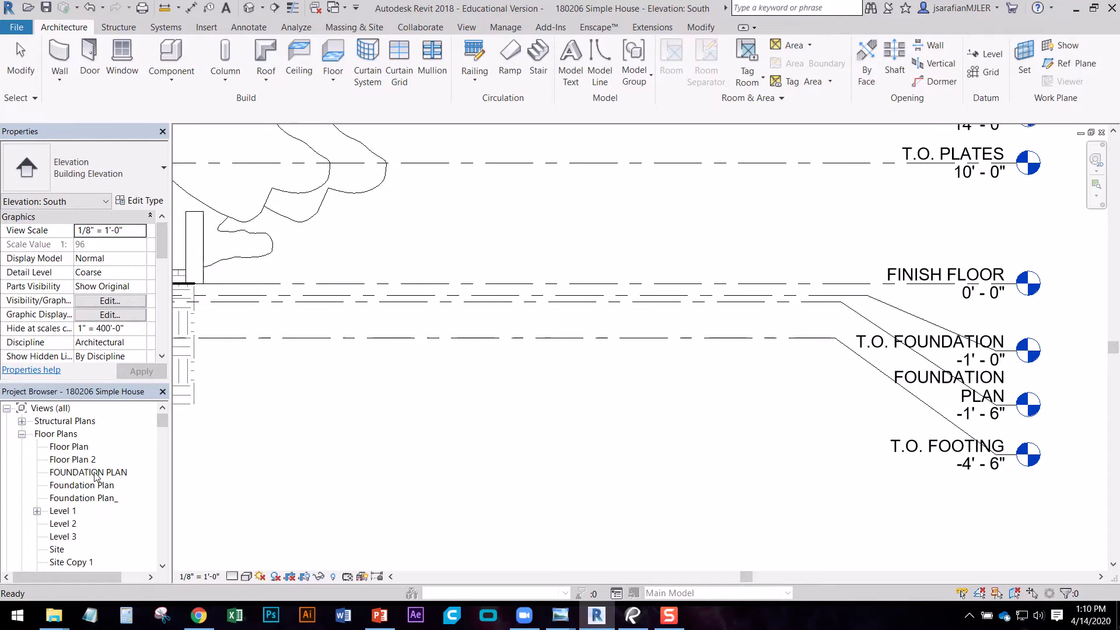
{"action": "double_click", "coordinate": [94, 473]}
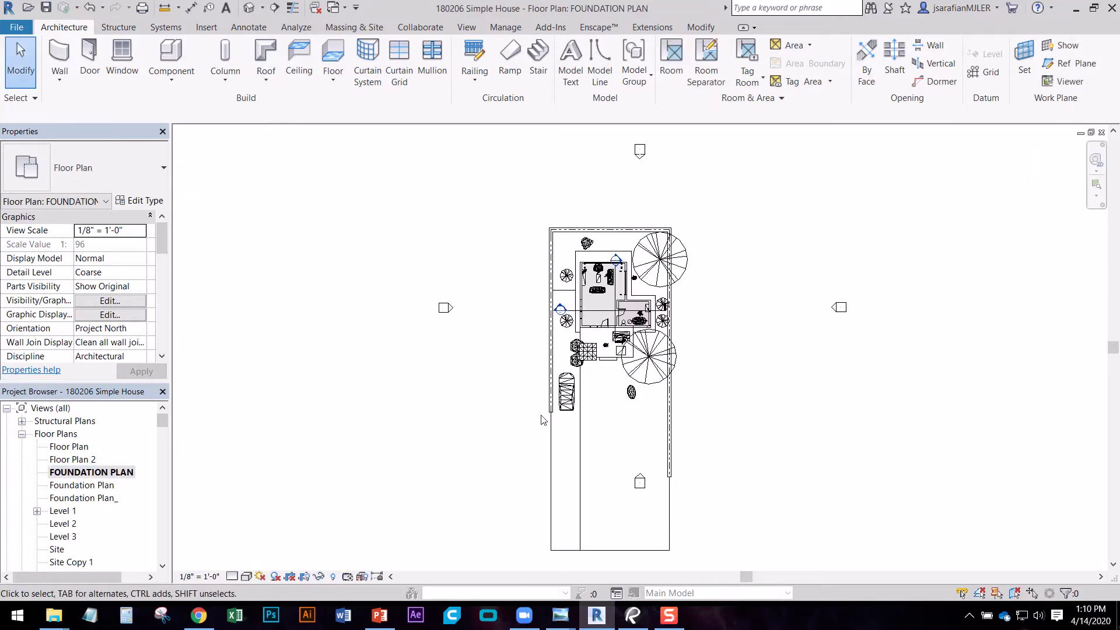
- Hide the trees category in the FOUNDATION PLAN view
{"action": "scroll", "coordinate": [630, 300], "scroll_direction": "up", "scroll_amount": 5}
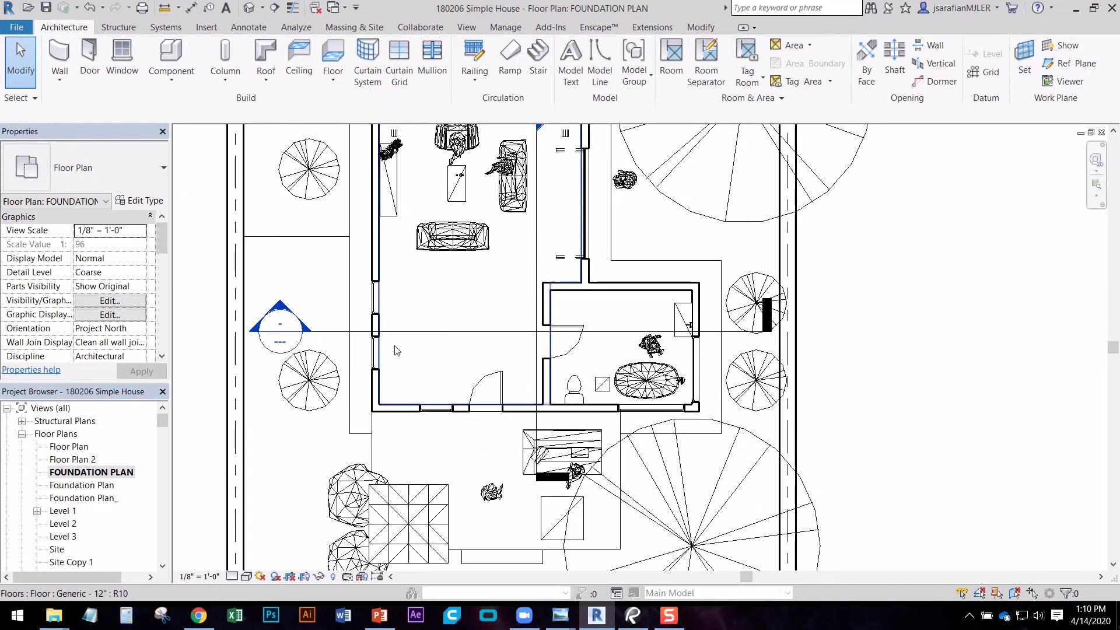
{"action": "middle_click_drag", "start_coordinate": [465, 407], "coordinate": [423, 389]}
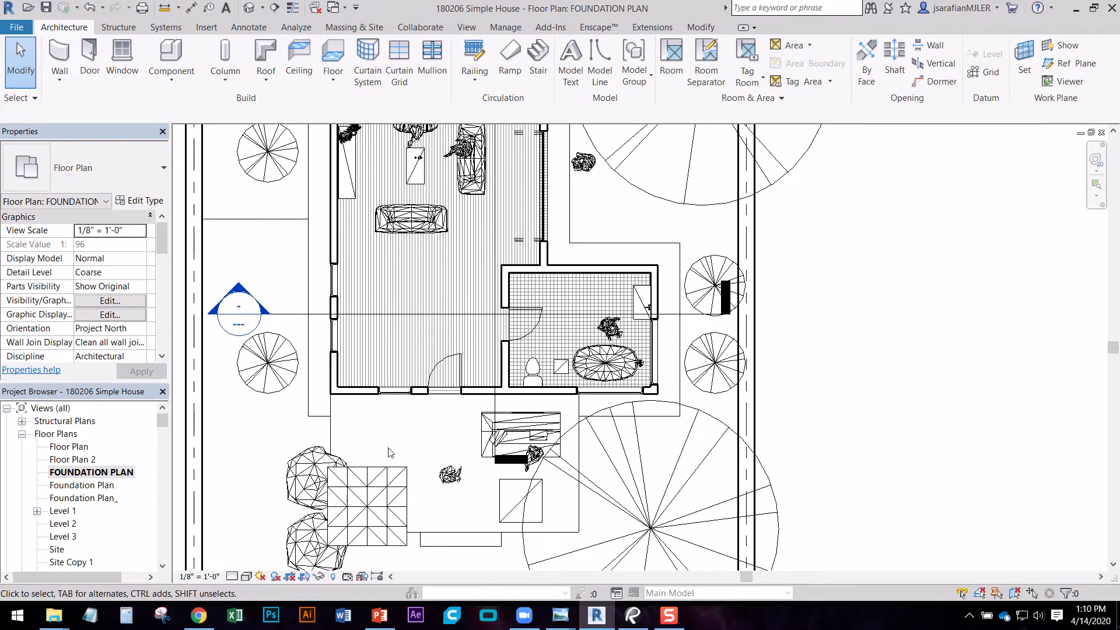
{"action": "left_click", "coordinate": [268, 363]}
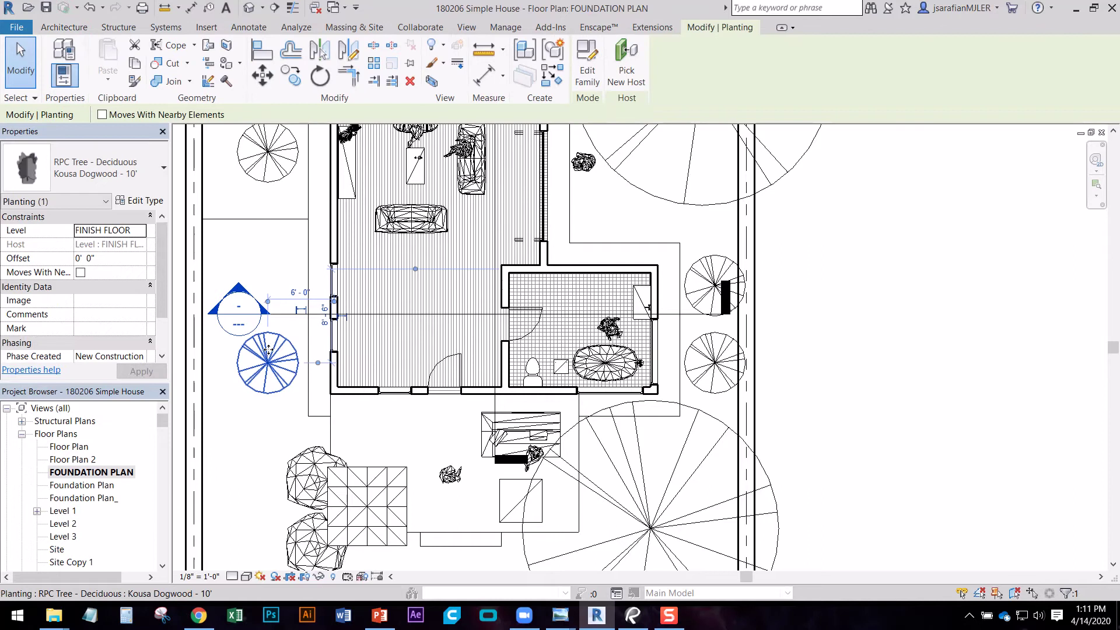
{"action": "right_click", "coordinate": [269, 356]}
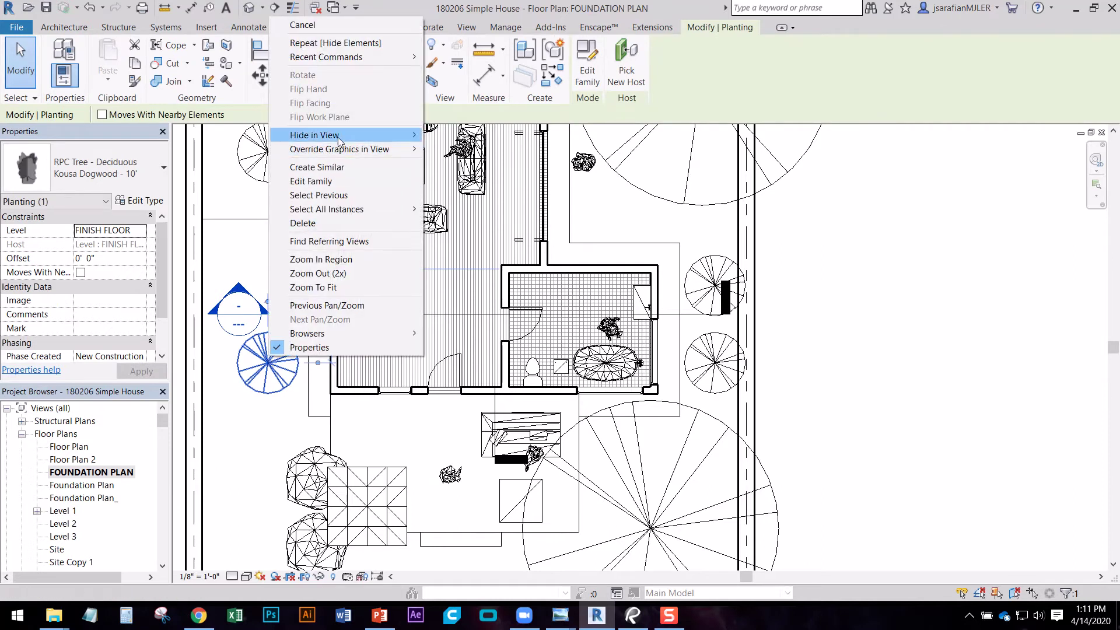
{"action": "mouse_move", "coordinate": [340, 140]}
{"action": "left_click", "coordinate": [445, 147]}
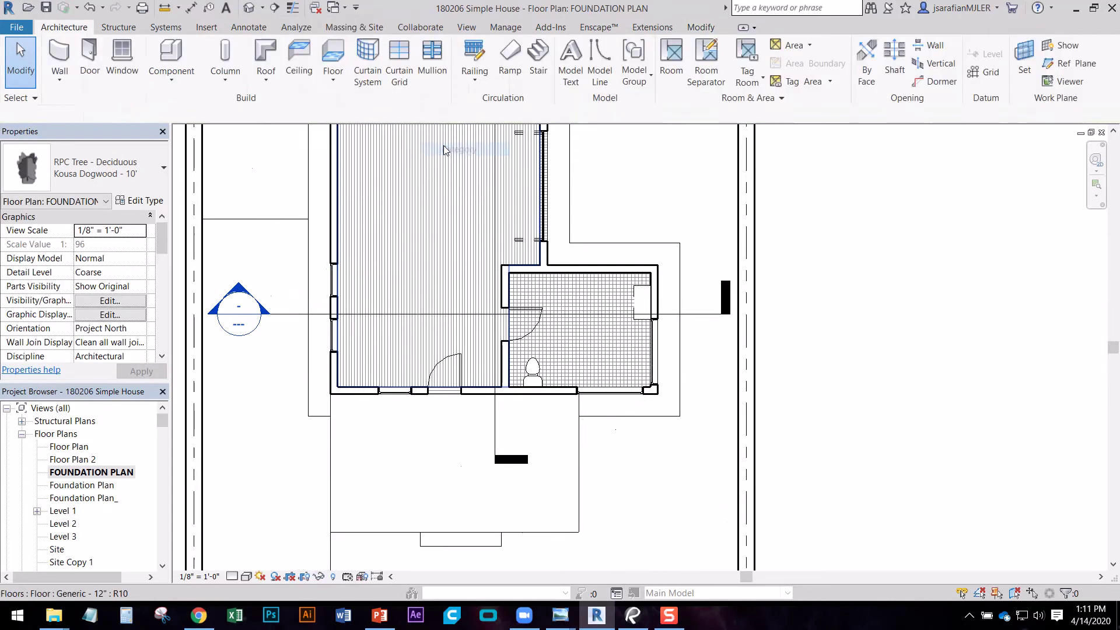
- Hide the section marker category crossing the house in this view
{"action": "left_click", "coordinate": [704, 315]}
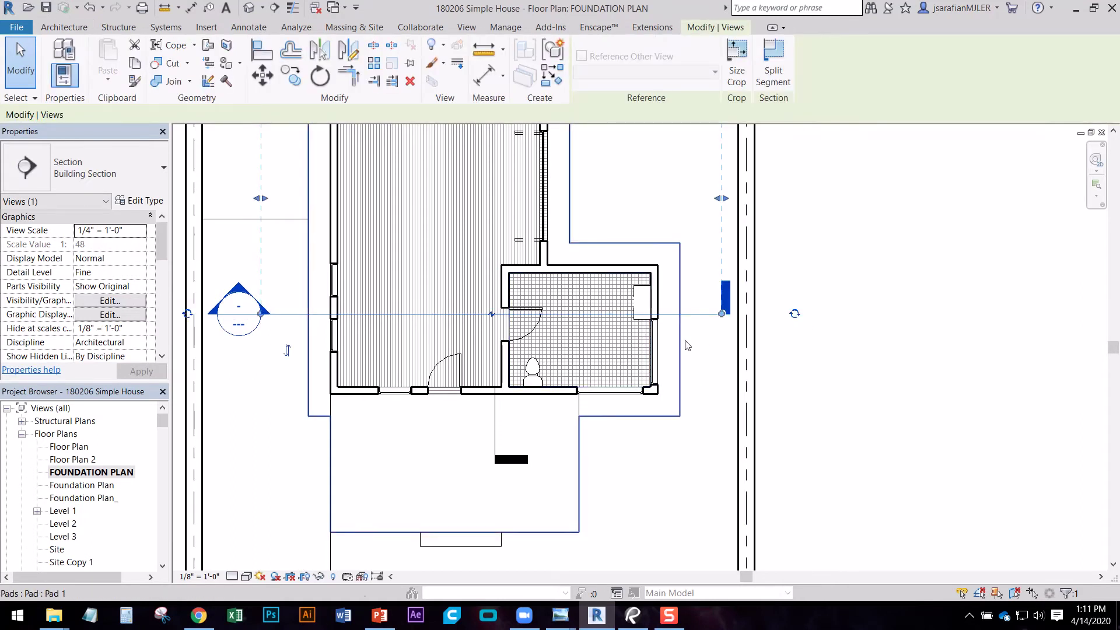
{"action": "middle_click_drag", "start_coordinate": [689, 345], "coordinate": [671, 458]}
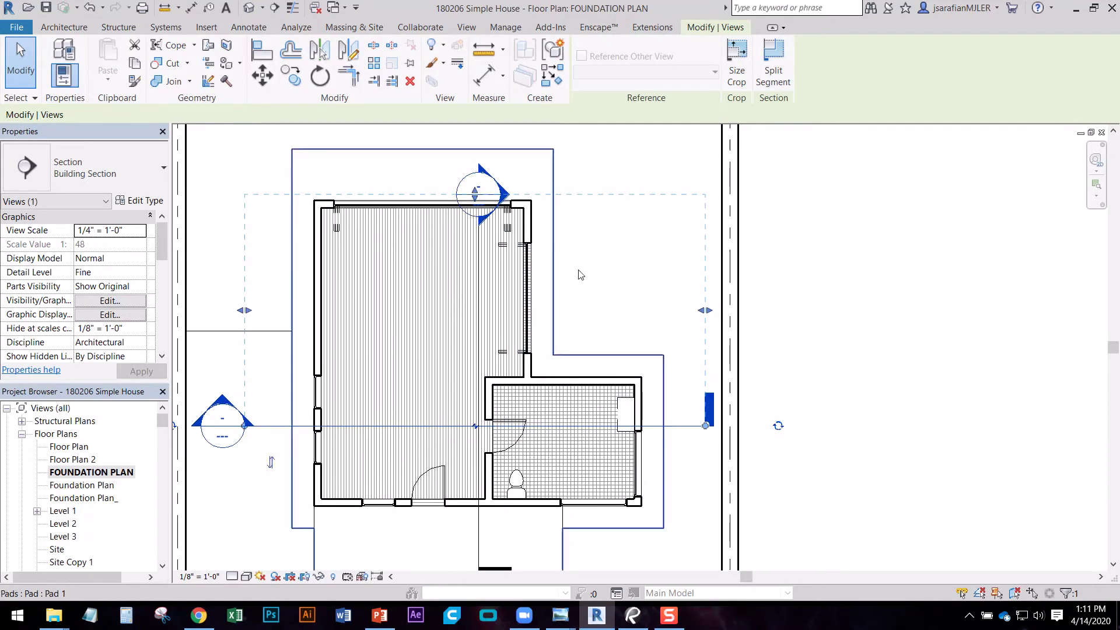
{"action": "right_click", "coordinate": [682, 428]}
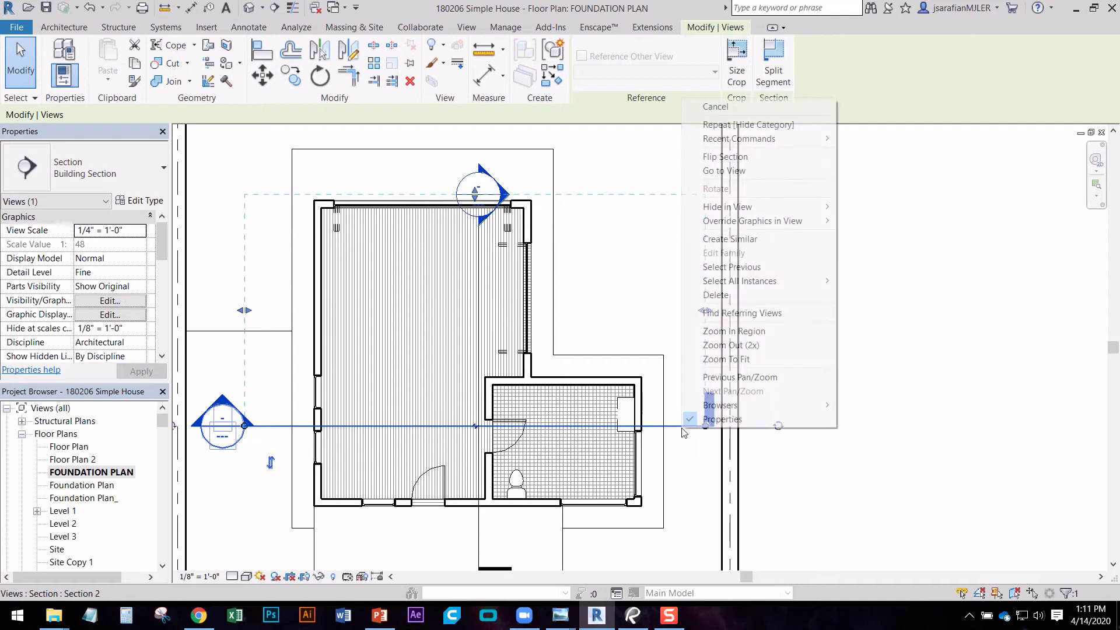
{"action": "mouse_move", "coordinate": [766, 208]}
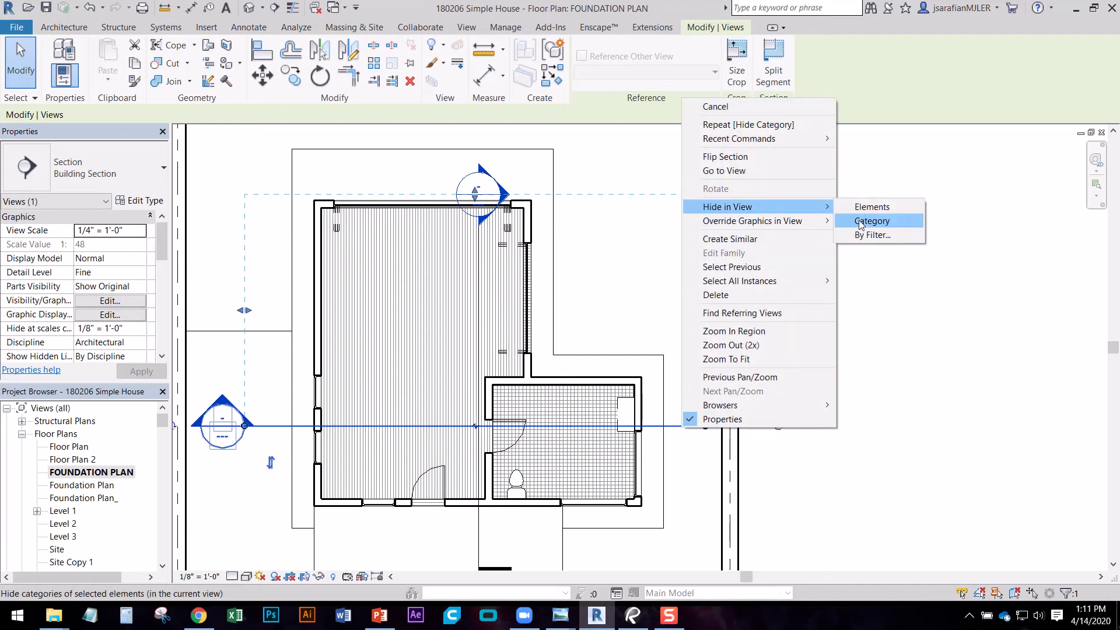
{"action": "left_click", "coordinate": [863, 224]}
{"action": "middle_click_drag", "start_coordinate": [713, 408], "coordinate": [712, 267]}
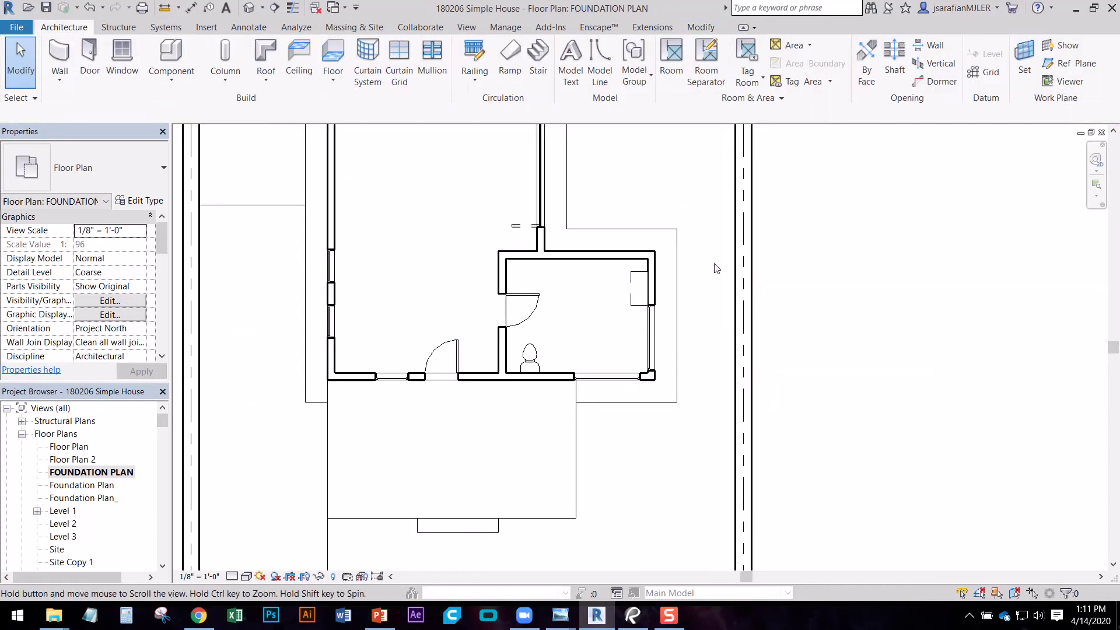
- Hide the floors category, starting from the bathroom tile floor
{"action": "scroll", "coordinate": [519, 327], "scroll_direction": "up", "scroll_amount": 3}
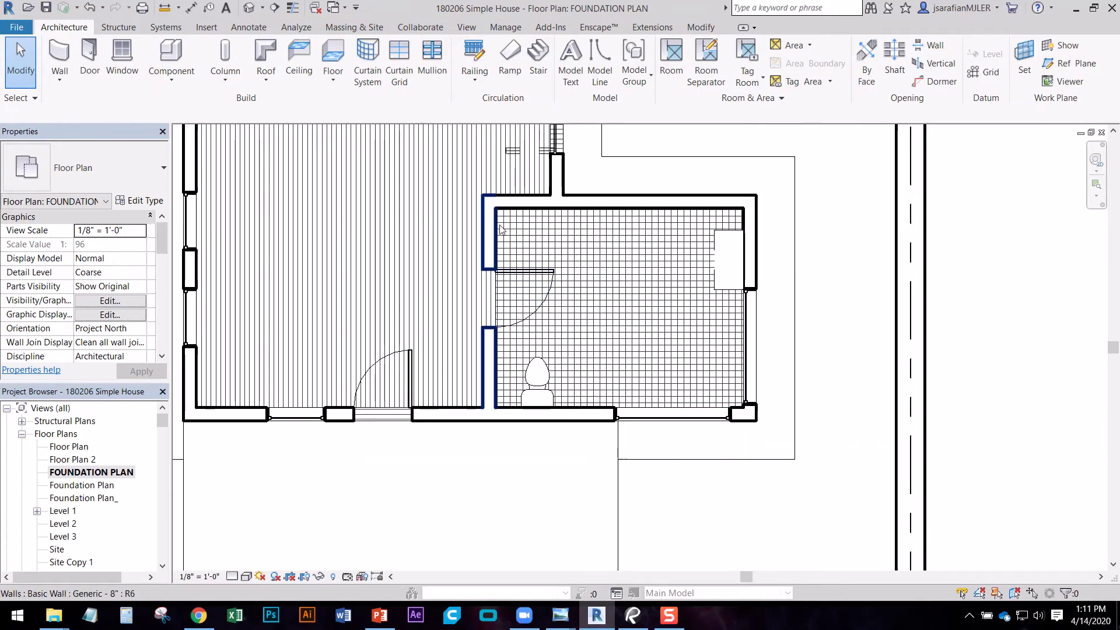
{"action": "key", "text": "Tab"}
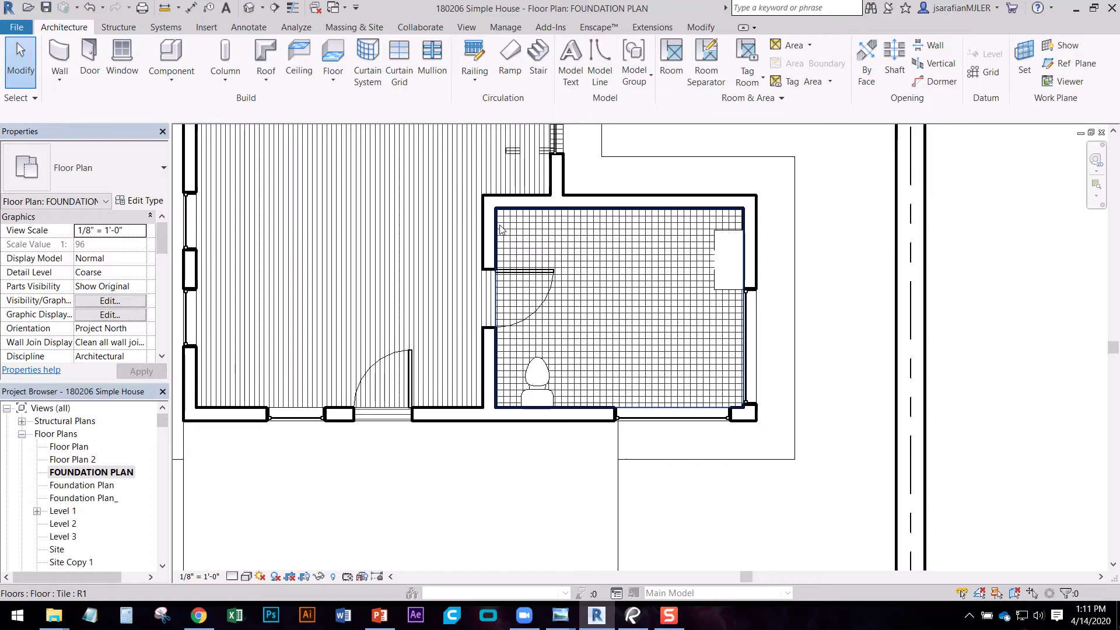
{"action": "left_click", "coordinate": [500, 227]}
{"action": "right_click", "coordinate": [500, 225]}
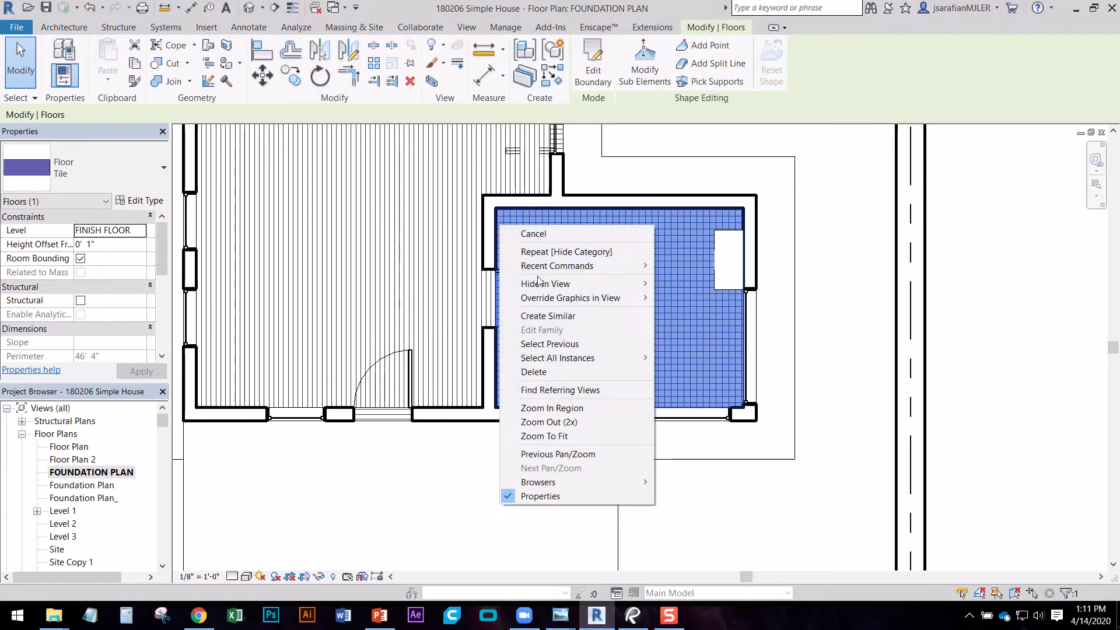
{"action": "mouse_move", "coordinate": [543, 284]}
{"action": "left_click", "coordinate": [689, 297]}
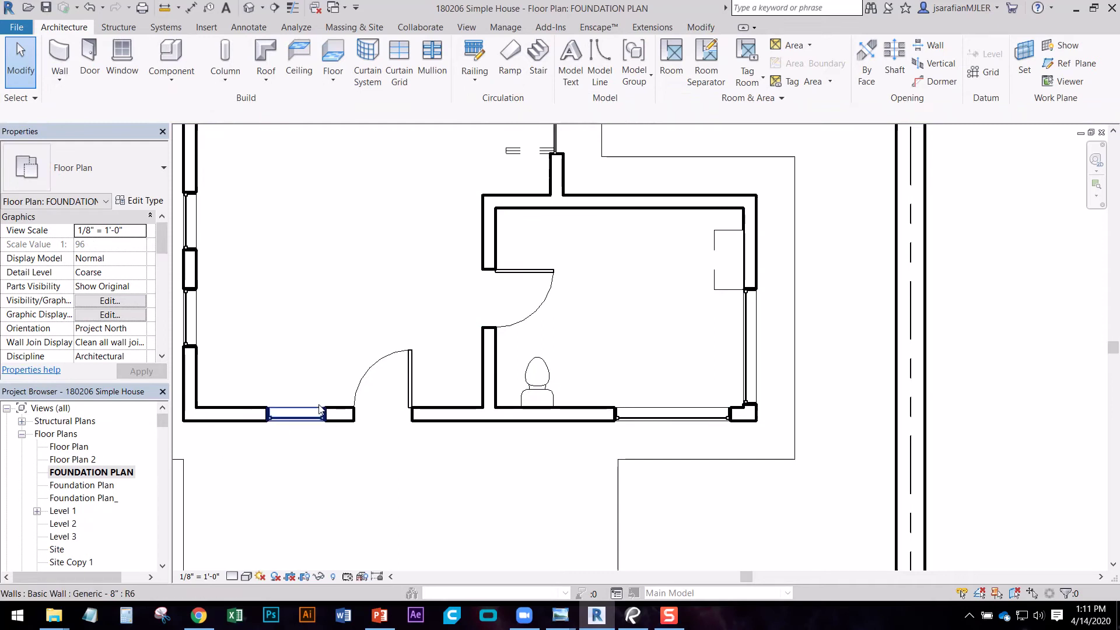
- Hide the rooms category, using the main room and bathroom
{"action": "middle_click_drag", "start_coordinate": [463, 325], "coordinate": [505, 438]}
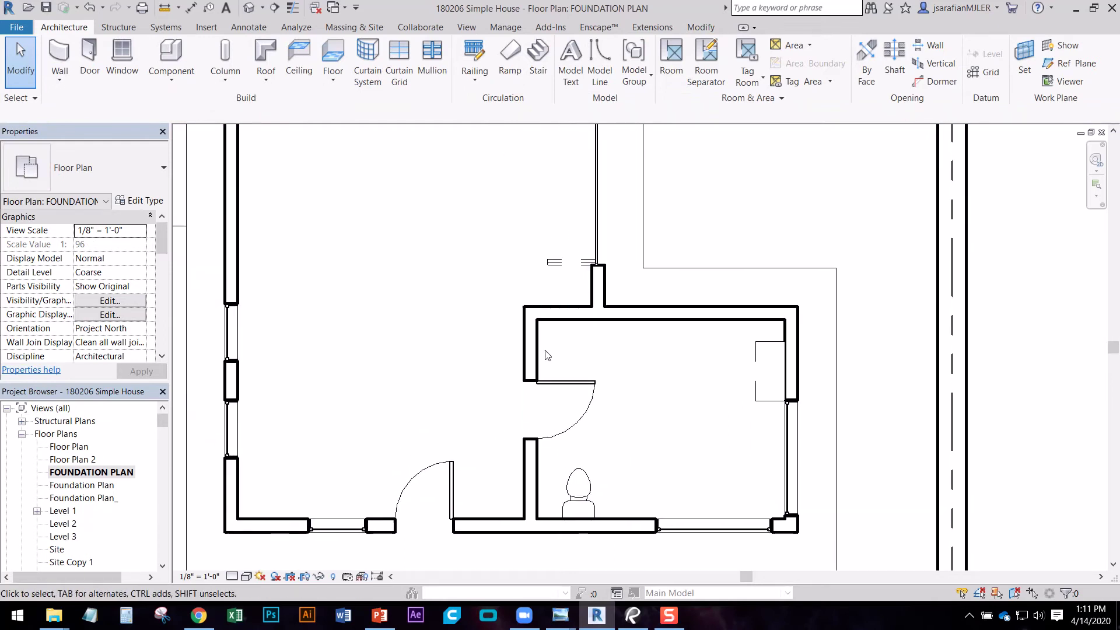
{"action": "middle_click_drag", "start_coordinate": [412, 370], "coordinate": [462, 322]}
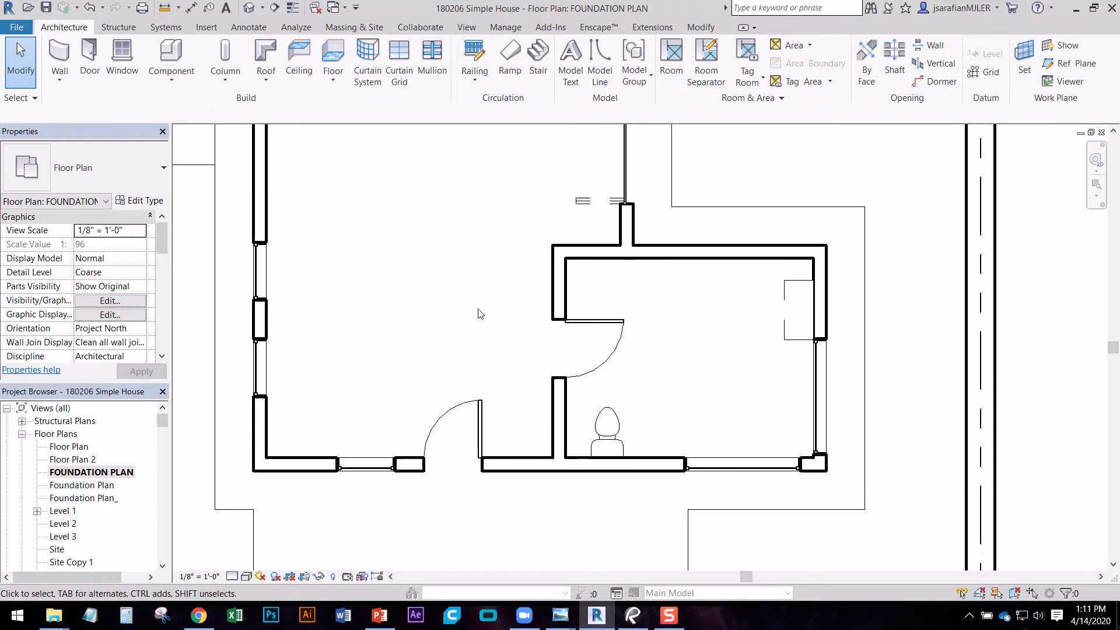
{"action": "left_click", "coordinate": [476, 305]}
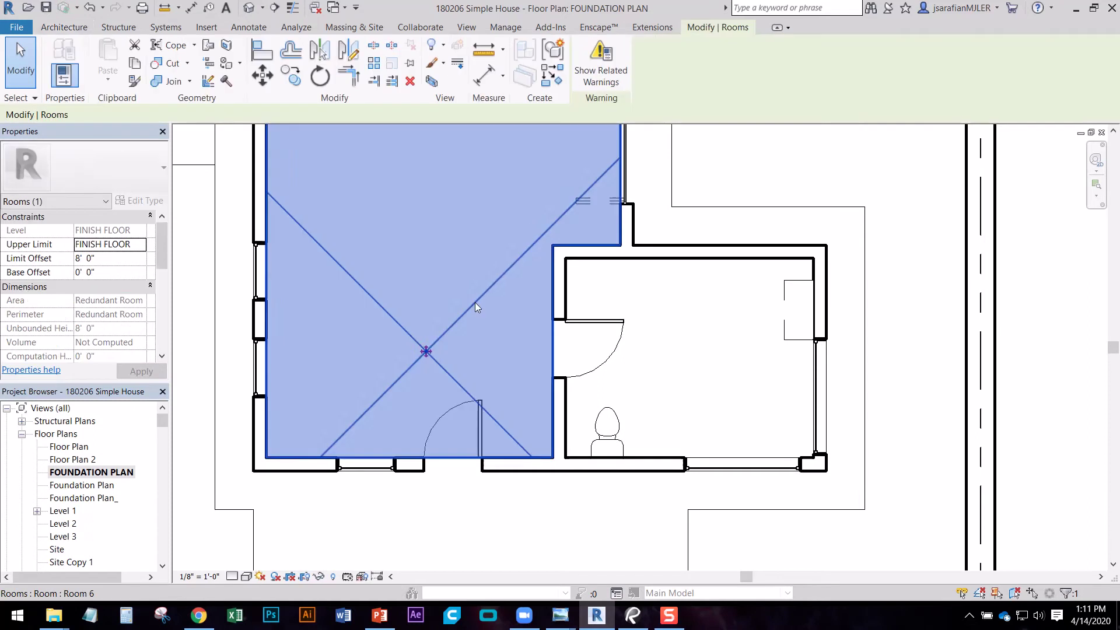
{"action": "left_click", "coordinate": [677, 331], "text": "ctrl"}
{"action": "right_click", "coordinate": [667, 322]}
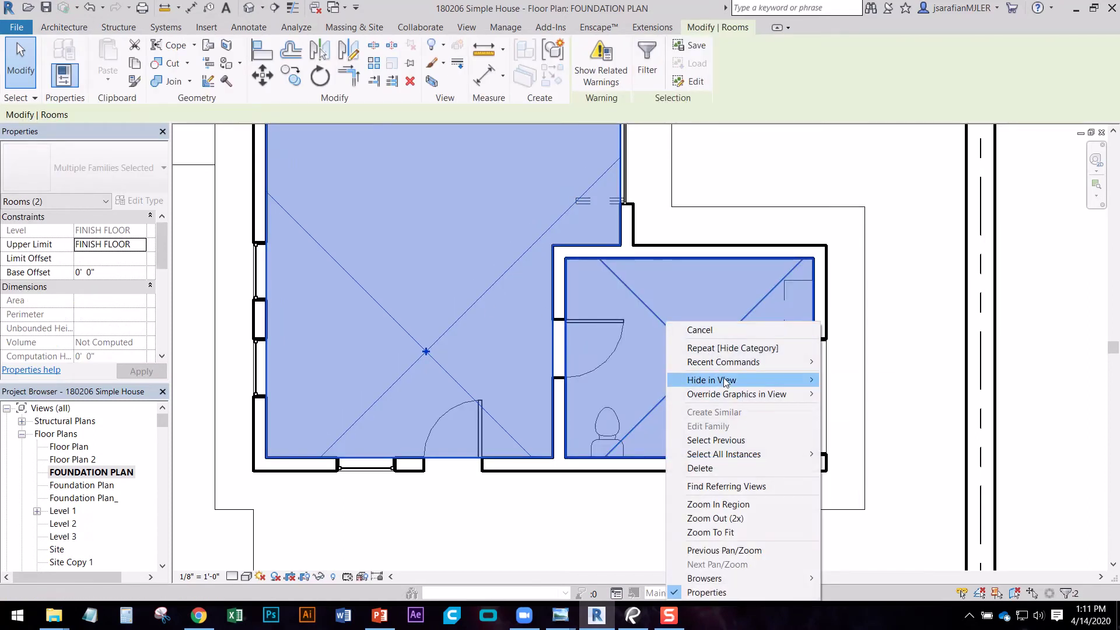
{"action": "mouse_move", "coordinate": [810, 380]}
{"action": "left_click", "coordinate": [842, 395]}
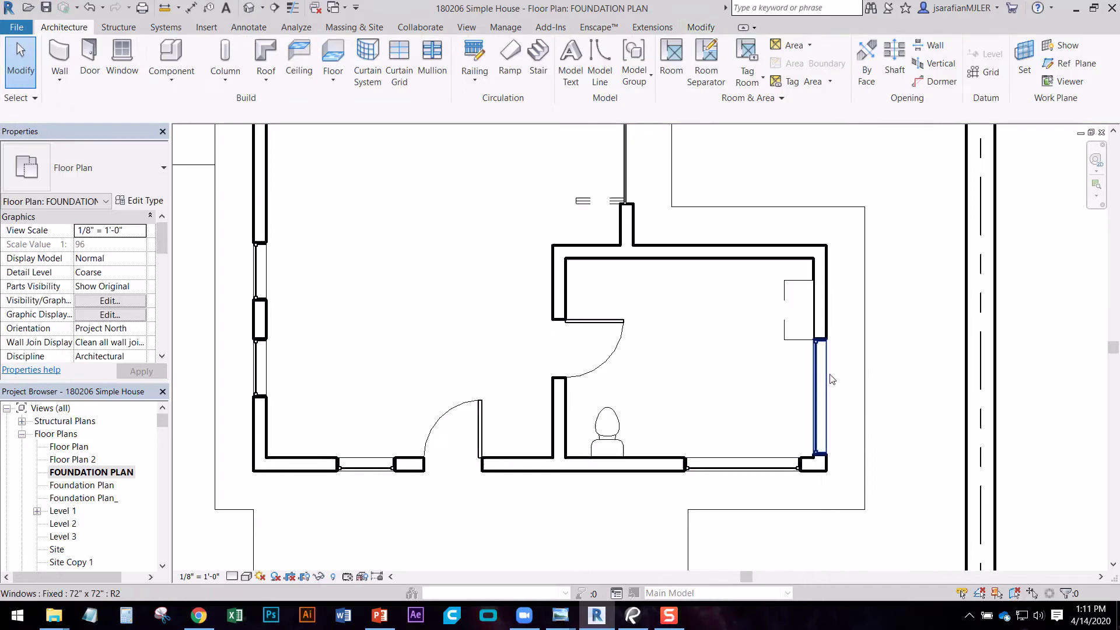
- Hide the casework category, including the bathroom vanity cabinet
{"action": "middle_click_drag", "start_coordinate": [435, 429], "coordinate": [573, 464]}
{"action": "scroll", "coordinate": [574, 464], "scroll_direction": "down", "scroll_amount": 2}
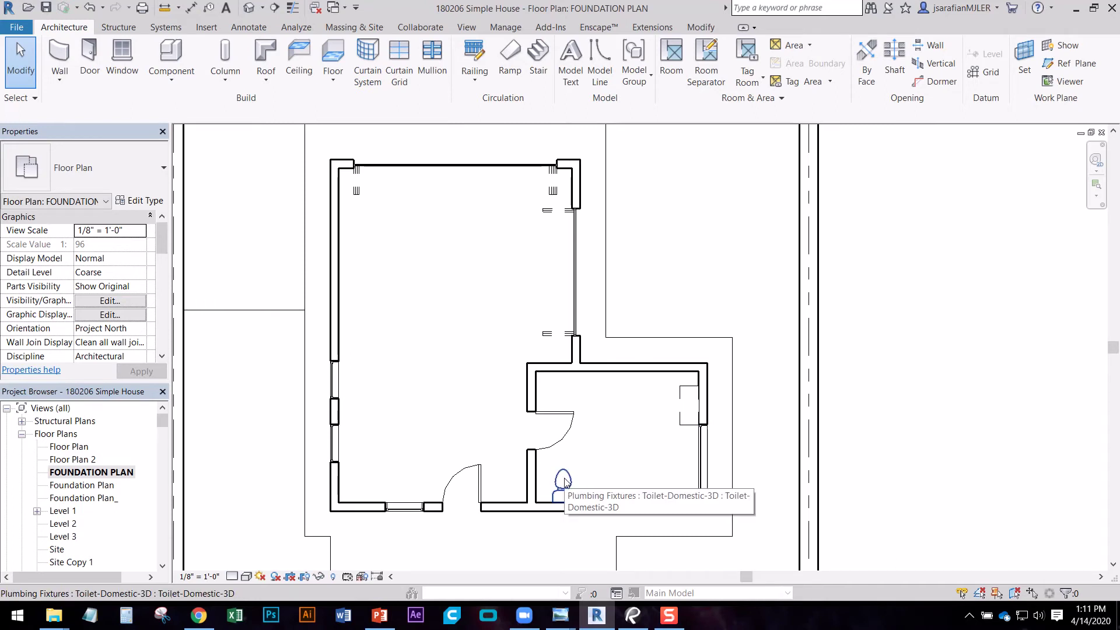
{"action": "left_click", "coordinate": [684, 398]}
{"action": "right_click", "coordinate": [684, 398]}
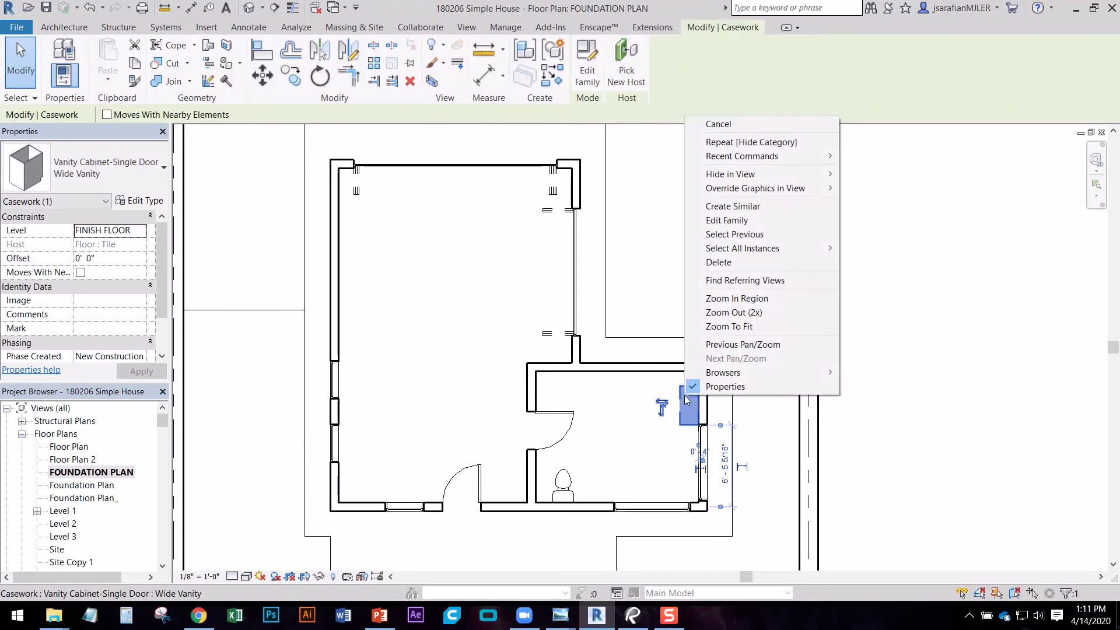
{"action": "mouse_move", "coordinate": [751, 175]}
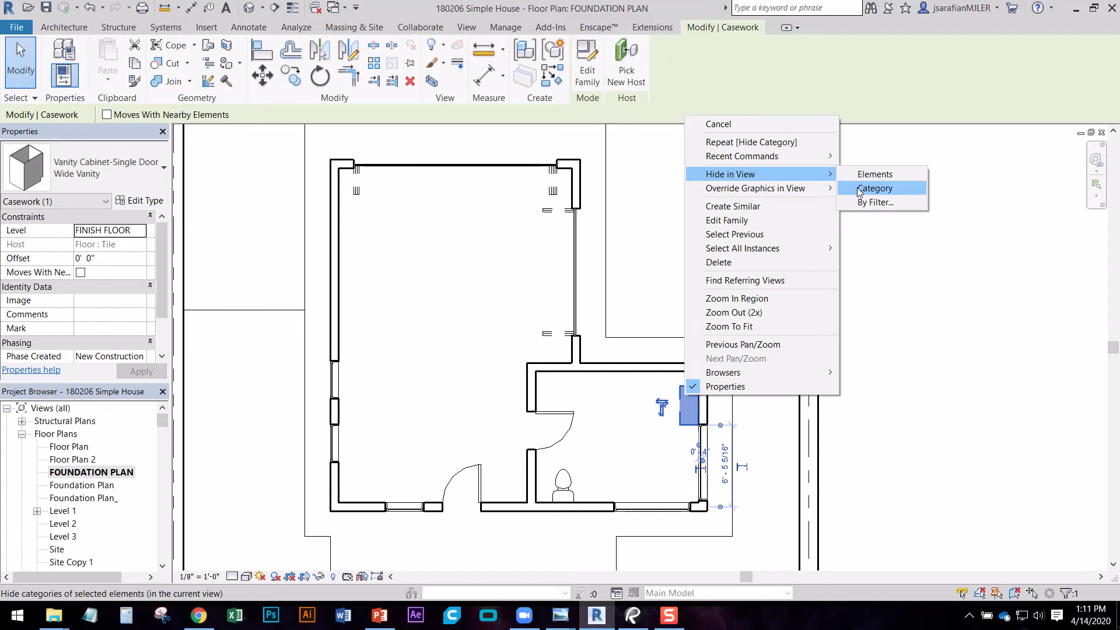
{"action": "left_click", "coordinate": [860, 190]}
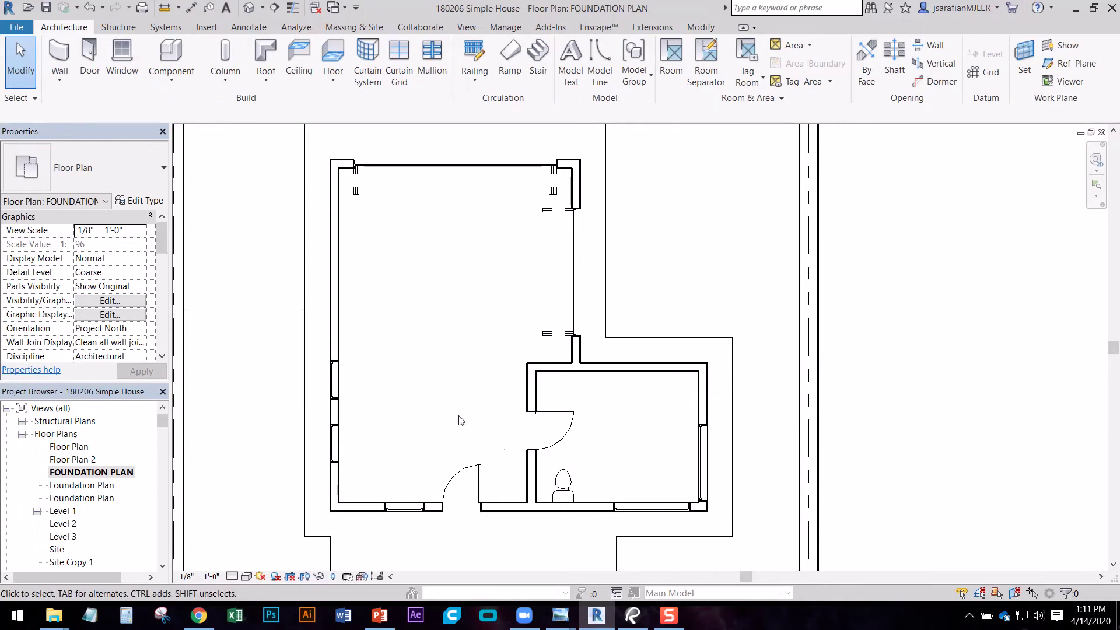
{"action": "middle_click_drag", "start_coordinate": [568, 457], "coordinate": [580, 400]}
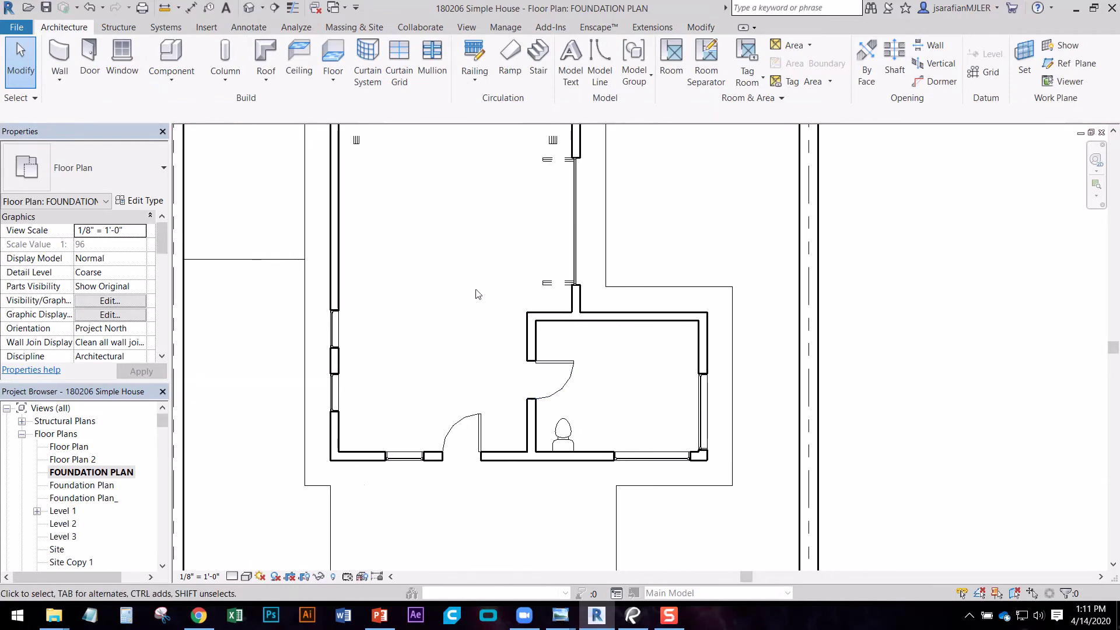
{"action": "scroll", "coordinate": [476, 295], "scroll_direction": "up", "scroll_amount": 1}
{"action": "middle_click_drag", "start_coordinate": [476, 295], "coordinate": [467, 422]}
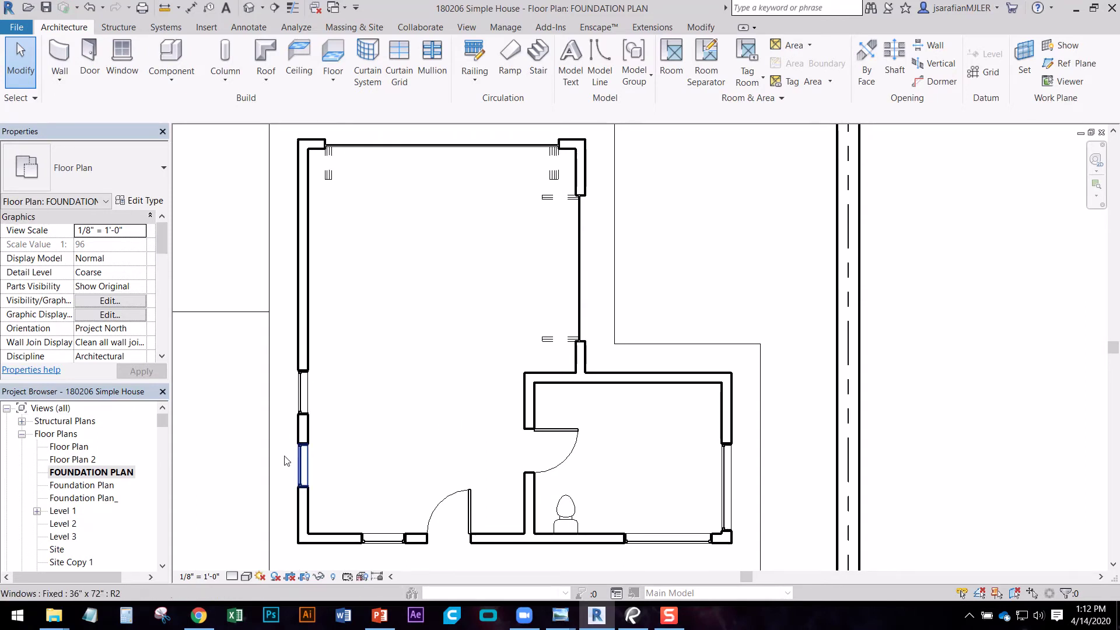
{"action": "middle_click_drag", "start_coordinate": [332, 455], "coordinate": [377, 408]}
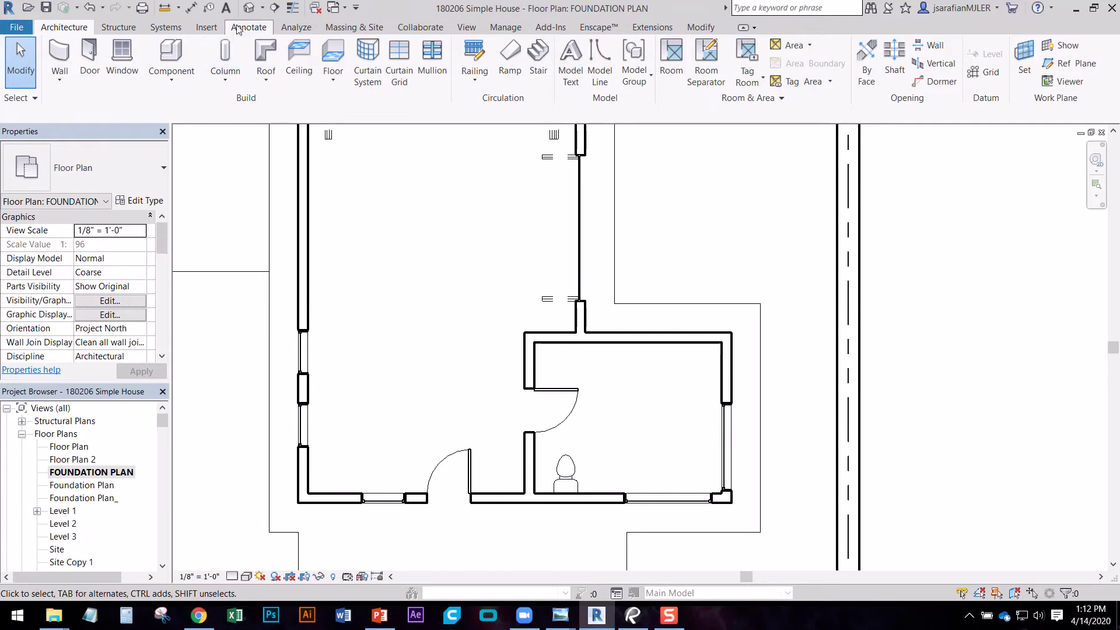
{"action": "left_click", "coordinate": [248, 7]}
{"action": "middle_click_drag", "start_coordinate": [559, 397], "coordinate": [449, 281], "text": "shift"}
{"action": "scroll", "coordinate": [459, 403], "scroll_direction": "up", "scroll_amount": 3}
{"action": "middle_click_drag", "start_coordinate": [479, 362], "coordinate": [806, 404], "text": "shift"}
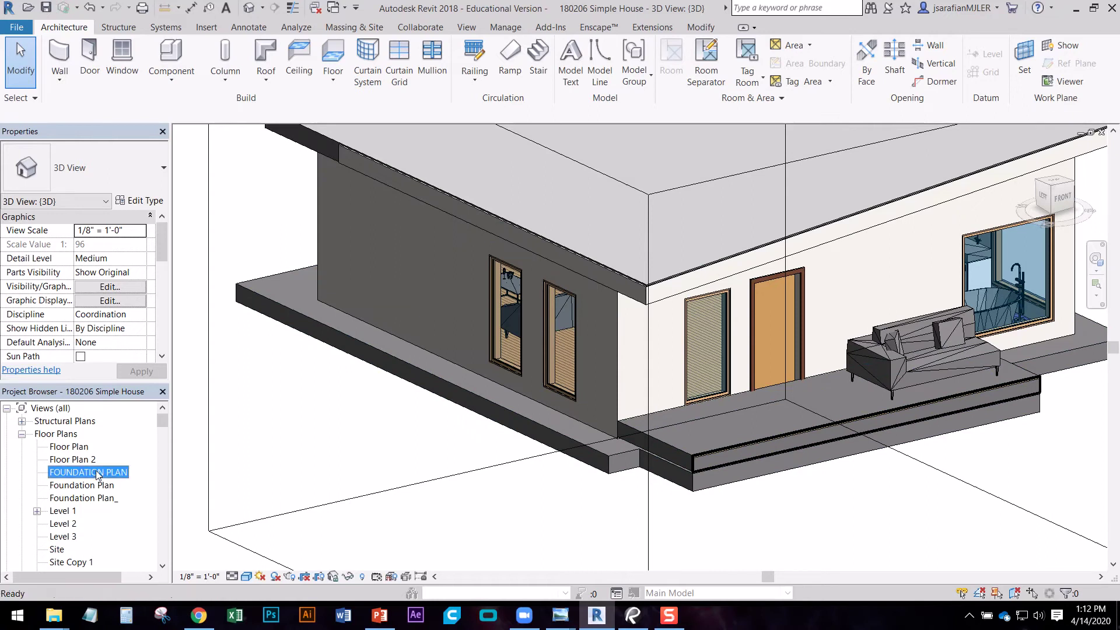
{"action": "double_click", "coordinate": [98, 474]}
{"action": "middle_click_drag", "start_coordinate": [393, 358], "coordinate": [457, 358]}
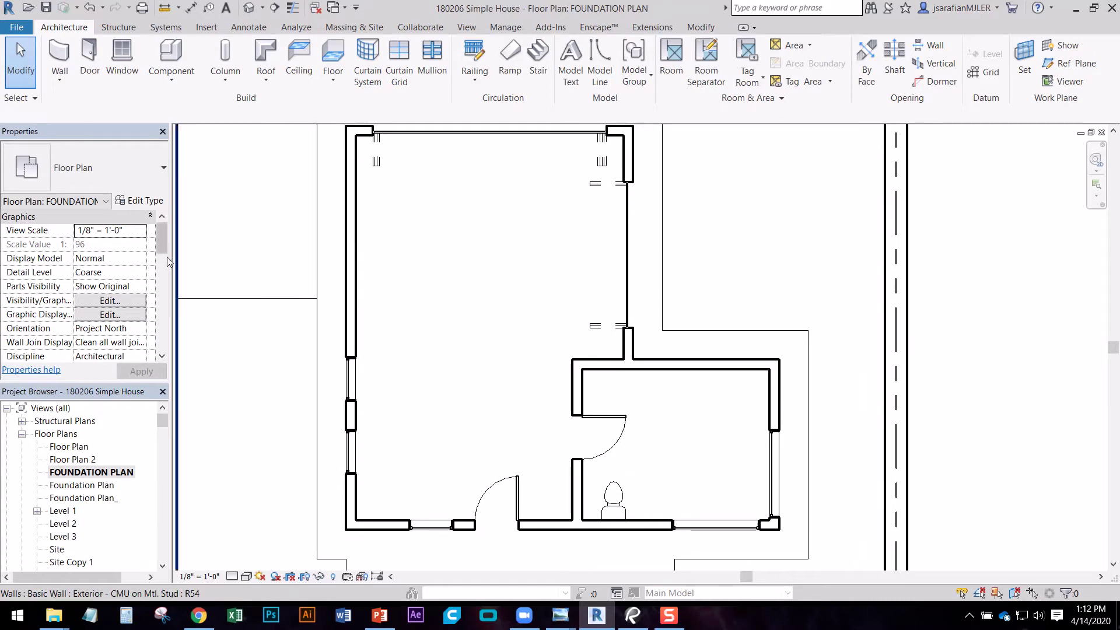
- Scroll Properties to Extents and open the View Range dialog for FOUNDATION PLAN
{"action": "mouse_move", "coordinate": [165, 251]}
{"action": "left_mouse_down"}
{"action": "mouse_move", "coordinate": [164, 259]}
{"action": "mouse_move", "coordinate": [163, 244]}
{"action": "left_mouse_up"}
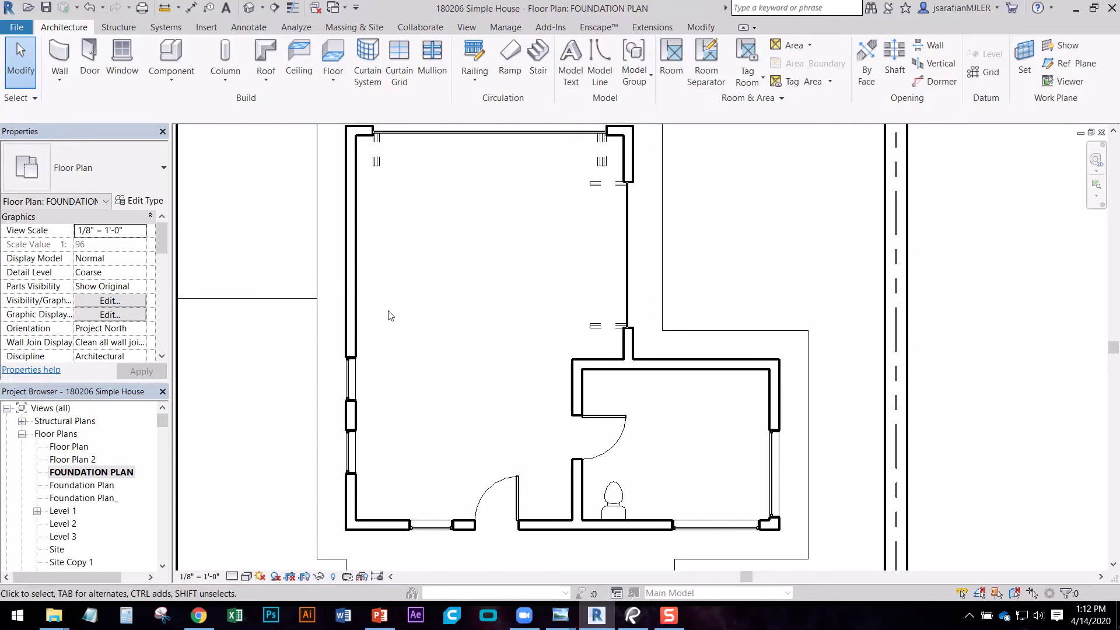
{"action": "left_click_drag", "start_coordinate": [163, 248], "coordinate": [163, 267]}
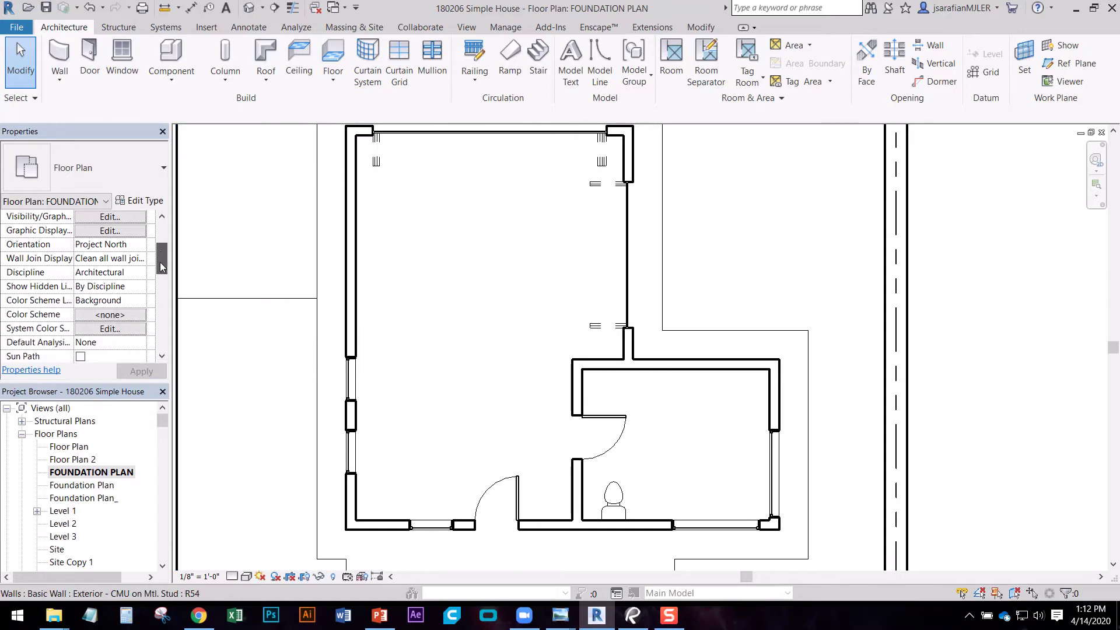
{"action": "left_click_drag", "start_coordinate": [163, 267], "coordinate": [166, 297]}
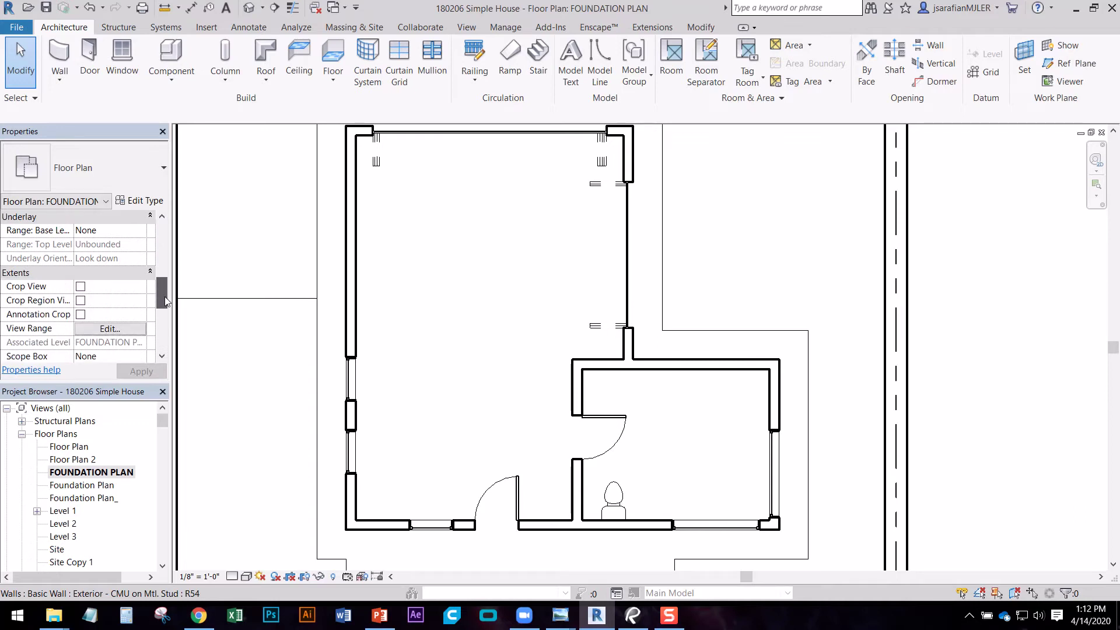
{"action": "left_click", "coordinate": [106, 329]}
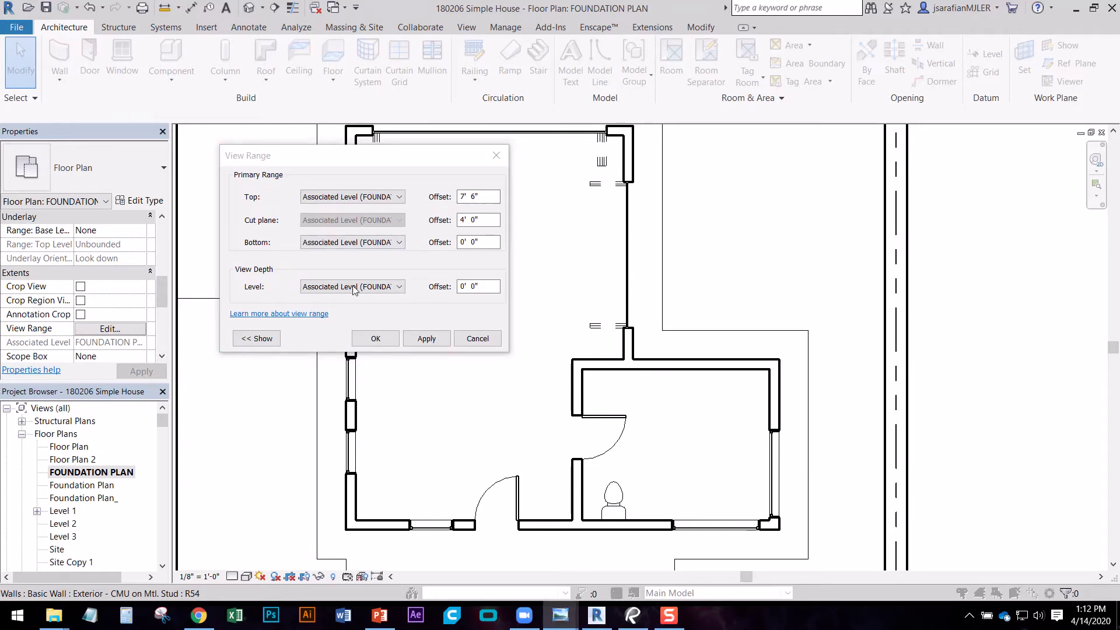
- Set the view range top to FINISH FLOOR, cut plane offset 0' 0", and bottom to Unlimited
{"action": "left_click", "coordinate": [399, 197]}
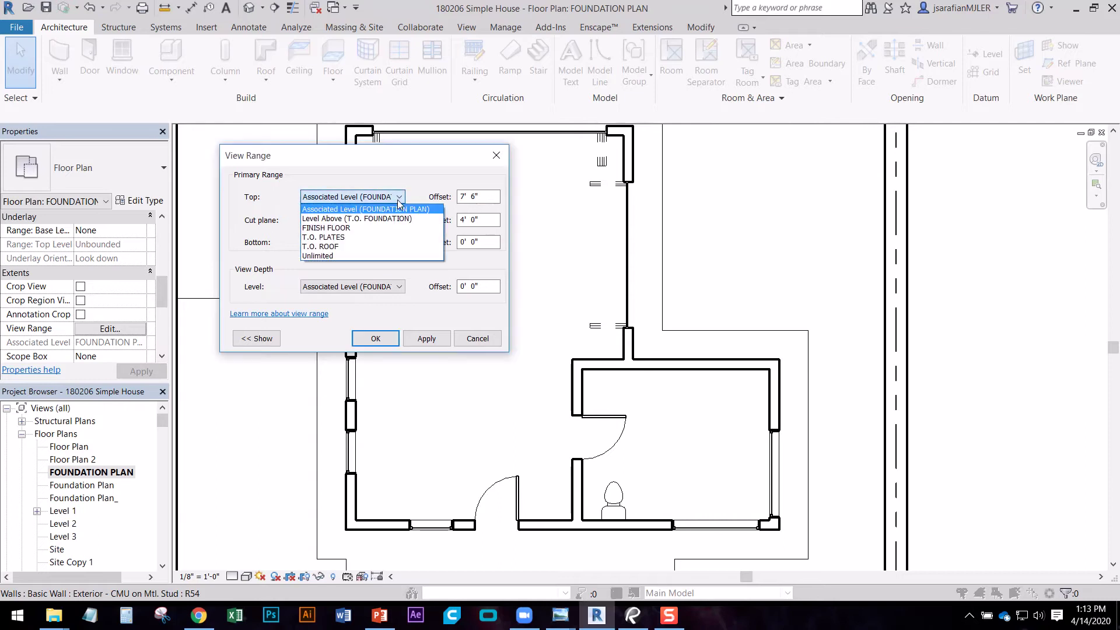
{"action": "left_click", "coordinate": [377, 229]}
{"action": "left_click", "coordinate": [483, 197]}
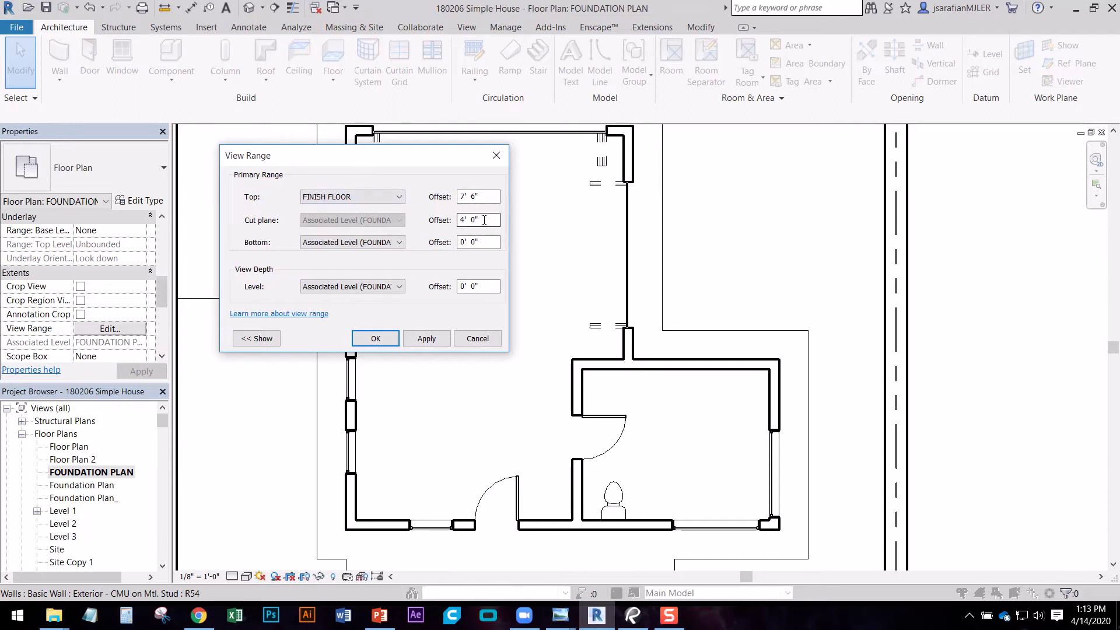
{"action": "double_click", "coordinate": [485, 219]}
{"action": "left_click", "coordinate": [399, 243]}
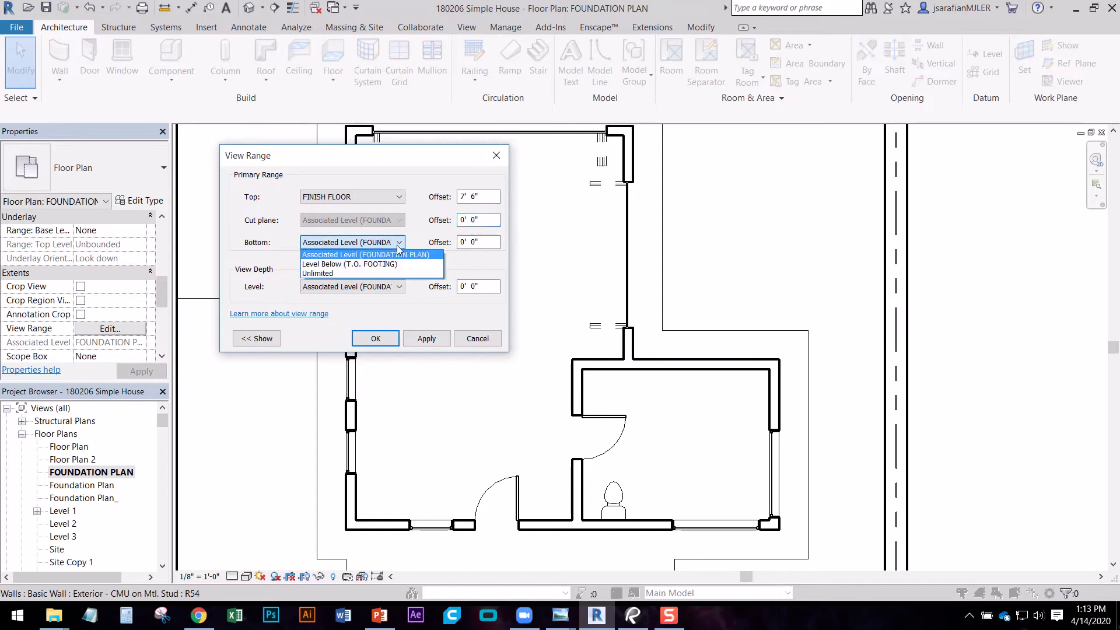
{"action": "left_click", "coordinate": [367, 275]}
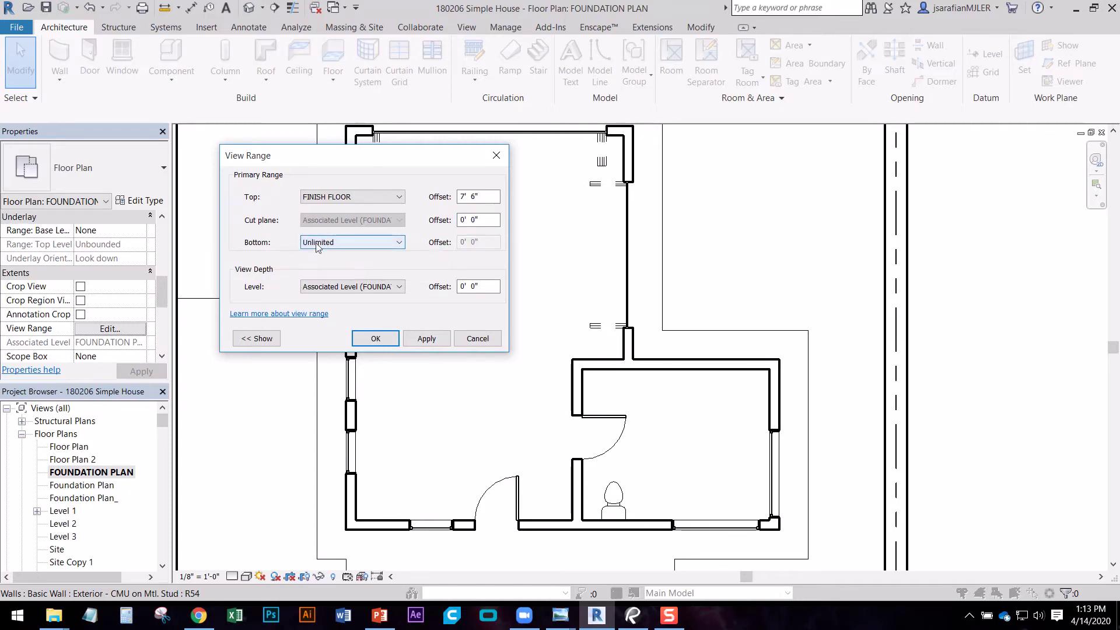
- Set the view depth level to Unlimited and apply the view range
{"action": "left_click_drag", "start_coordinate": [286, 157], "coordinate": [624, 165]}
{"action": "left_click", "coordinate": [587, 347]}
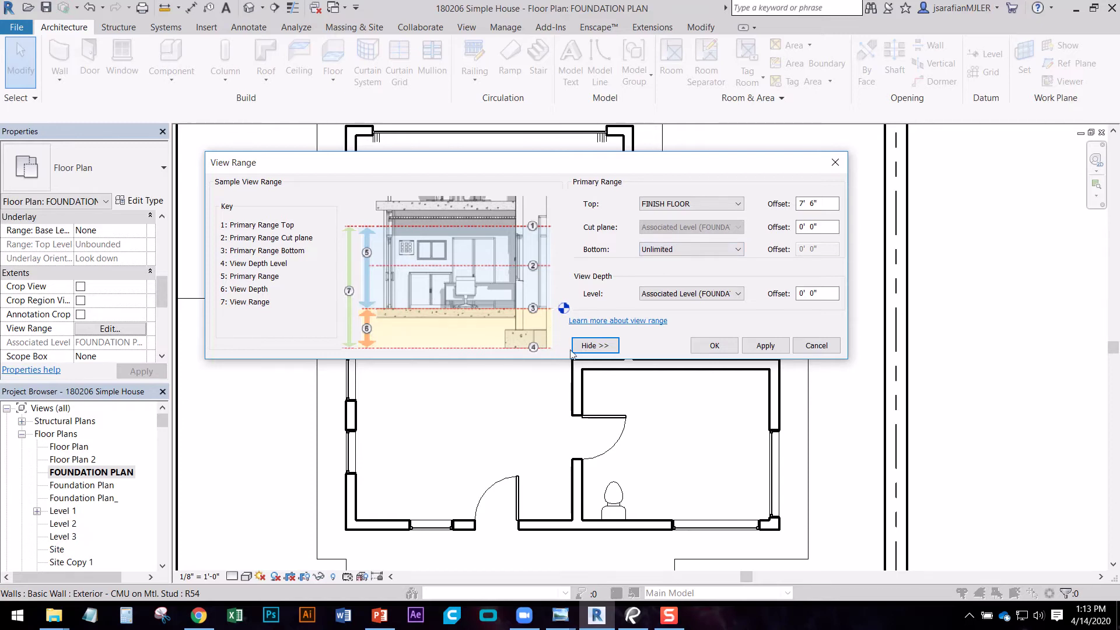
{"action": "left_click", "coordinate": [596, 346]}
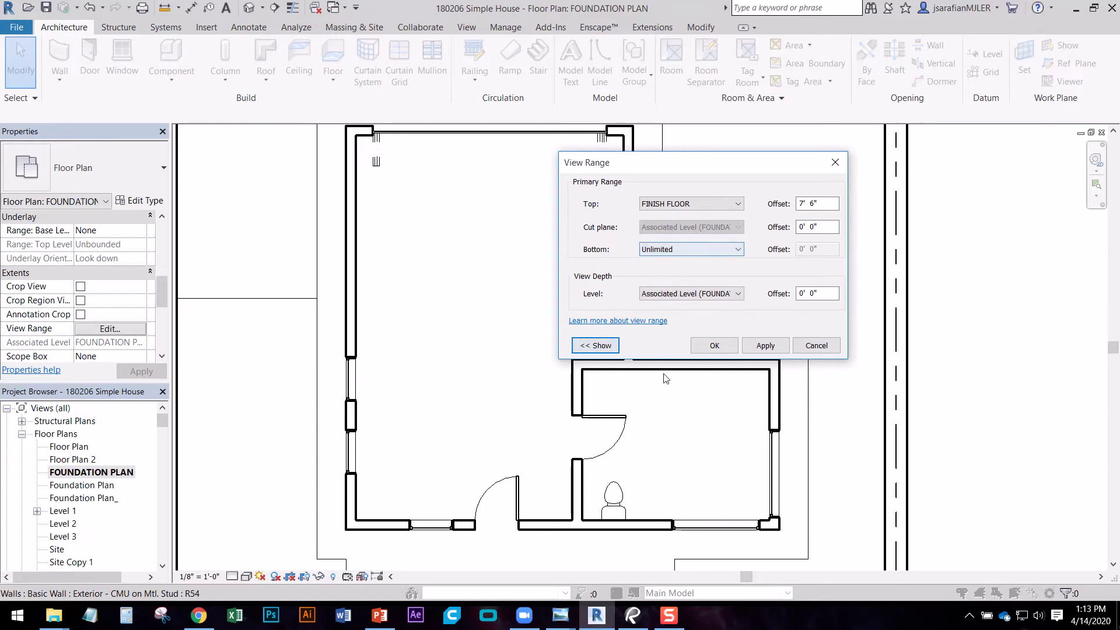
{"action": "left_click", "coordinate": [690, 294]}
{"action": "left_click", "coordinate": [671, 322]}
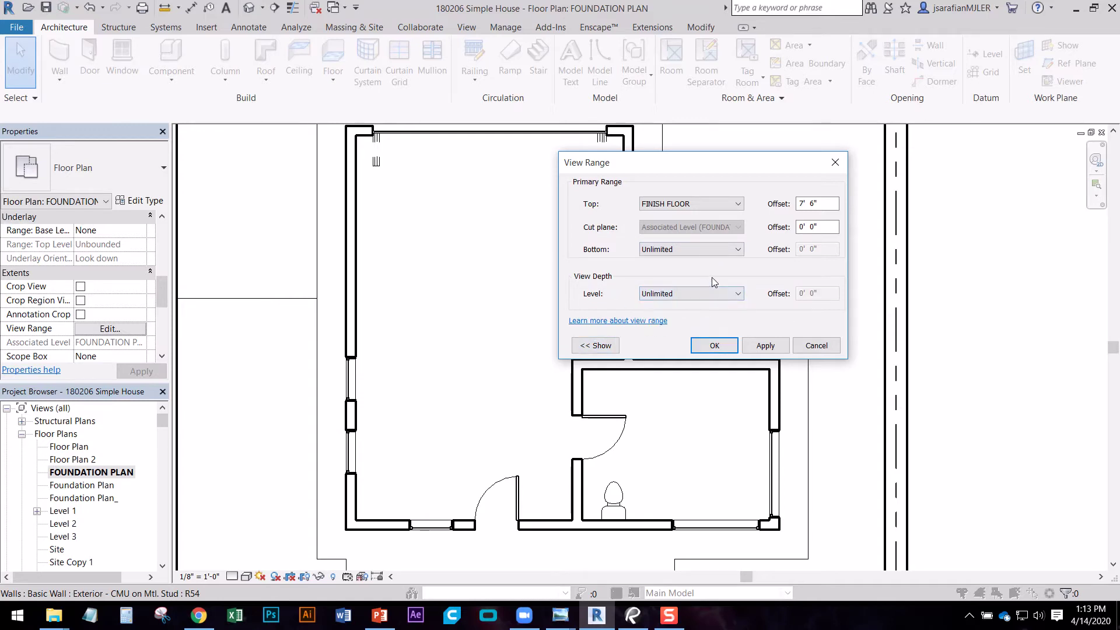
{"action": "left_click", "coordinate": [715, 346]}
- Hide the tall right window and the top window in the foundation plan view
{"action": "middle_click_drag", "start_coordinate": [678, 313], "coordinate": [600, 268]}
{"action": "scroll", "coordinate": [478, 420], "scroll_direction": "down", "scroll_amount": 2}
{"action": "scroll", "coordinate": [481, 391], "scroll_direction": "up", "scroll_amount": 2}
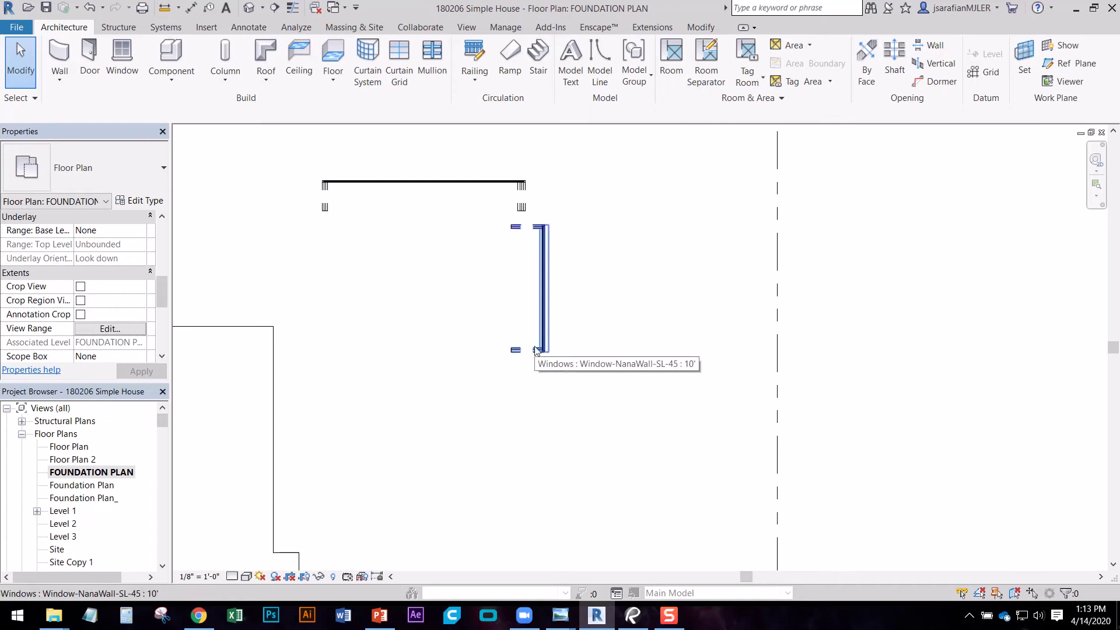
{"action": "left_click", "coordinate": [546, 257]}
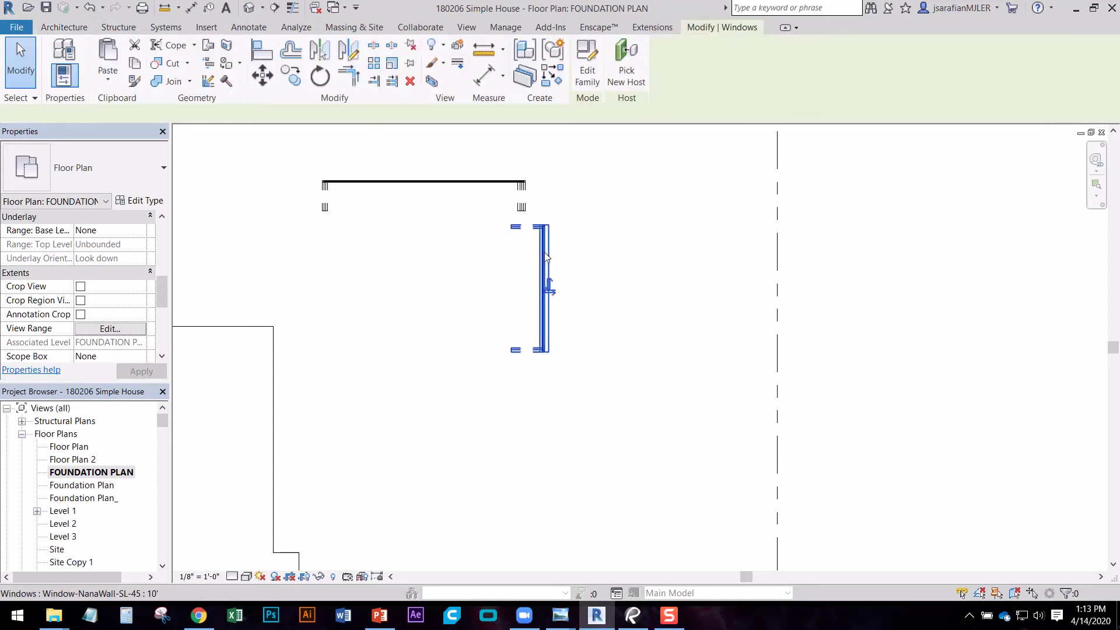
{"action": "left_click", "coordinate": [521, 206], "text": "ctrl"}
{"action": "right_click", "coordinate": [523, 207]}
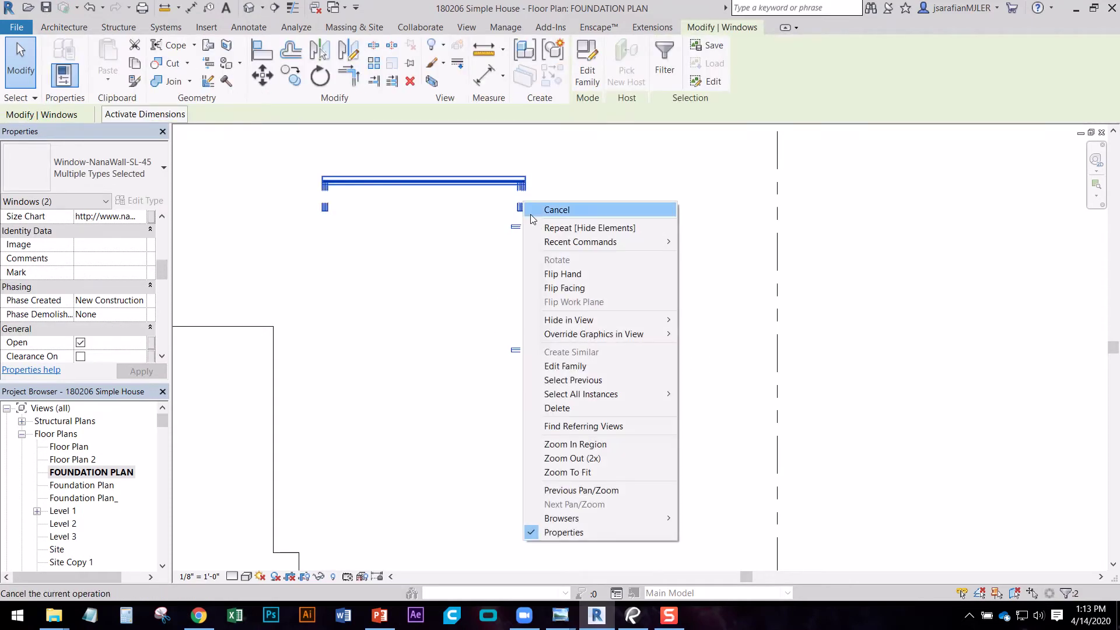
{"action": "mouse_move", "coordinate": [642, 320]}
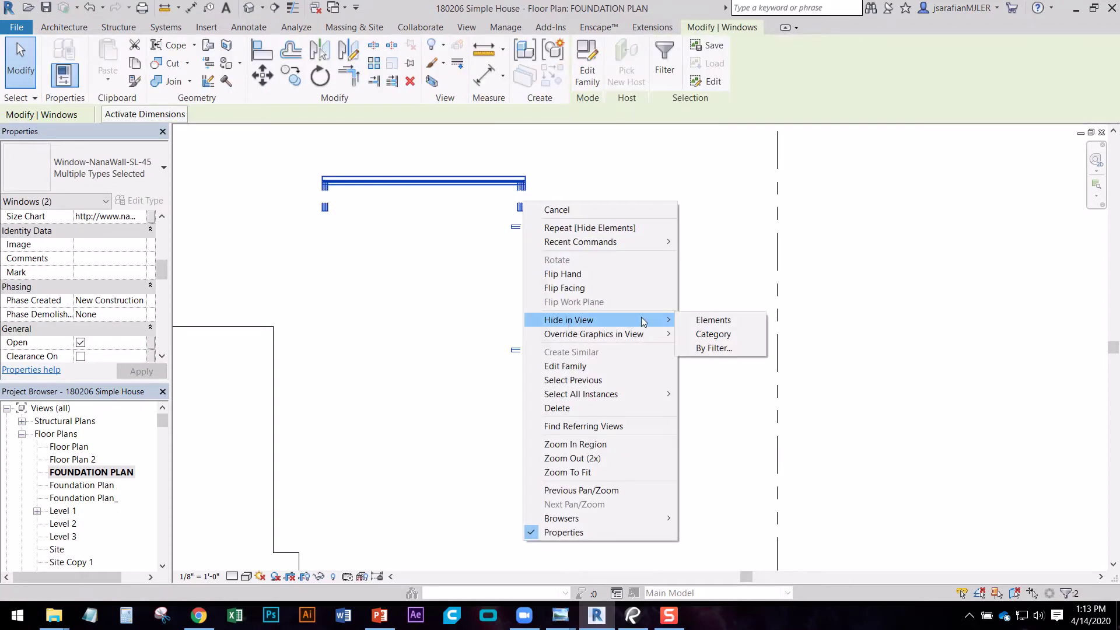
{"action": "left_click", "coordinate": [702, 323]}
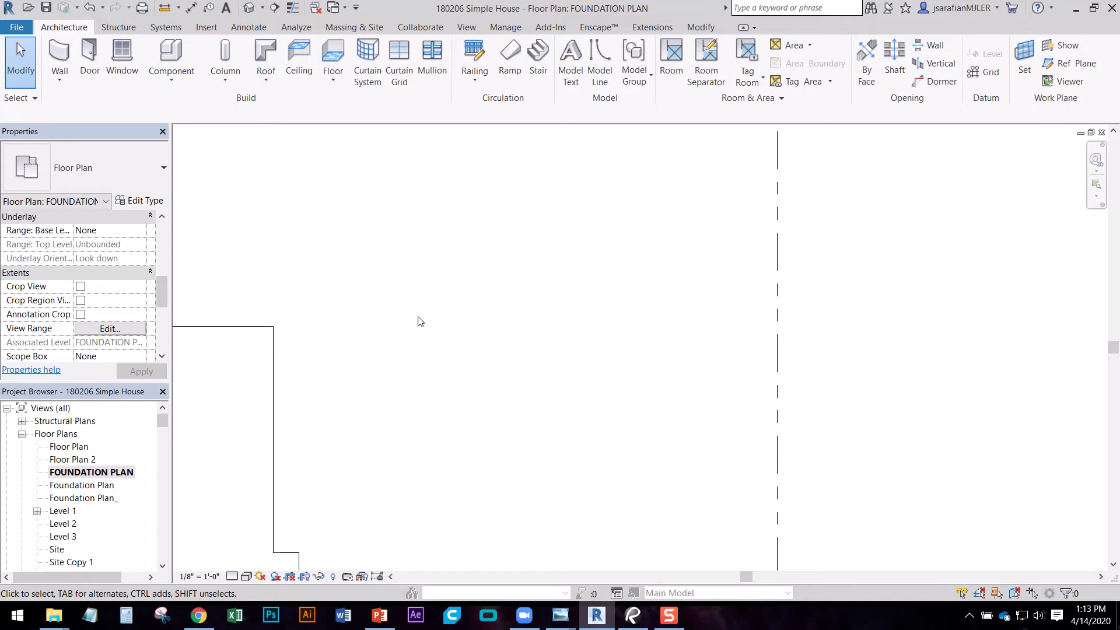
- Set the underlay base level to FINISH FLOOR in Properties
{"action": "mouse_move", "coordinate": [160, 293]}
{"action": "left_mouse_down"}
{"action": "mouse_move", "coordinate": [163, 333]}
{"action": "mouse_move", "coordinate": [160, 236]}
{"action": "left_mouse_up"}
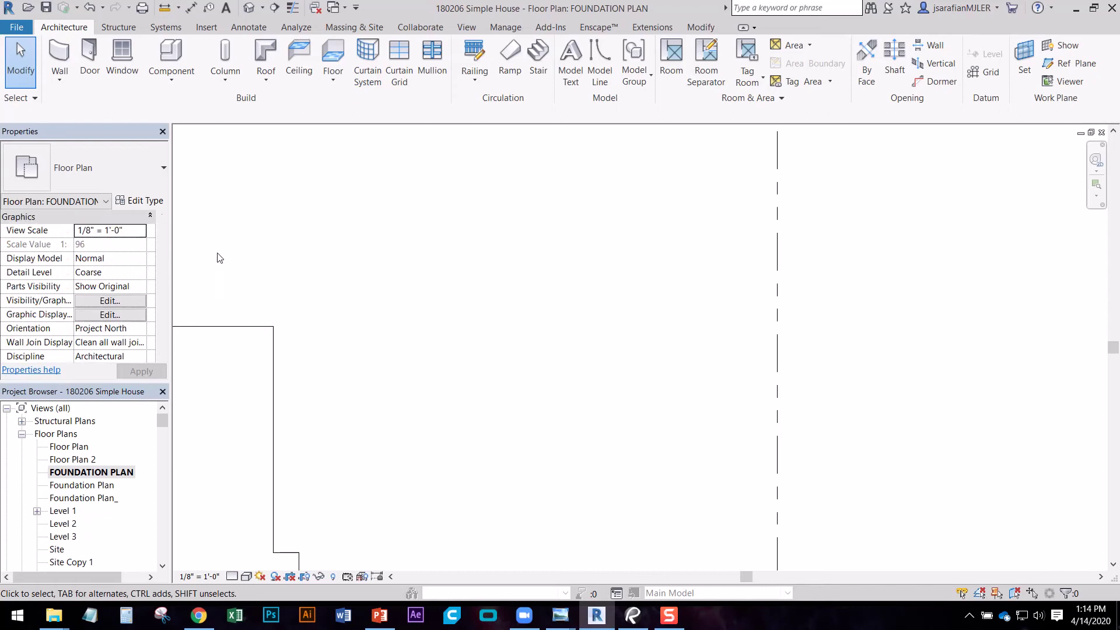
{"action": "scroll", "coordinate": [164, 248], "scroll_direction": "down", "scroll_amount": 1}
{"action": "left_click_drag", "start_coordinate": [164, 255], "coordinate": [167, 291]}
{"action": "left_click", "coordinate": [108, 300]}
{"action": "left_click", "coordinate": [140, 301]}
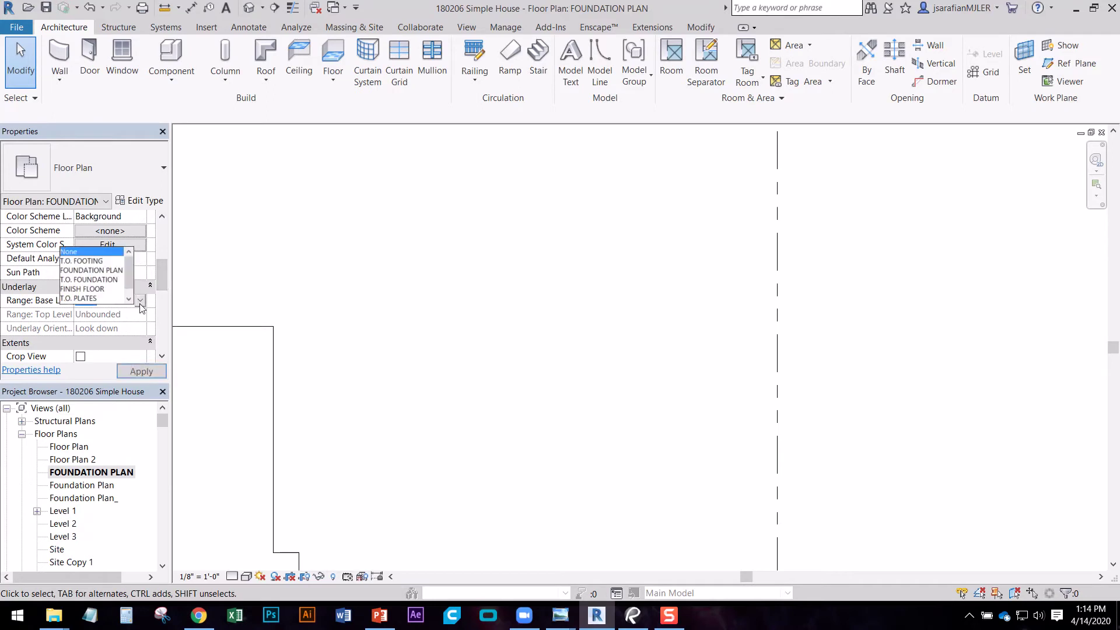
{"action": "left_click", "coordinate": [102, 290]}
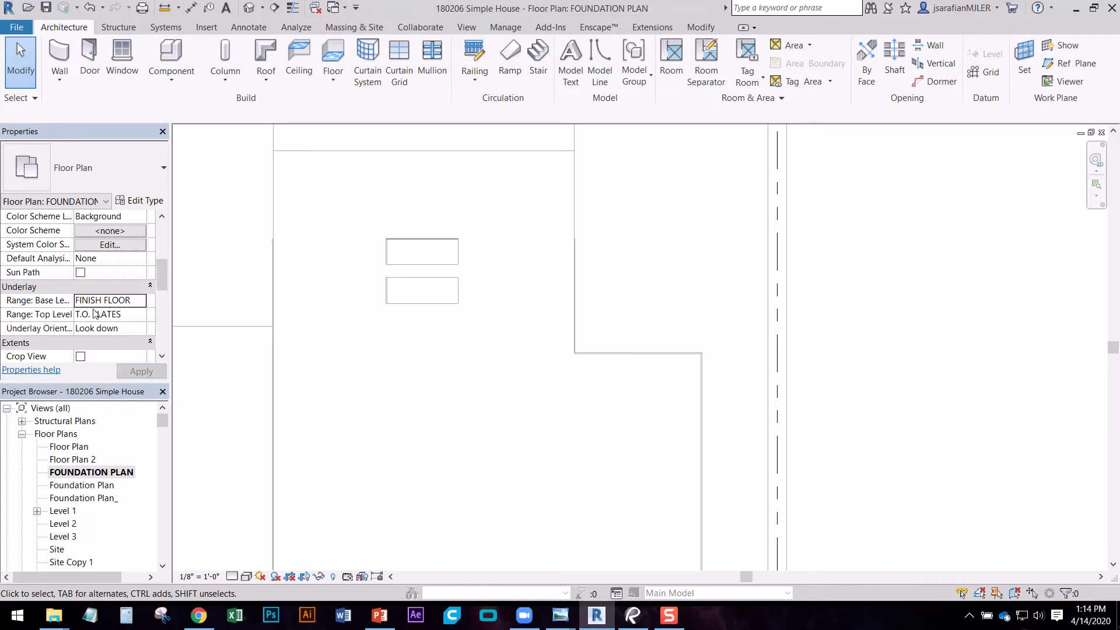
{"action": "left_click_drag", "start_coordinate": [160, 275], "coordinate": [159, 305]}
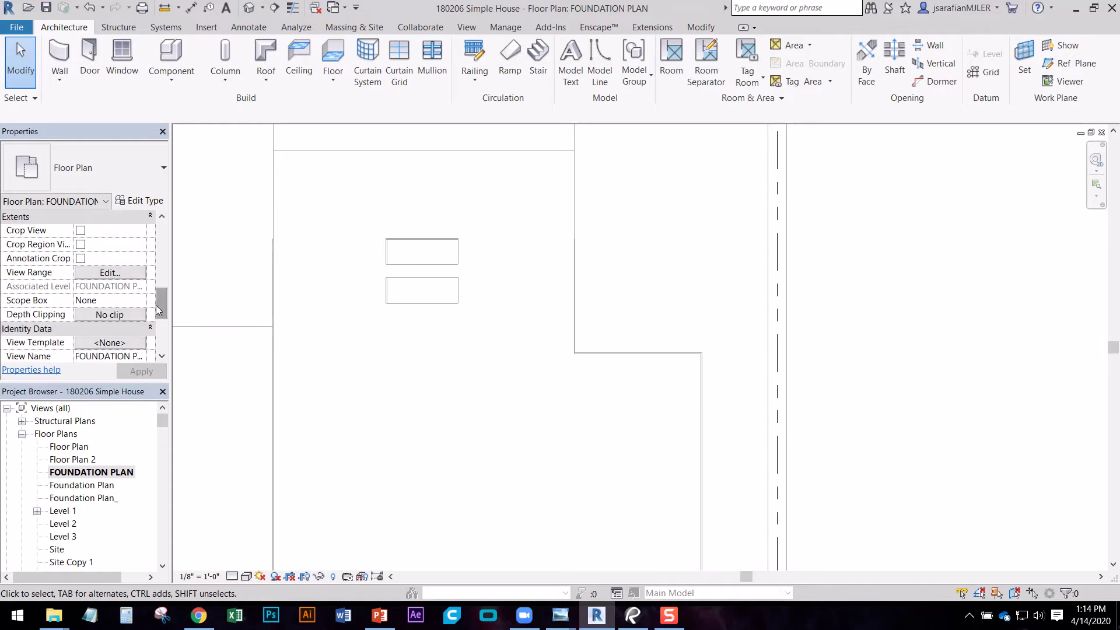
{"action": "mouse_move", "coordinate": [161, 305]}
{"action": "left_mouse_down"}
{"action": "mouse_move", "coordinate": [159, 349]}
{"action": "mouse_move", "coordinate": [158, 284]}
{"action": "left_mouse_up"}
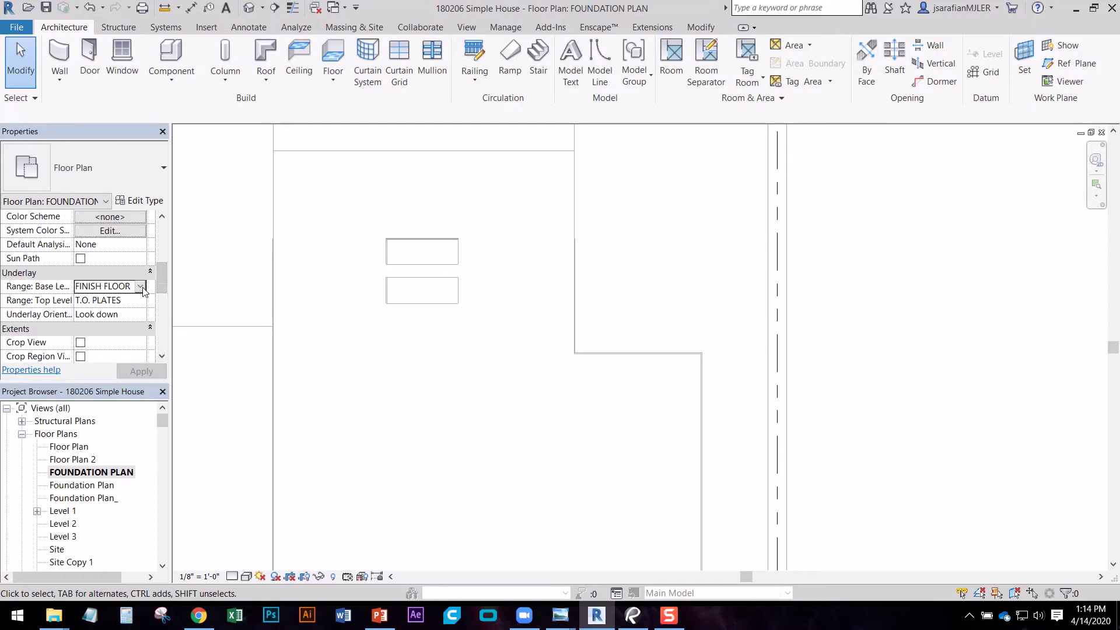
- Try T.O. PLATES, T.O. FOOTING and T.O. FOUNDATION as underlay base, then return to FINISH FLOOR
{"action": "left_click", "coordinate": [142, 288]}
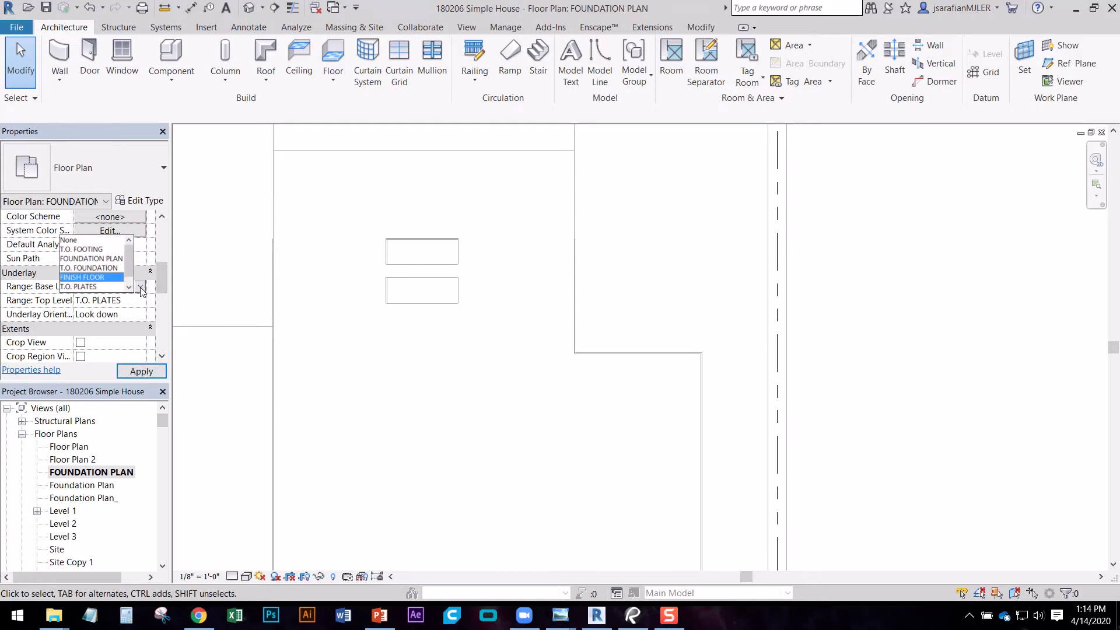
{"action": "left_click", "coordinate": [82, 286]}
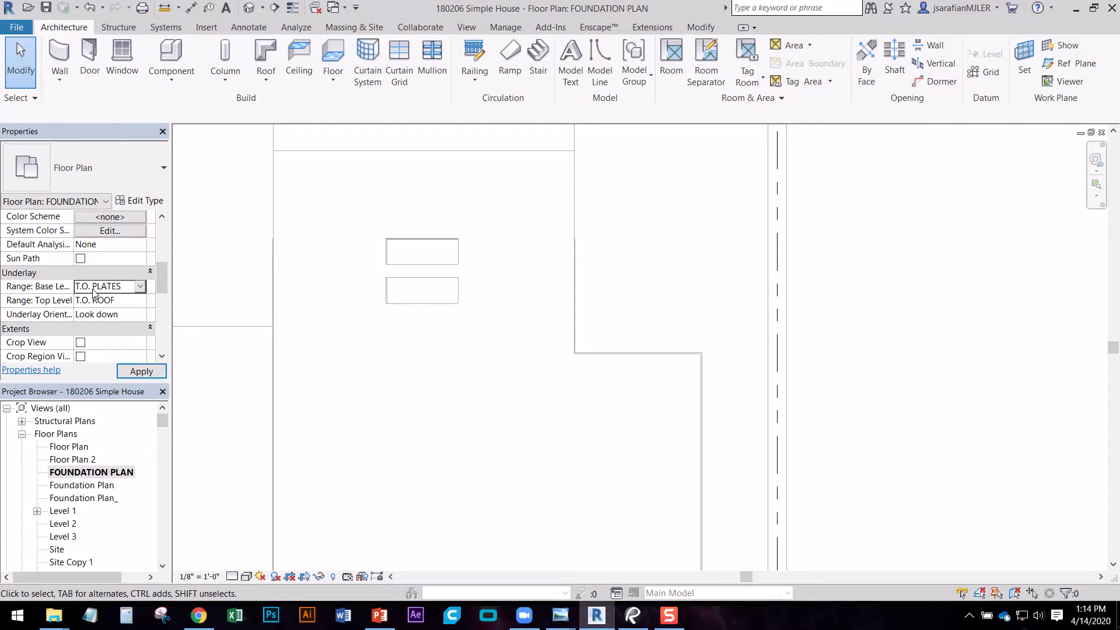
{"action": "left_click", "coordinate": [140, 286]}
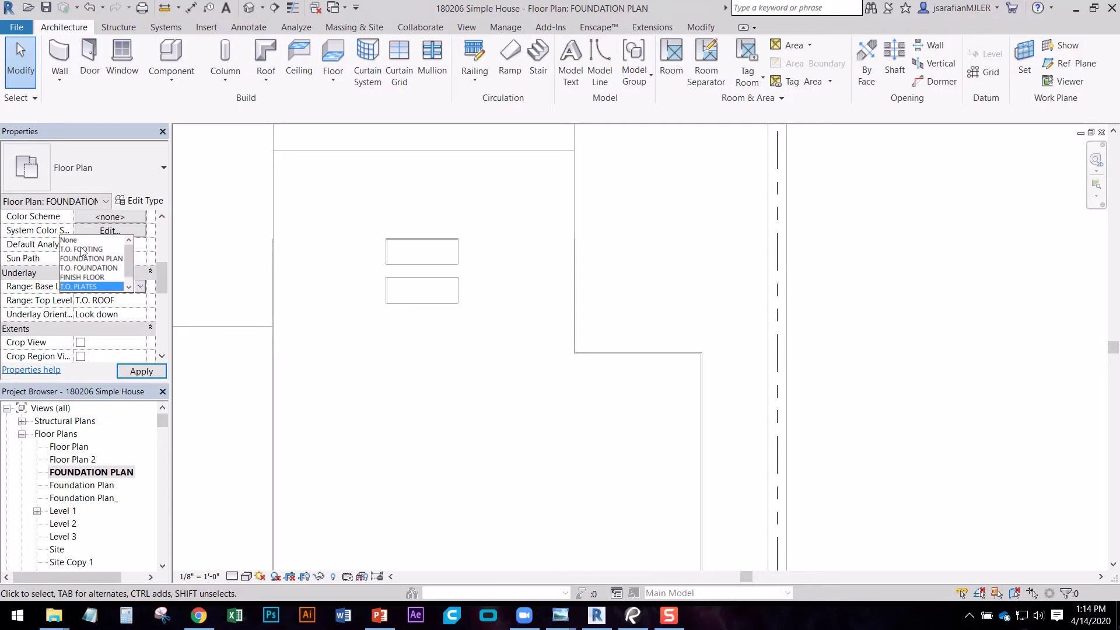
{"action": "left_click", "coordinate": [82, 250]}
{"action": "left_click", "coordinate": [140, 287]}
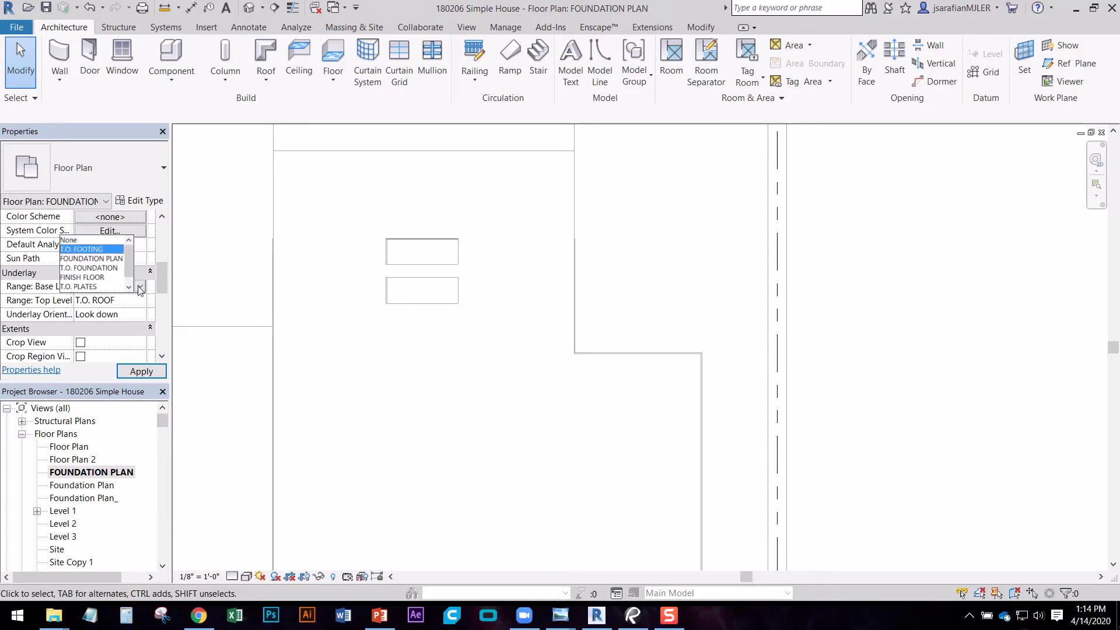
{"action": "left_click", "coordinate": [104, 268]}
{"action": "left_click", "coordinate": [110, 284]}
{"action": "left_click", "coordinate": [102, 270]}
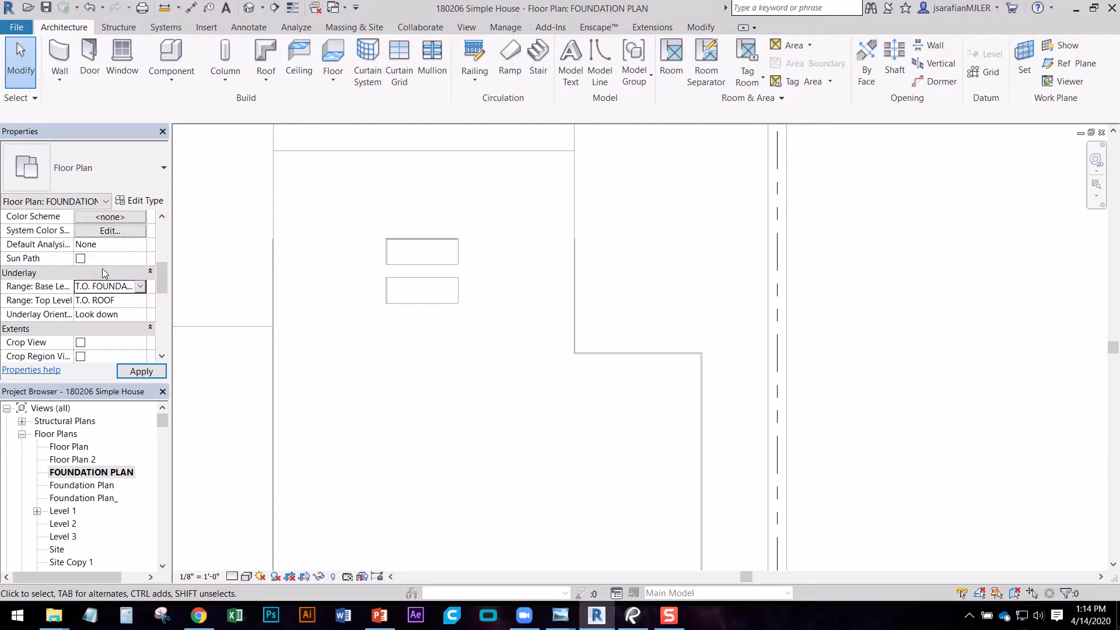
{"action": "left_click", "coordinate": [140, 286]}
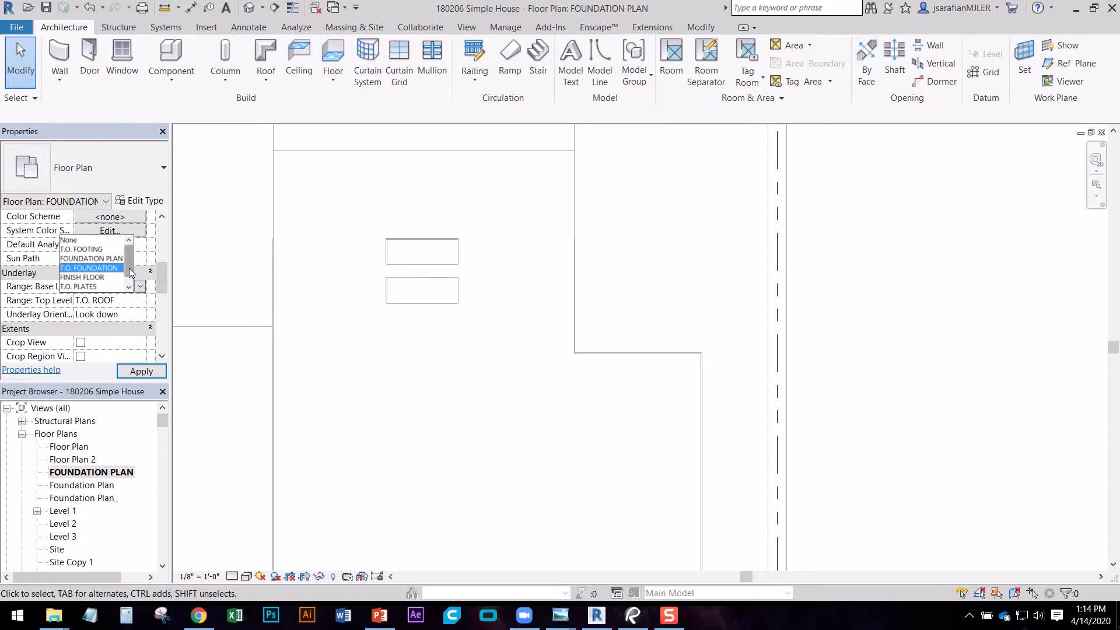
{"action": "scroll", "coordinate": [131, 273], "scroll_direction": "down", "scroll_amount": 1}
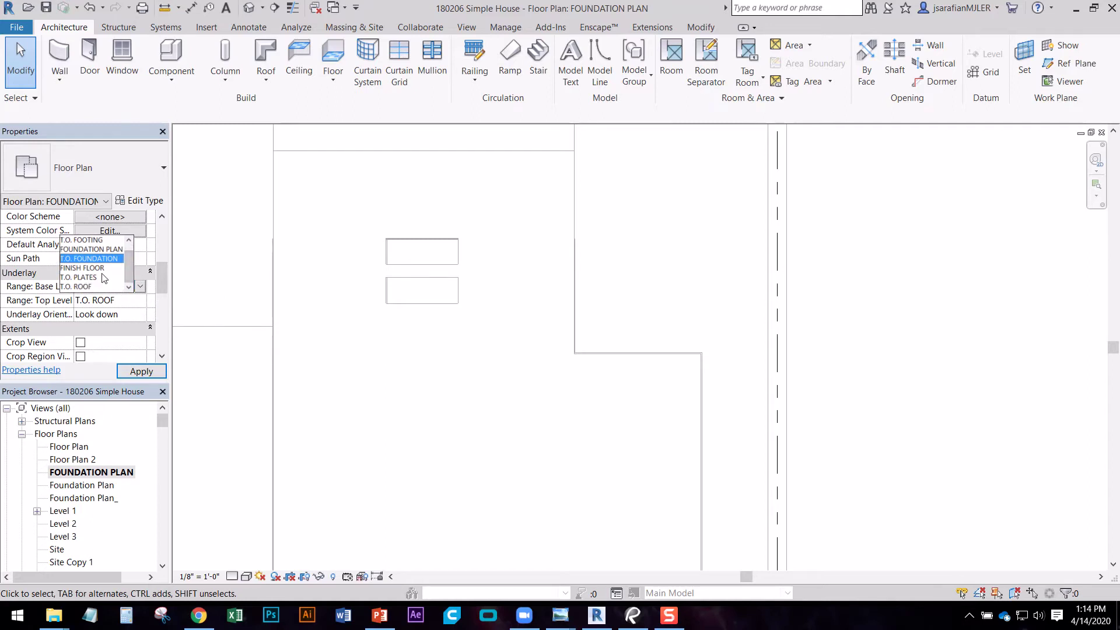
{"action": "left_click", "coordinate": [99, 269]}
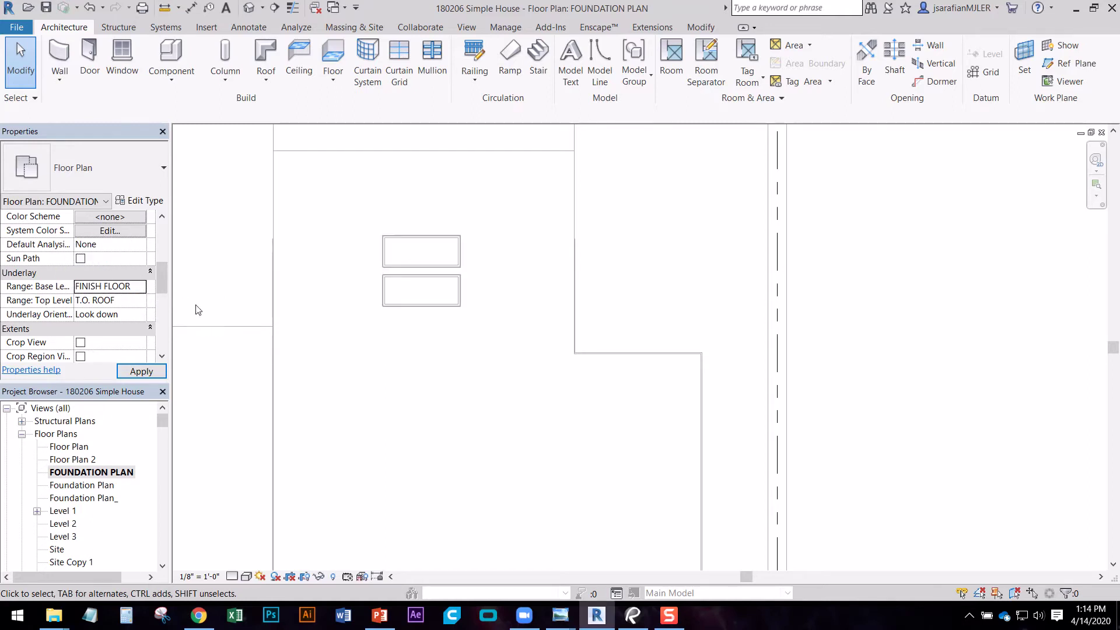
- Set the underlay top level to T.O. PLATES and the orientation to Look up
{"action": "left_click", "coordinate": [108, 300]}
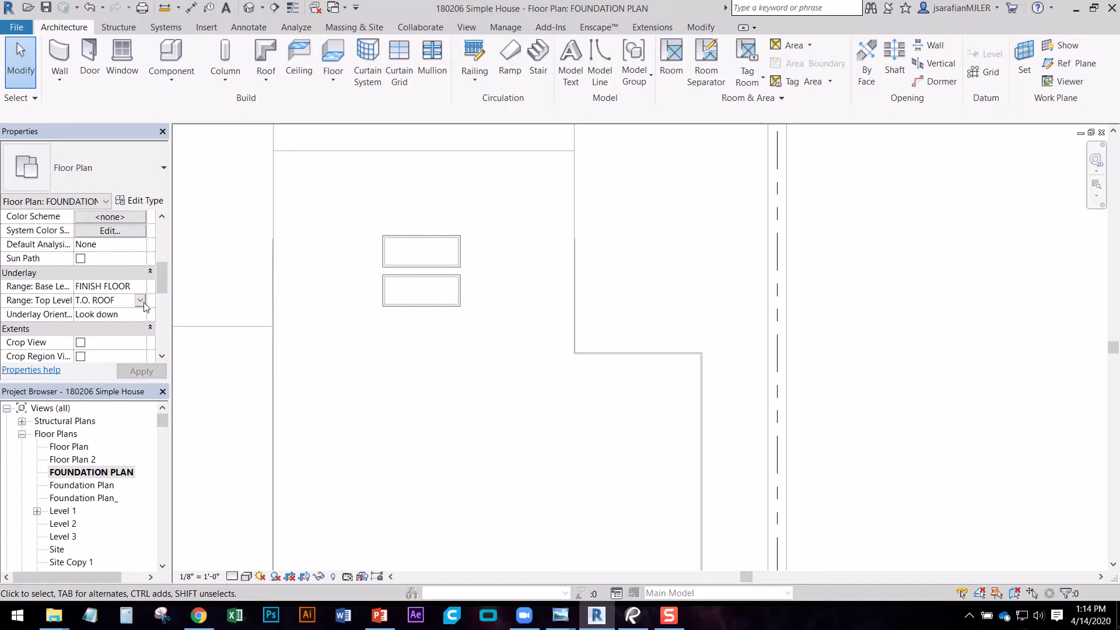
{"action": "left_click", "coordinate": [141, 301]}
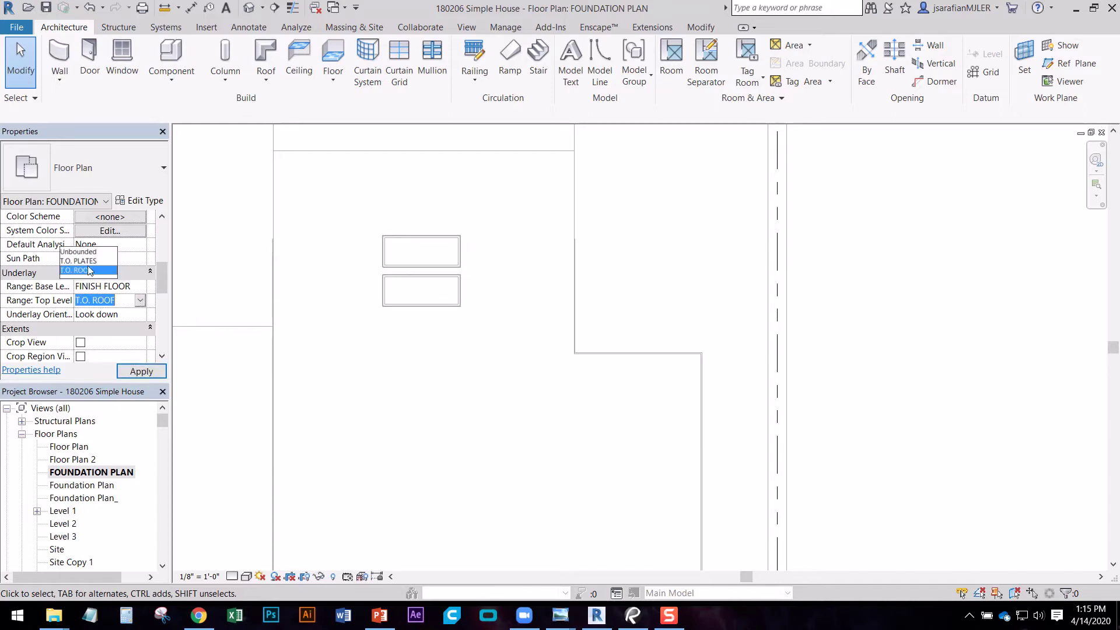
{"action": "left_click", "coordinate": [90, 252]}
{"action": "left_click", "coordinate": [141, 300]}
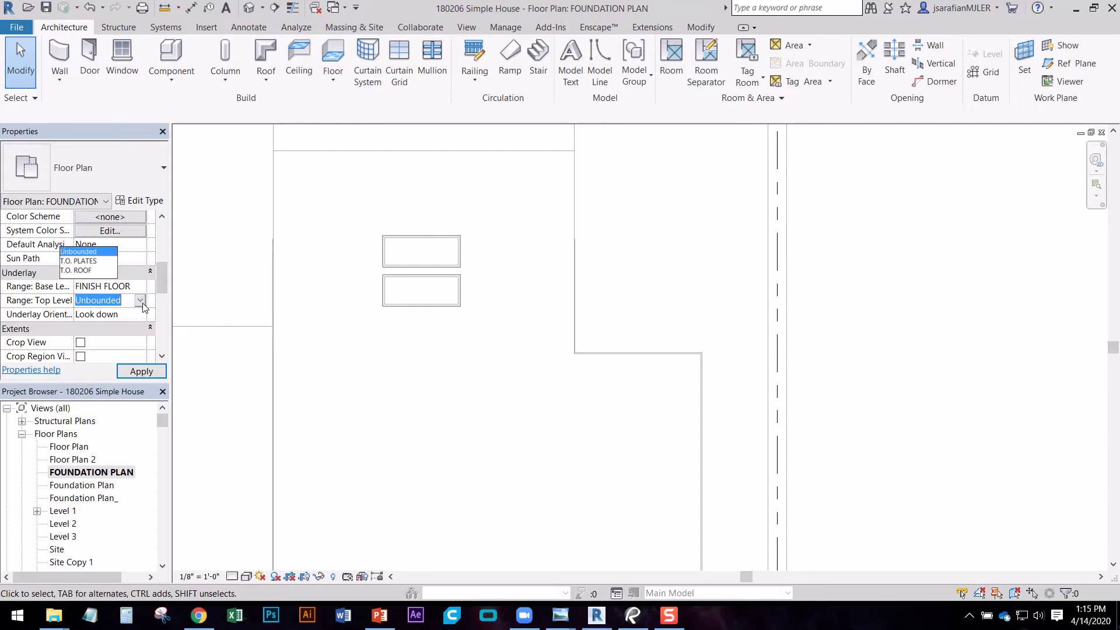
{"action": "left_click", "coordinate": [85, 262]}
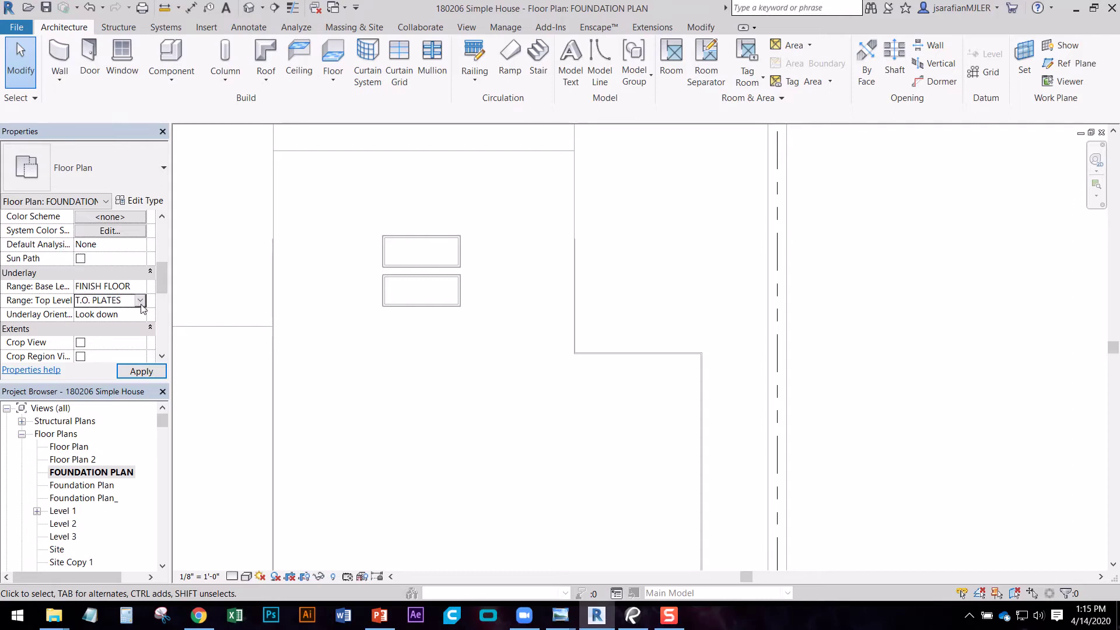
{"action": "left_click", "coordinate": [140, 300]}
{"action": "left_click", "coordinate": [91, 272]}
{"action": "left_click", "coordinate": [140, 301]}
{"action": "left_click", "coordinate": [93, 262]}
{"action": "scroll", "coordinate": [589, 239], "scroll_direction": "down", "scroll_amount": 2}
{"action": "scroll", "coordinate": [624, 339], "scroll_direction": "down", "scroll_amount": 1}
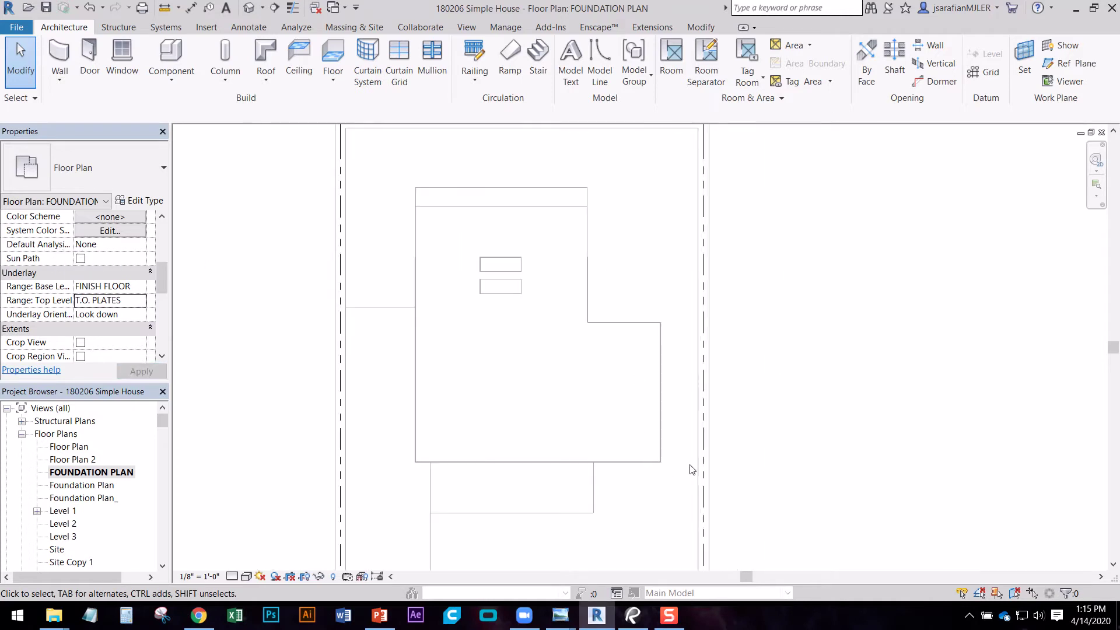
{"action": "key", "text": "shift+F10"}
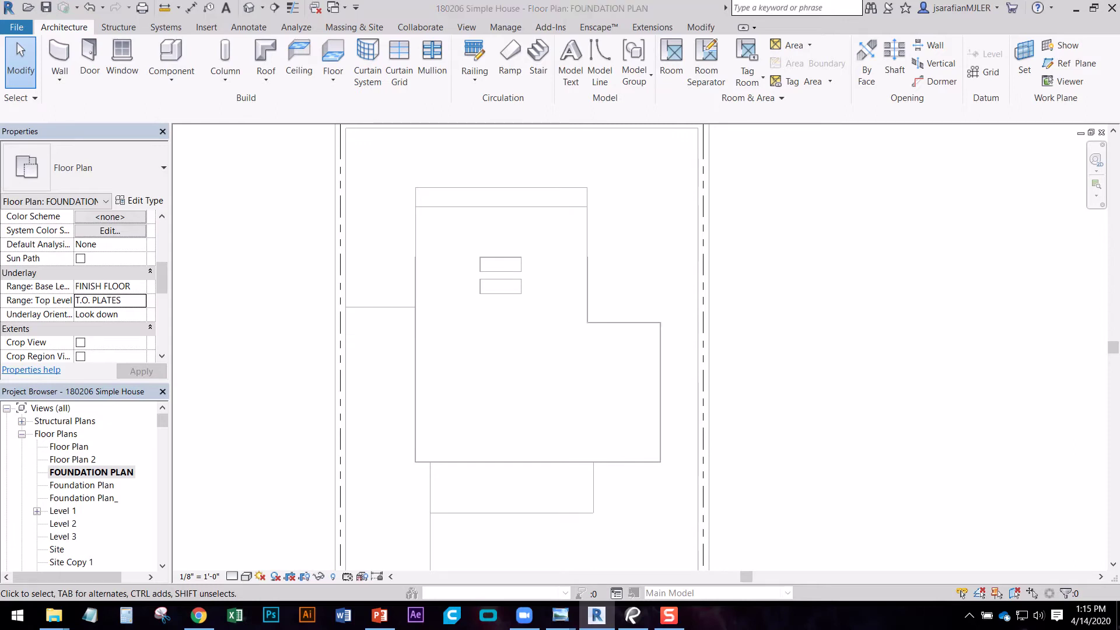
{"action": "left_click", "coordinate": [110, 315]}
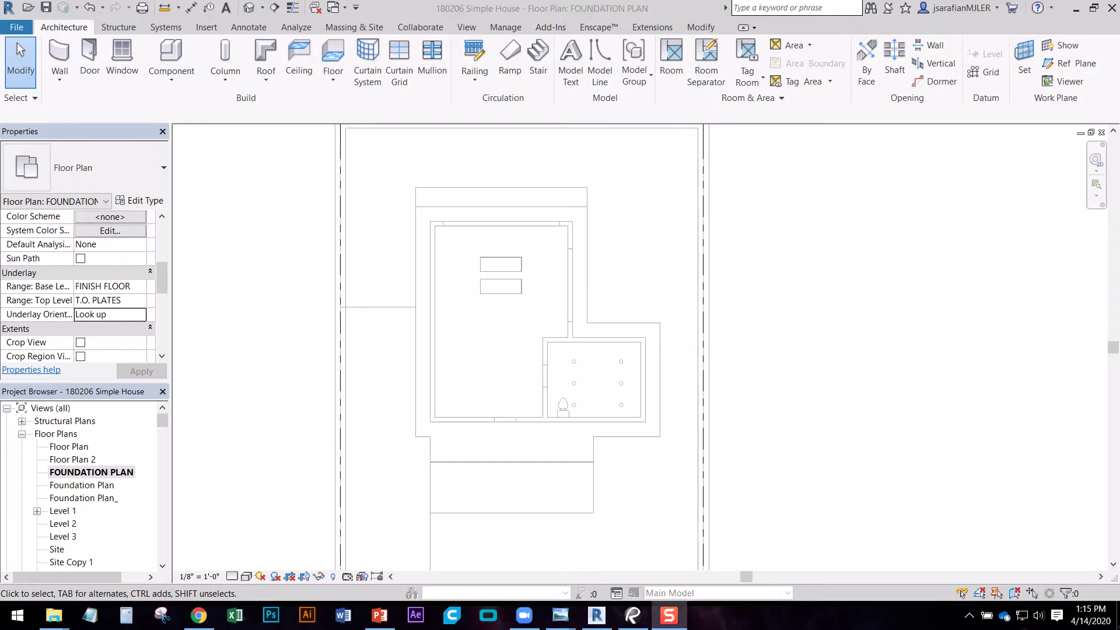
{"action": "left_click", "coordinate": [293, 354]}
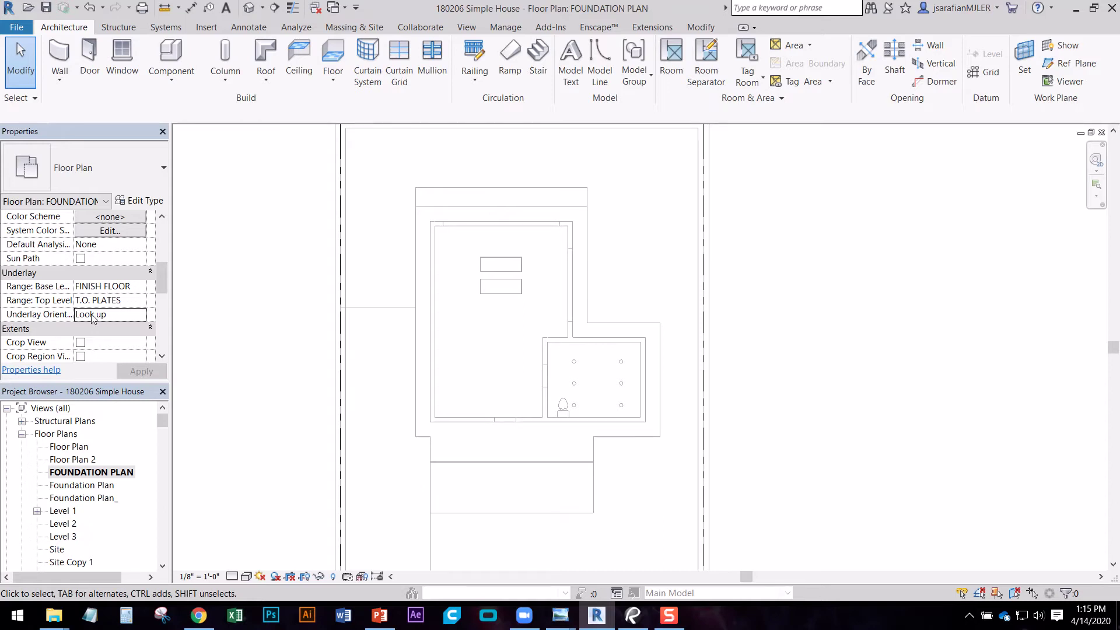
{"action": "scroll", "coordinate": [531, 299], "scroll_direction": "up", "scroll_amount": 2}
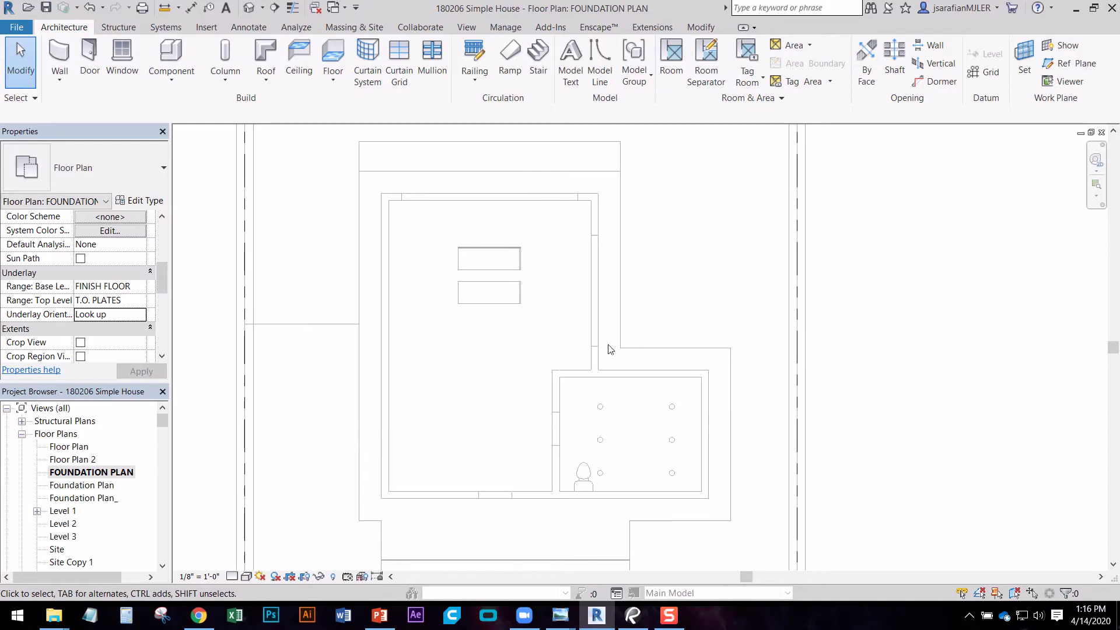
{"action": "middle_click_drag", "start_coordinate": [567, 379], "coordinate": [530, 372]}
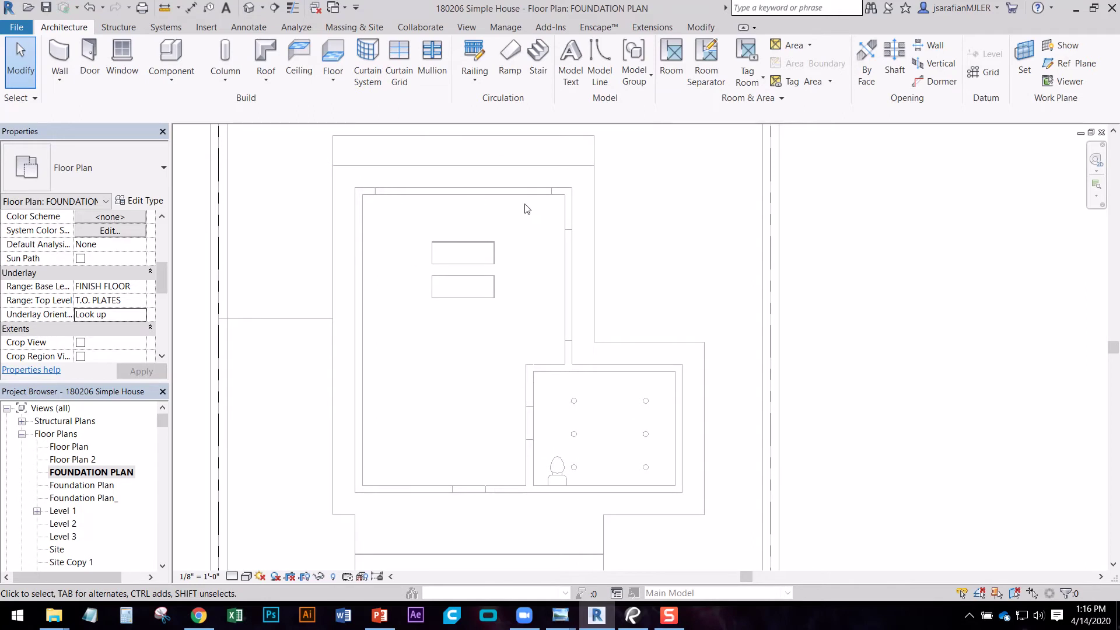
{"action": "scroll", "coordinate": [480, 318], "scroll_direction": "up", "scroll_amount": 2}
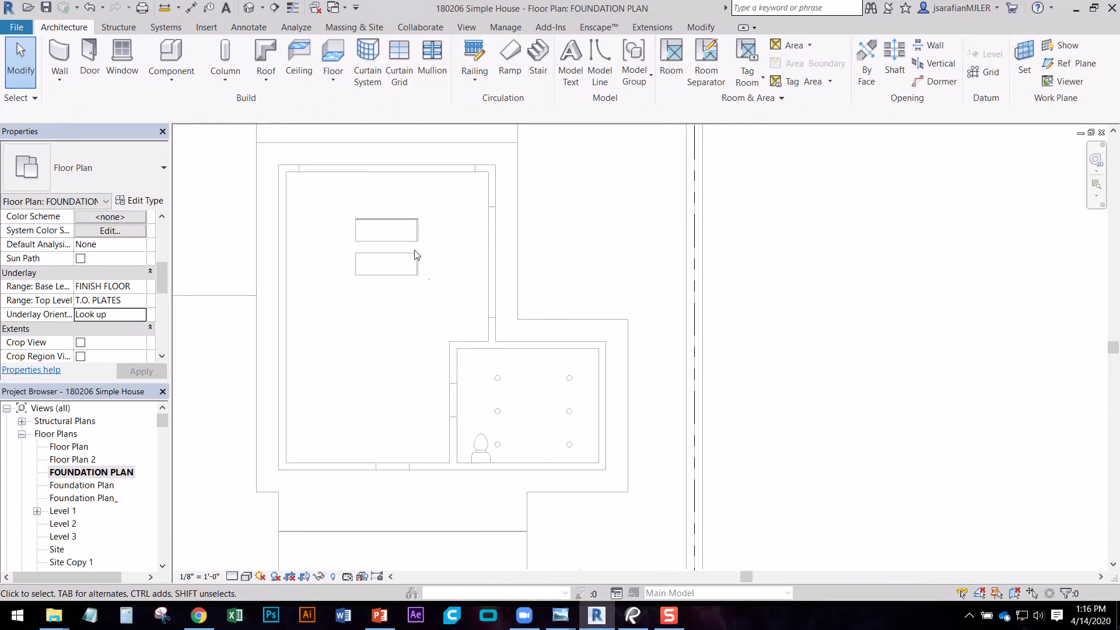
{"action": "mouse_move", "coordinate": [164, 272]}
{"action": "left_mouse_down"}
{"action": "mouse_move", "coordinate": [160, 241]}
{"action": "mouse_move", "coordinate": [164, 271]}
{"action": "left_mouse_up"}
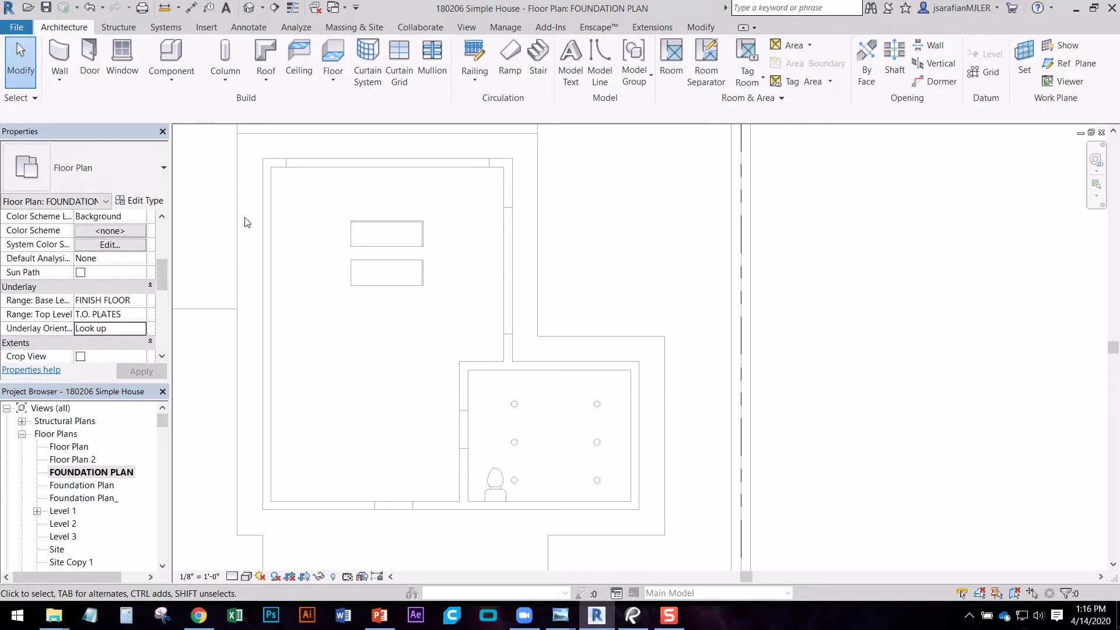
- Start a wall with the Foundation - 12" Concrete type and open its Edit Type settings
{"action": "left_click", "coordinate": [59, 59]}
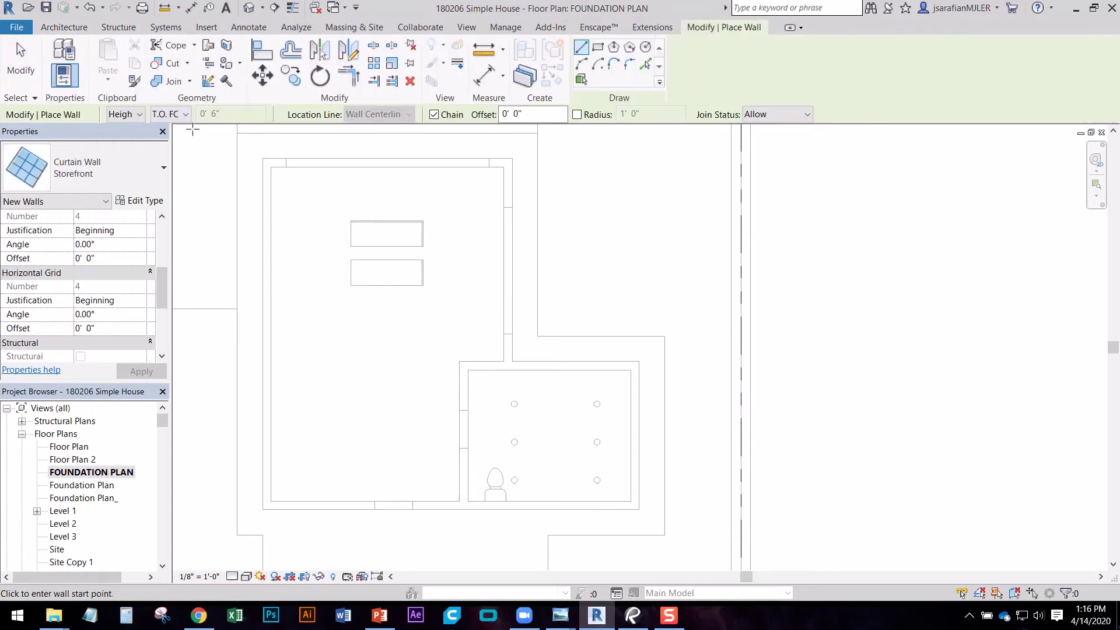
{"action": "left_click", "coordinate": [124, 167]}
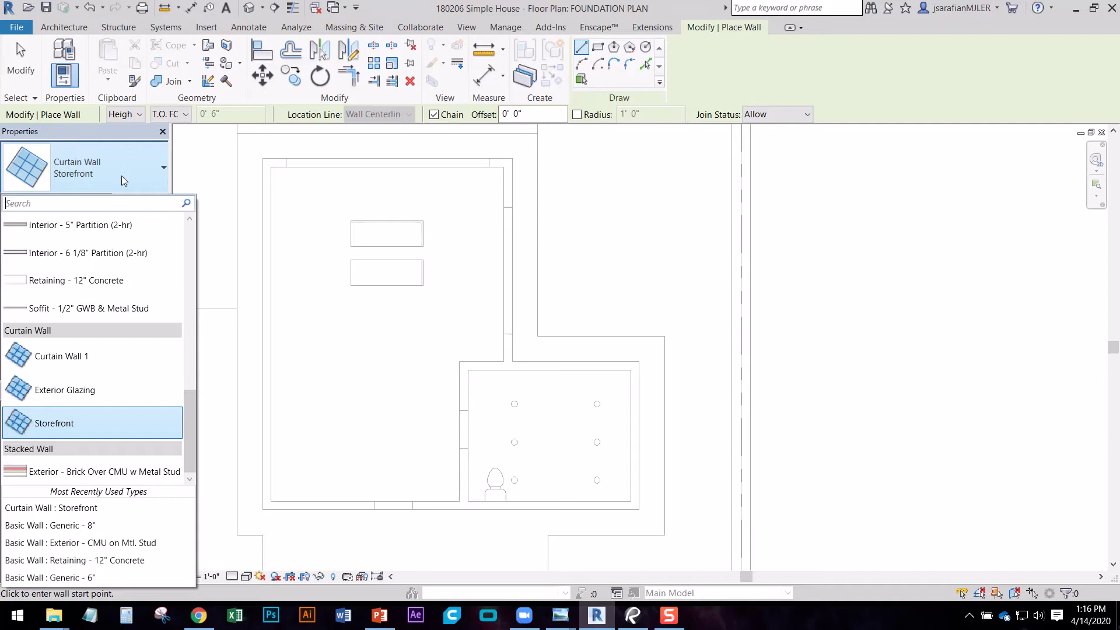
{"action": "scroll", "coordinate": [111, 262], "scroll_direction": "up", "scroll_amount": 3}
{"action": "scroll", "coordinate": [112, 264], "scroll_direction": "up", "scroll_amount": 4}
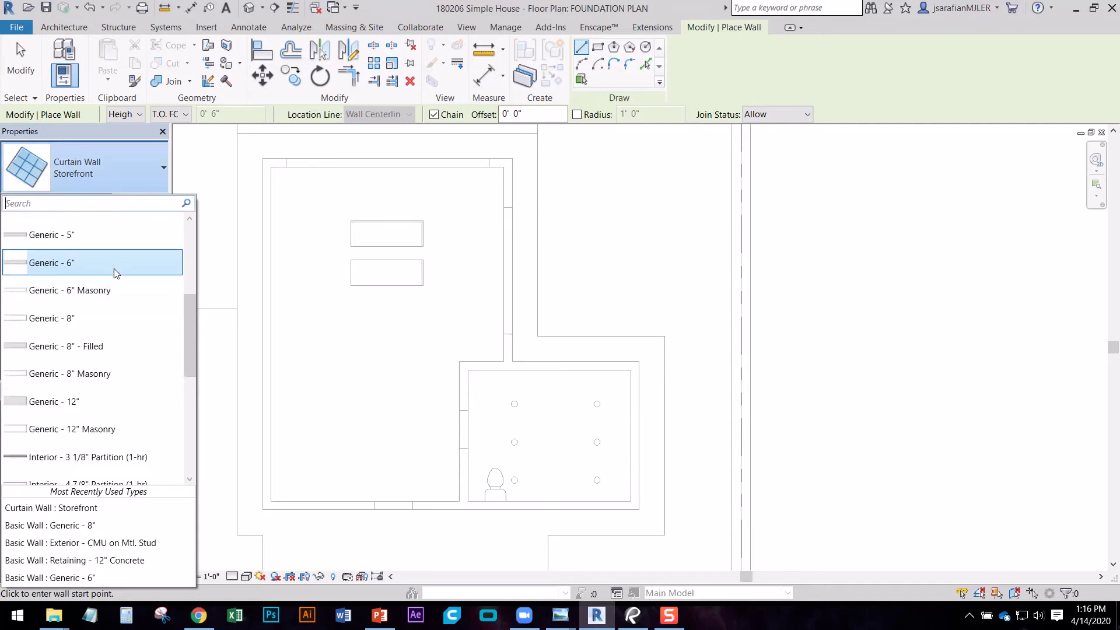
{"action": "scroll", "coordinate": [191, 279], "scroll_direction": "down", "scroll_amount": 1}
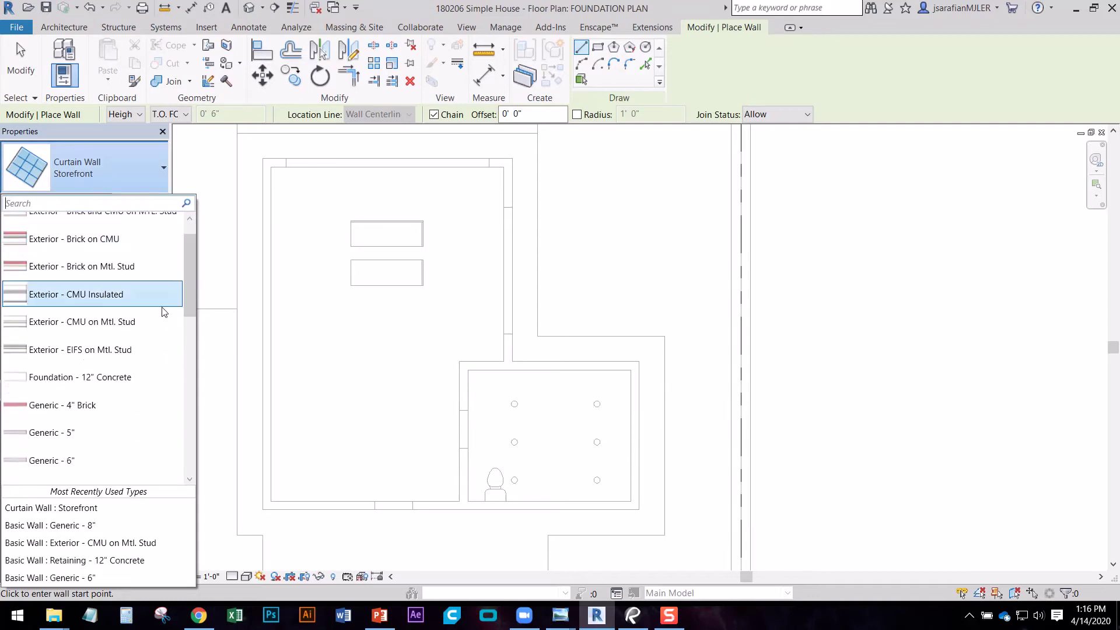
{"action": "left_click", "coordinate": [131, 376]}
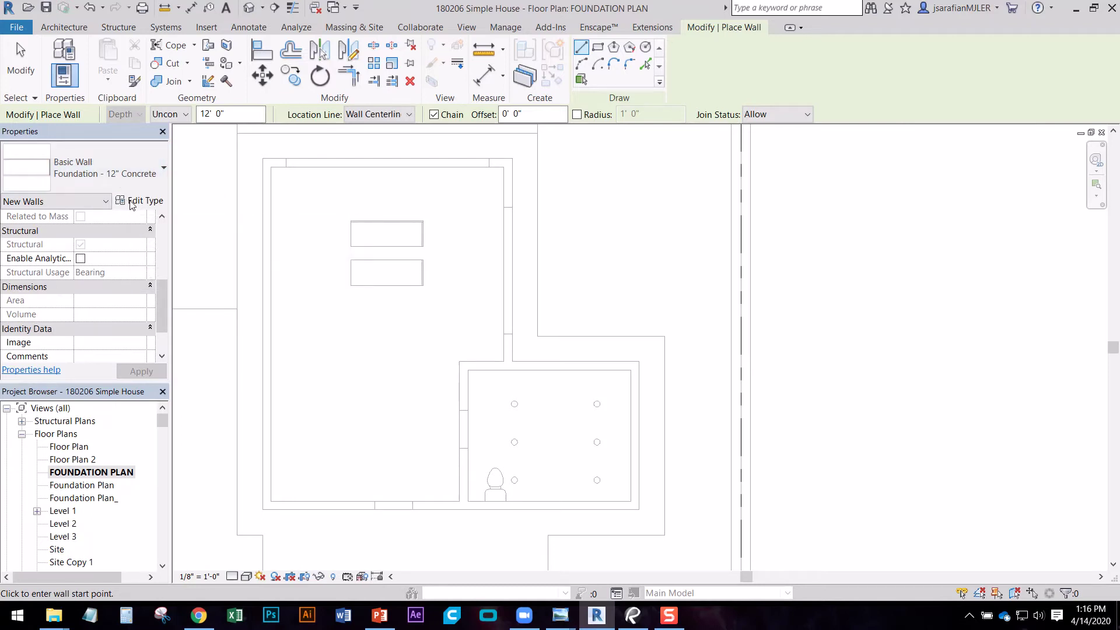
{"action": "left_click", "coordinate": [139, 201]}
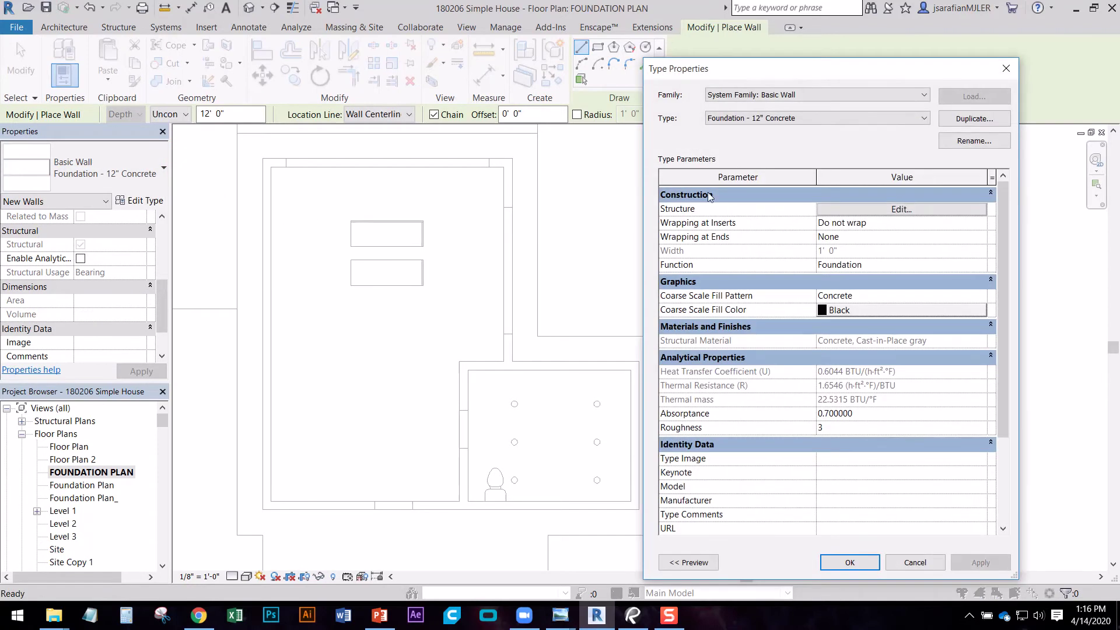
- Duplicate the wall type under the name Foundation - 6"
{"action": "left_click_drag", "start_coordinate": [640, 138], "coordinate": [418, 155]}
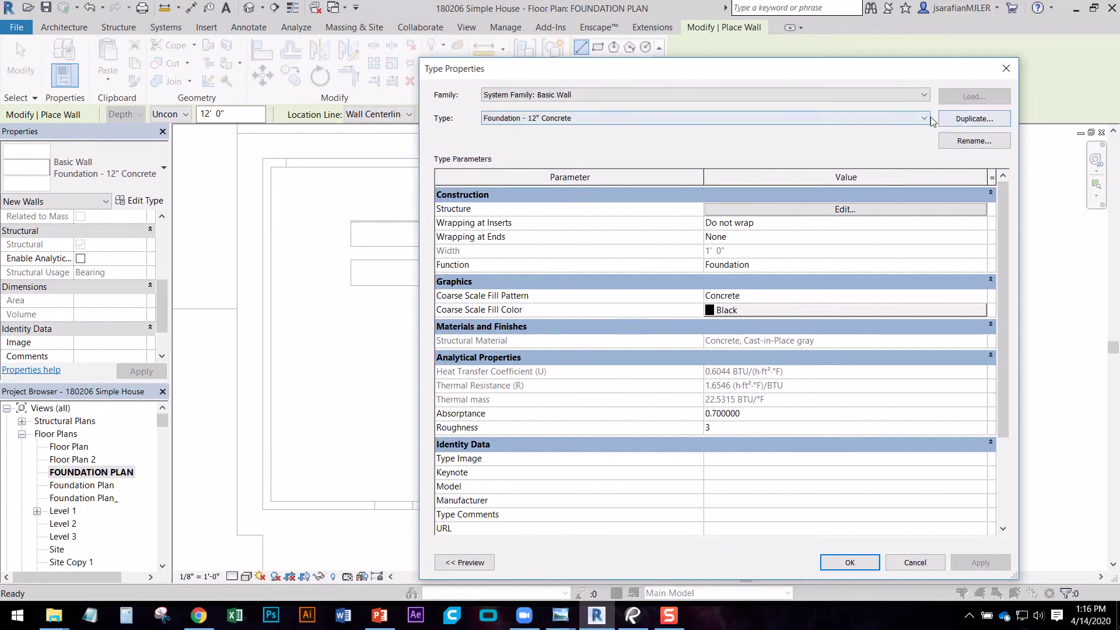
{"action": "left_click", "coordinate": [964, 122]}
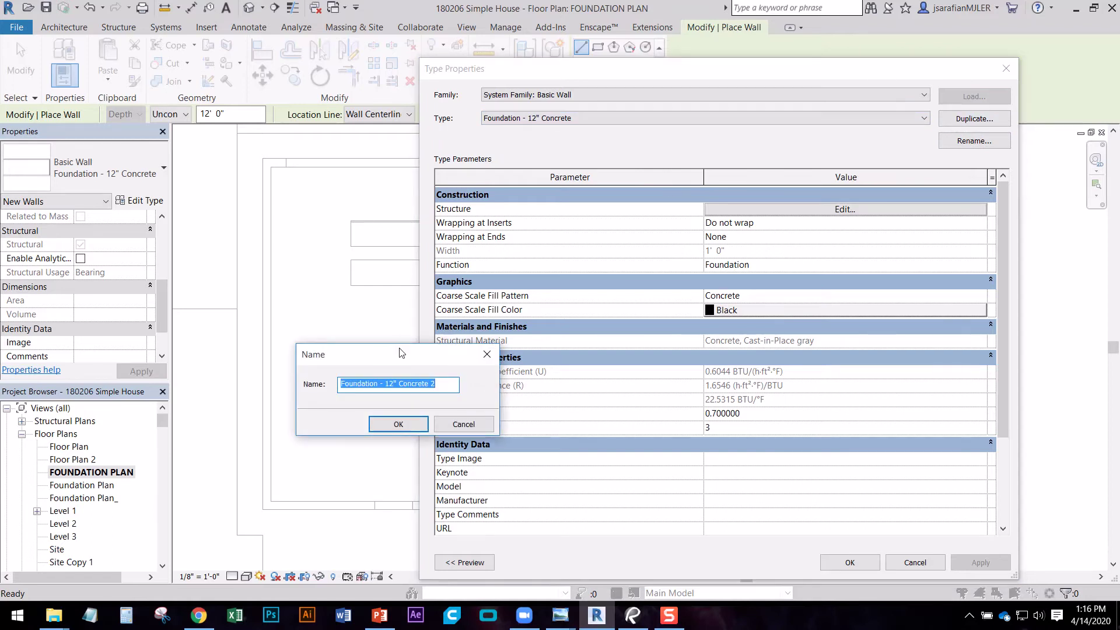
{"action": "left_click_drag", "start_coordinate": [401, 353], "coordinate": [445, 211]}
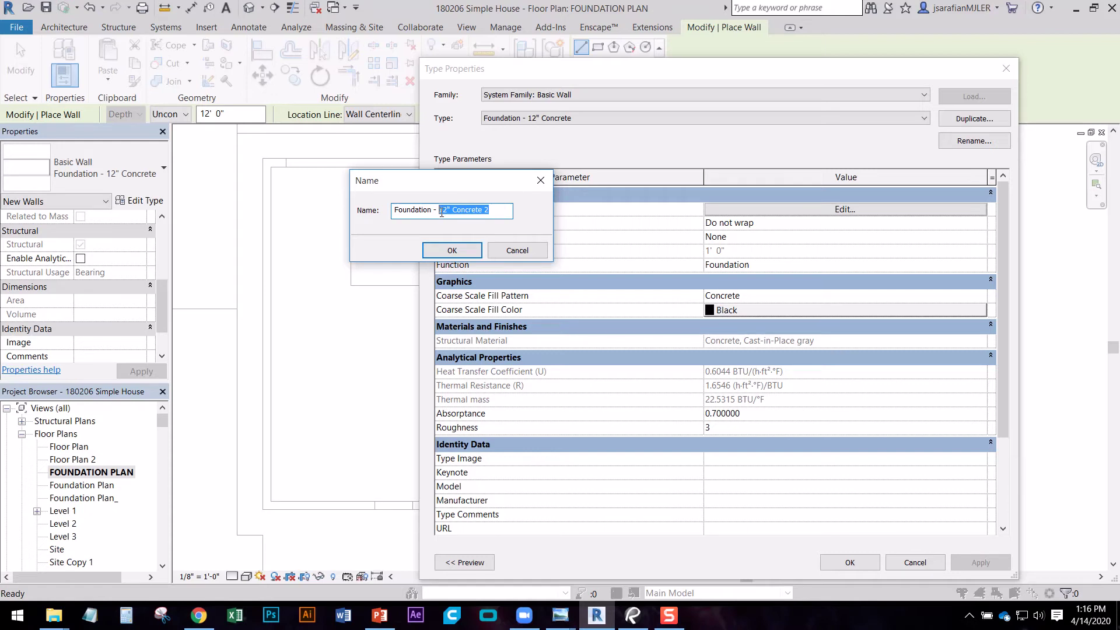
{"action": "type", "text": "6"}
{"action": "left_click", "coordinate": [453, 250]}
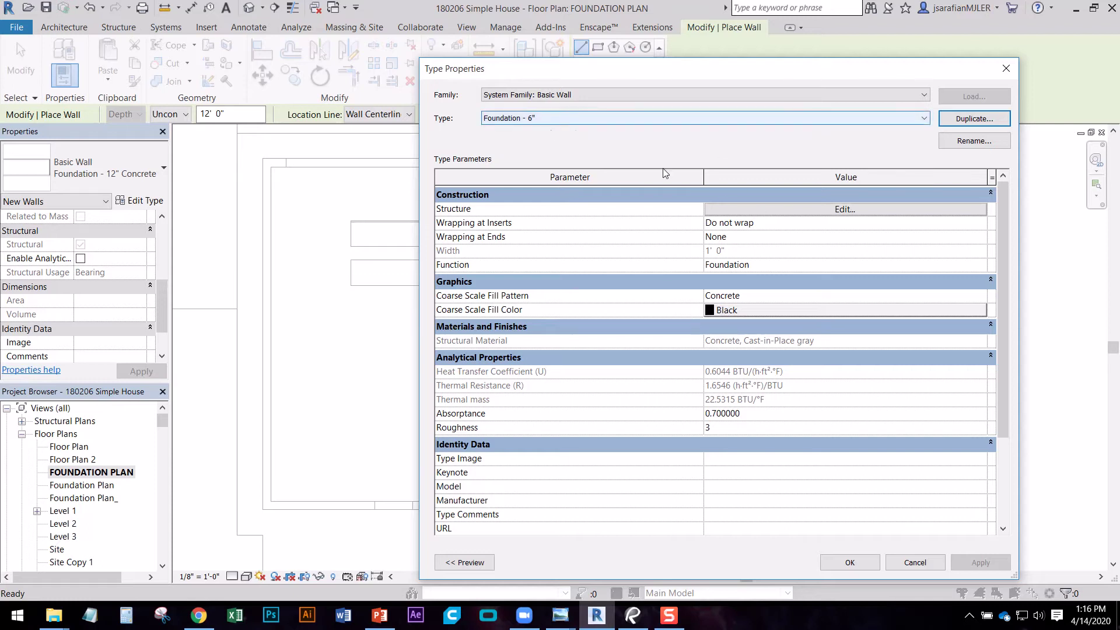
- Set the structure layer thickness to 6" and accept both dialogs
{"action": "left_click", "coordinate": [768, 210]}
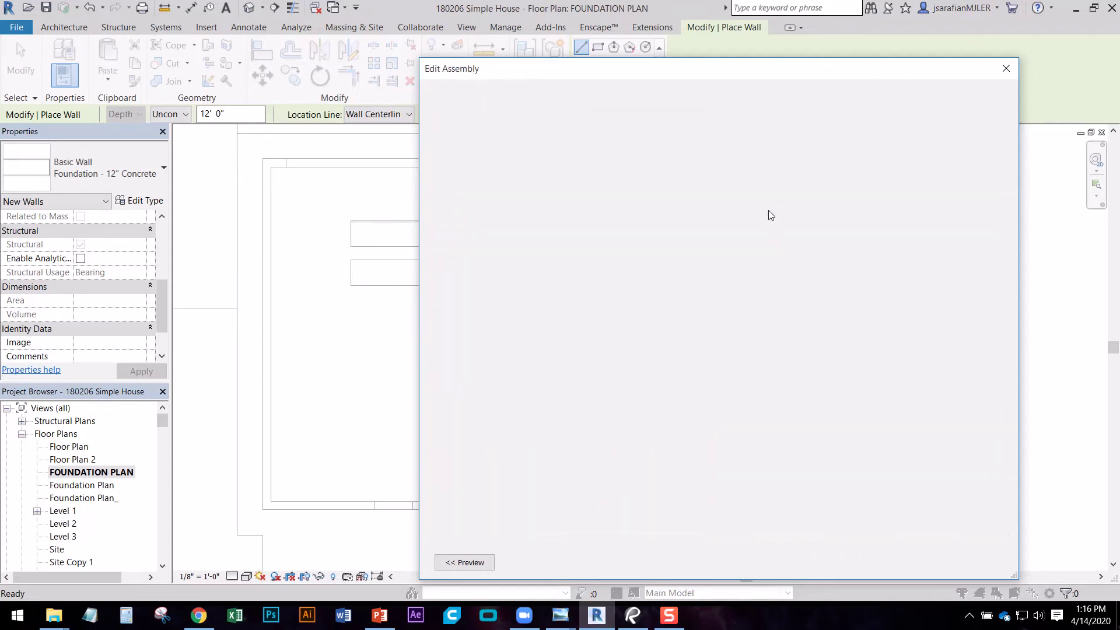
{"action": "left_click", "coordinate": [731, 207]}
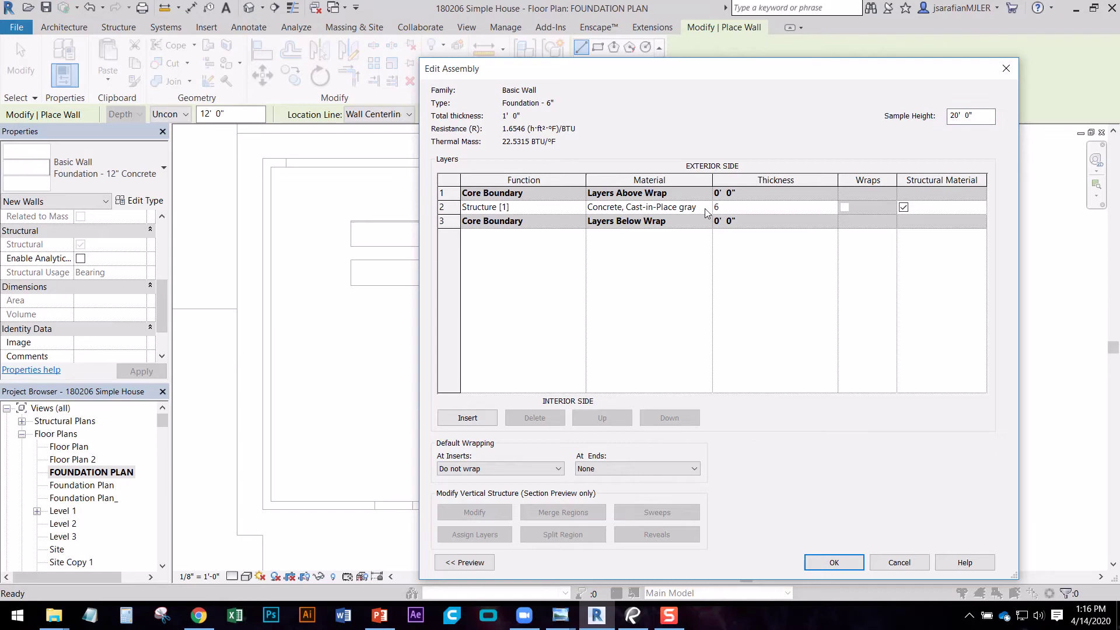
{"action": "type", "text": "6\""}
{"action": "left_click_drag", "start_coordinate": [688, 69], "coordinate": [624, 34]}
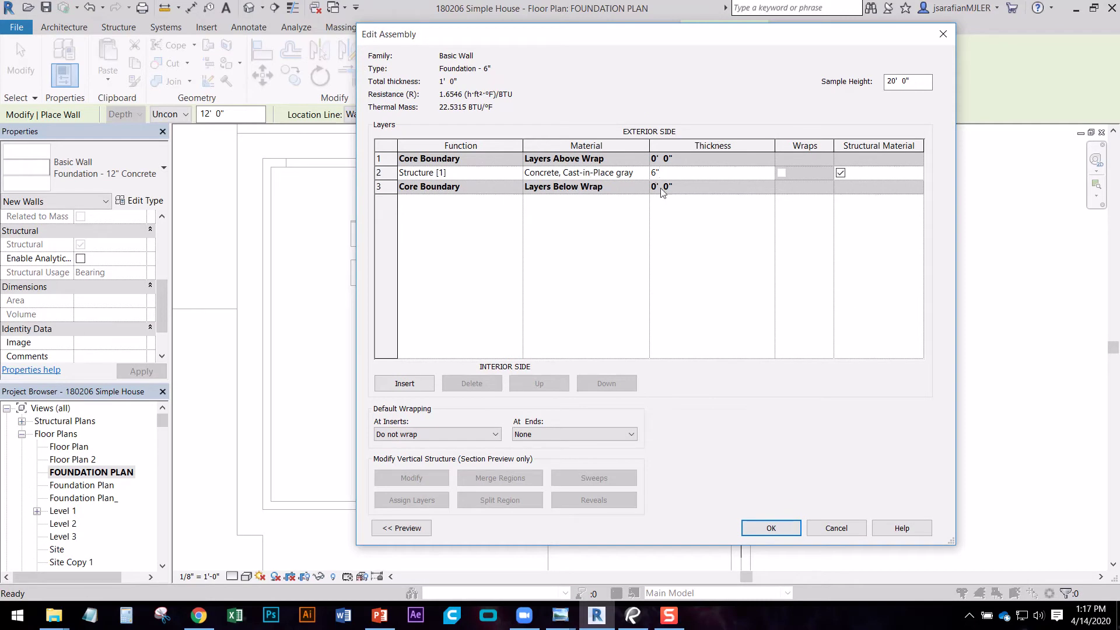
{"action": "left_click", "coordinate": [760, 526]}
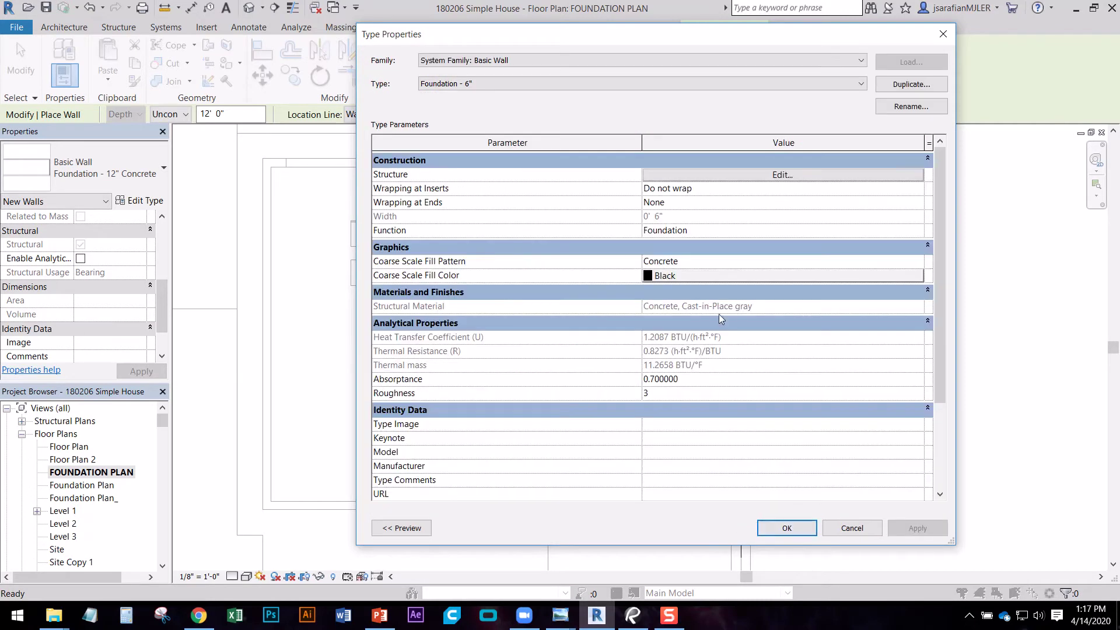
{"action": "left_click", "coordinate": [784, 528]}
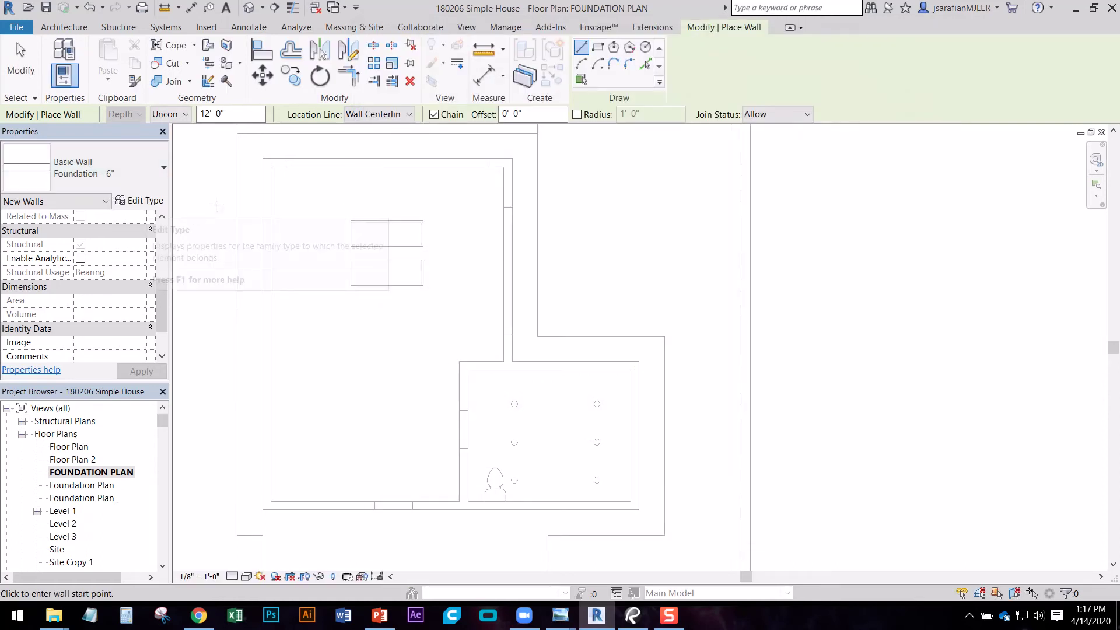
- Set the wall base to T.O. FOOTING with a 0' 0" offset, then show the foundation detail image
{"action": "scroll", "coordinate": [282, 175], "scroll_direction": "up", "scroll_amount": 3}
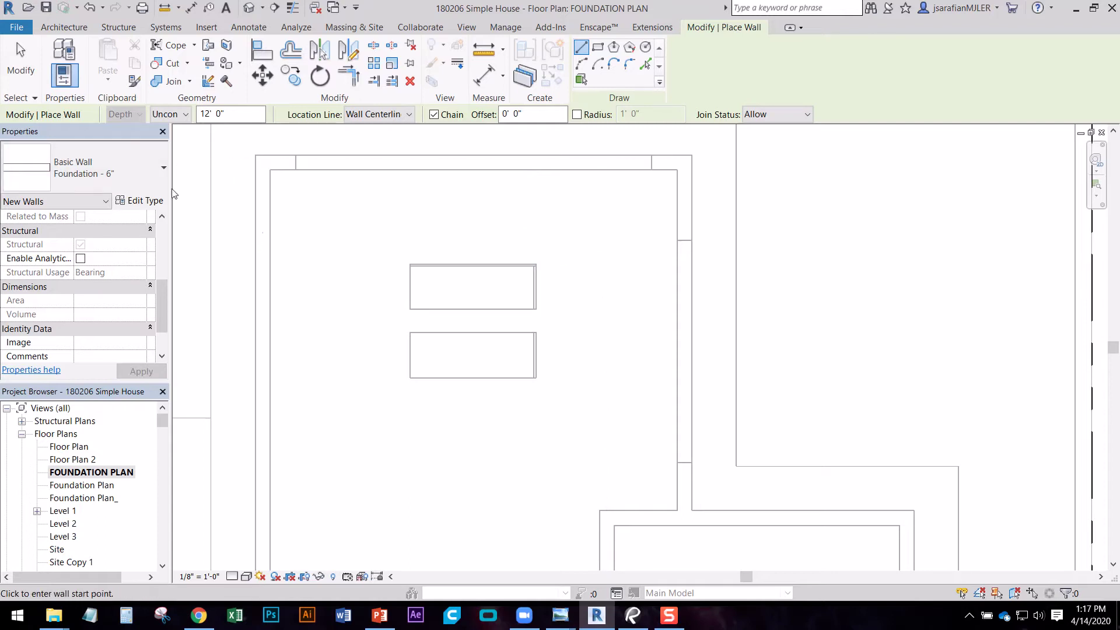
{"action": "scroll", "coordinate": [166, 303], "scroll_direction": "up", "scroll_amount": 5}
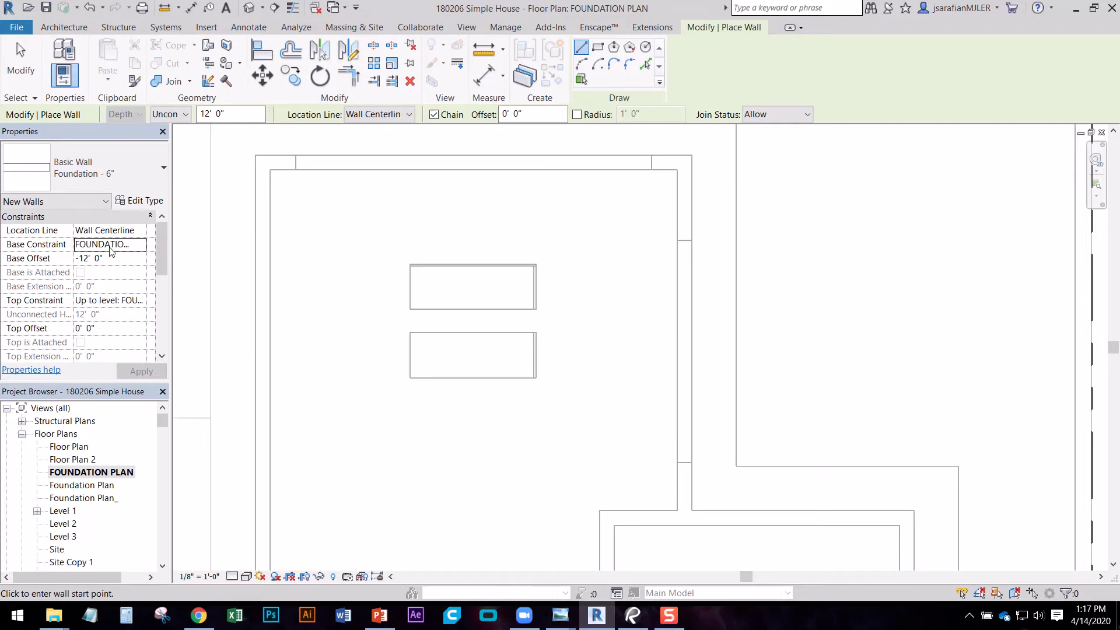
{"action": "left_click", "coordinate": [140, 245]}
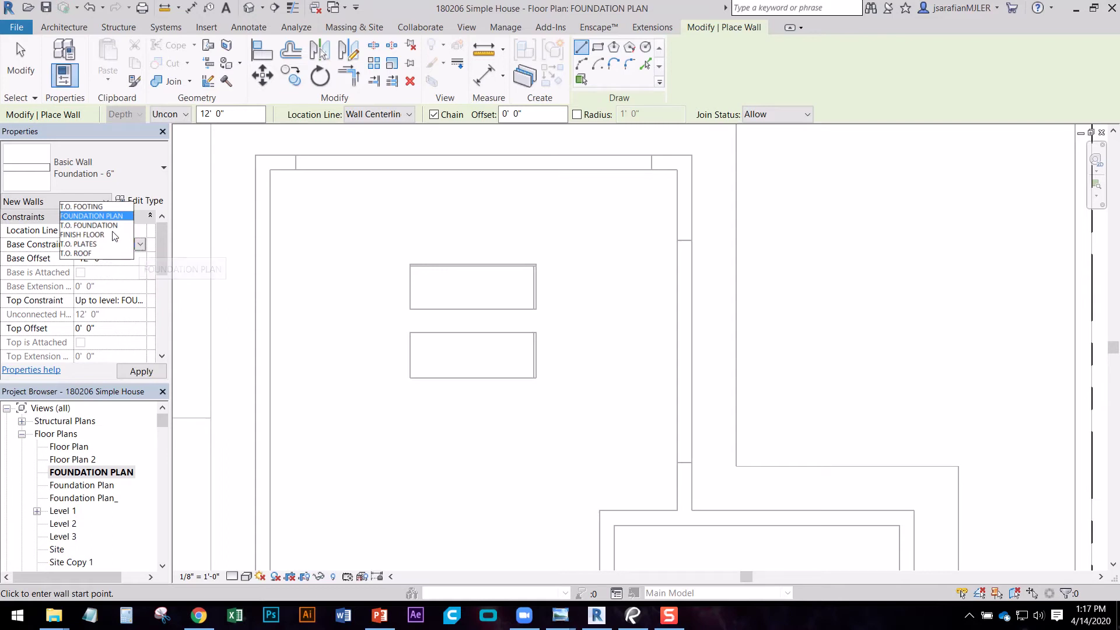
{"action": "left_click", "coordinate": [93, 207]}
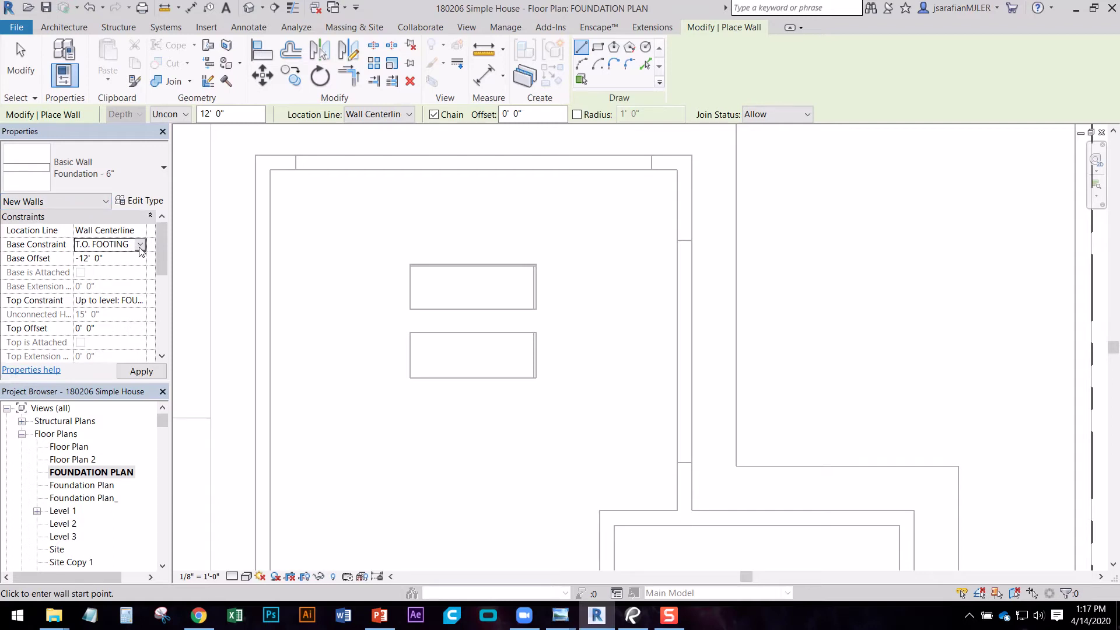
{"action": "left_click_drag", "start_coordinate": [101, 262], "coordinate": [50, 258]}
{"action": "type", "text": "0"}
{"action": "left_click", "coordinate": [124, 302]}
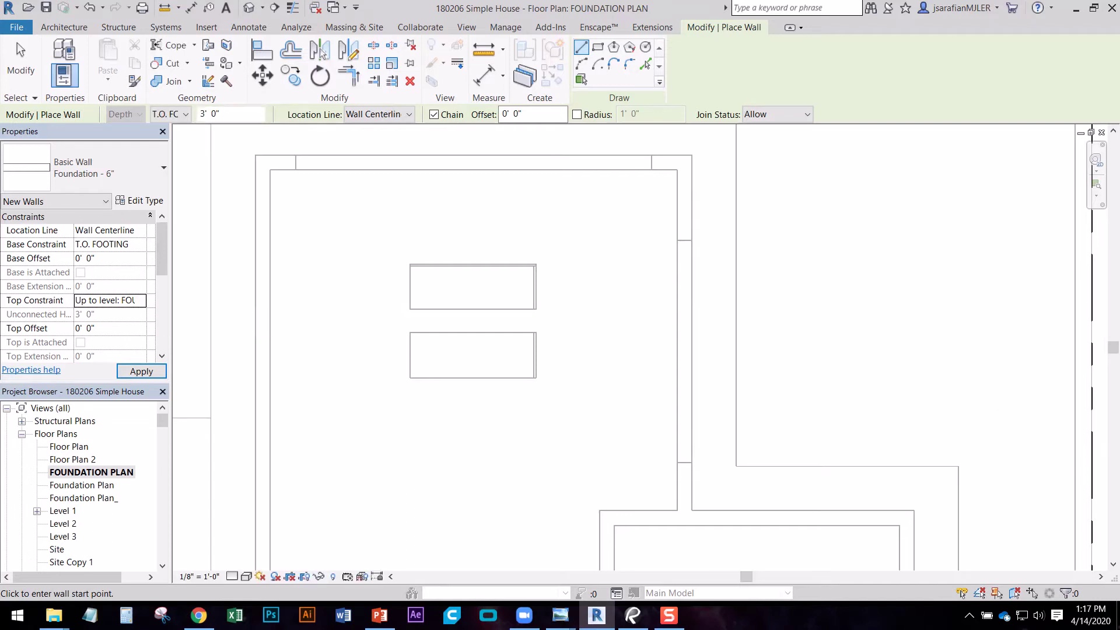
{"action": "left_click", "coordinate": [560, 615]}
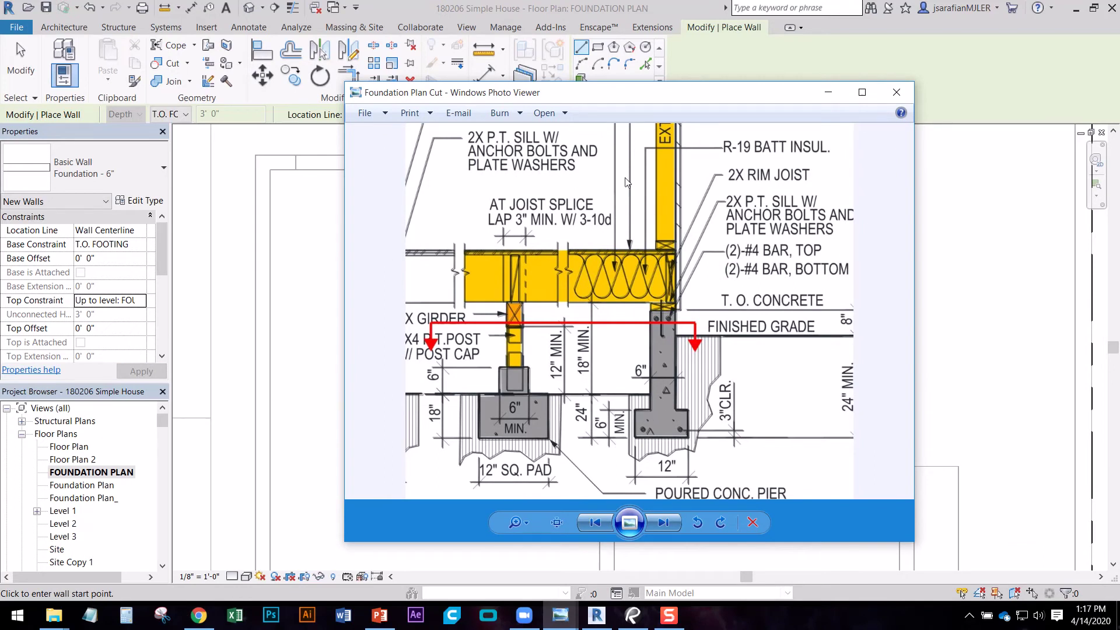
- Review the Foundation Plan Cut detail, then minimize Photo Viewer to return to Revit
{"action": "left_click_drag", "start_coordinate": [651, 94], "coordinate": [640, 97]}
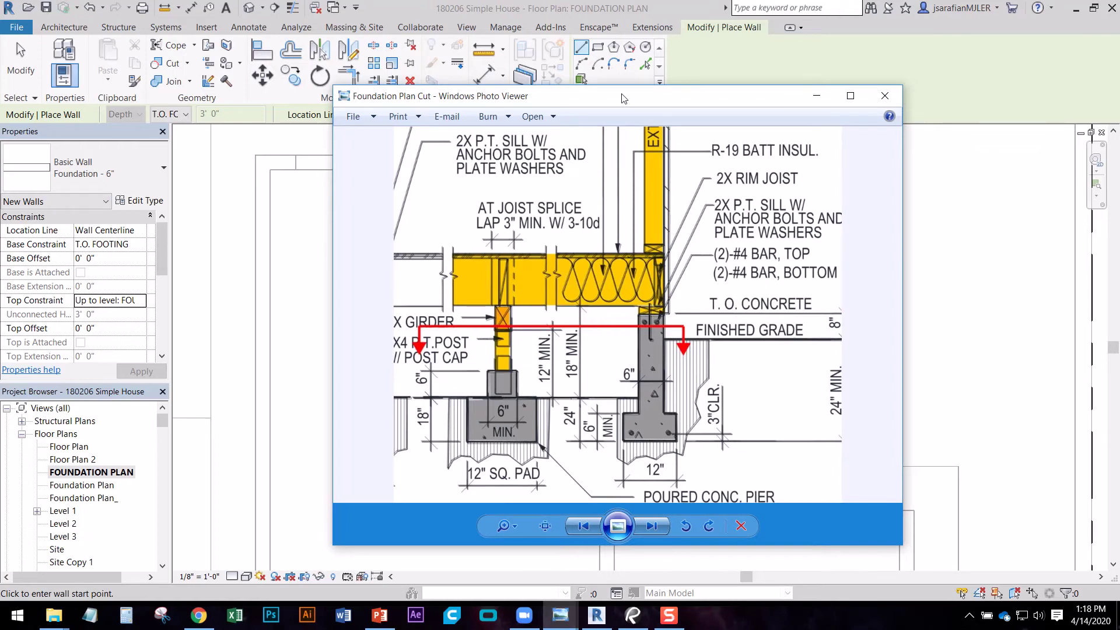
{"action": "left_click", "coordinate": [817, 96]}
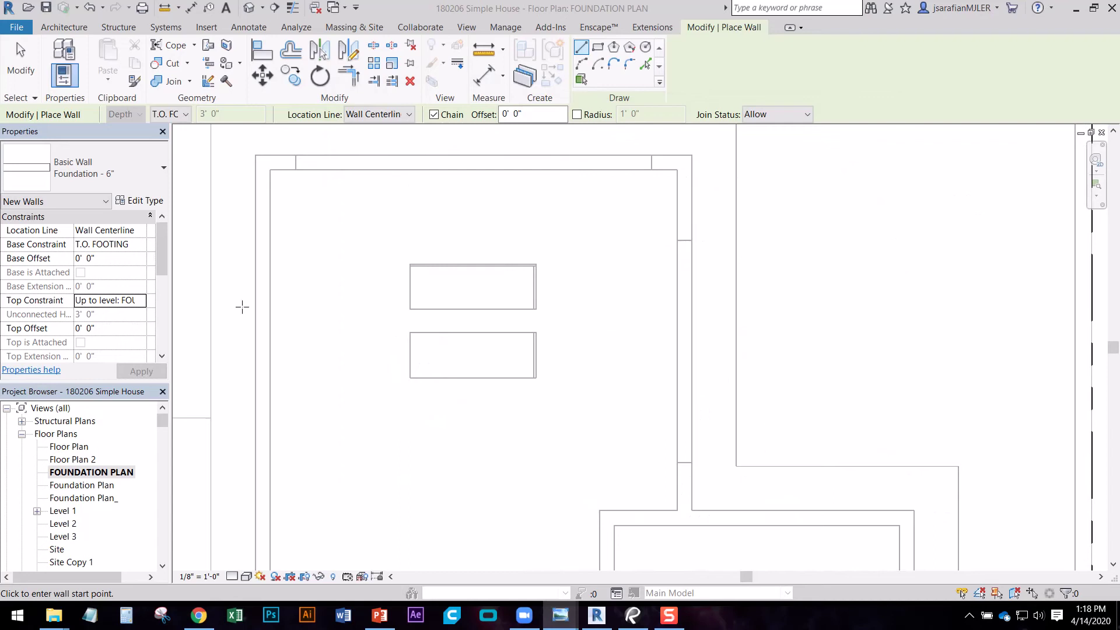
- Set the wall top constraint to Up to level: T.O. FOUNDATION and apply it
{"action": "left_click", "coordinate": [142, 304]}
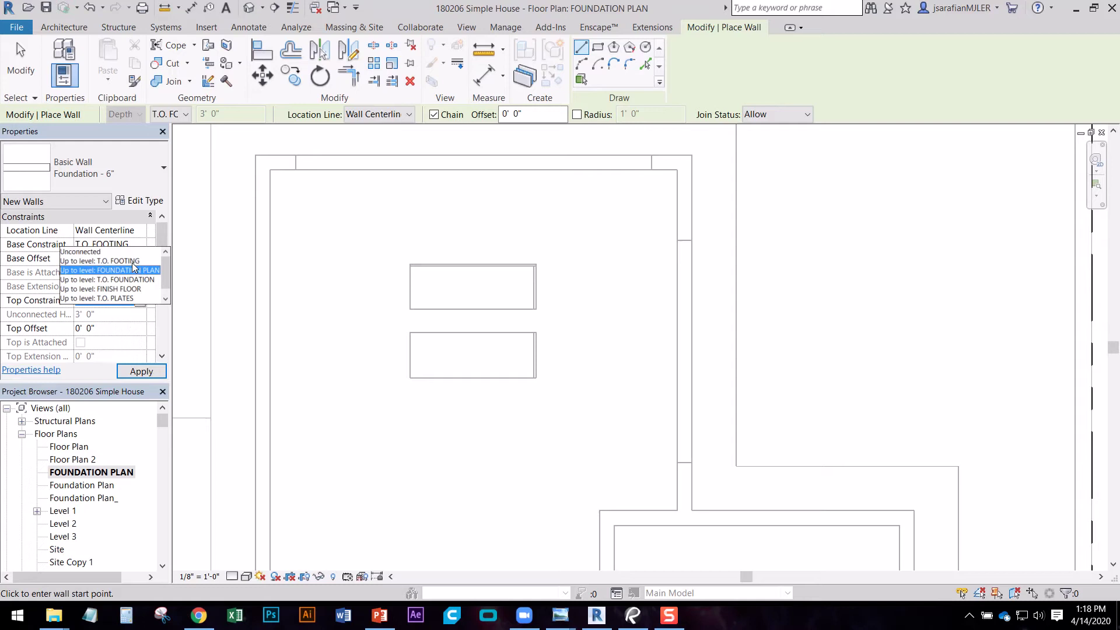
{"action": "left_click", "coordinate": [140, 280]}
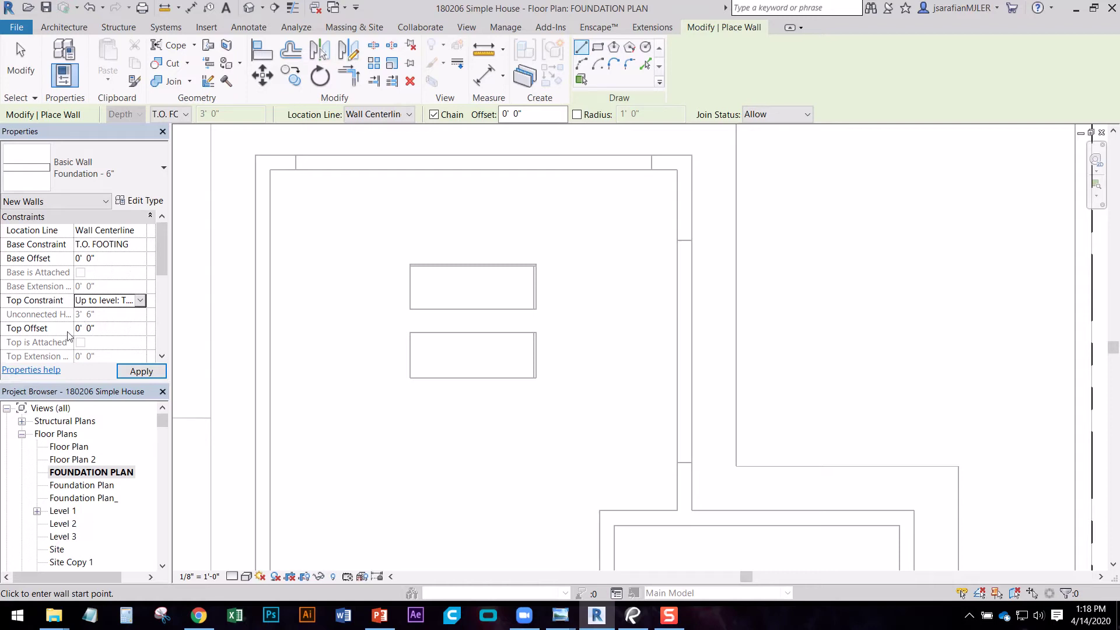
{"action": "left_click", "coordinate": [129, 369]}
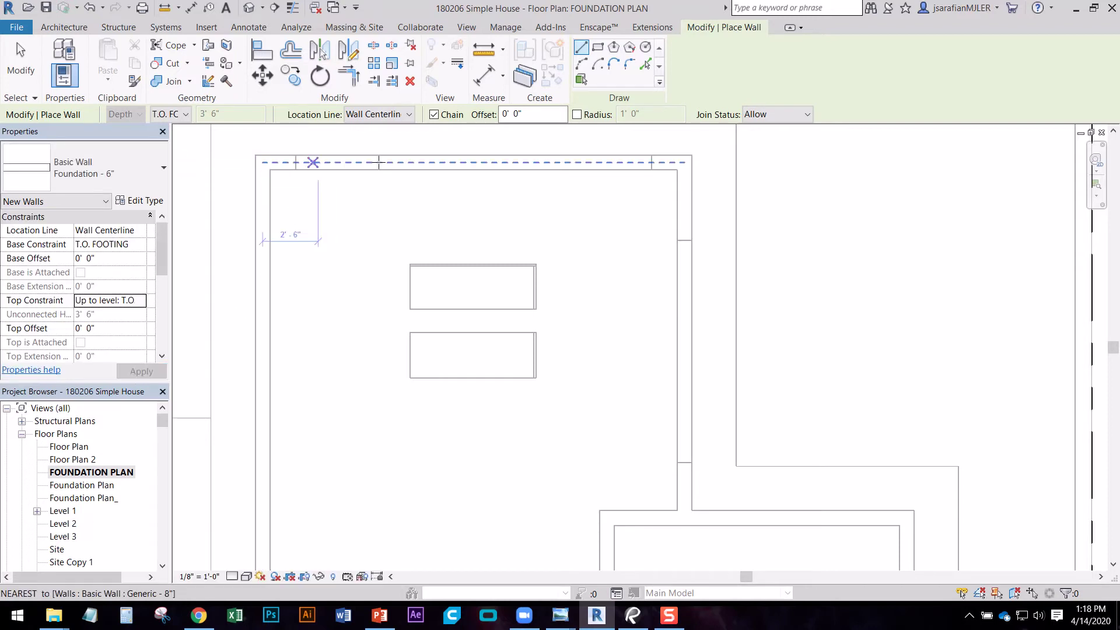
- Draw walls from the top-left corner across the top, down, then the 10'-0" and 11'-0" runs
{"action": "left_click", "coordinate": [262, 162]}
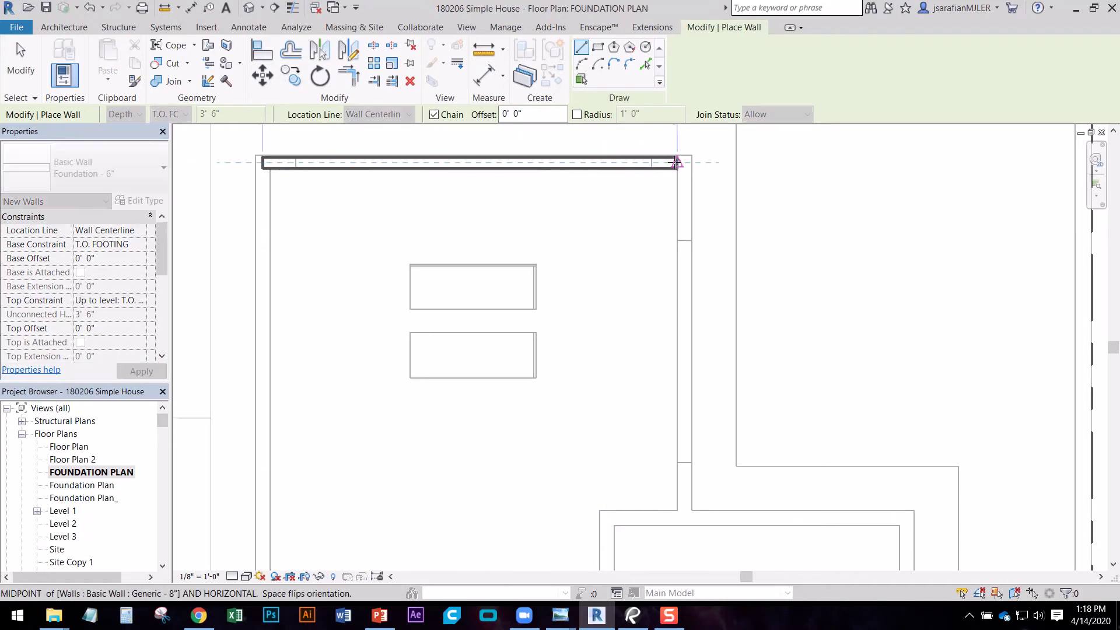
{"action": "left_click", "coordinate": [685, 162]}
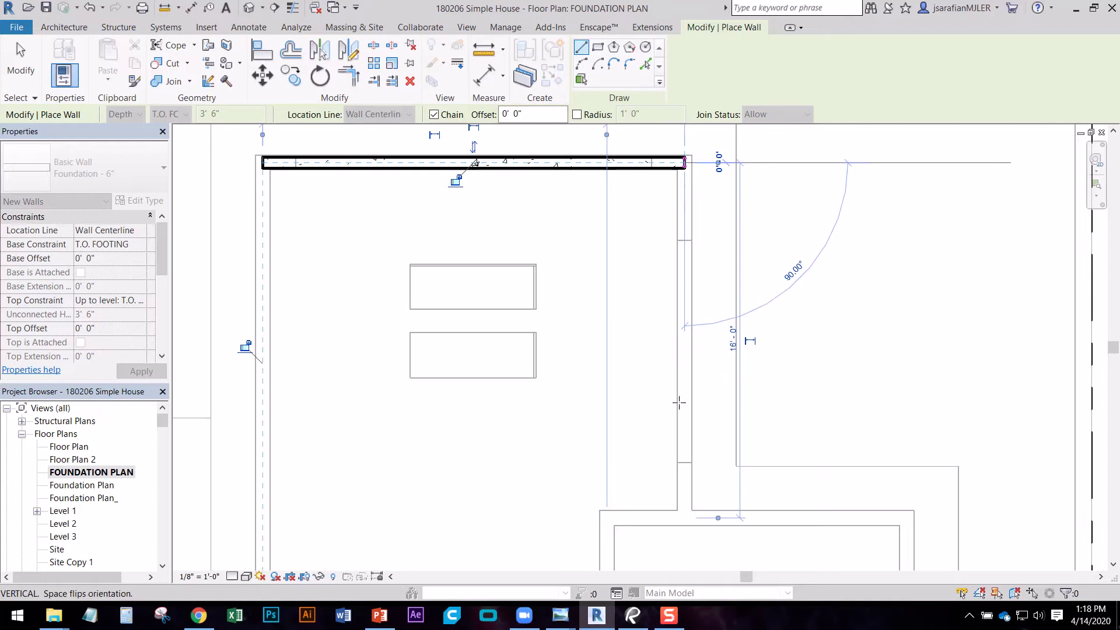
{"action": "middle_click_drag", "start_coordinate": [720, 473], "coordinate": [584, 286]}
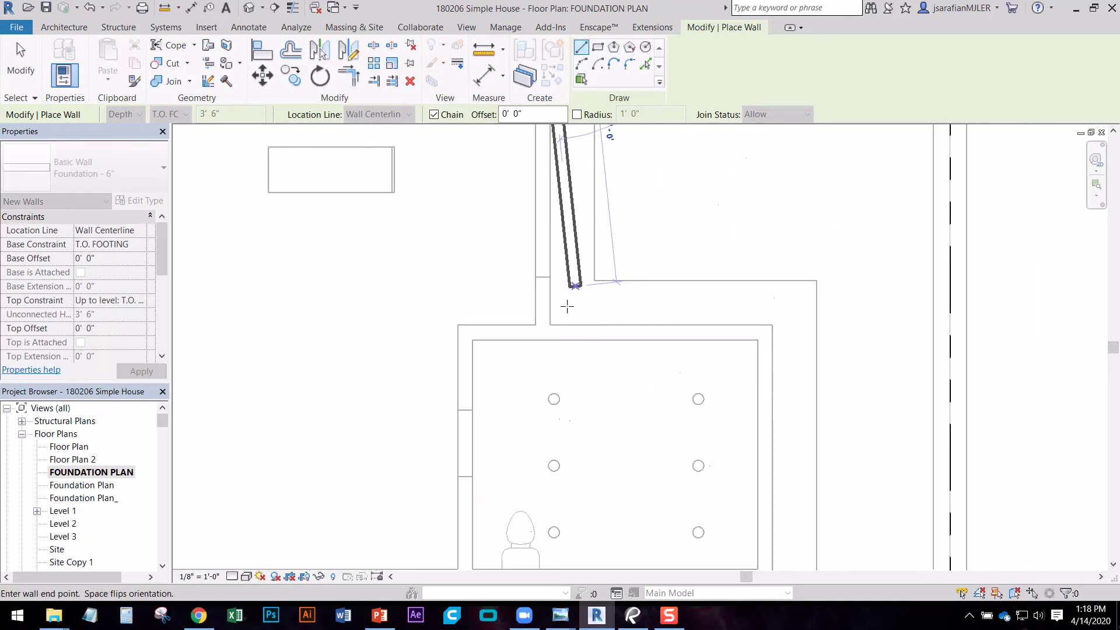
{"action": "left_click", "coordinate": [543, 331]}
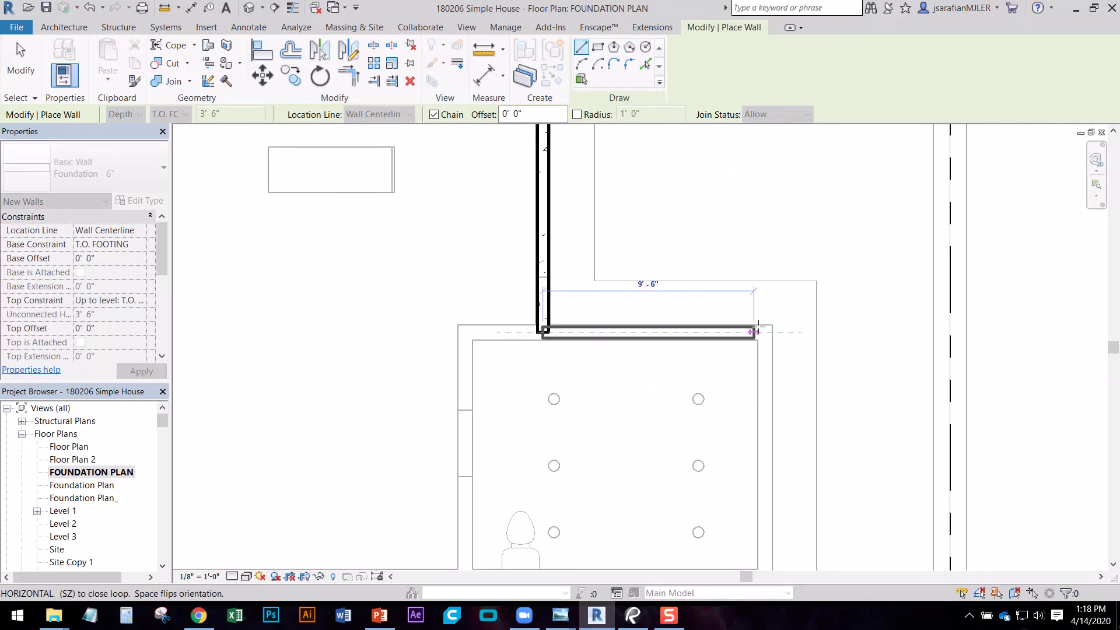
{"action": "left_click", "coordinate": [765, 332]}
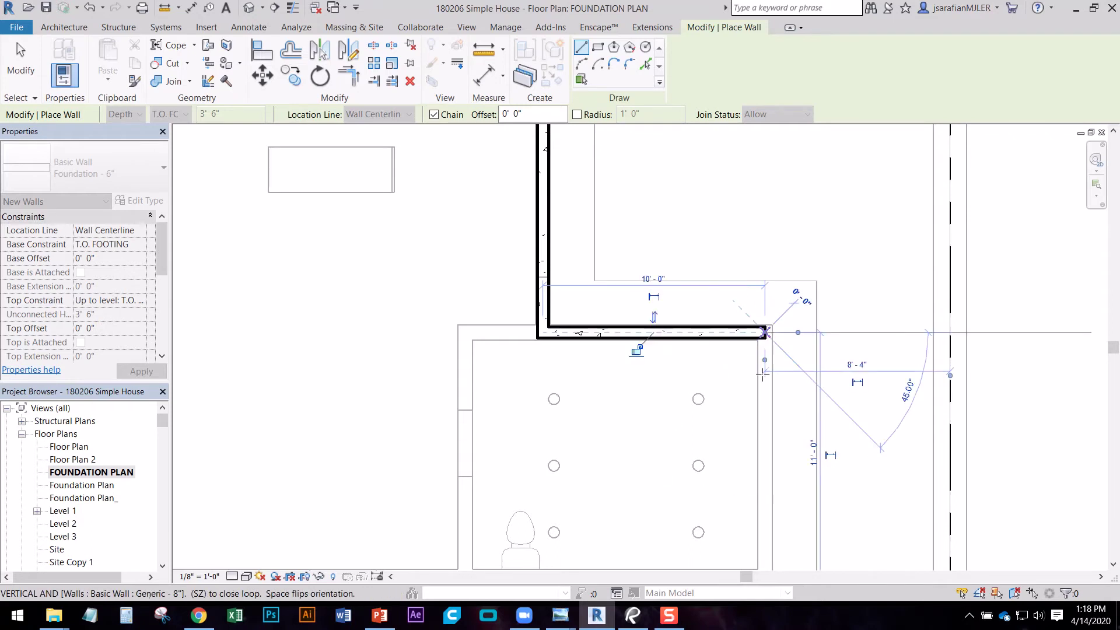
{"action": "middle_click_drag", "start_coordinate": [769, 439], "coordinate": [691, 249]}
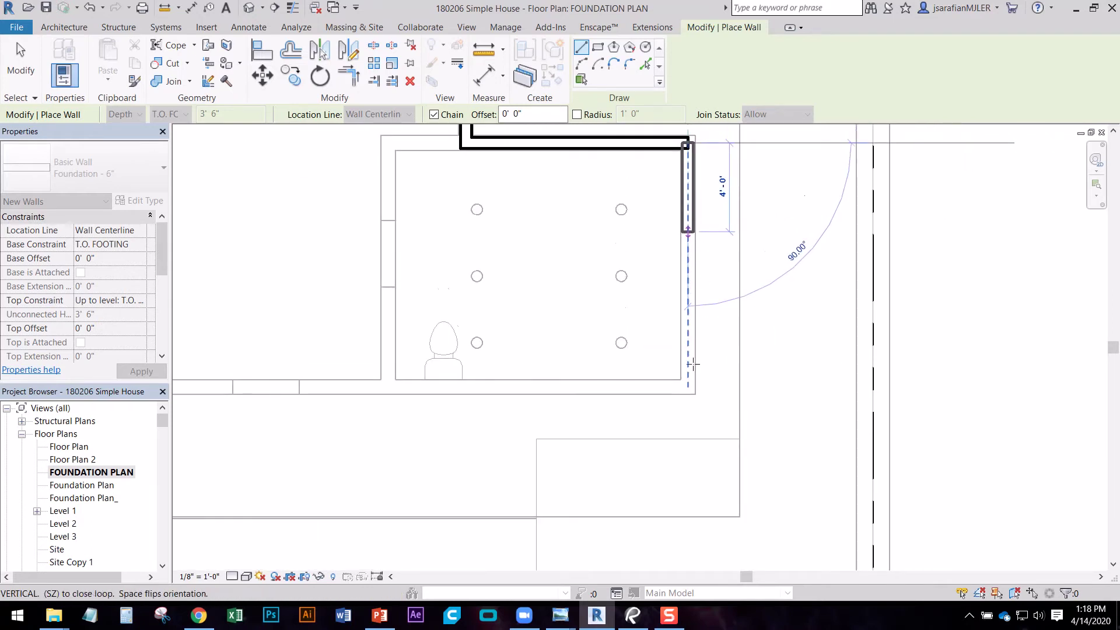
{"action": "left_click", "coordinate": [689, 386]}
- Add the 28'-0" wall and close the loop at the top-left starting corner
{"action": "middle_click_drag", "start_coordinate": [233, 376], "coordinate": [770, 398]}
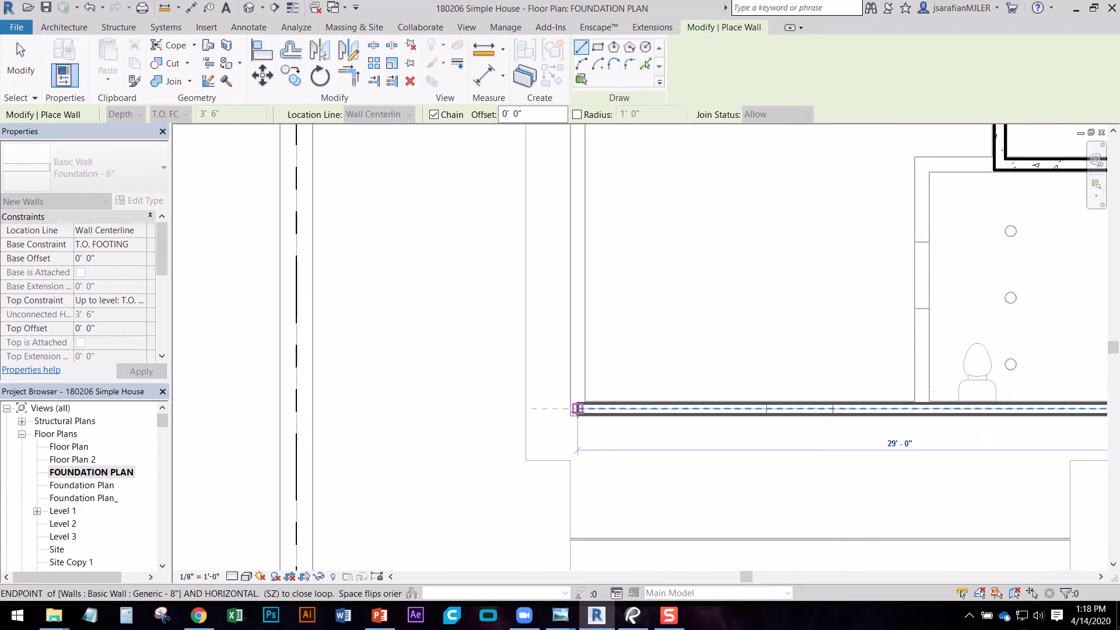
{"action": "left_click", "coordinate": [596, 409]}
{"action": "middle_click_drag", "start_coordinate": [627, 248], "coordinate": [508, 475]}
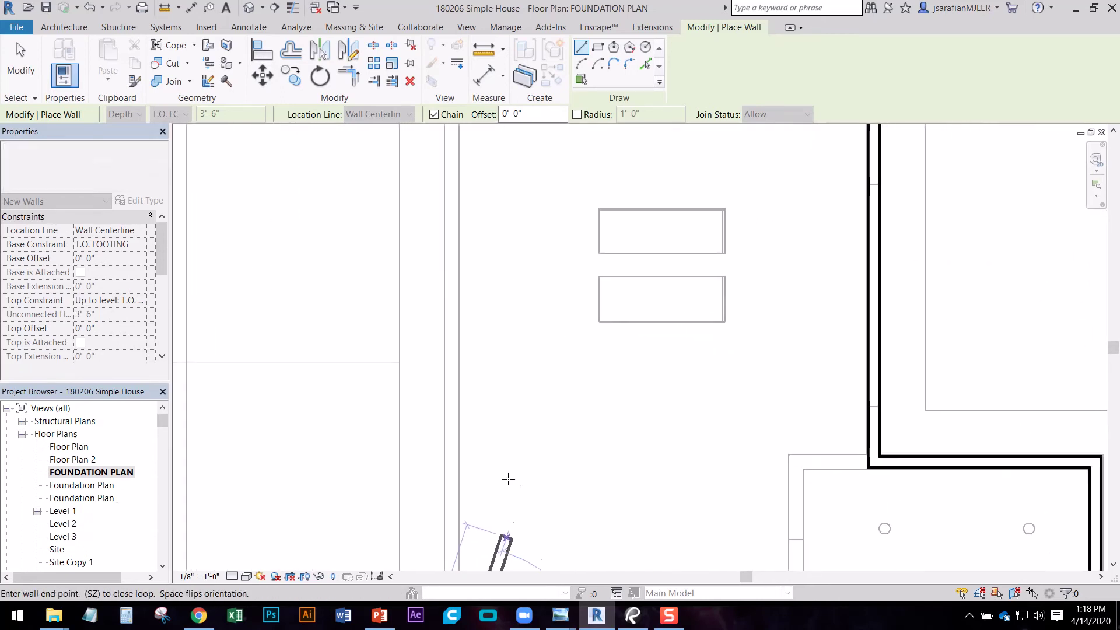
{"action": "middle_click_drag", "start_coordinate": [508, 268], "coordinate": [453, 408]}
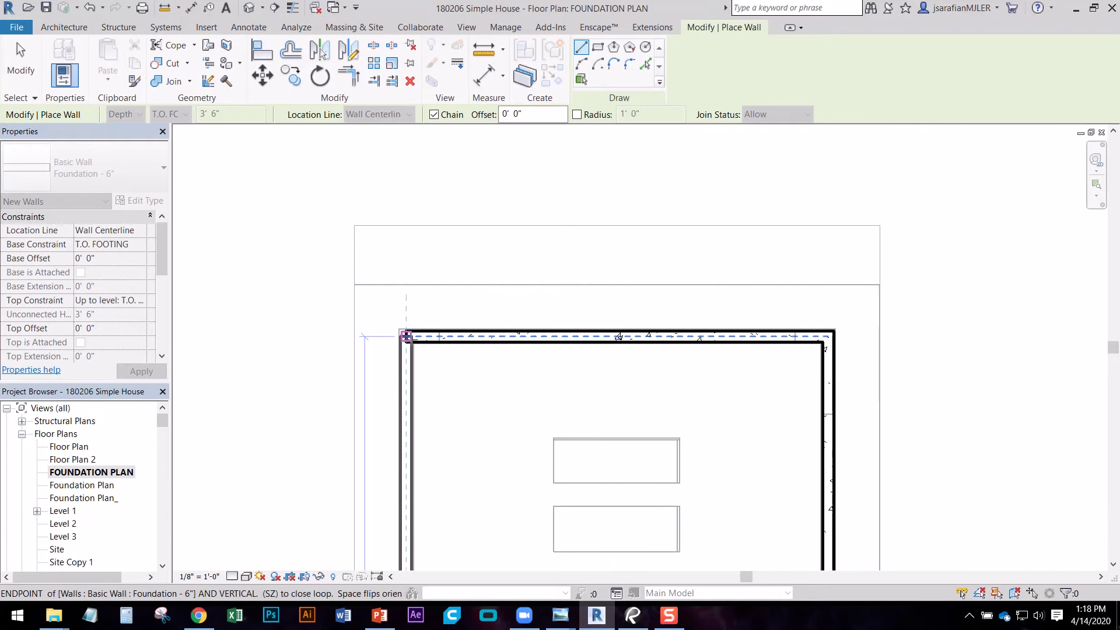
{"action": "left_click", "coordinate": [407, 347]}
{"action": "middle_click_drag", "start_coordinate": [551, 372], "coordinate": [492, 262]}
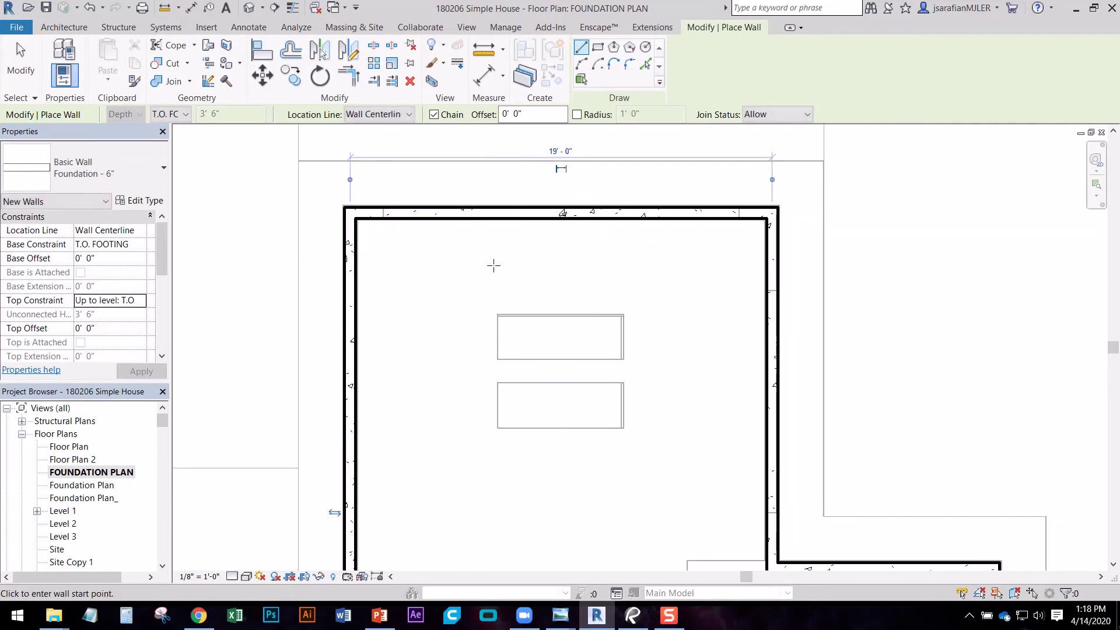
{"action": "key", "text": "Escape"}
{"action": "key", "text": "Escape"}
{"action": "middle_click_drag", "start_coordinate": [751, 408], "coordinate": [571, 275]}
{"action": "scroll", "coordinate": [571, 275], "scroll_direction": "down", "scroll_amount": 2}
{"action": "middle_click_drag", "start_coordinate": [637, 438], "coordinate": [640, 342]}
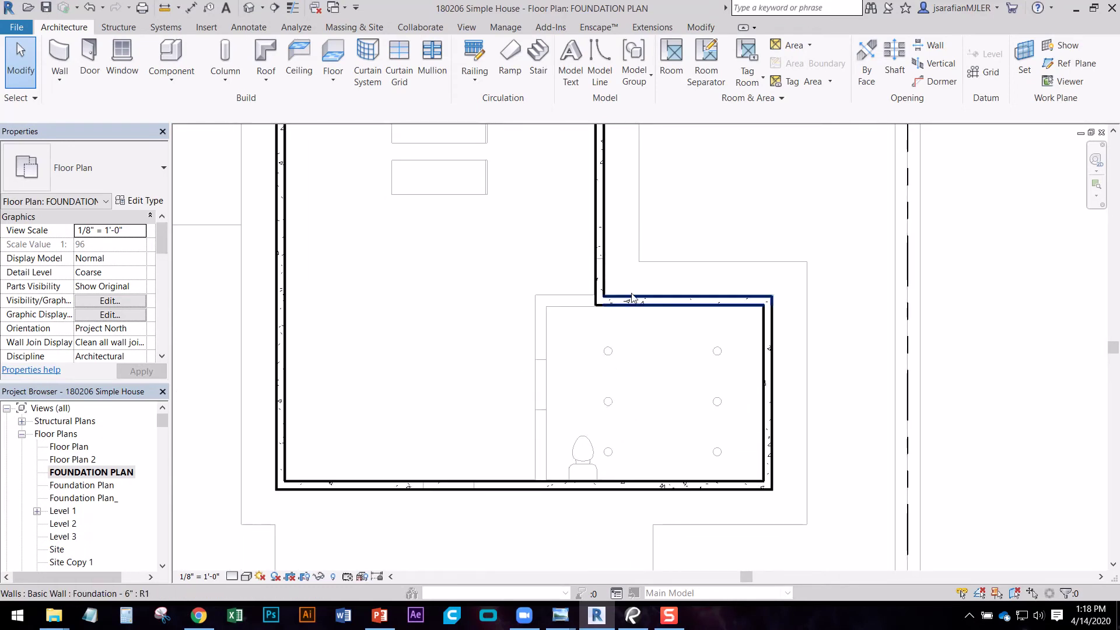
- Set the foundation plan's view scale to 1/4" = 1'-0"
{"action": "scroll", "coordinate": [632, 302], "scroll_direction": "up", "scroll_amount": 3}
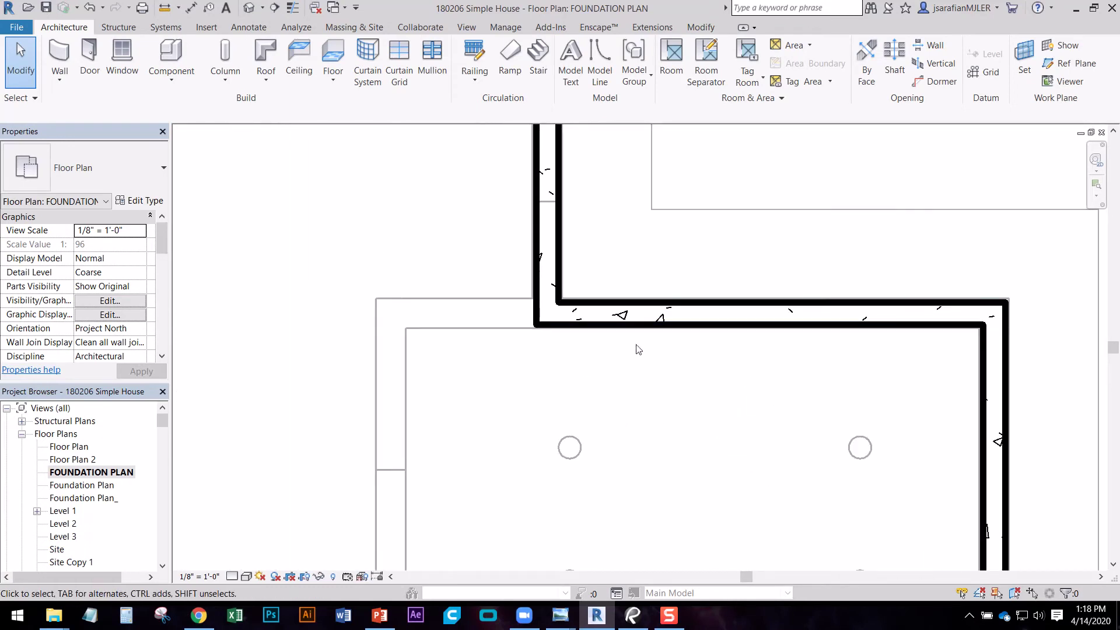
{"action": "middle_click_drag", "start_coordinate": [413, 408], "coordinate": [580, 328]}
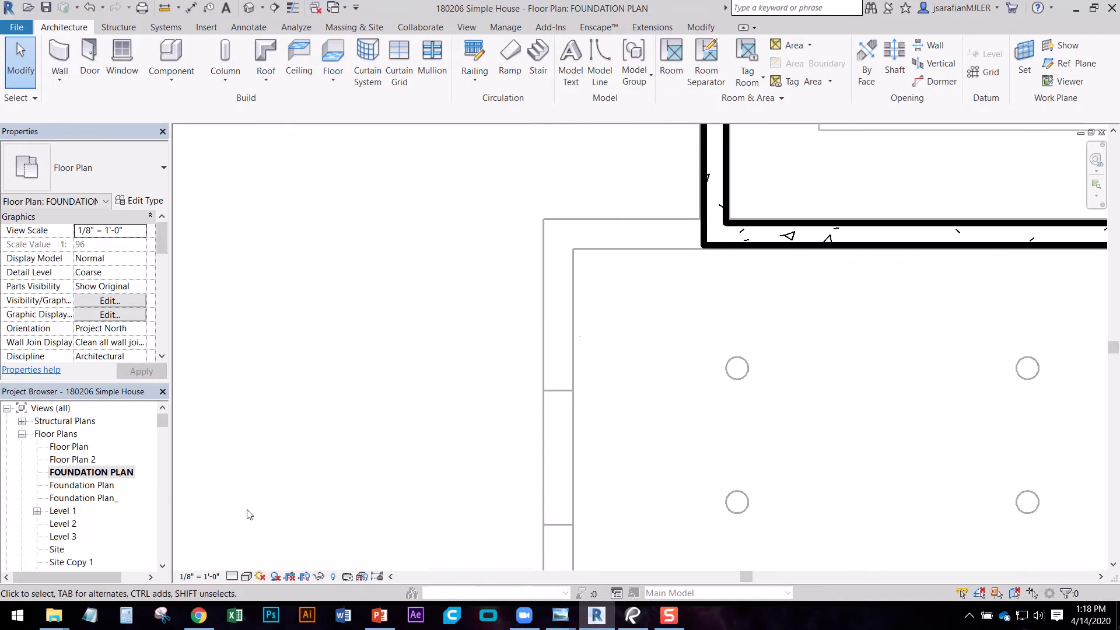
{"action": "left_click", "coordinate": [199, 578]}
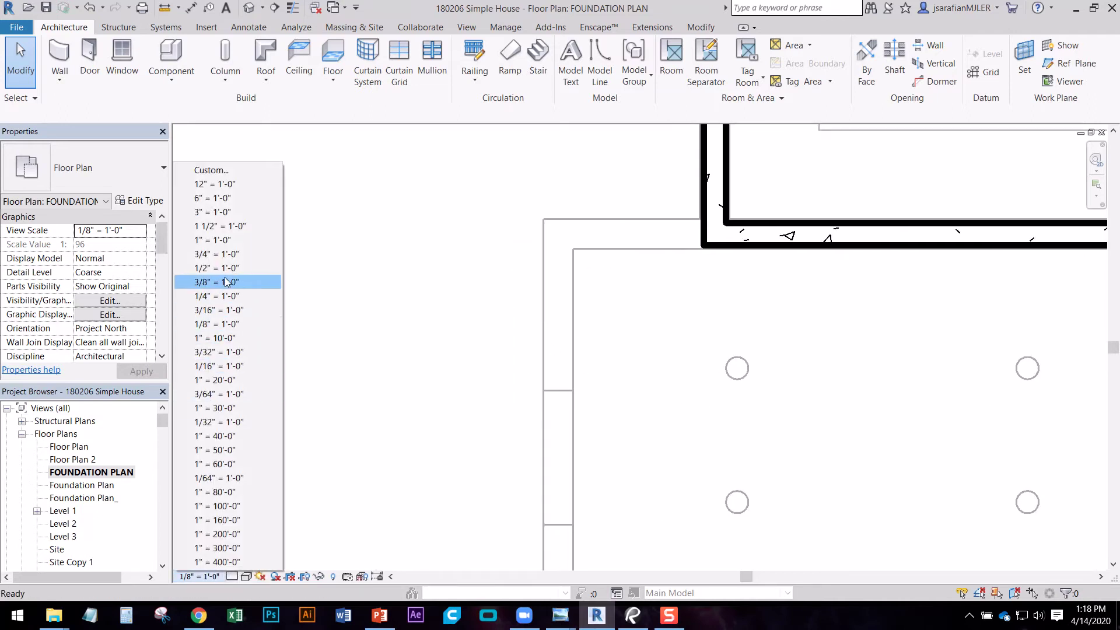
{"action": "left_click", "coordinate": [224, 296]}
{"action": "middle_click_drag", "start_coordinate": [640, 353], "coordinate": [593, 311]}
{"action": "scroll", "coordinate": [593, 311], "scroll_direction": "down", "scroll_amount": 3}
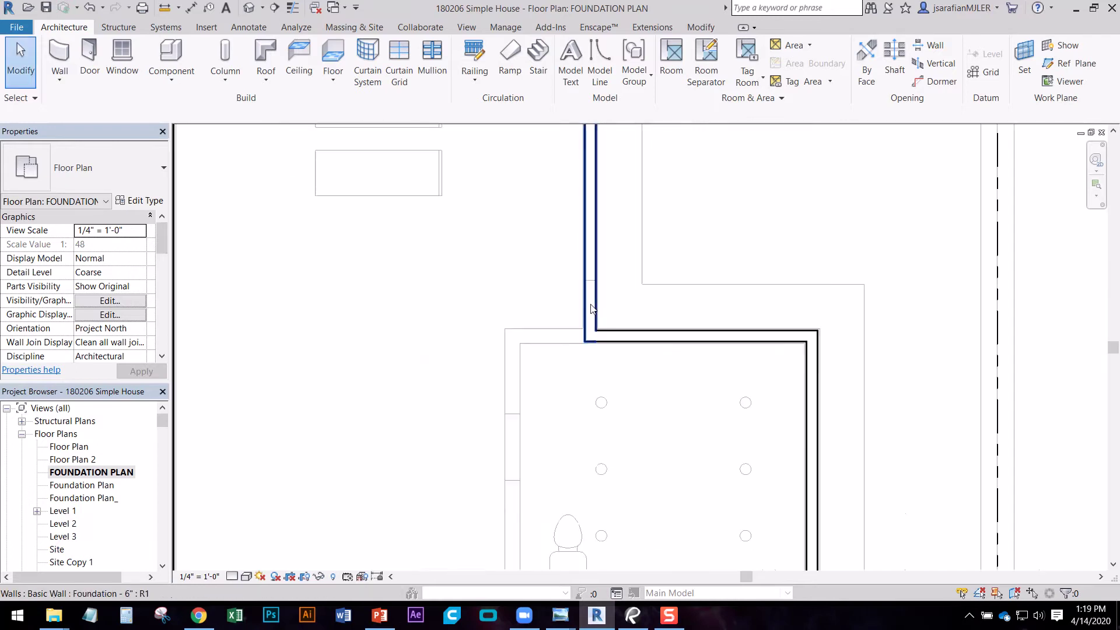
- Set the underlay base level to None, then open the default 3D view
{"action": "left_click_drag", "start_coordinate": [163, 244], "coordinate": [156, 291]}
{"action": "left_click", "coordinate": [131, 260]}
{"action": "left_click", "coordinate": [140, 259]}
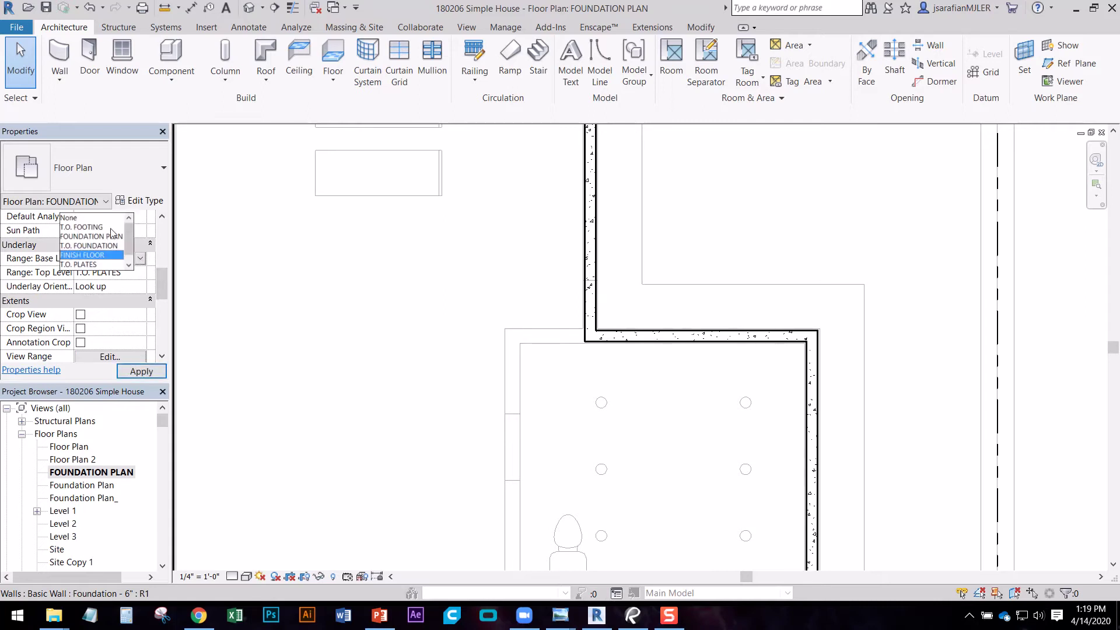
{"action": "left_click", "coordinate": [86, 220]}
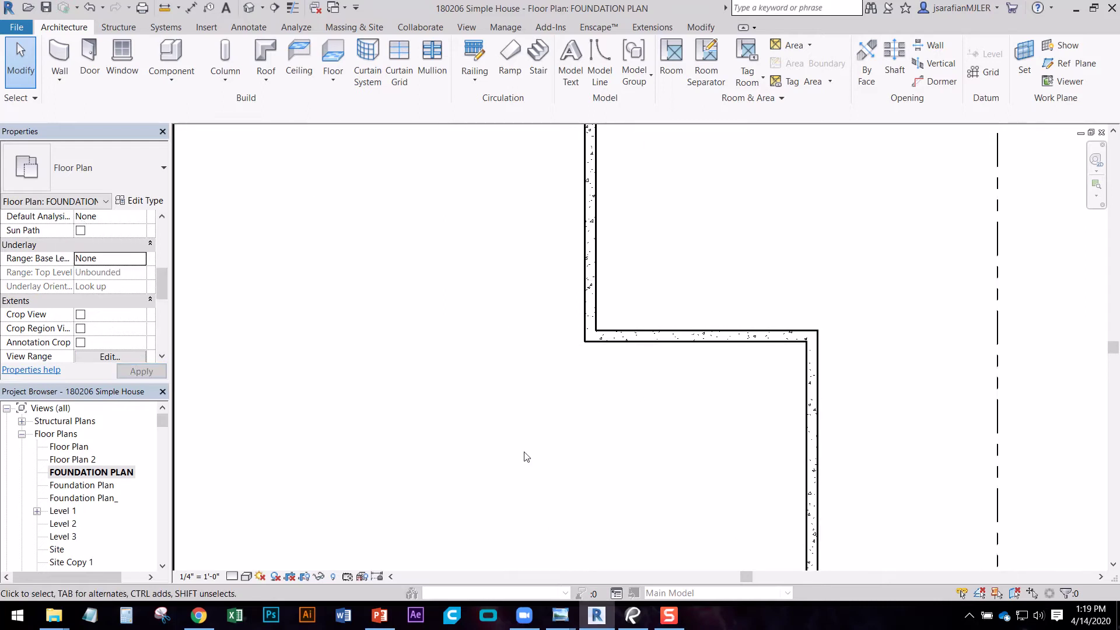
{"action": "scroll", "coordinate": [647, 426], "scroll_direction": "down", "scroll_amount": 3}
{"action": "mouse_move", "coordinate": [636, 378]}
{"action": "middle_mouse_down"}
{"action": "mouse_move", "coordinate": [610, 431]}
{"action": "mouse_move", "coordinate": [561, 346]}
{"action": "middle_mouse_up"}
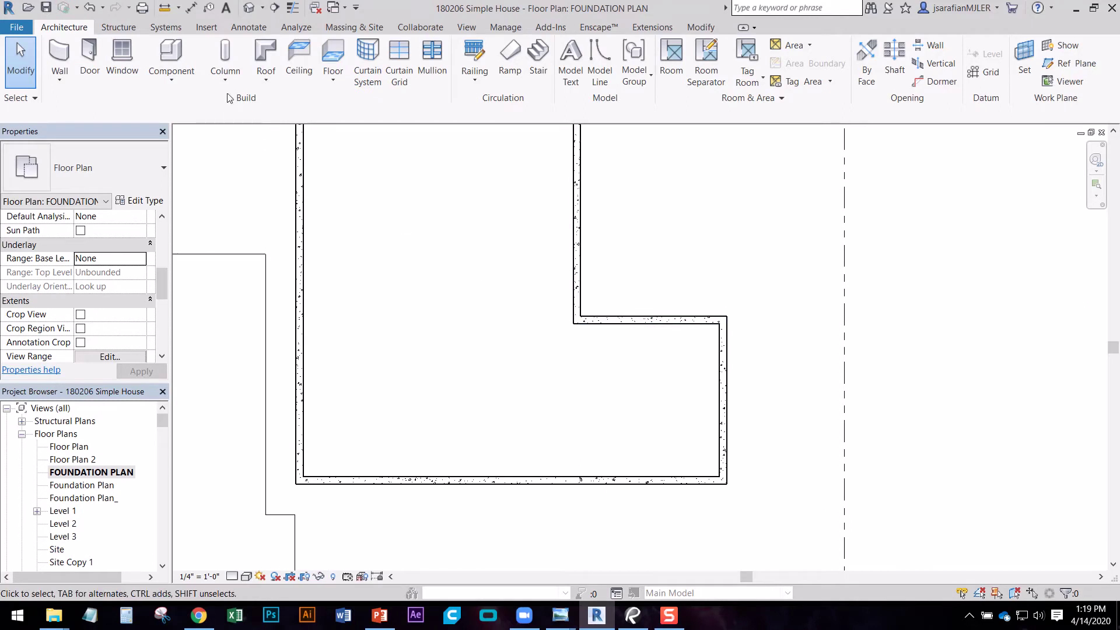
{"action": "left_click", "coordinate": [250, 11]}
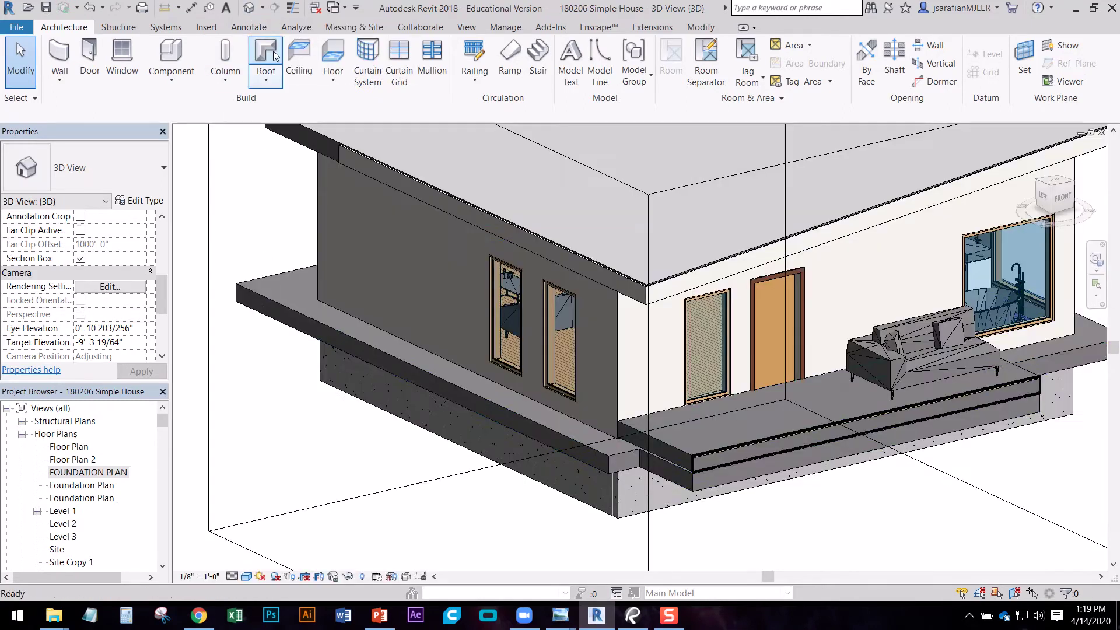
- Orbit the 3D view low to see the foundation walls from below and show the Structure tools
{"action": "middle_click_drag", "start_coordinate": [642, 350], "coordinate": [740, 387], "text": "shift"}
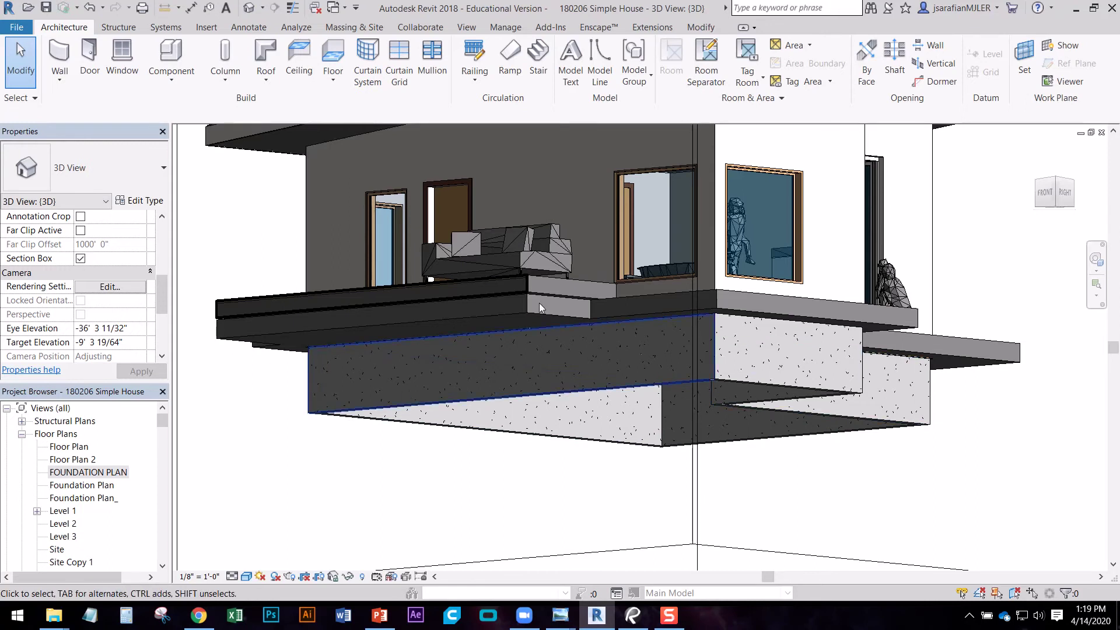
{"action": "left_click", "coordinate": [118, 27]}
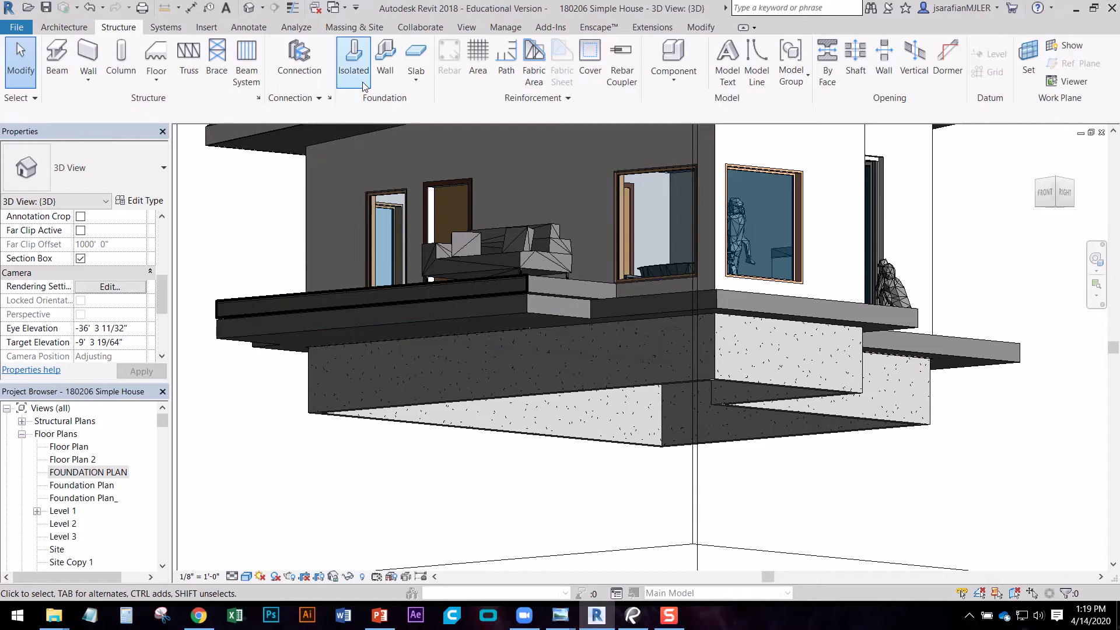
- Place Bearing Footing - 36" x 12" wall footings under each of the four foundation walls
{"action": "left_click", "coordinate": [387, 51]}
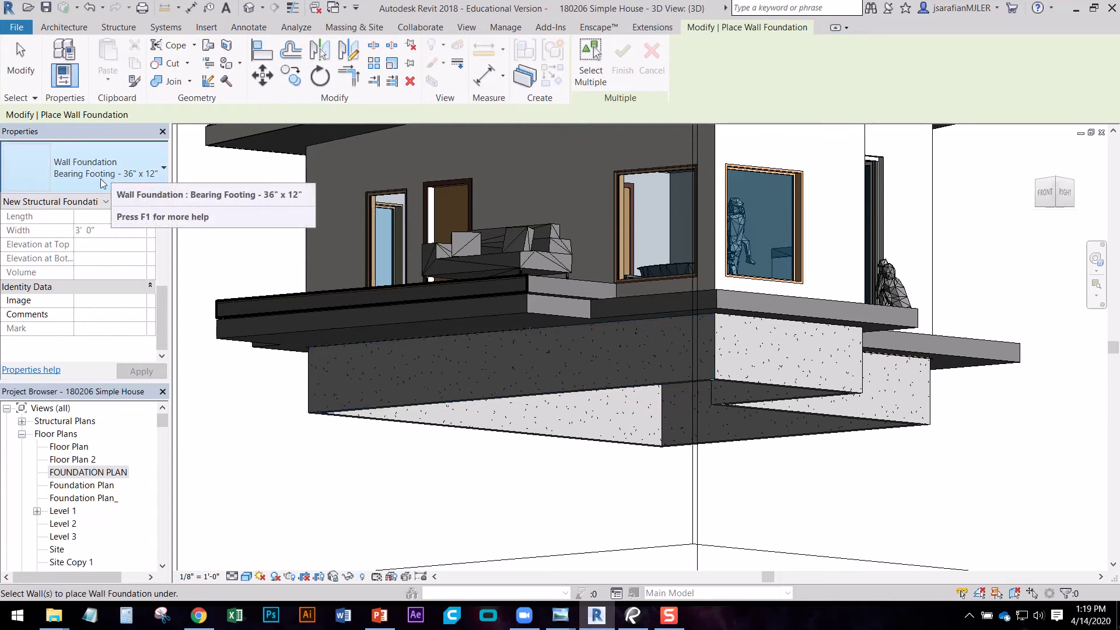
{"action": "left_click", "coordinate": [432, 407]}
{"action": "mouse_move", "coordinate": [753, 350]}
{"action": "middle_mouse_down", "text": "shift"}
{"action": "mouse_move", "coordinate": [720, 350]}
{"action": "mouse_move", "coordinate": [671, 380]}
{"action": "mouse_move", "coordinate": [557, 378]}
{"action": "mouse_move", "coordinate": [542, 412]}
{"action": "mouse_move", "coordinate": [459, 425]}
{"action": "middle_mouse_up", "text": "shift"}
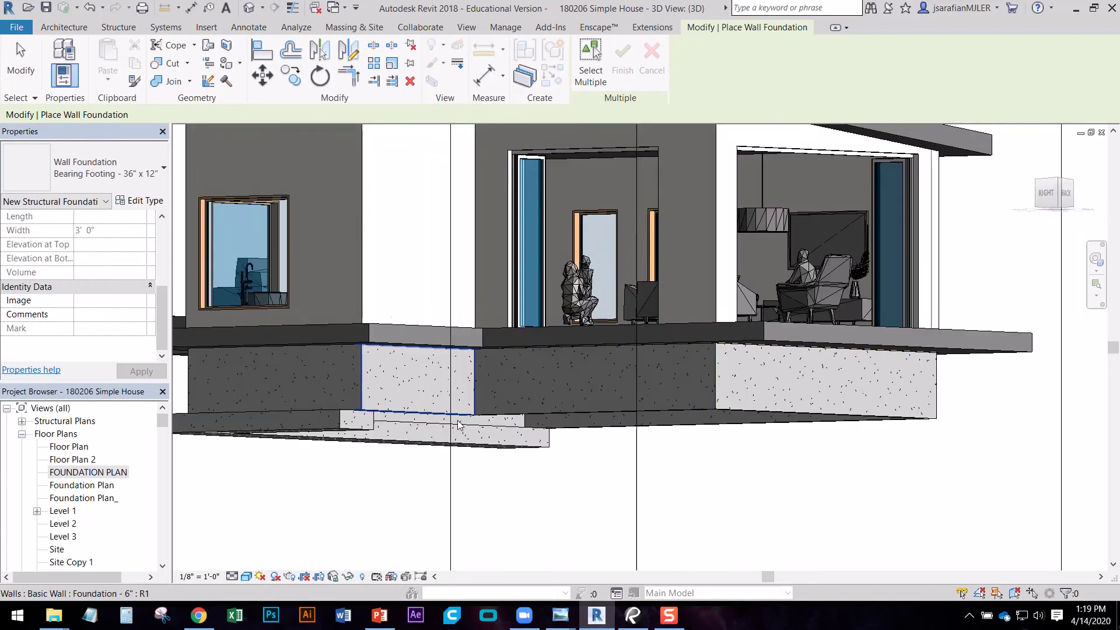
{"action": "left_click", "coordinate": [443, 416]}
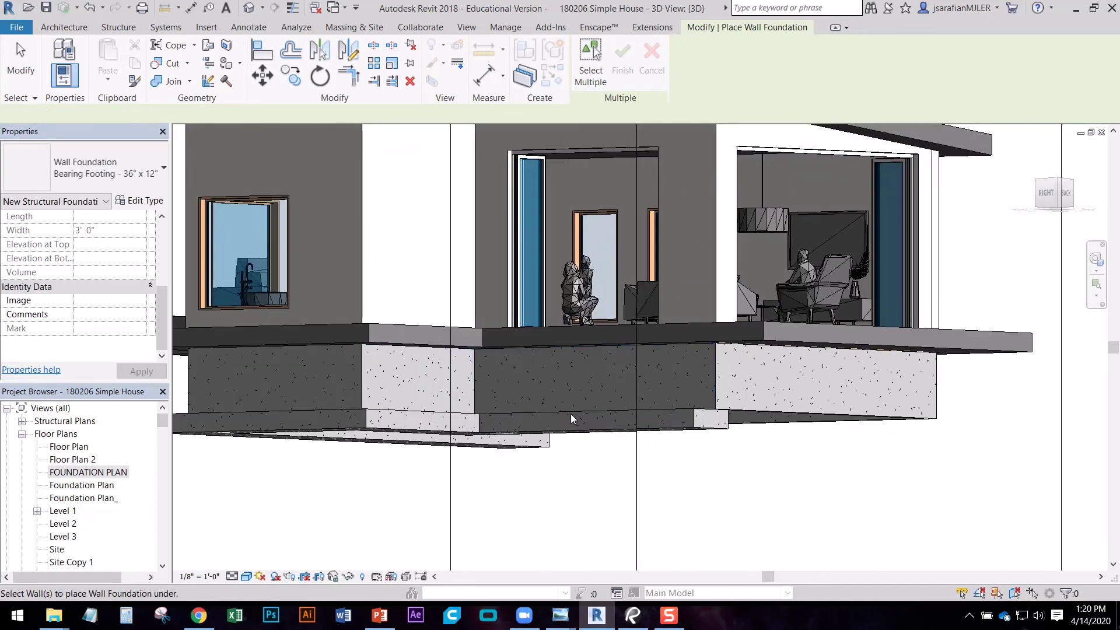
{"action": "left_click", "coordinate": [772, 410]}
{"action": "middle_click_drag", "start_coordinate": [772, 410], "coordinate": [819, 406], "text": "shift"}
{"action": "left_click", "coordinate": [815, 457]}
{"action": "middle_click_drag", "start_coordinate": [815, 458], "coordinate": [625, 581], "text": "shift"}
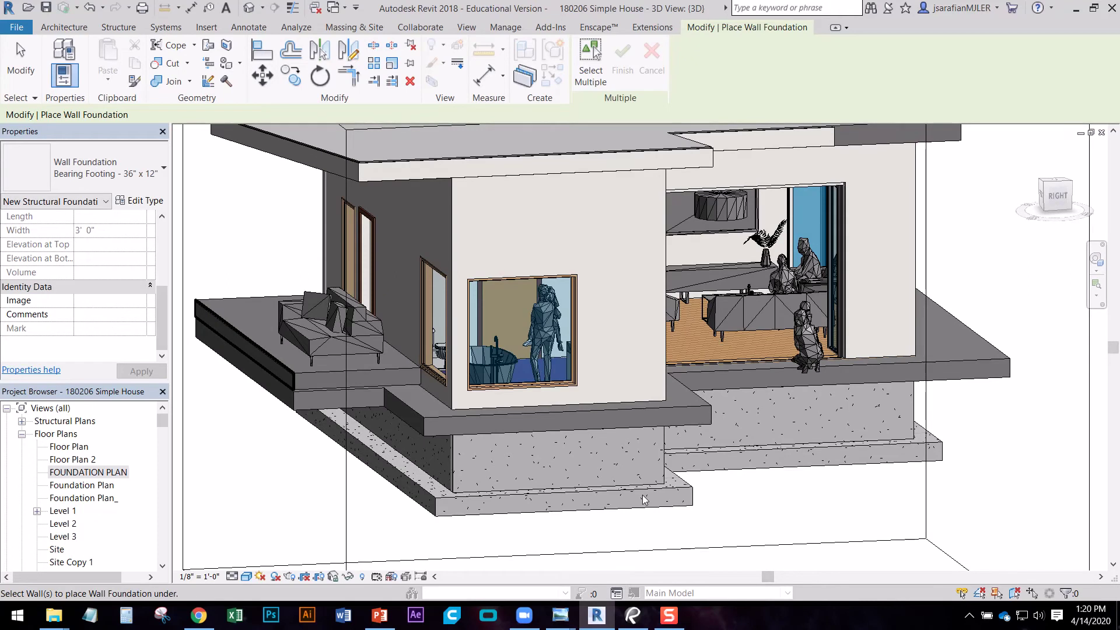
{"action": "key", "text": "Escape"}
{"action": "middle_click_drag", "start_coordinate": [756, 494], "coordinate": [576, 492], "text": "shift"}
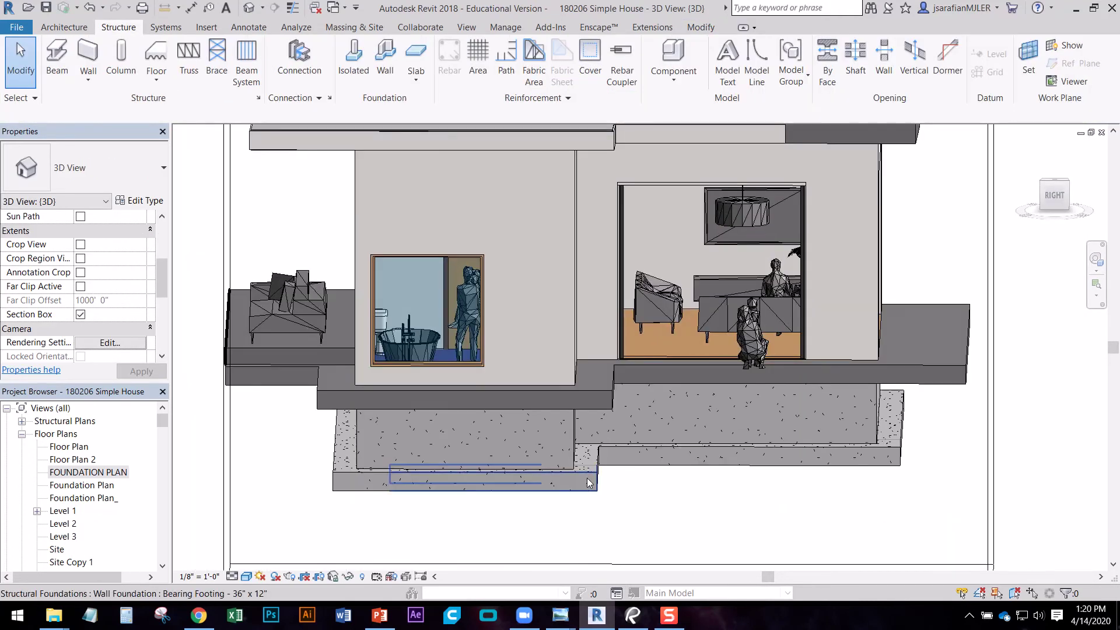
- Select every wall footing visible in the view and bring up their type properties
{"action": "left_click", "coordinate": [588, 483]}
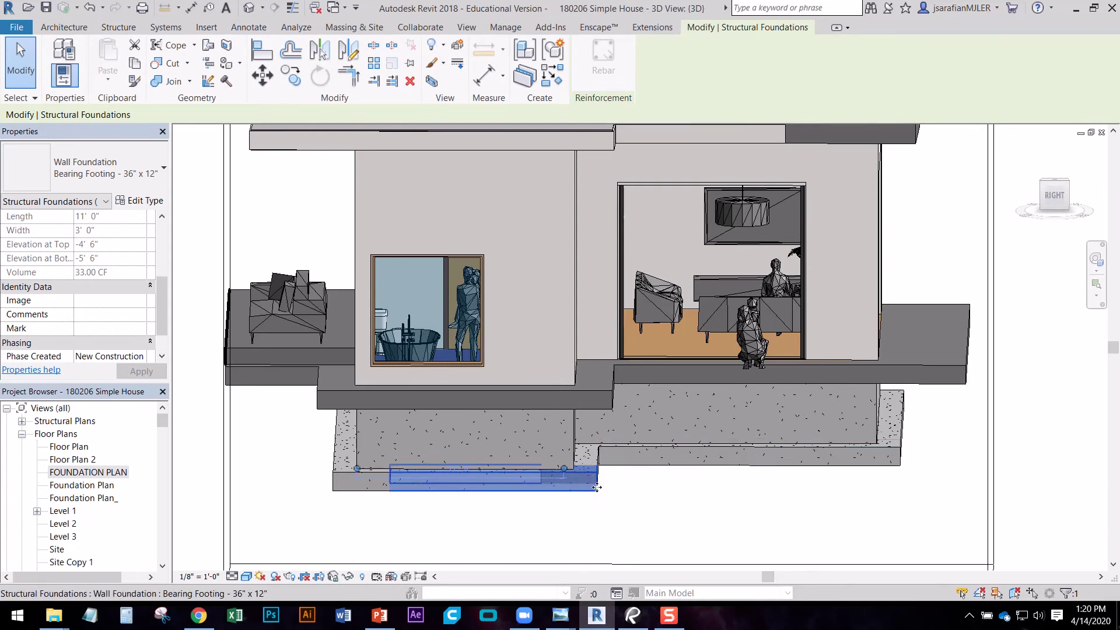
{"action": "right_click", "coordinate": [592, 480]}
{"action": "mouse_move", "coordinate": [692, 264]}
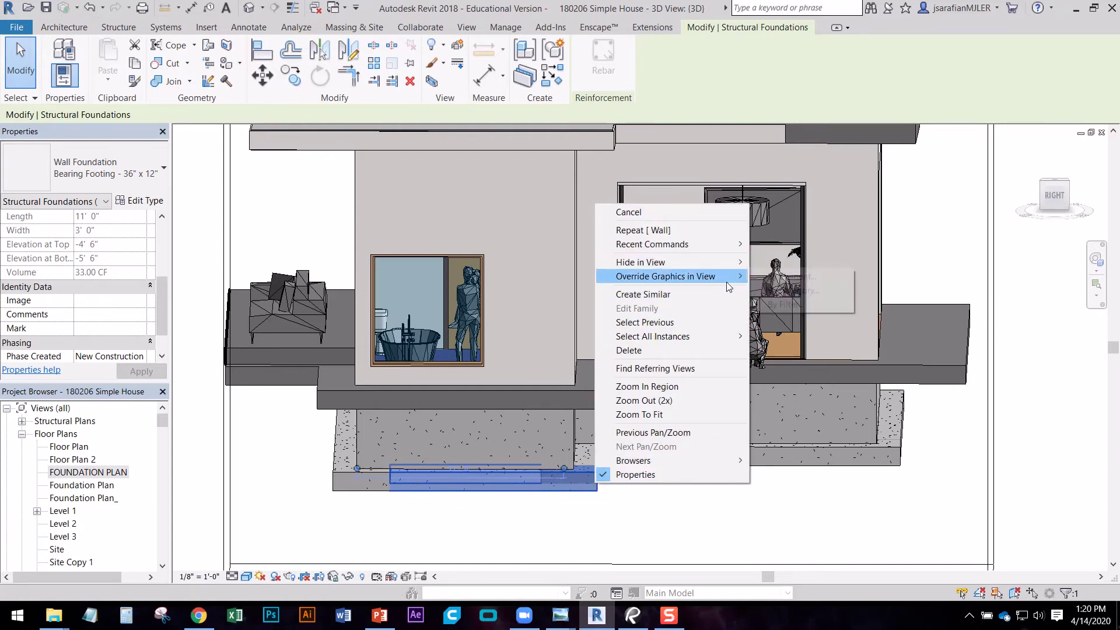
{"action": "mouse_move", "coordinate": [718, 338]}
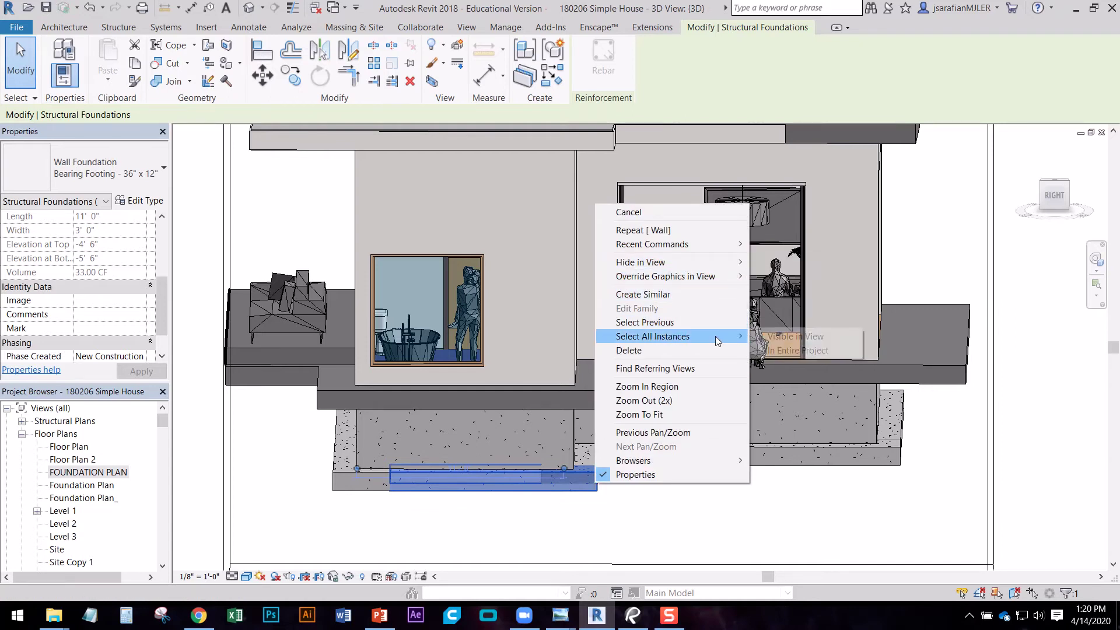
{"action": "left_click", "coordinate": [774, 341]}
{"action": "middle_click_drag", "start_coordinate": [773, 341], "coordinate": [633, 421], "text": "shift"}
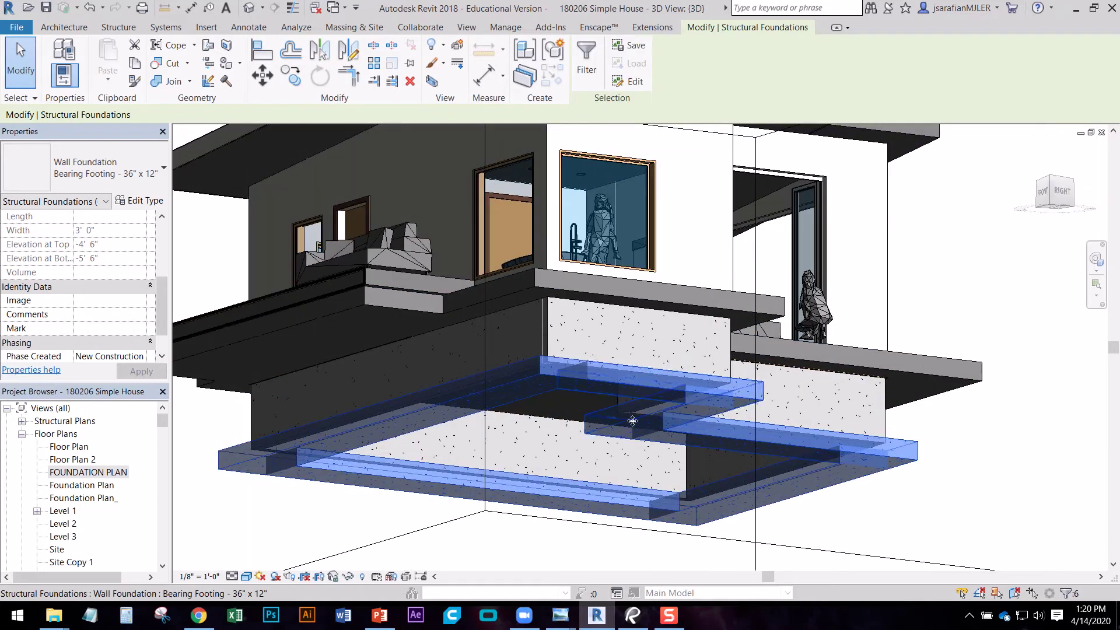
{"action": "left_click", "coordinate": [151, 203]}
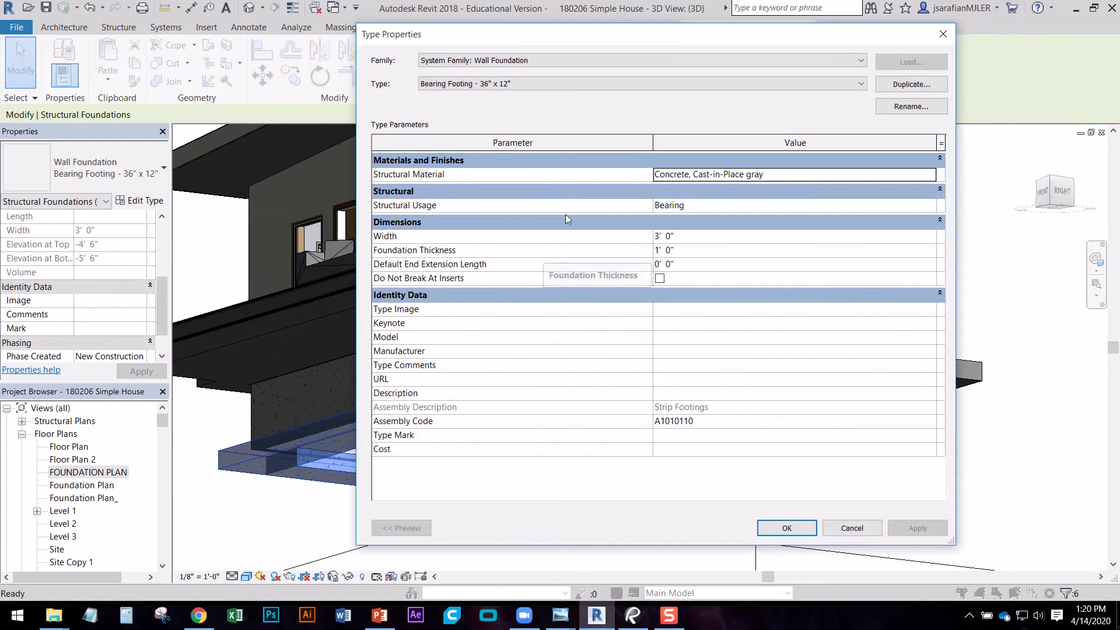
- Duplicate the footing type under the name Bearing Footing - 12"X6"
{"action": "left_click", "coordinate": [909, 90]}
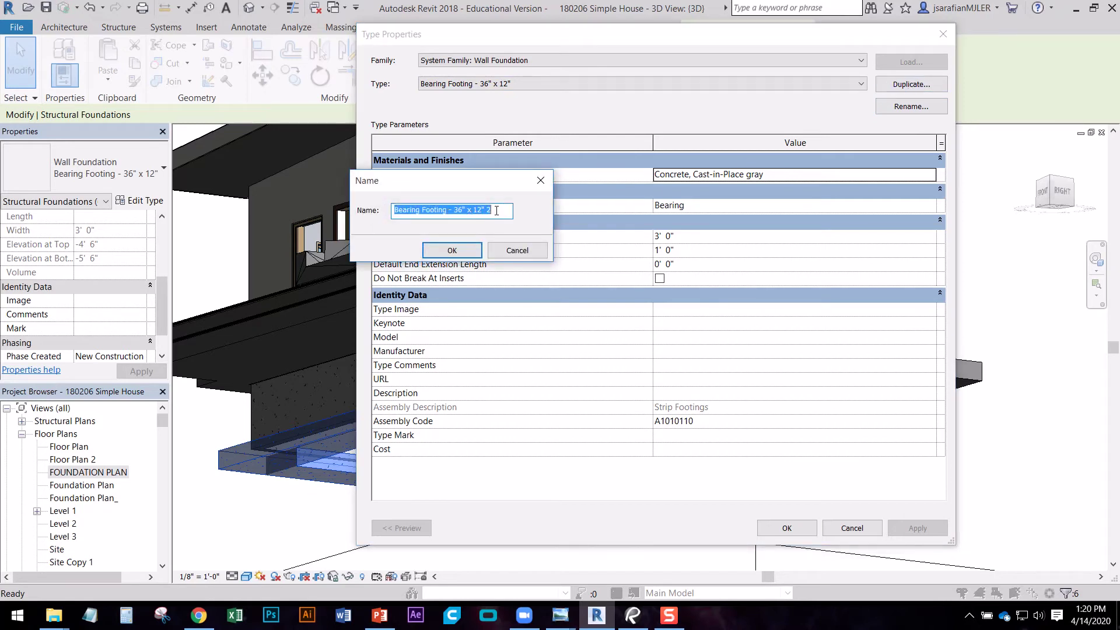
{"action": "left_click_drag", "start_coordinate": [497, 211], "coordinate": [486, 211]}
{"action": "type", "text": "12"}
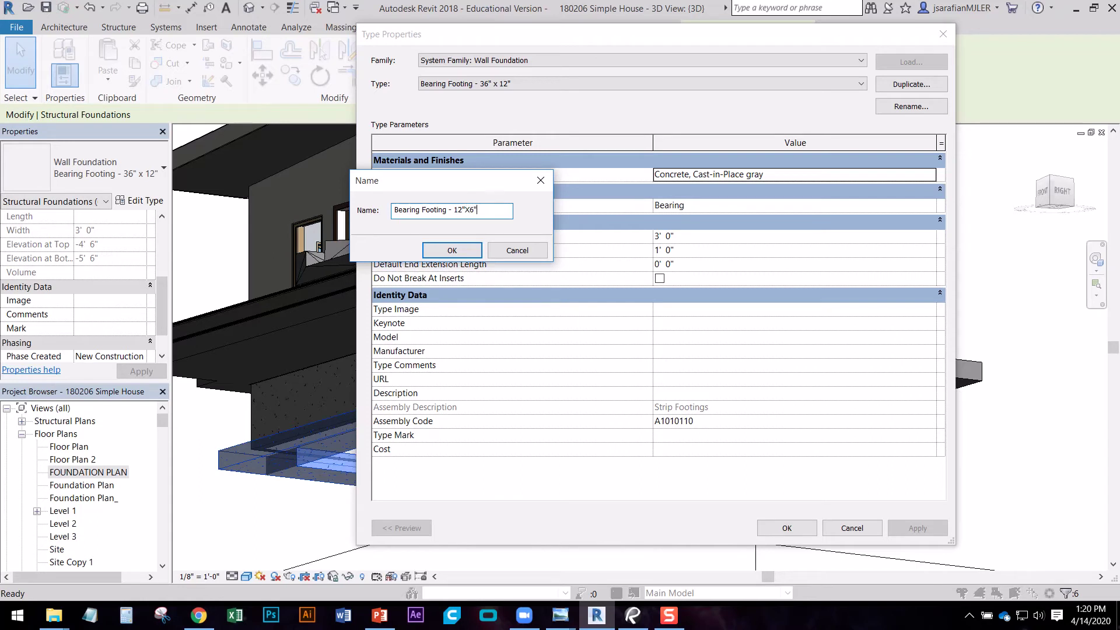
{"action": "left_click", "coordinate": [460, 250]}
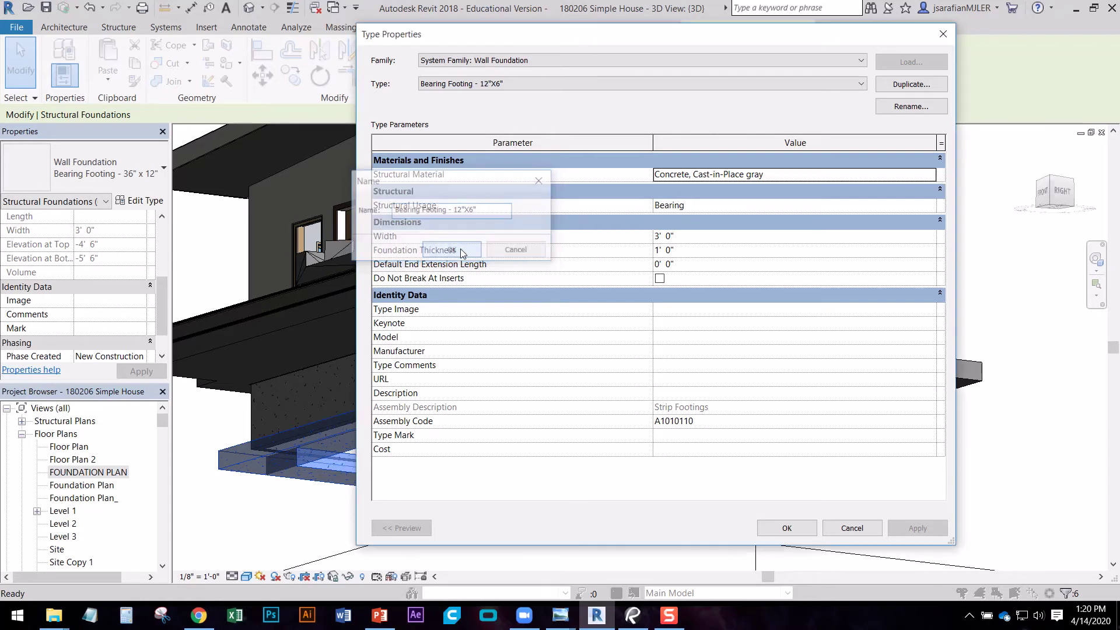
- Give the new footing type a width of 1' 0" and thickness of 6", then apply it
{"action": "left_click", "coordinate": [670, 238]}
{"action": "type", "text": "1'"}
{"action": "left_click", "coordinate": [652, 250]}
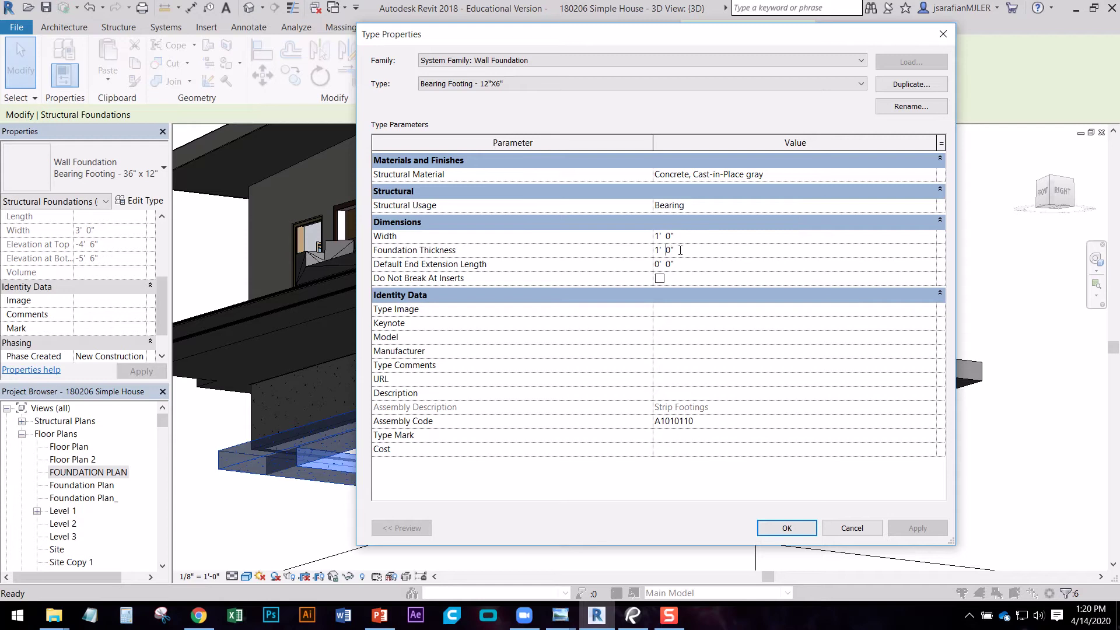
{"action": "type", "text": "6"}
{"action": "left_click", "coordinate": [787, 528]}
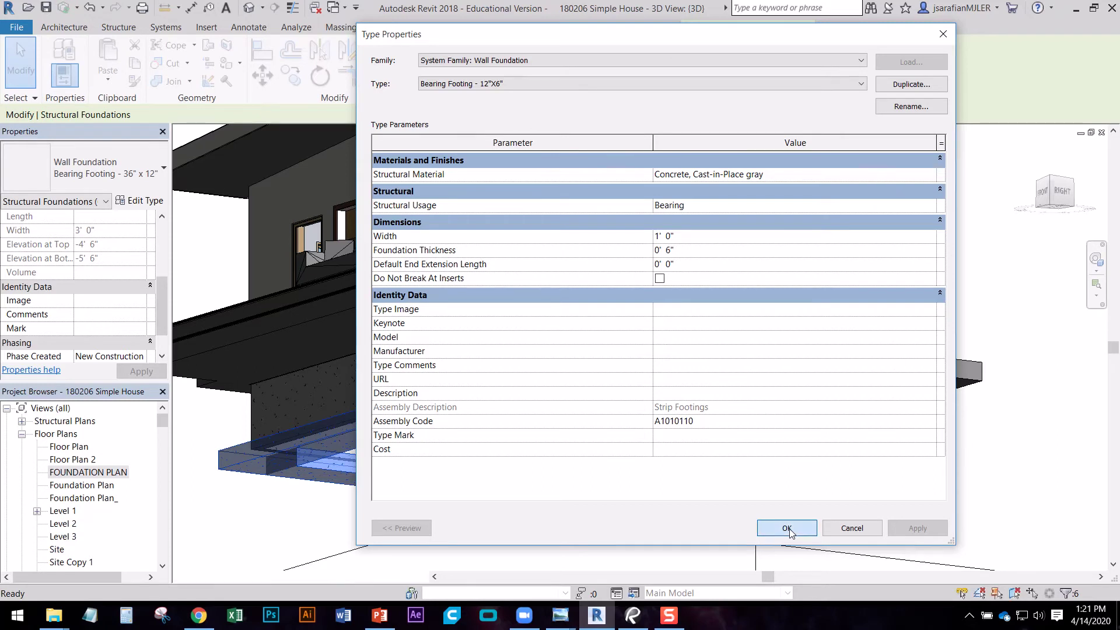
{"action": "key", "text": "Escape"}
{"action": "scroll", "coordinate": [747, 422], "scroll_direction": "up", "scroll_amount": 5}
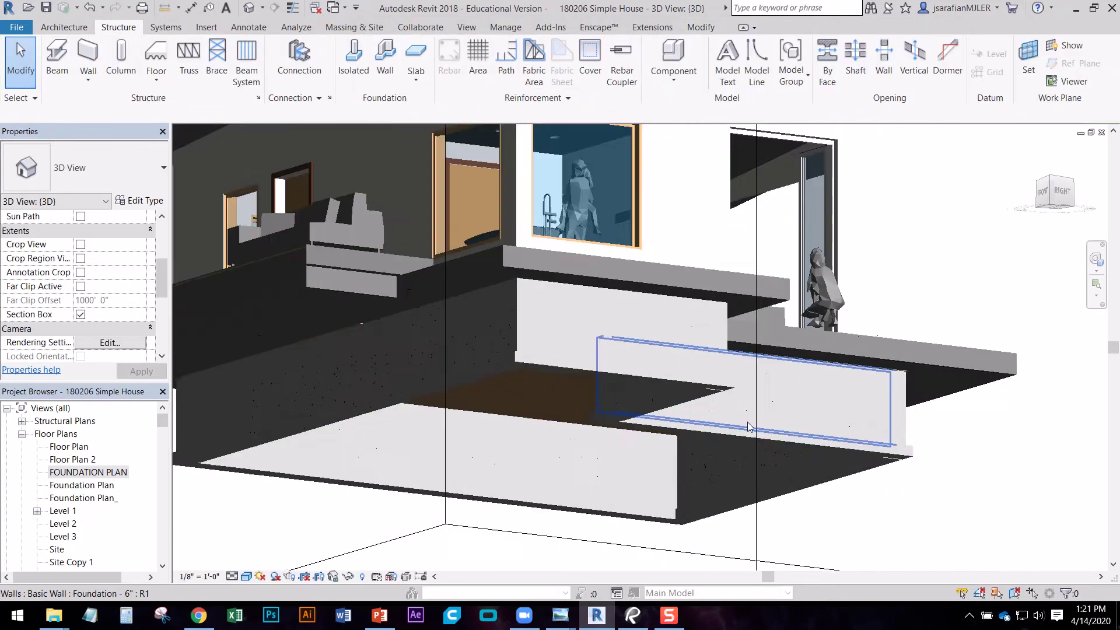
- Open the FOUNDATION PLAN and zoom into a wall corner to check the footing edge
{"action": "middle_click_drag", "start_coordinate": [533, 394], "coordinate": [575, 442], "text": "shift"}
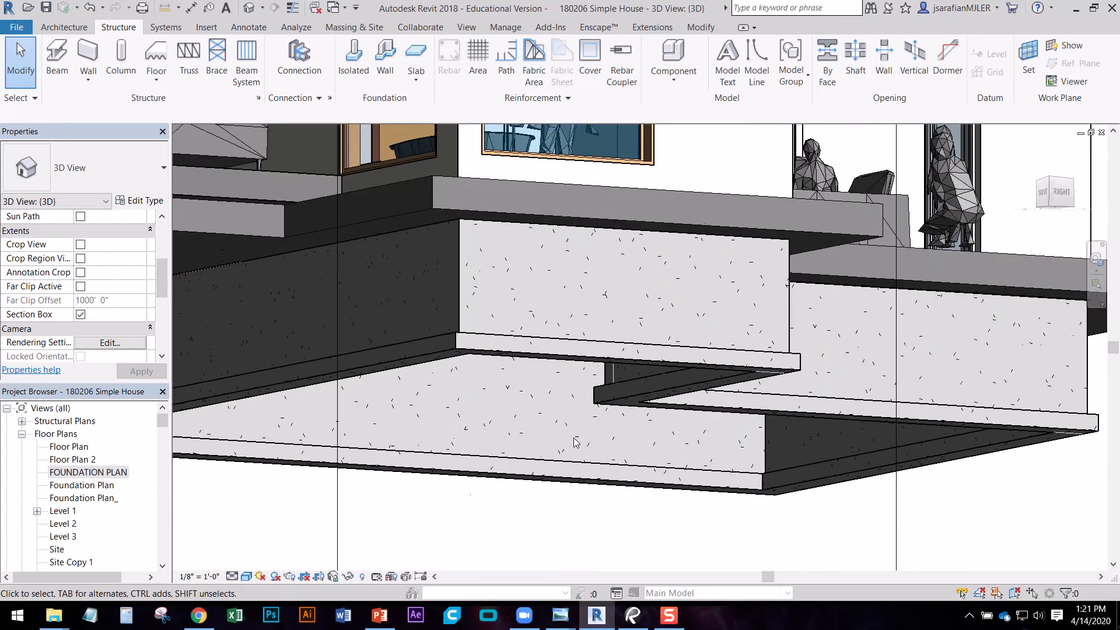
{"action": "double_click", "coordinate": [85, 473]}
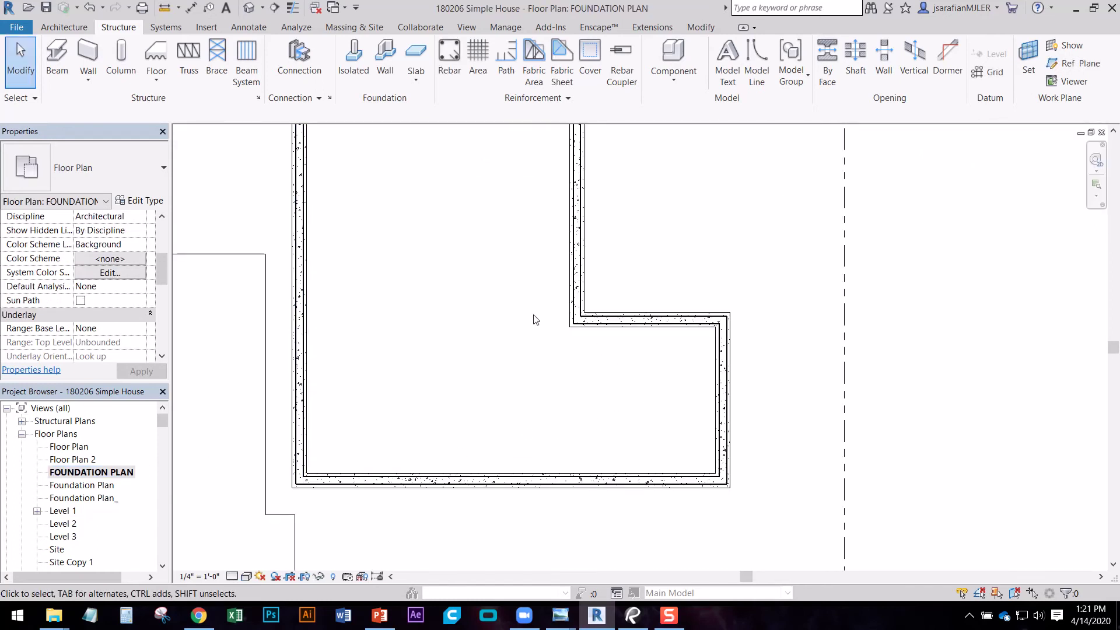
{"action": "scroll", "coordinate": [550, 338], "scroll_direction": "up", "scroll_amount": 3}
{"action": "scroll", "coordinate": [699, 310], "scroll_direction": "up", "scroll_amount": 2}
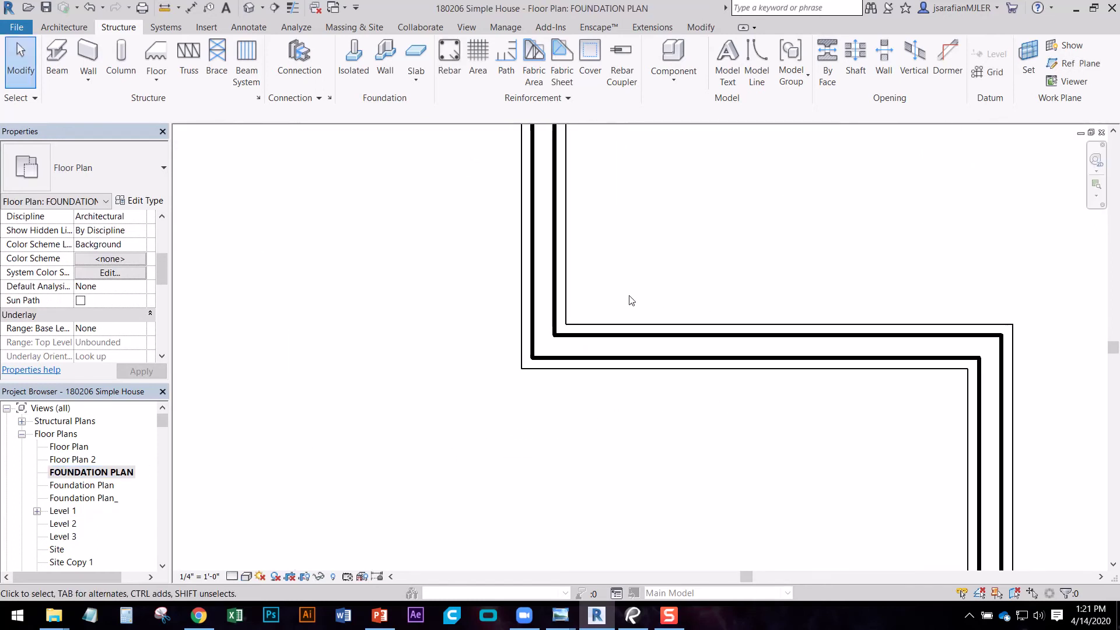
{"action": "scroll", "coordinate": [576, 330], "scroll_direction": "up", "scroll_amount": 2}
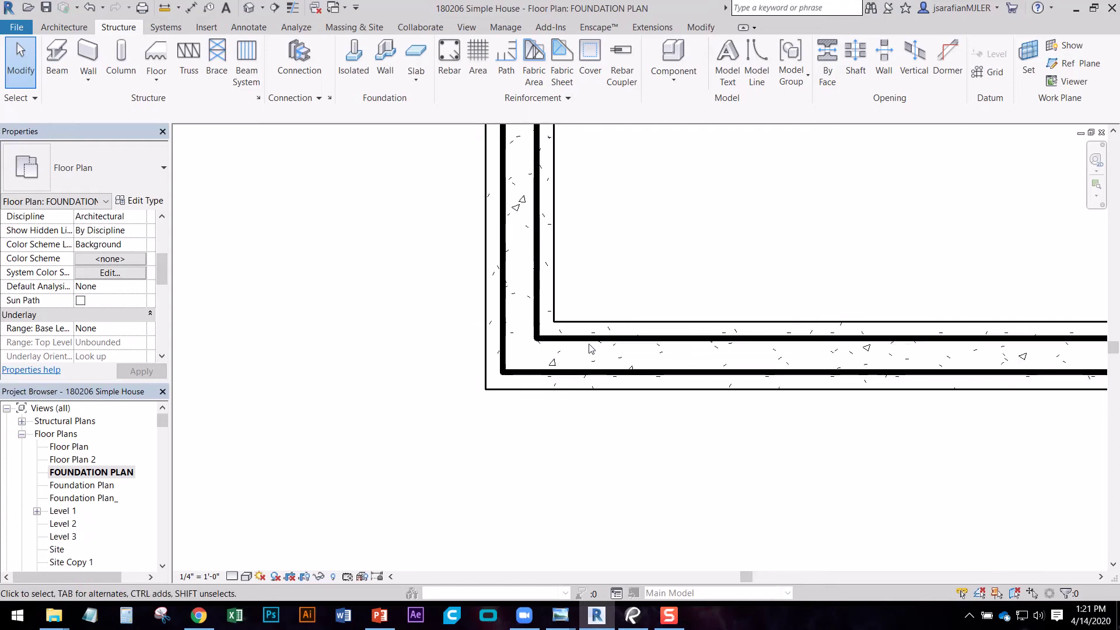
{"action": "left_click", "coordinate": [586, 357]}
{"action": "left_click", "coordinate": [586, 405]}
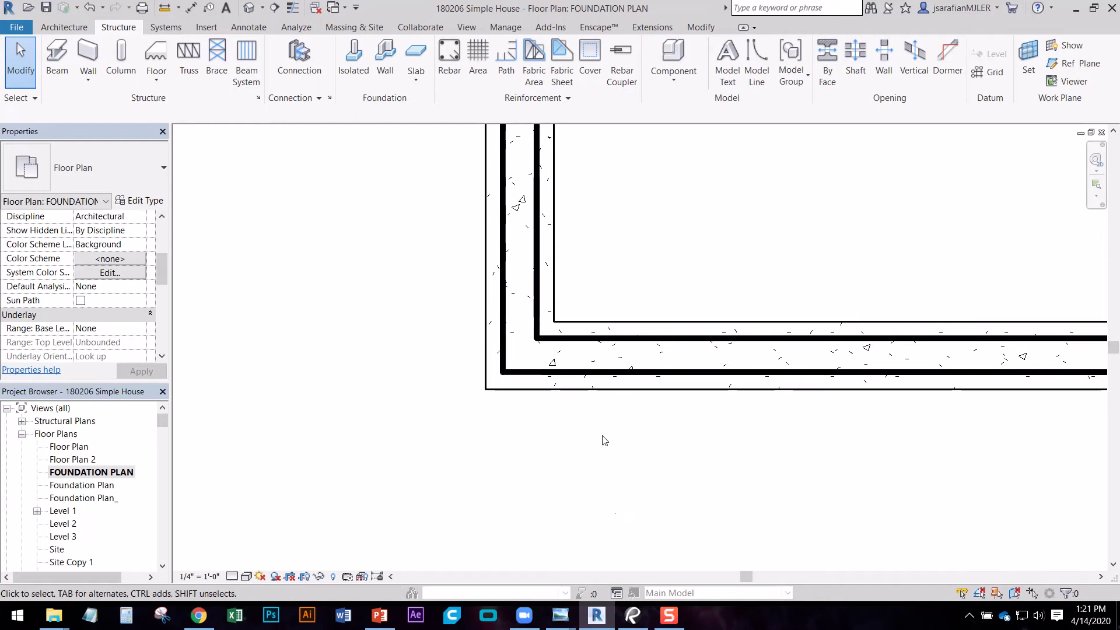
- Bring up the Foundation Plan Cut reference image, move it aside, then minimize it
{"action": "left_click", "coordinate": [561, 616]}
{"action": "left_click_drag", "start_coordinate": [671, 165], "coordinate": [258, 126]}
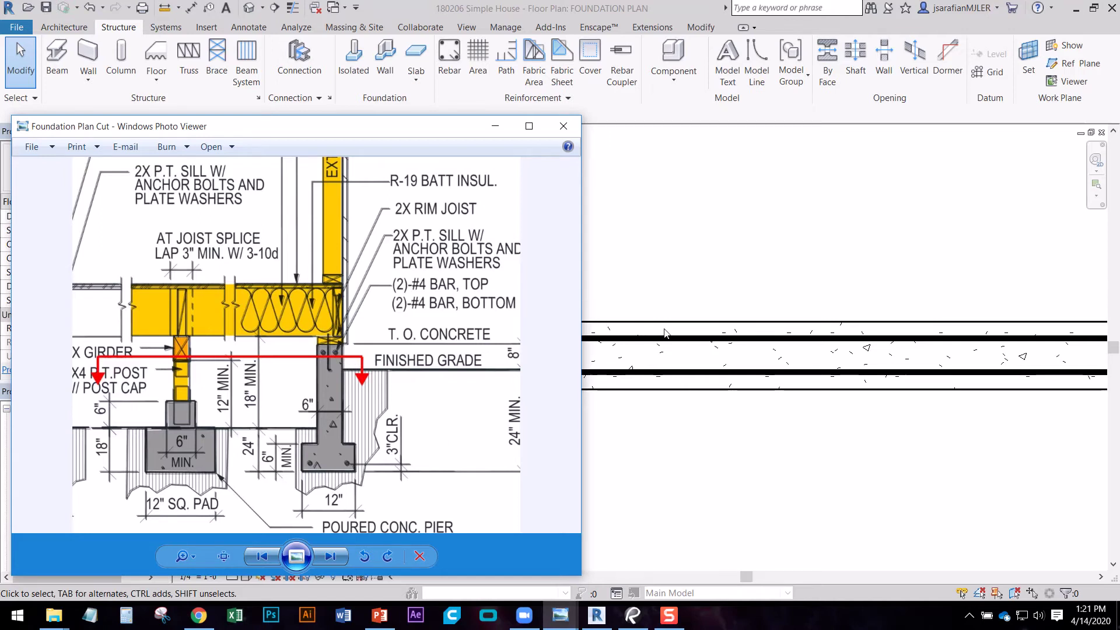
{"action": "left_click", "coordinate": [502, 132]}
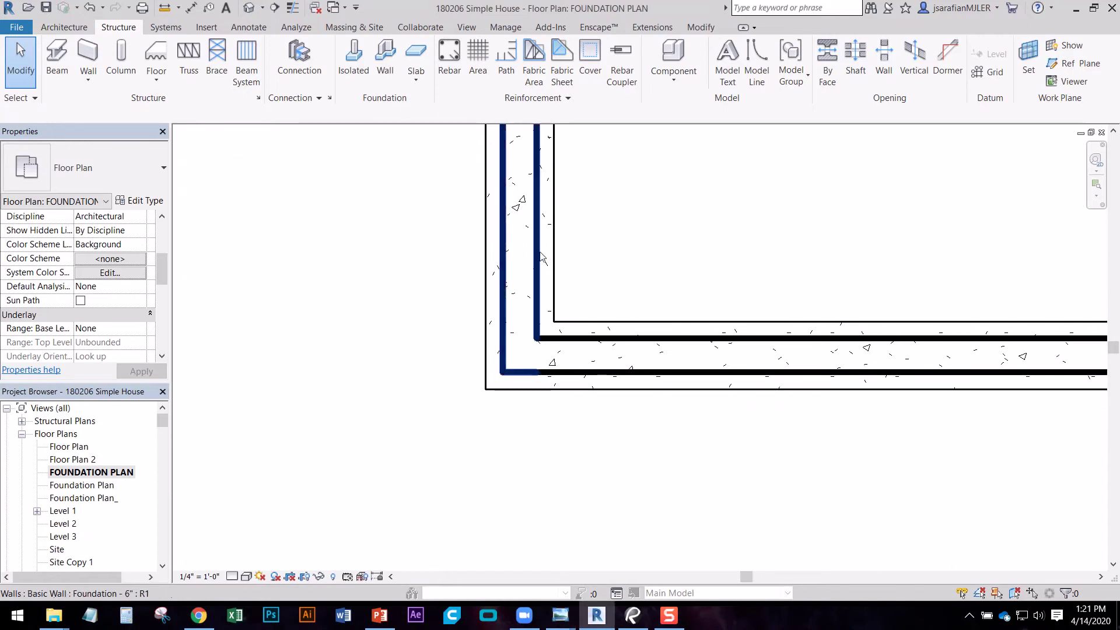
- Override the Structural Foundations projection lines to the Dash 1/8 pattern in Visibility/Graphics
{"action": "scroll", "coordinate": [560, 315], "scroll_direction": "down", "scroll_amount": 5}
{"action": "mouse_move", "coordinate": [581, 353]}
{"action": "middle_mouse_down"}
{"action": "mouse_move", "coordinate": [552, 340]}
{"action": "mouse_move", "coordinate": [557, 322]}
{"action": "mouse_move", "coordinate": [626, 331]}
{"action": "middle_mouse_up"}
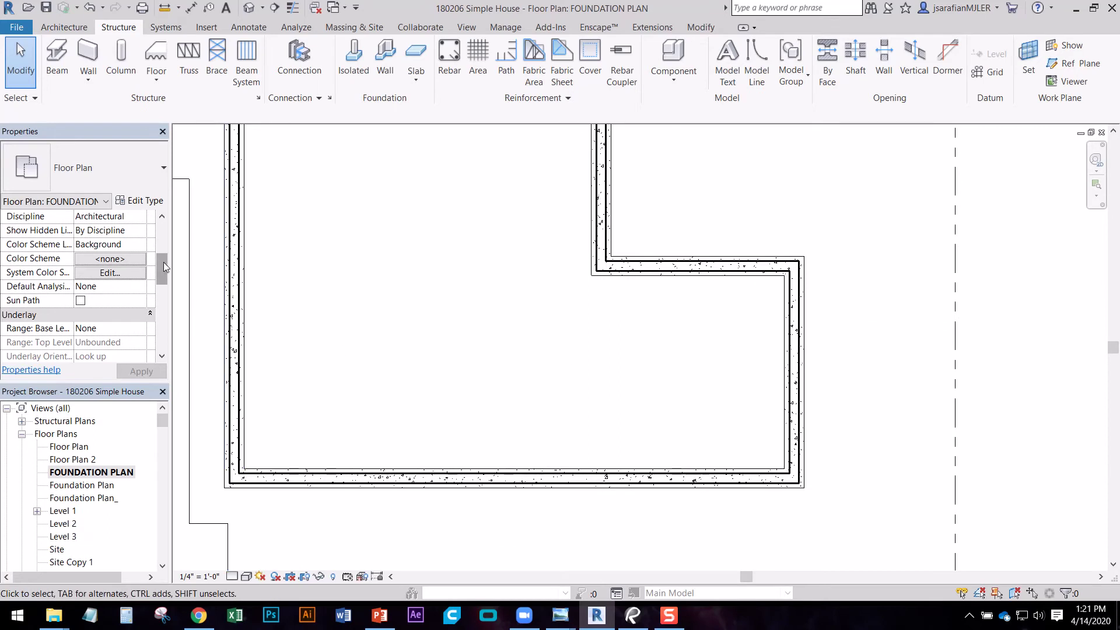
{"action": "left_click_drag", "start_coordinate": [164, 261], "coordinate": [158, 216]}
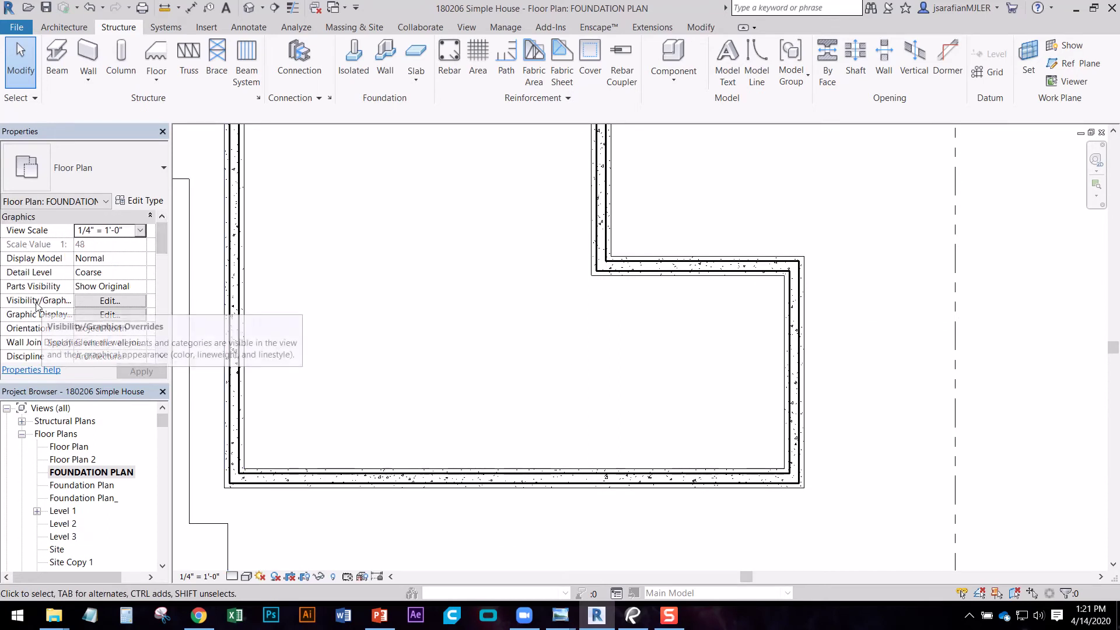
{"action": "left_click", "coordinate": [111, 302]}
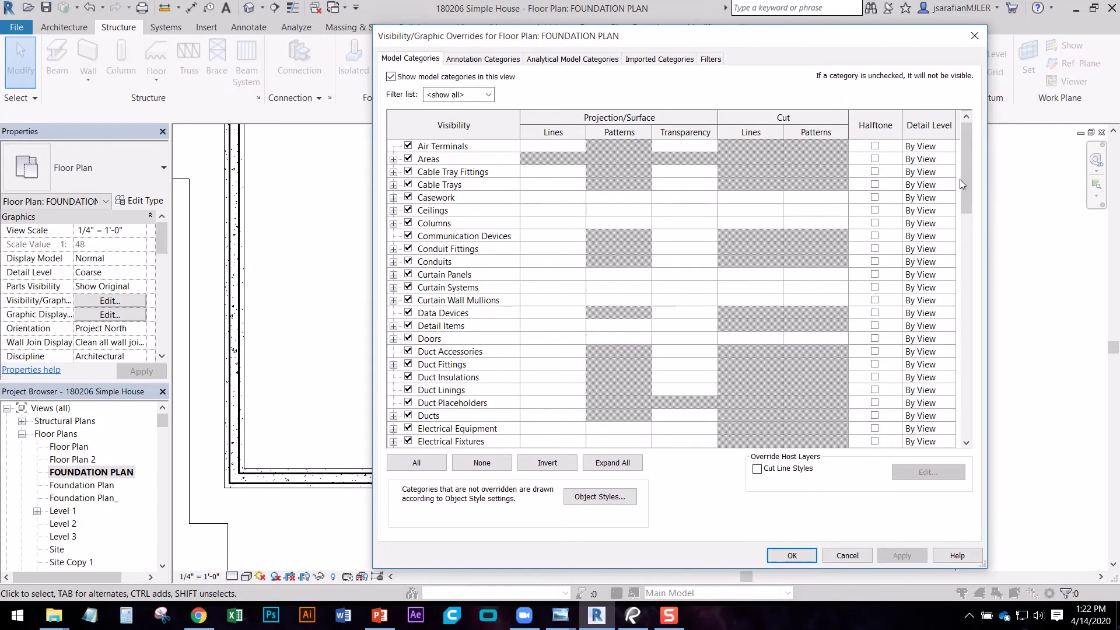
{"action": "left_click_drag", "start_coordinate": [965, 184], "coordinate": [966, 407]}
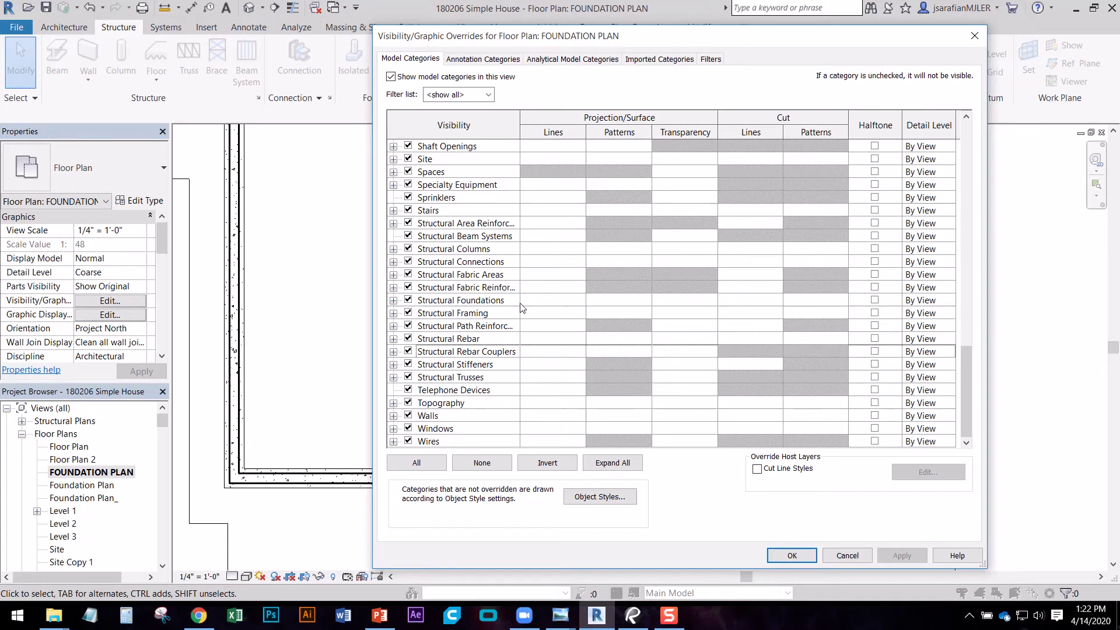
{"action": "left_click", "coordinate": [537, 301]}
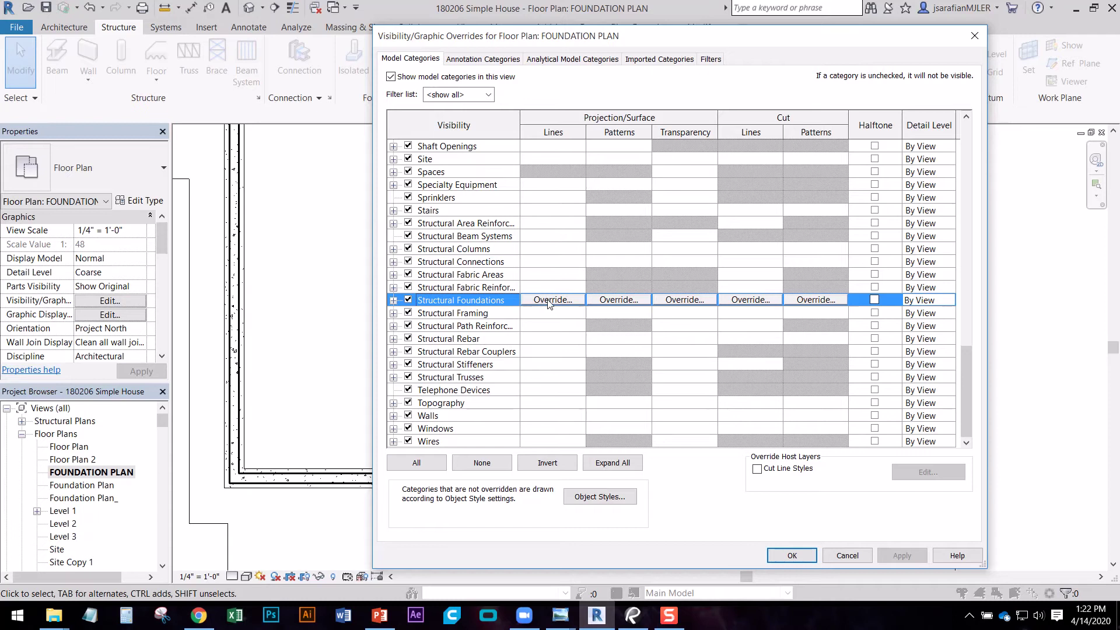
{"action": "left_click", "coordinate": [549, 301]}
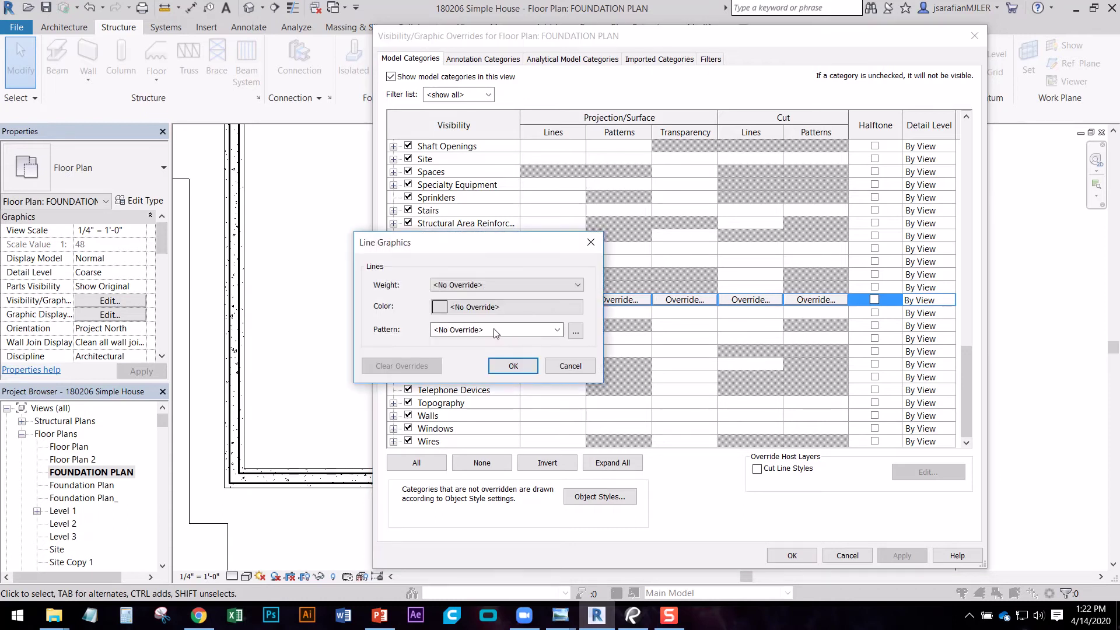
{"action": "left_click", "coordinate": [552, 330]}
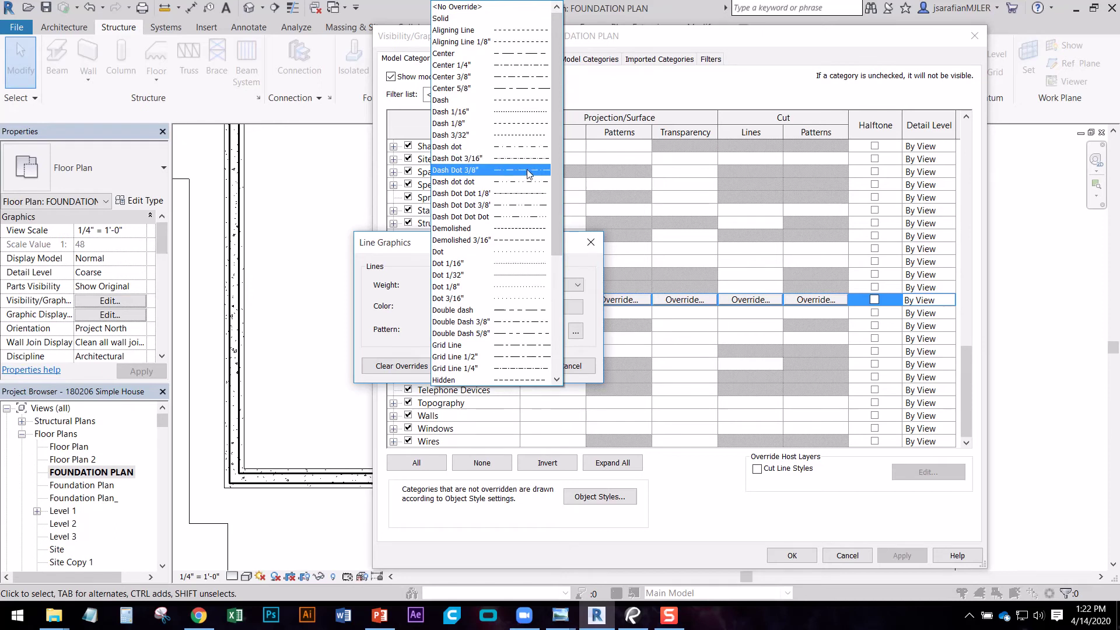
{"action": "left_click", "coordinate": [528, 123]}
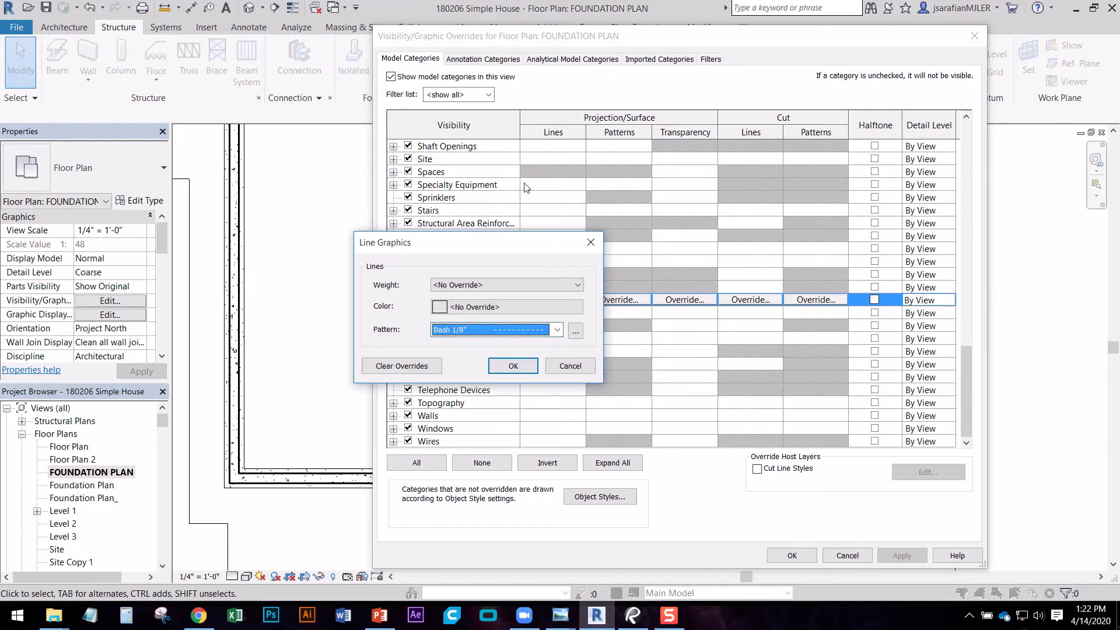
{"action": "left_click", "coordinate": [496, 363]}
{"action": "left_click", "coordinate": [792, 556]}
{"action": "scroll", "coordinate": [653, 265], "scroll_direction": "up", "scroll_amount": 3}
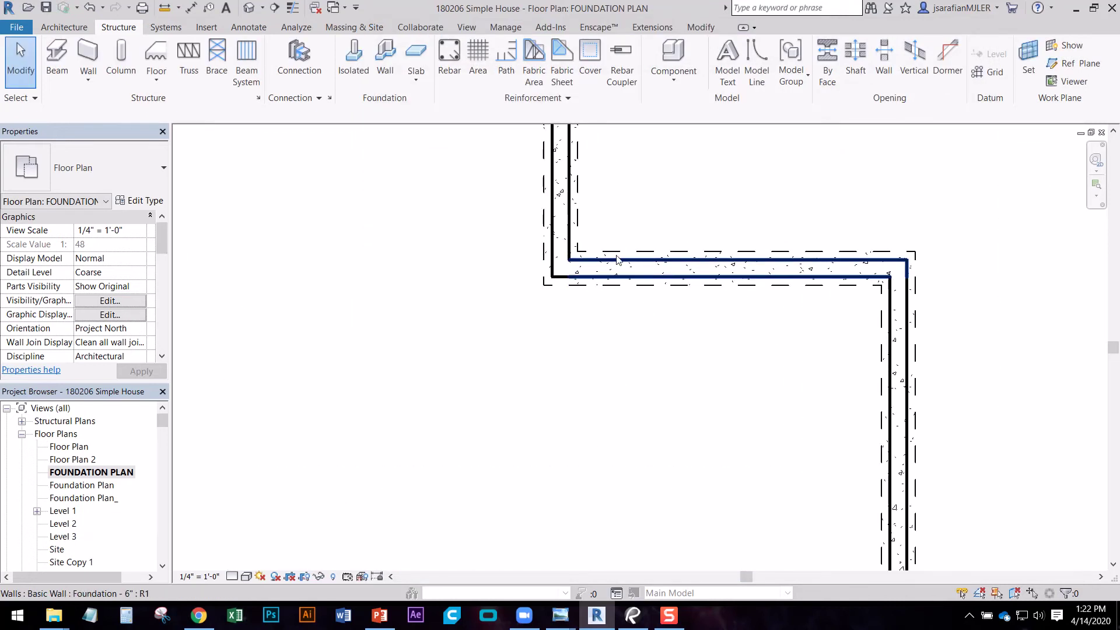
{"action": "mouse_move", "coordinate": [521, 385]}
{"action": "middle_mouse_down"}
{"action": "mouse_move", "coordinate": [658, 390]}
{"action": "mouse_move", "coordinate": [650, 355]}
{"action": "mouse_move", "coordinate": [663, 467]}
{"action": "mouse_move", "coordinate": [635, 420]}
{"action": "middle_mouse_up"}
{"action": "scroll", "coordinate": [727, 347], "scroll_direction": "down", "scroll_amount": 2}
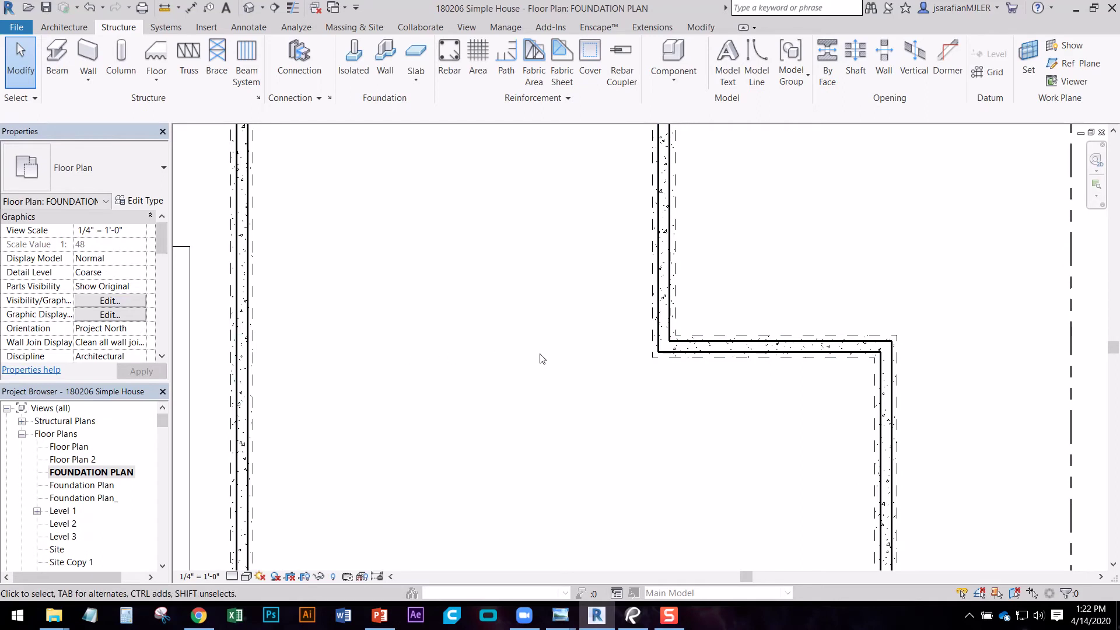
{"action": "middle_click_drag", "start_coordinate": [539, 420], "coordinate": [565, 366]}
{"action": "scroll", "coordinate": [565, 365], "scroll_direction": "down", "scroll_amount": 1}
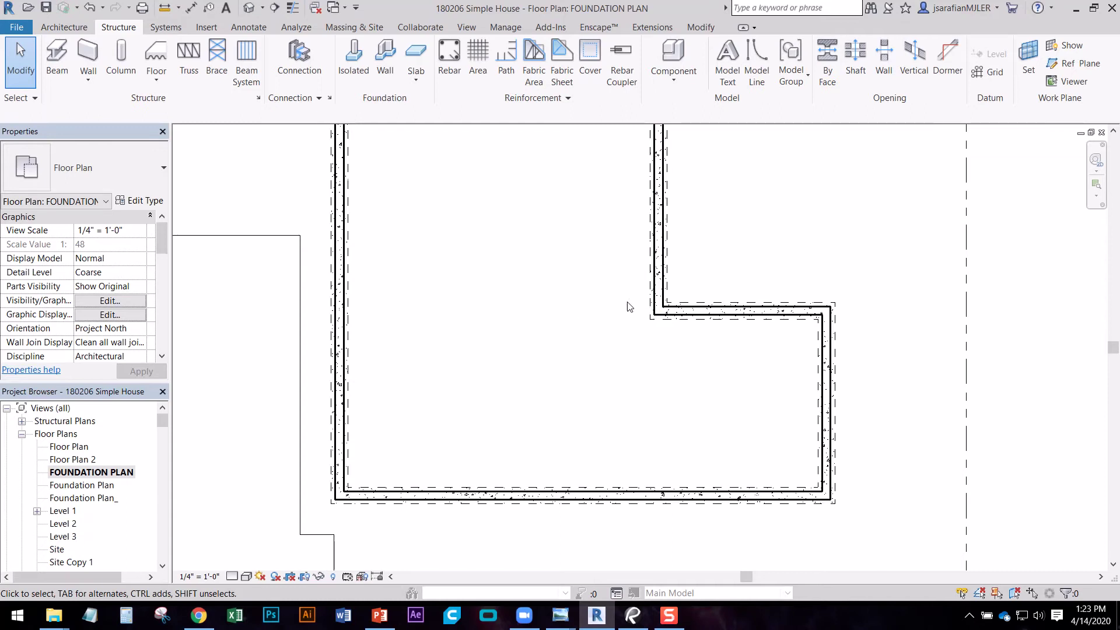
{"action": "middle_click_drag", "start_coordinate": [568, 366], "coordinate": [597, 307]}
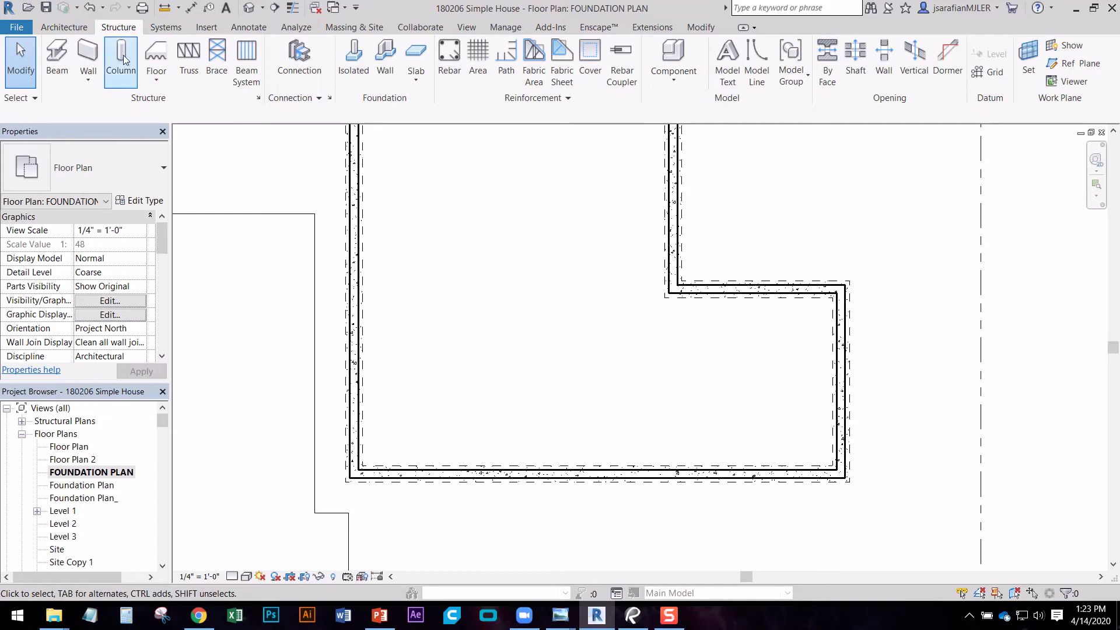
- Load the 4x12 type of the Structural Framing > Wood > Dimension Lumber family
{"action": "left_click", "coordinate": [207, 27]}
{"action": "left_click", "coordinate": [524, 82]}
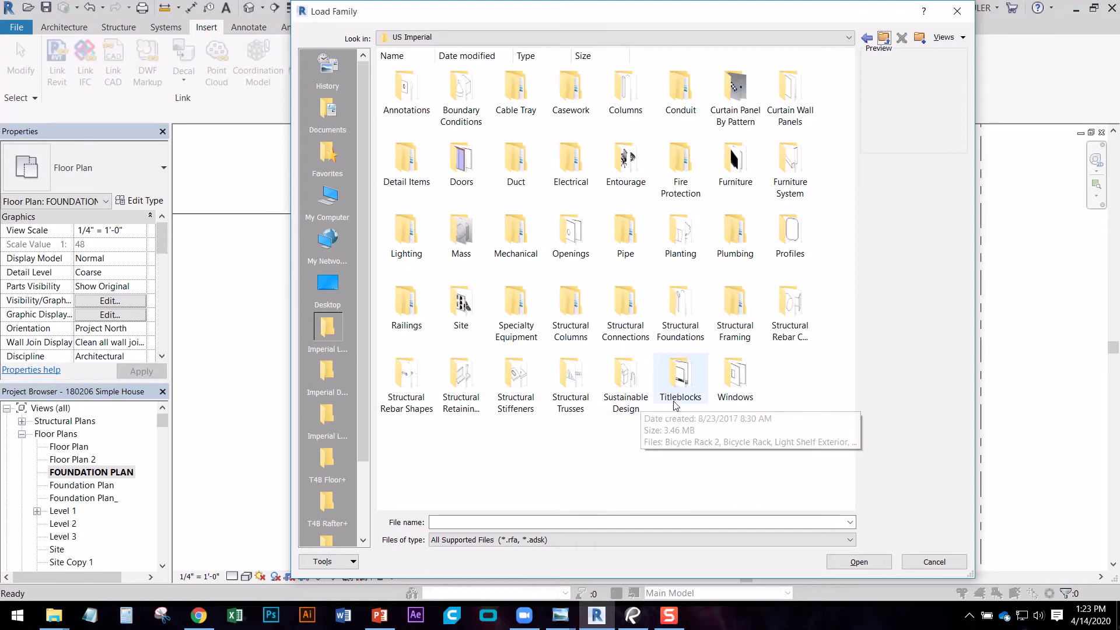
{"action": "double_click", "coordinate": [737, 335]}
{"action": "double_click", "coordinate": [623, 93]}
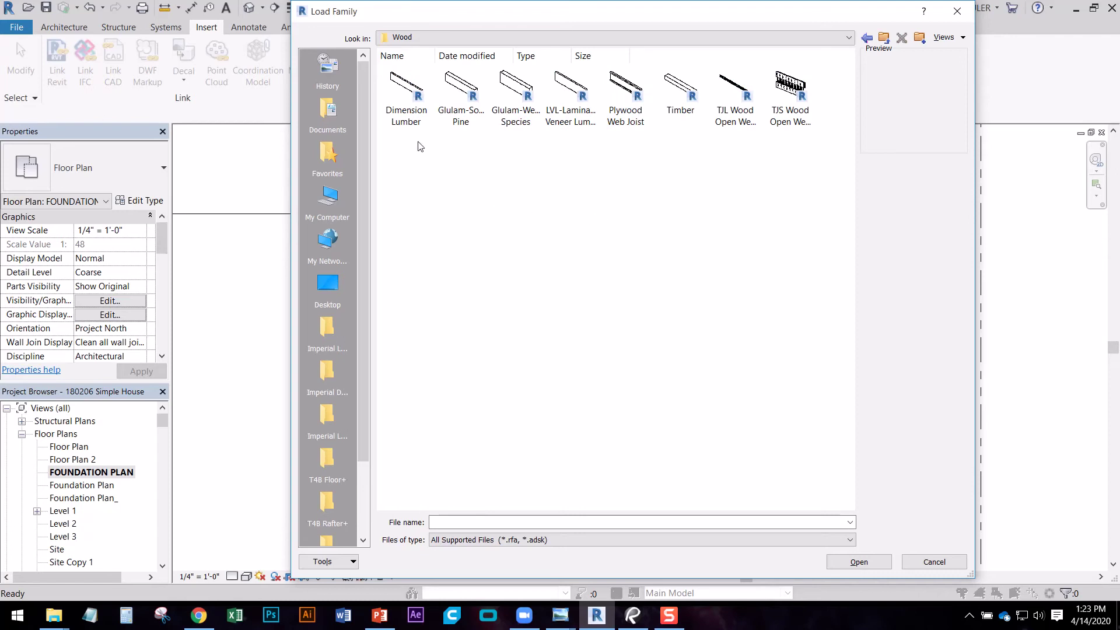
{"action": "double_click", "coordinate": [422, 120]}
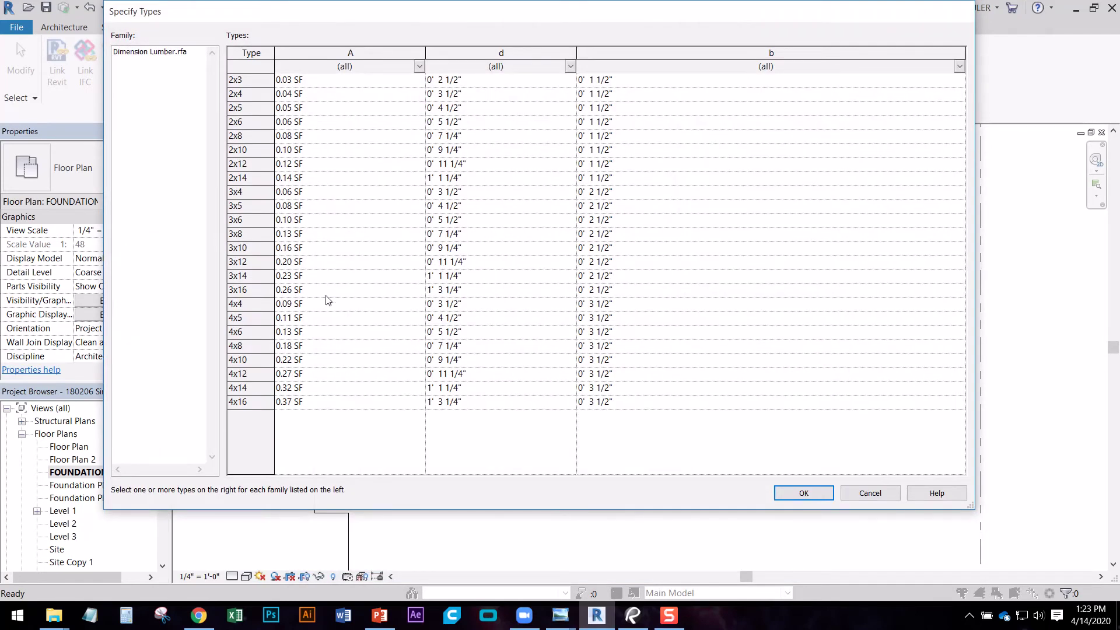
{"action": "left_click", "coordinate": [251, 375]}
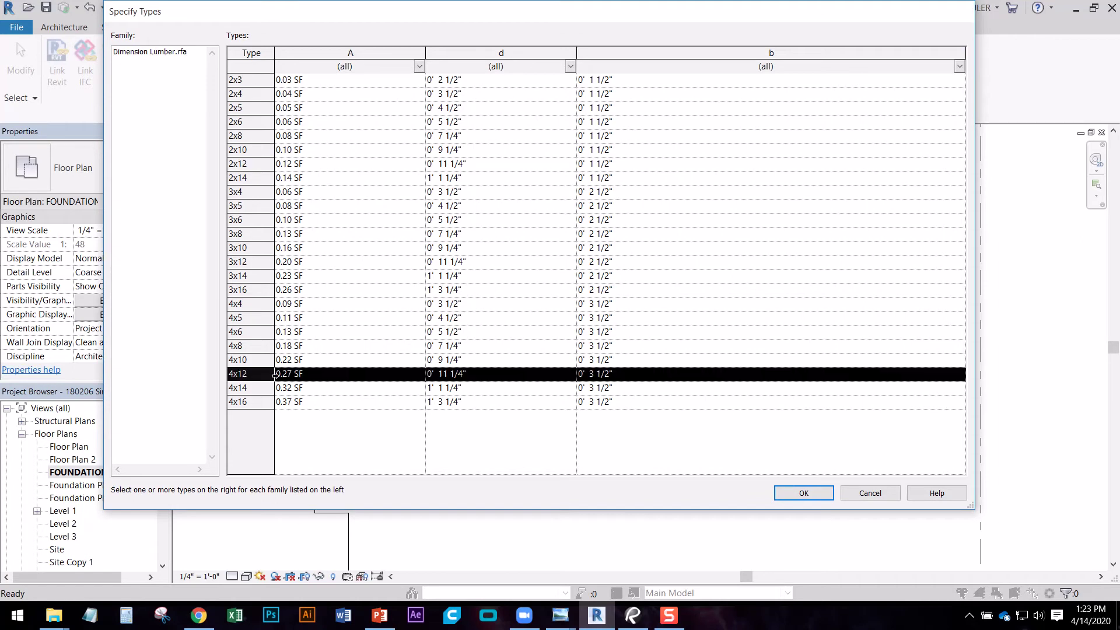
{"action": "left_click", "coordinate": [804, 494]}
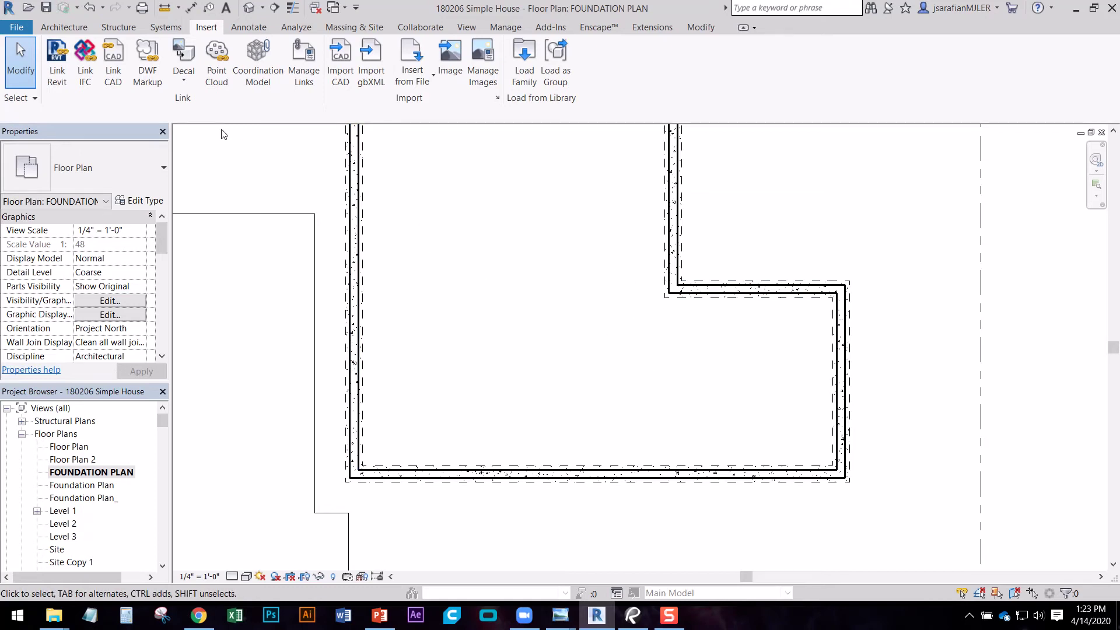
- Draw a 4x12 beam from the inner wall corner to the left foundation wall
{"action": "left_click", "coordinate": [117, 29]}
{"action": "left_click", "coordinate": [57, 63]}
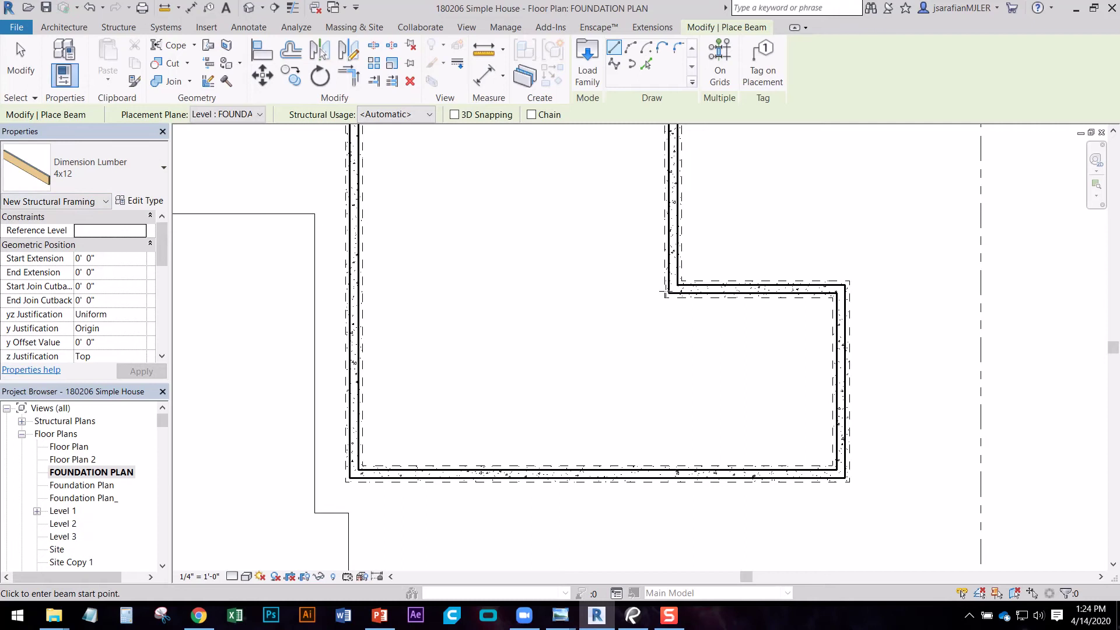
{"action": "scroll", "coordinate": [665, 290], "scroll_direction": "up", "scroll_amount": 5}
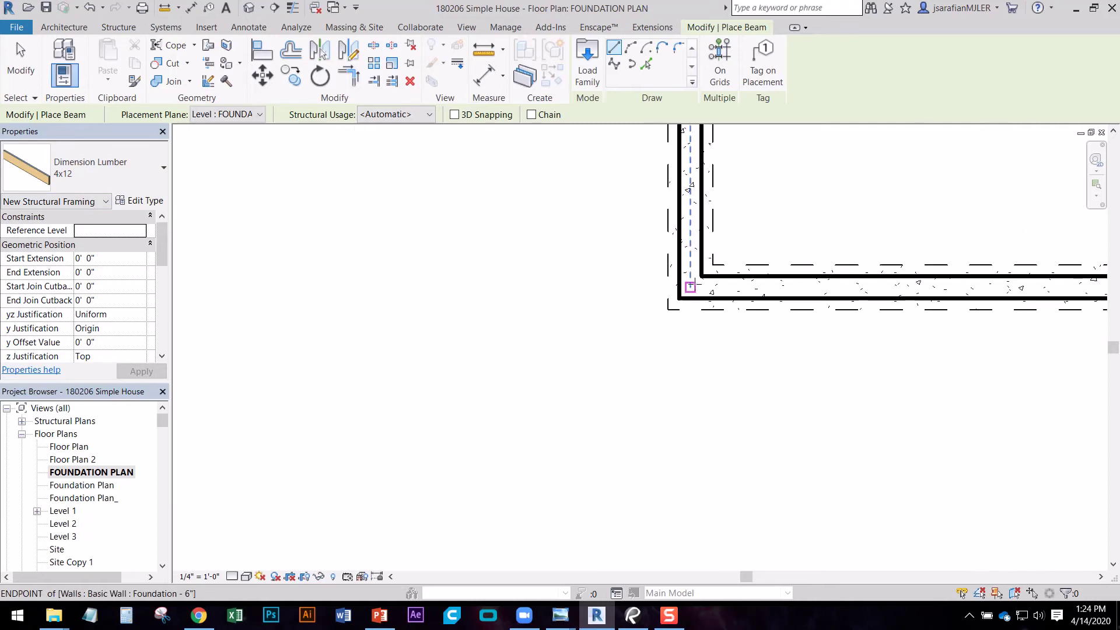
{"action": "left_click", "coordinate": [690, 287]}
{"action": "scroll", "coordinate": [557, 277], "scroll_direction": "down", "scroll_amount": 3}
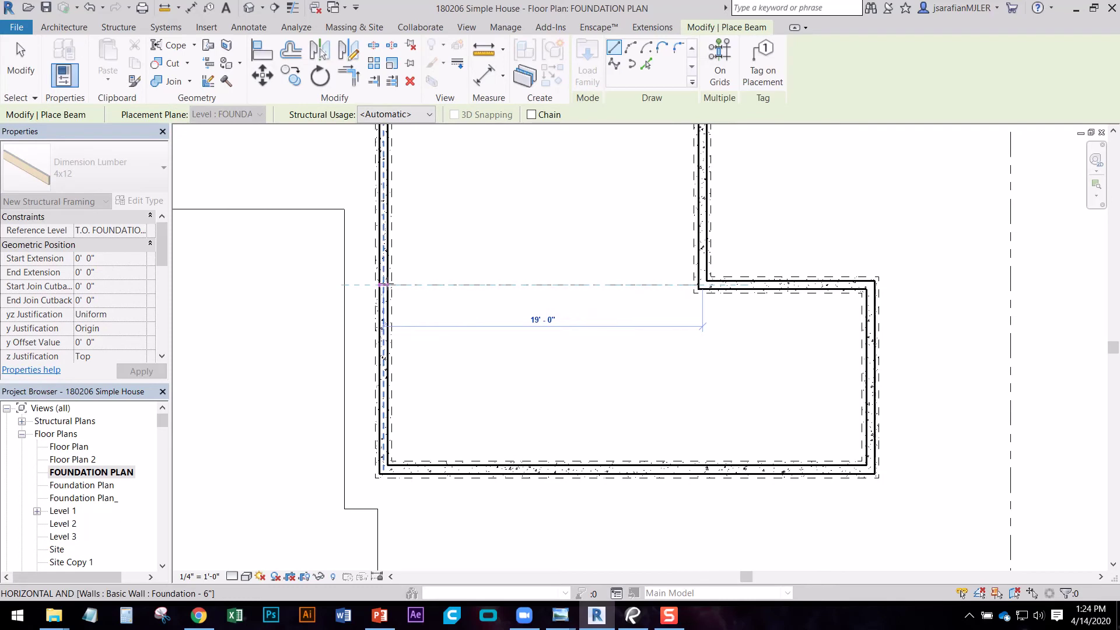
{"action": "left_click", "coordinate": [380, 285]}
{"action": "scroll", "coordinate": [578, 306], "scroll_direction": "up", "scroll_amount": 2}
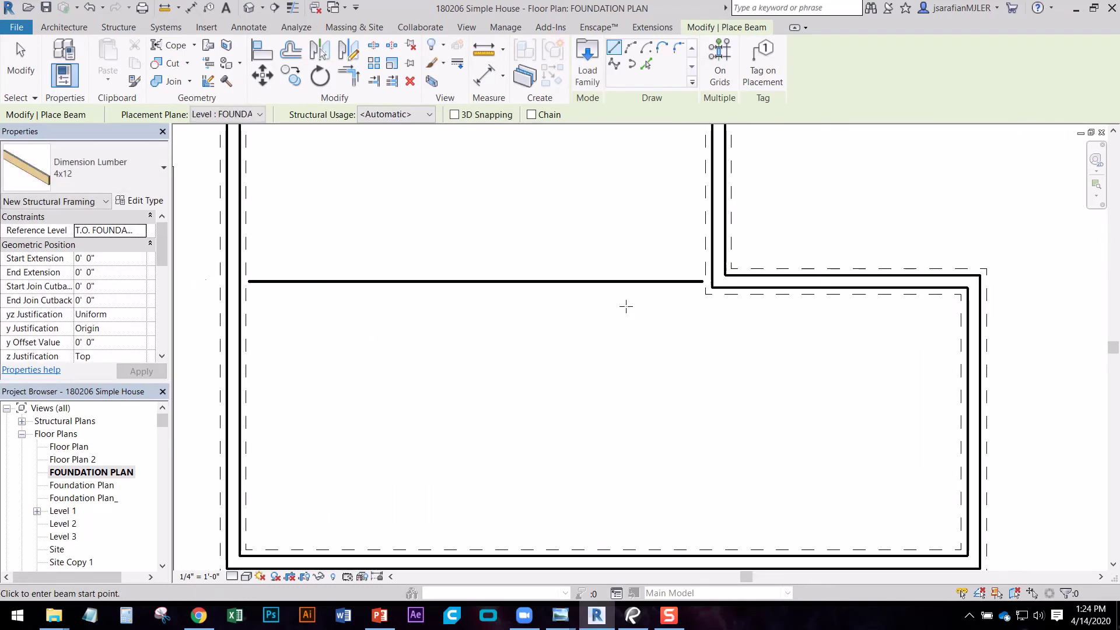
{"action": "key", "text": "Escape"}
{"action": "key", "text": "Escape"}
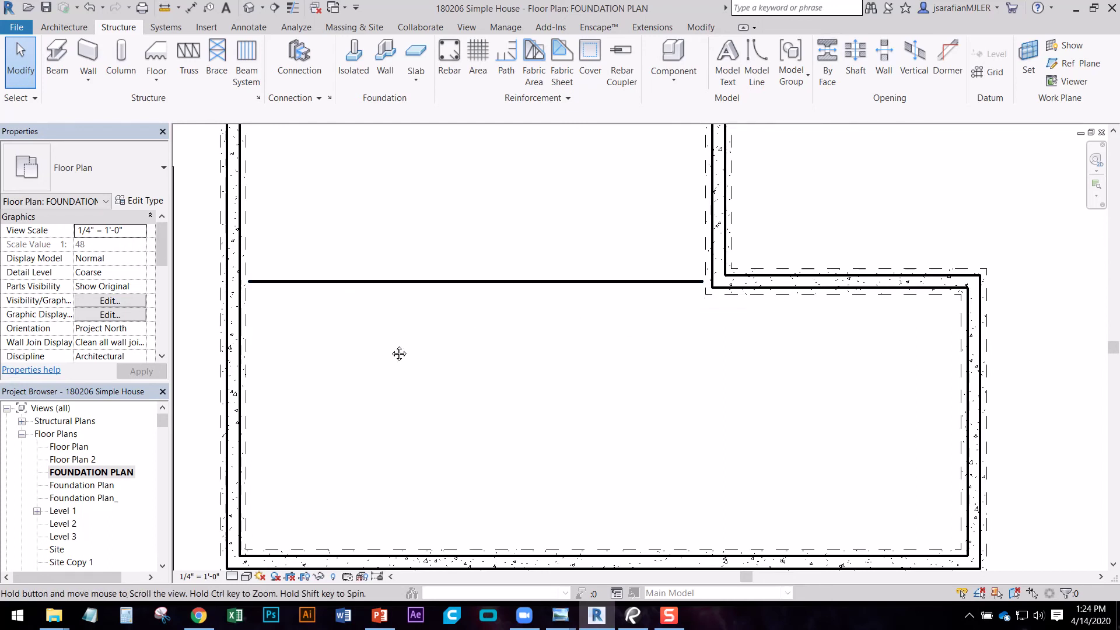
- Set the plan view's detail level to Fine so the beam's width shows
{"action": "scroll", "coordinate": [426, 325], "scroll_direction": "down", "scroll_amount": 1}
{"action": "scroll", "coordinate": [240, 542], "scroll_direction": "up", "scroll_amount": 1}
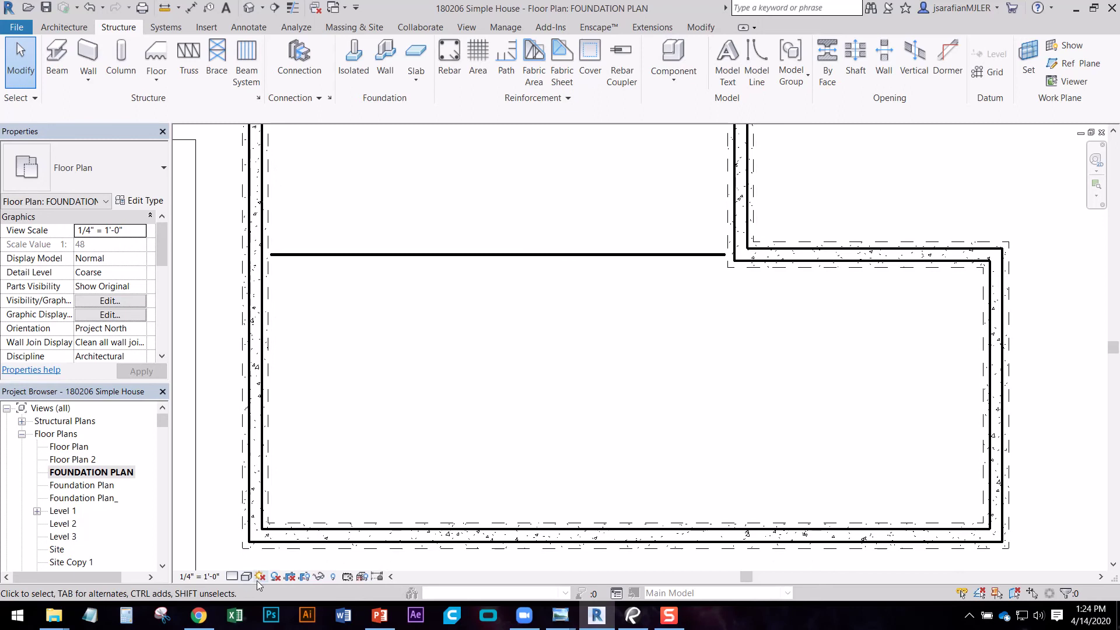
{"action": "left_click", "coordinate": [233, 576]}
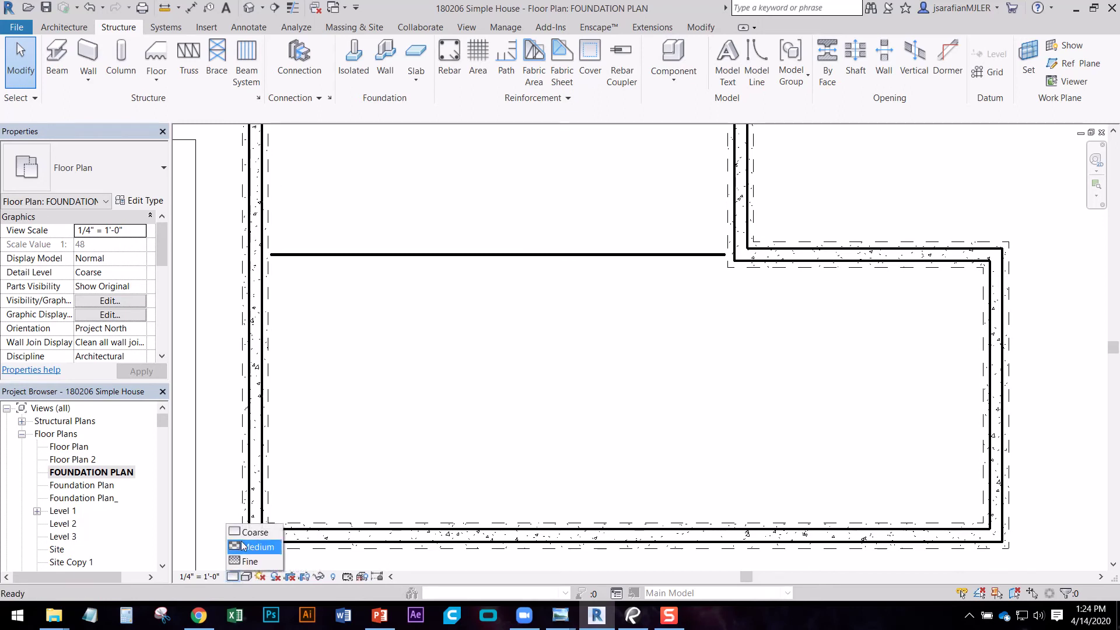
{"action": "left_click", "coordinate": [252, 560]}
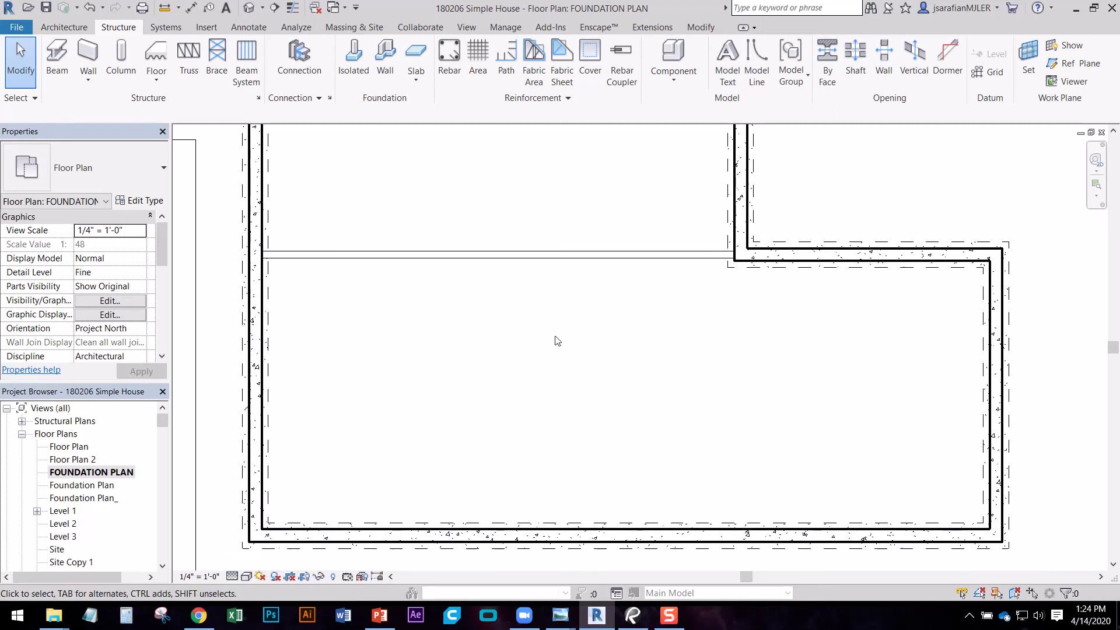
{"action": "middle_click_drag", "start_coordinate": [713, 268], "coordinate": [598, 328]}
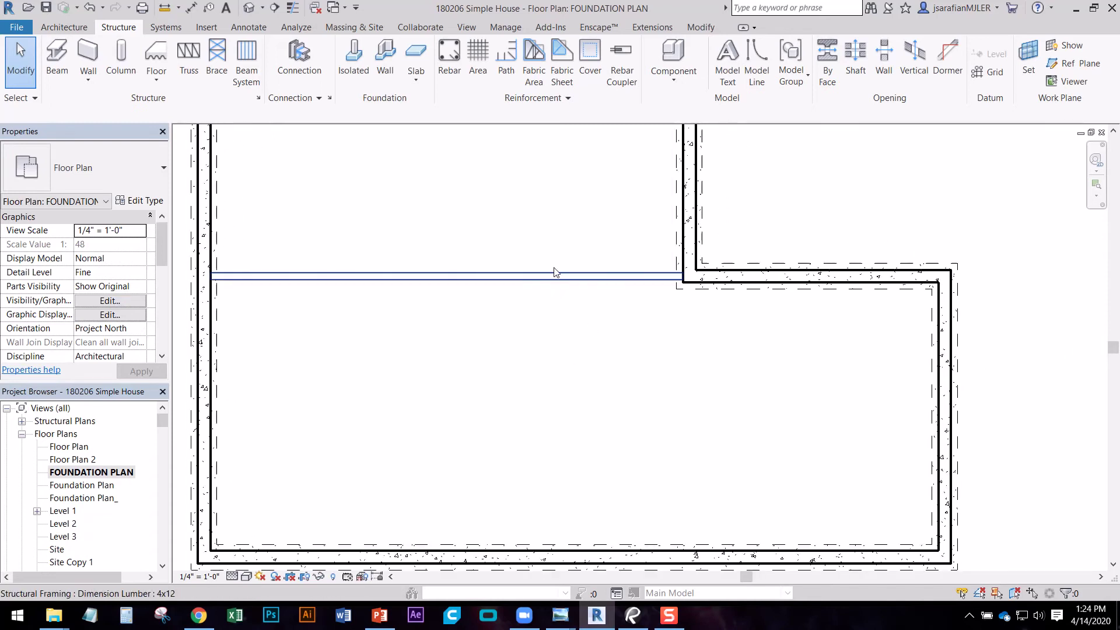
{"action": "middle_click_drag", "start_coordinate": [472, 350], "coordinate": [493, 333]}
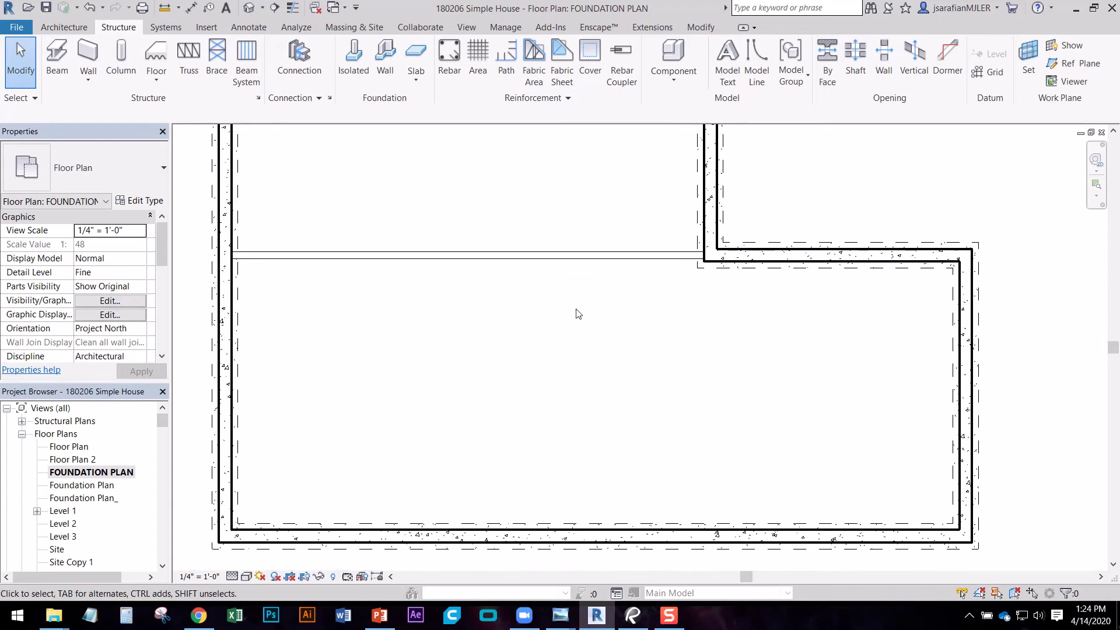
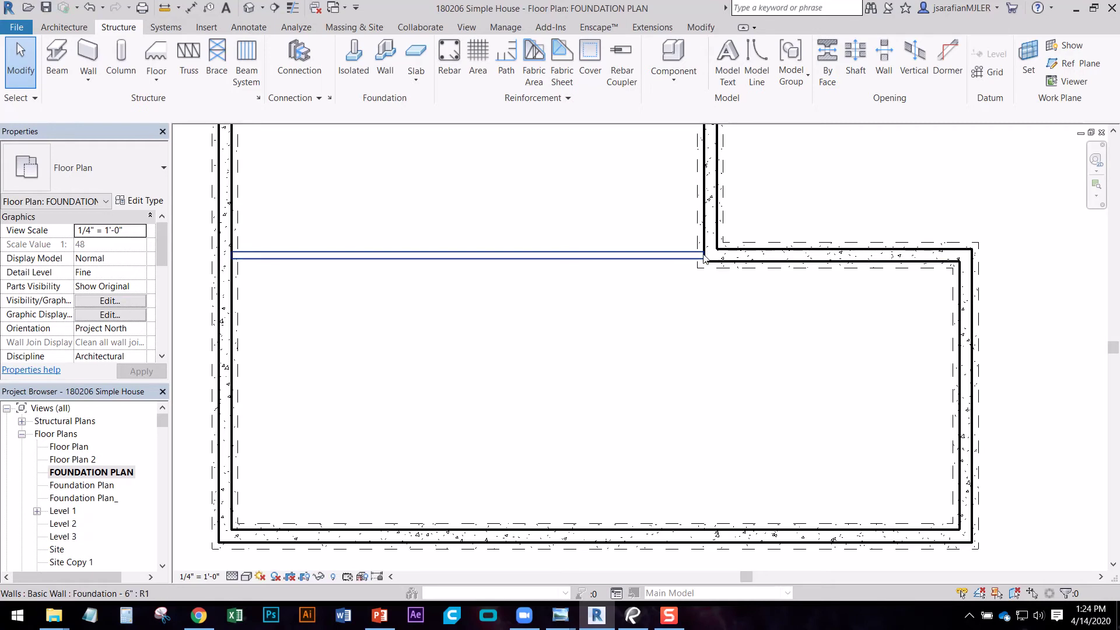
- Center the beam's end in view and try loading the Wood Timber Column family, which fails
{"action": "middle_click_drag", "start_coordinate": [498, 304], "coordinate": [563, 260]}
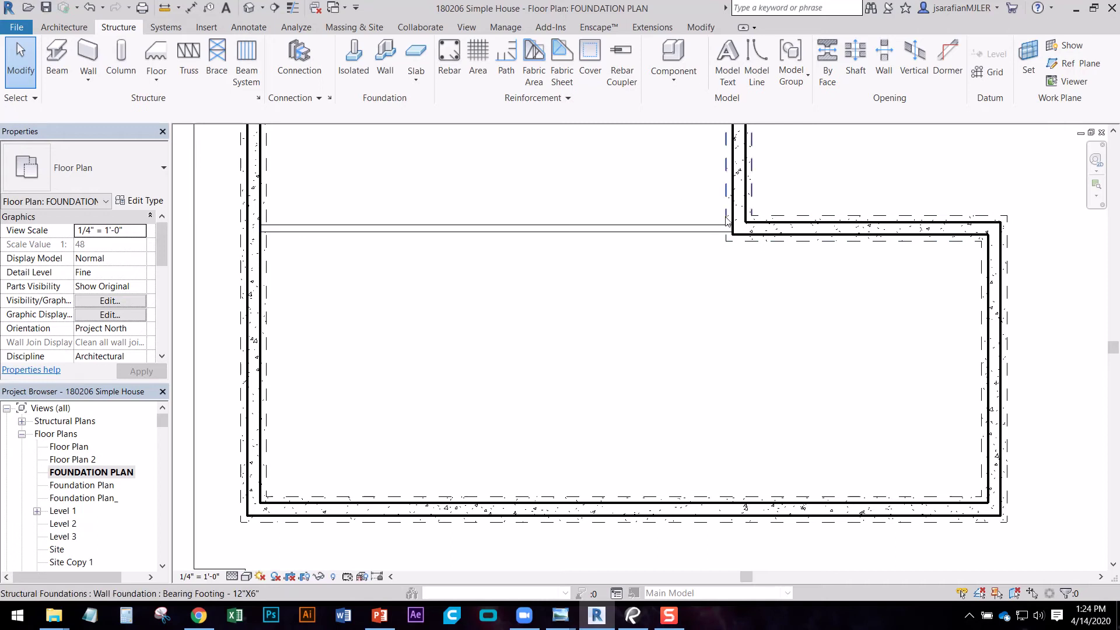
{"action": "middle_click_drag", "start_coordinate": [490, 308], "coordinate": [447, 318]}
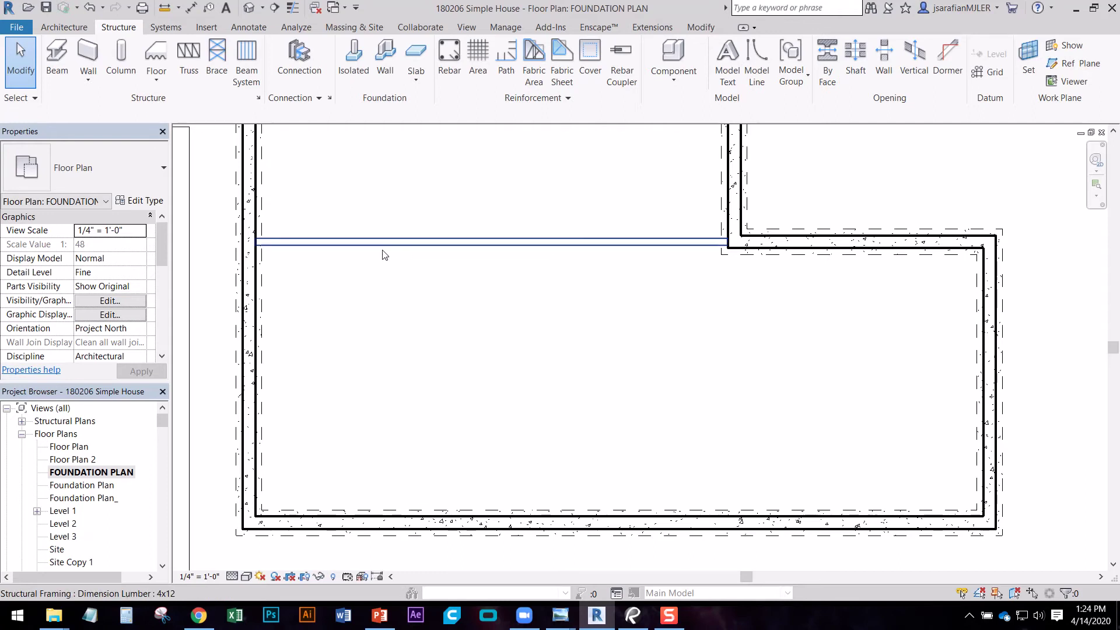
{"action": "middle_click_drag", "start_coordinate": [347, 213], "coordinate": [341, 258]}
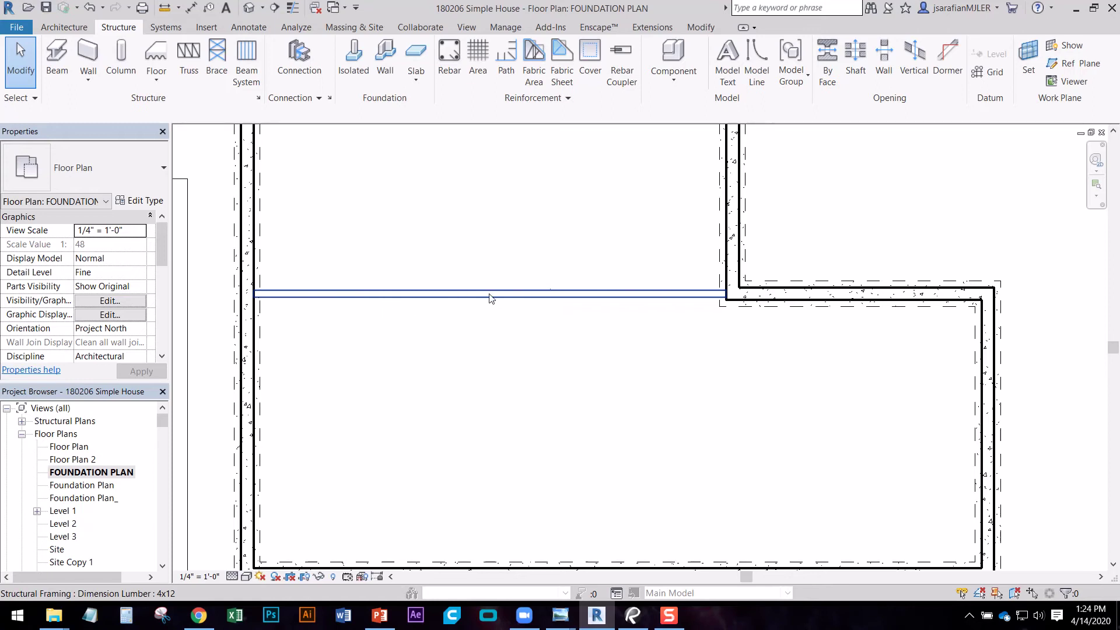
{"action": "middle_click_drag", "start_coordinate": [388, 224], "coordinate": [382, 257]}
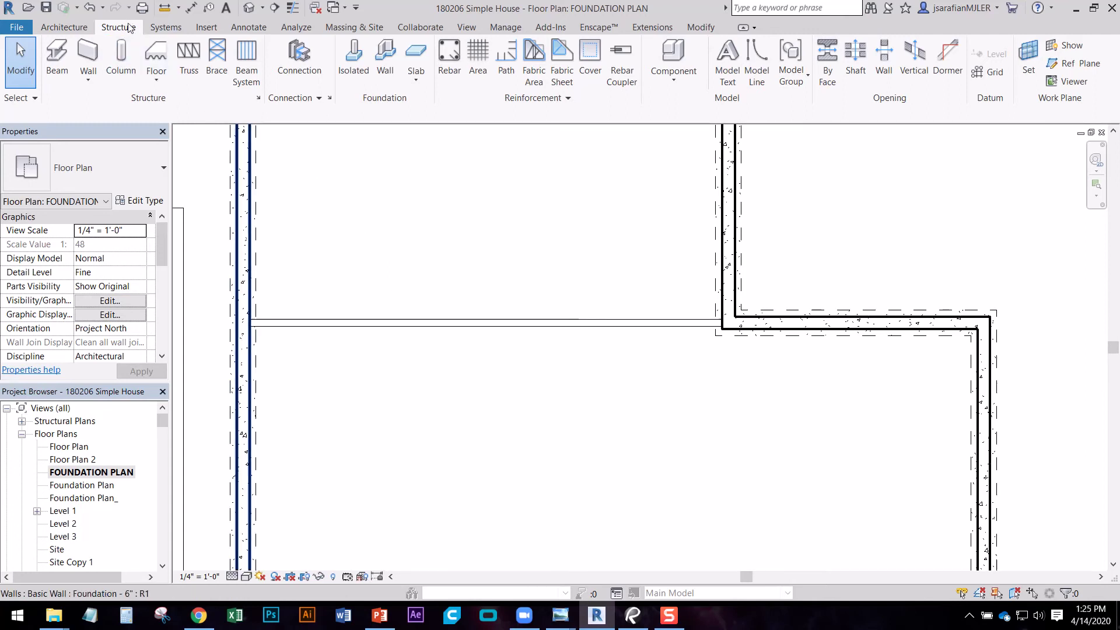
{"action": "left_click", "coordinate": [122, 61]}
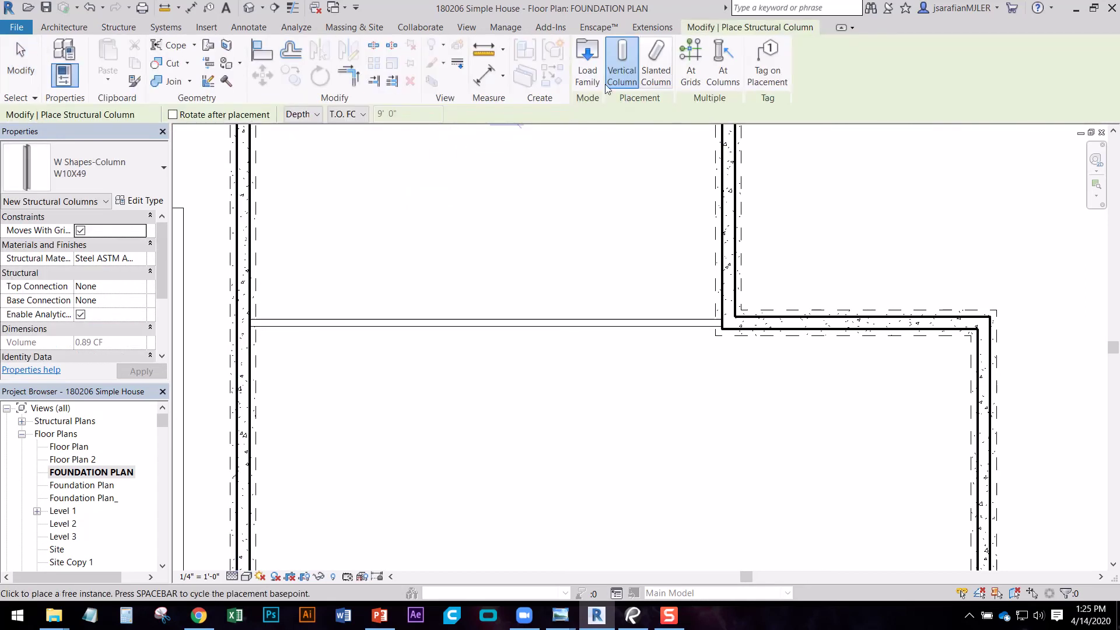
{"action": "left_click", "coordinate": [588, 79]}
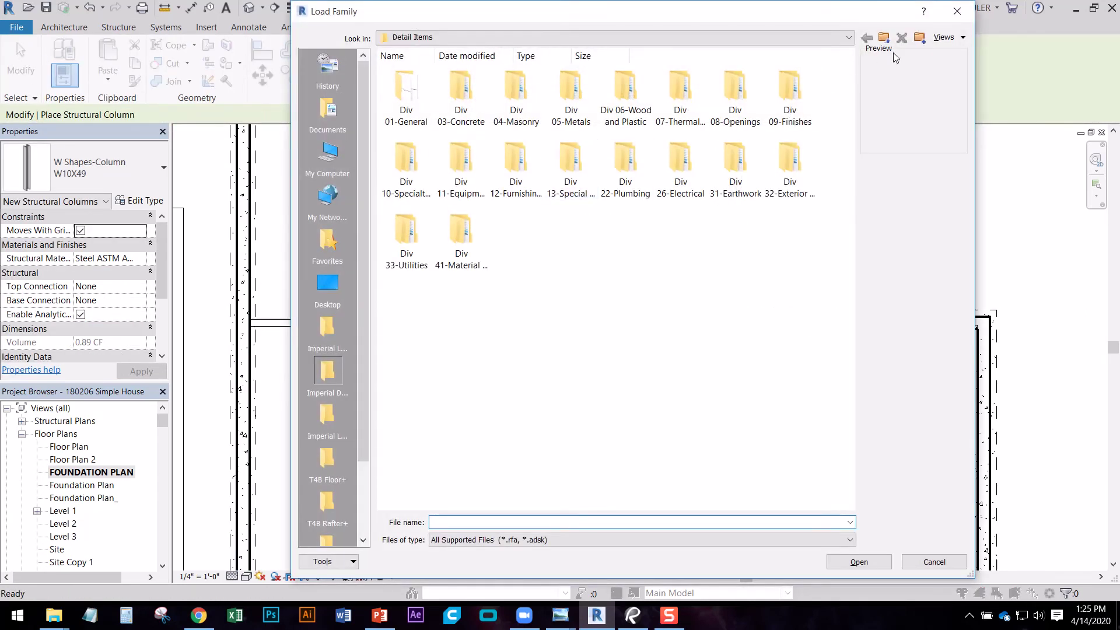
{"action": "left_click", "coordinate": [884, 38]}
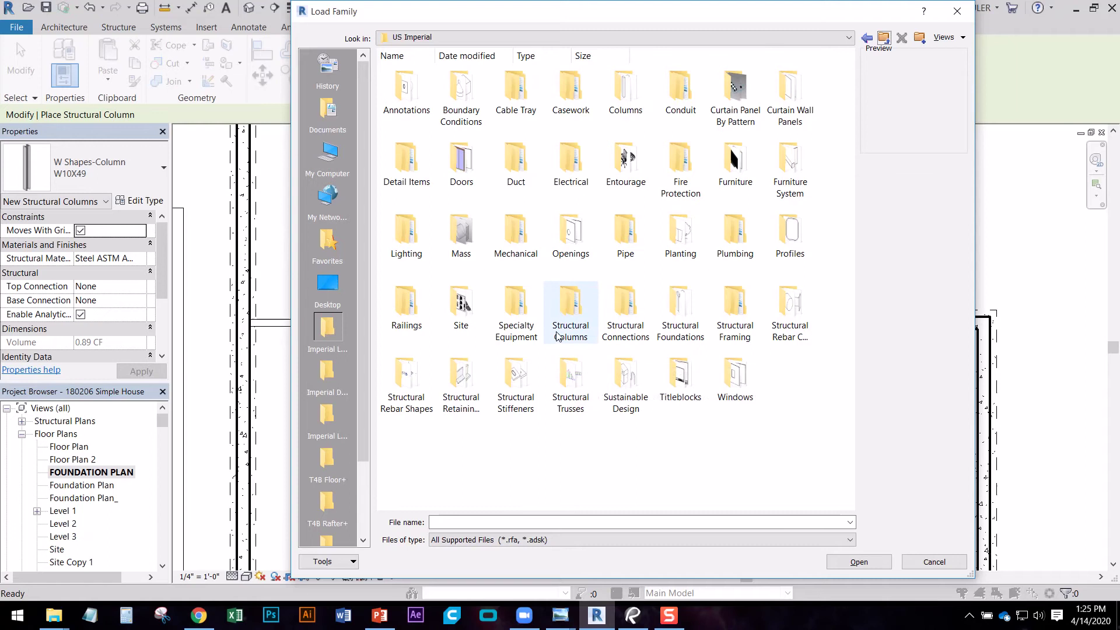
{"action": "double_click", "coordinate": [626, 93]}
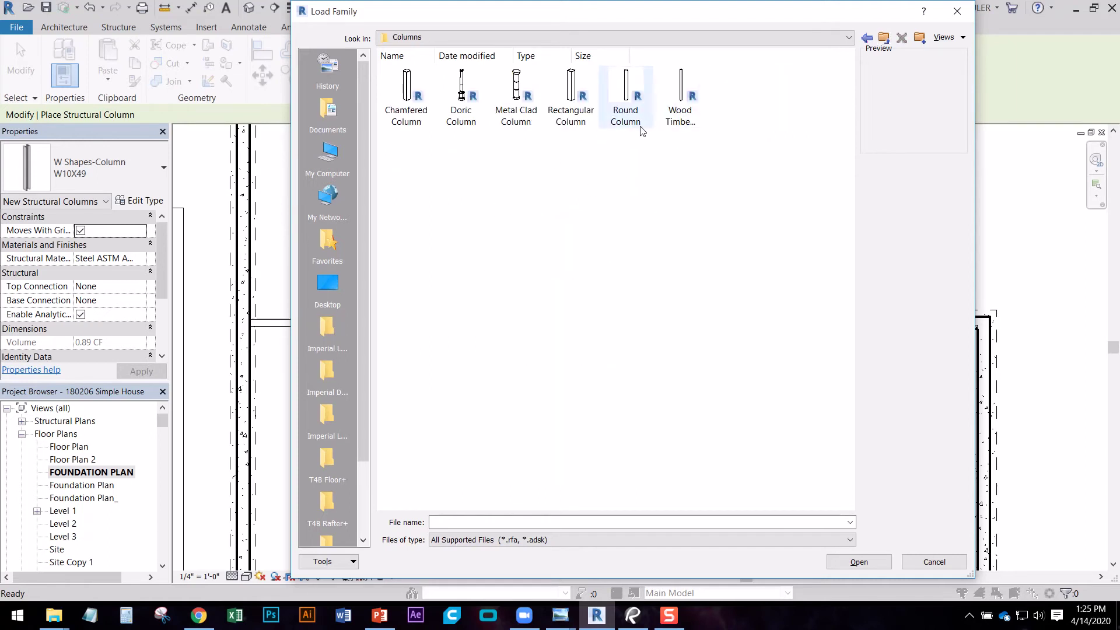
{"action": "left_click", "coordinate": [671, 124]}
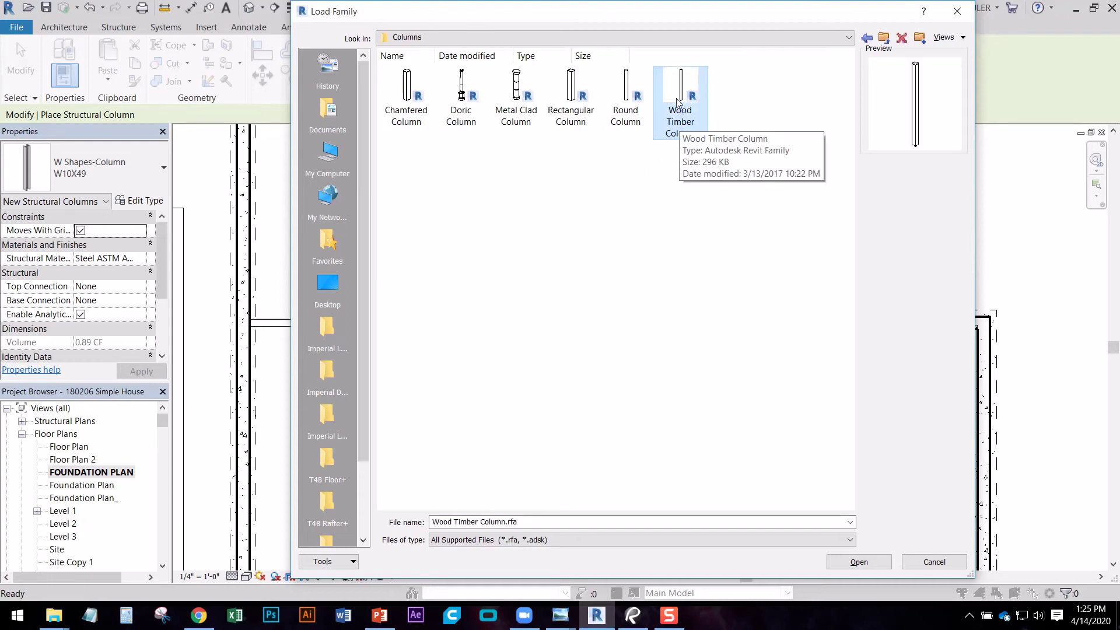
{"action": "double_click", "coordinate": [675, 99]}
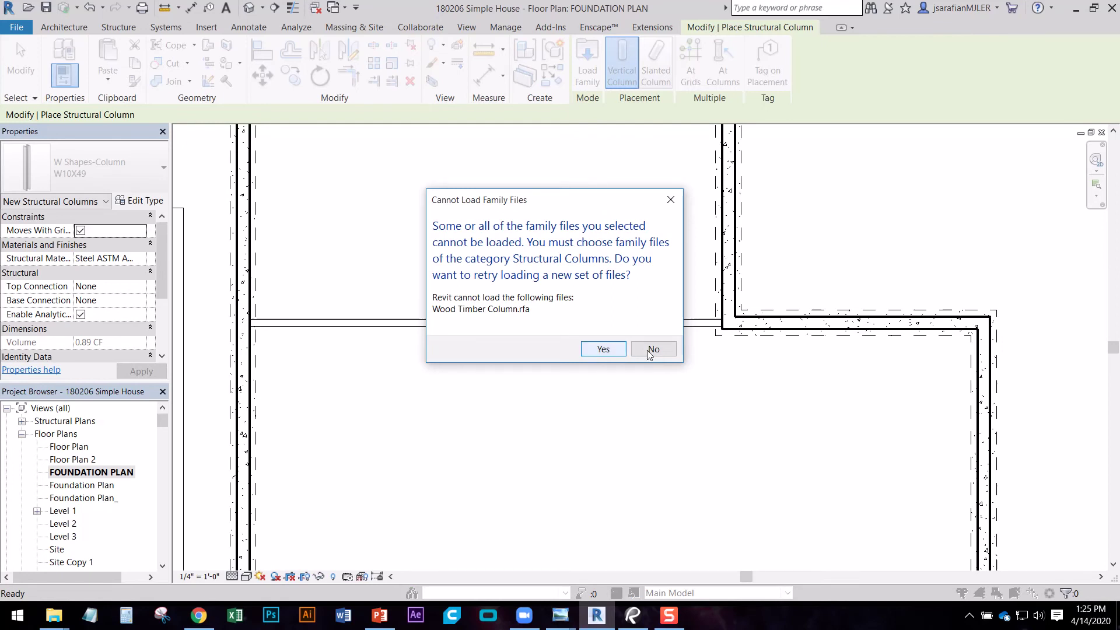
{"action": "left_click", "coordinate": [651, 349]}
- Review the available column types, then browse to the Structural Columns > Wood library folder
{"action": "left_click", "coordinate": [104, 175]}
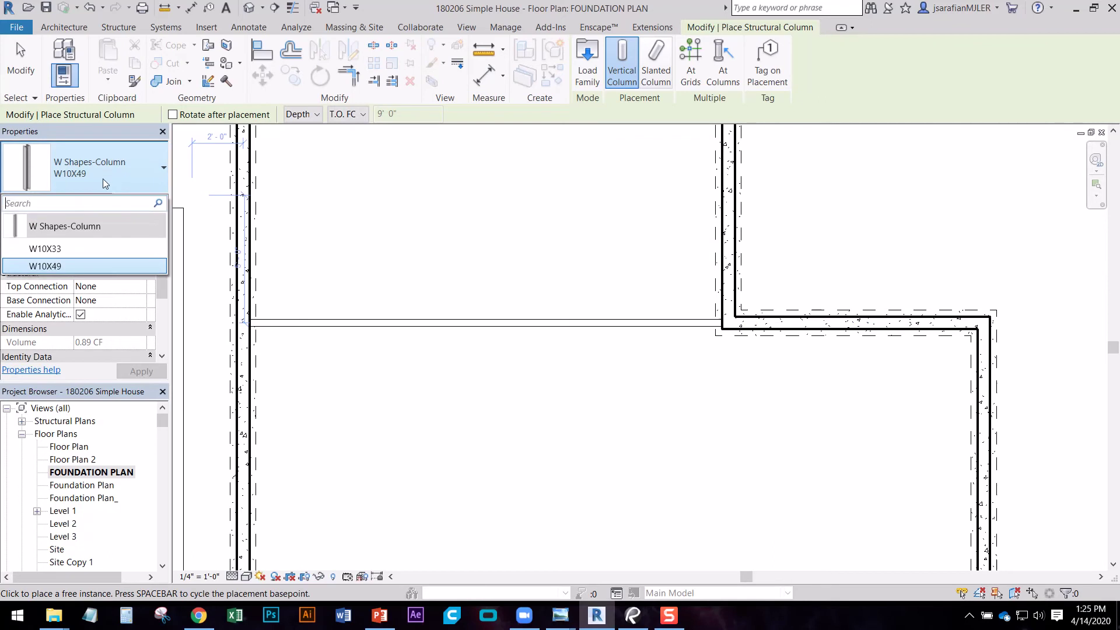
{"action": "scroll", "coordinate": [114, 229], "scroll_direction": "down", "scroll_amount": 1}
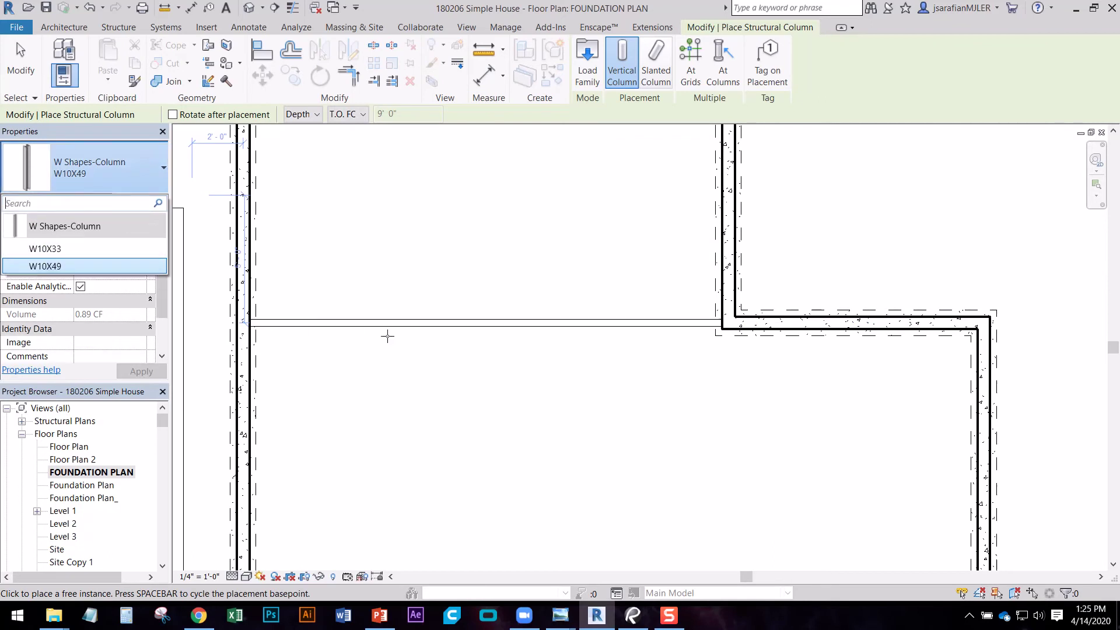
{"action": "key", "text": "Escape"}
{"action": "key", "text": "Escape"}
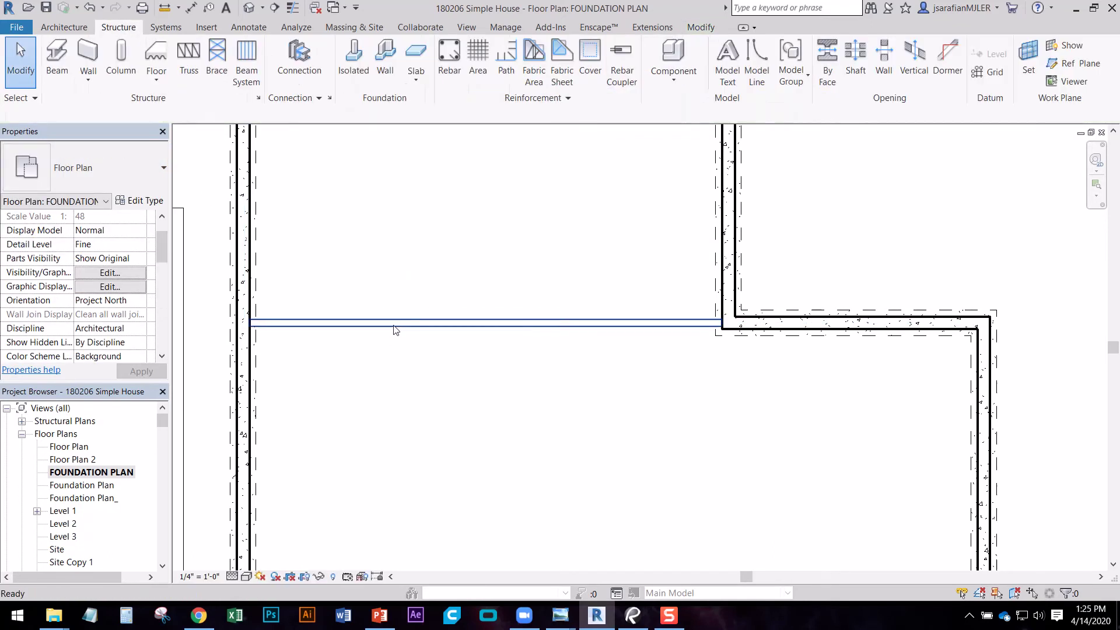
{"action": "left_click", "coordinate": [121, 64]}
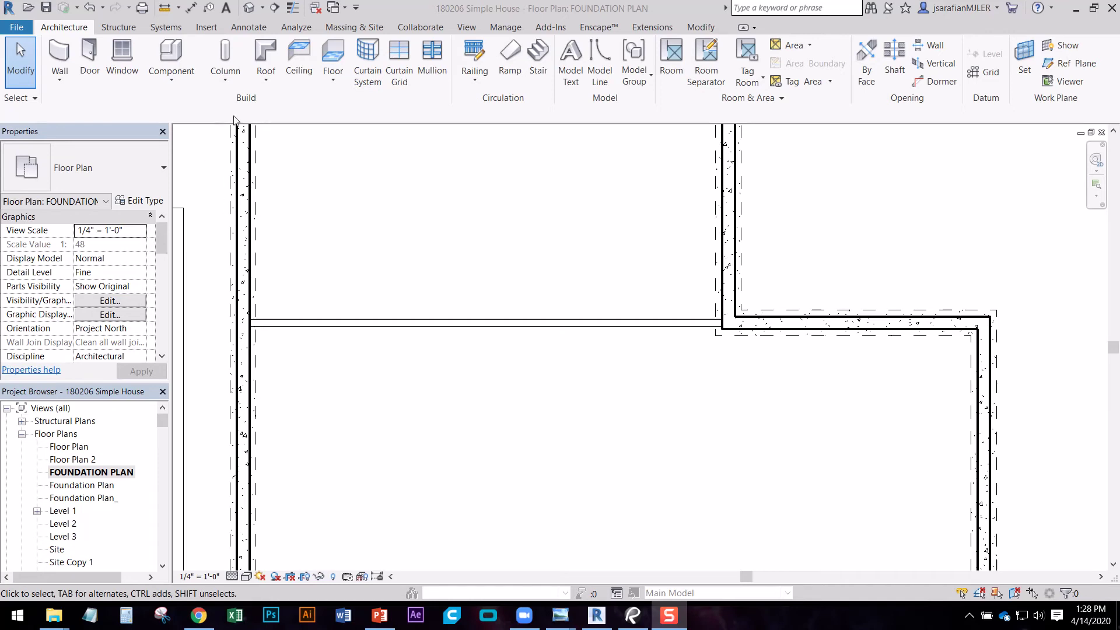
{"action": "left_click", "coordinate": [206, 27]}
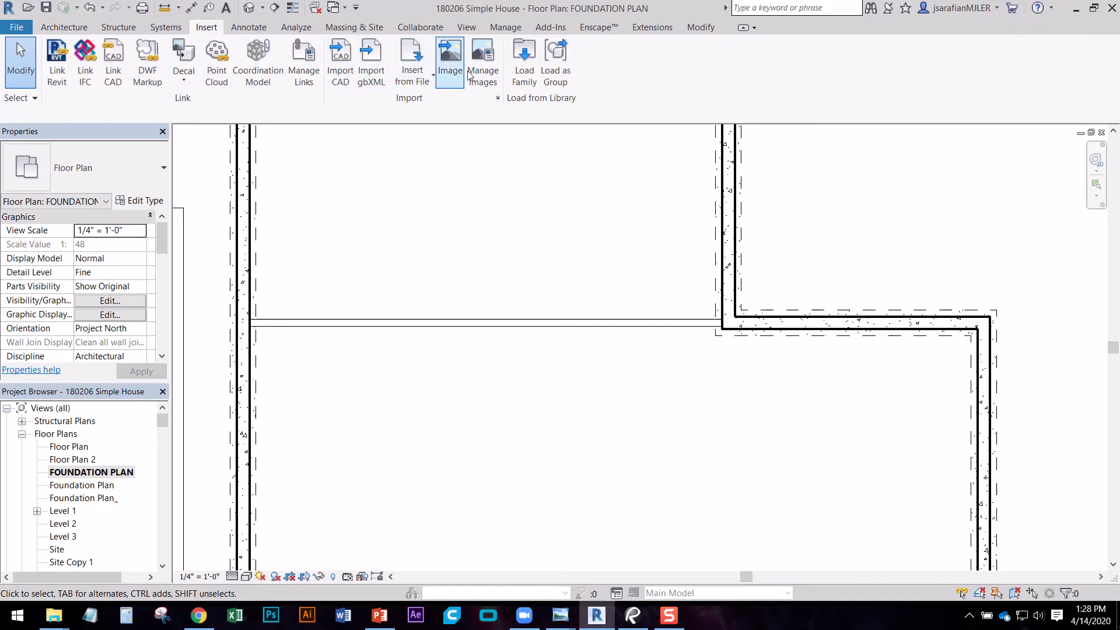
{"action": "left_click", "coordinate": [512, 73]}
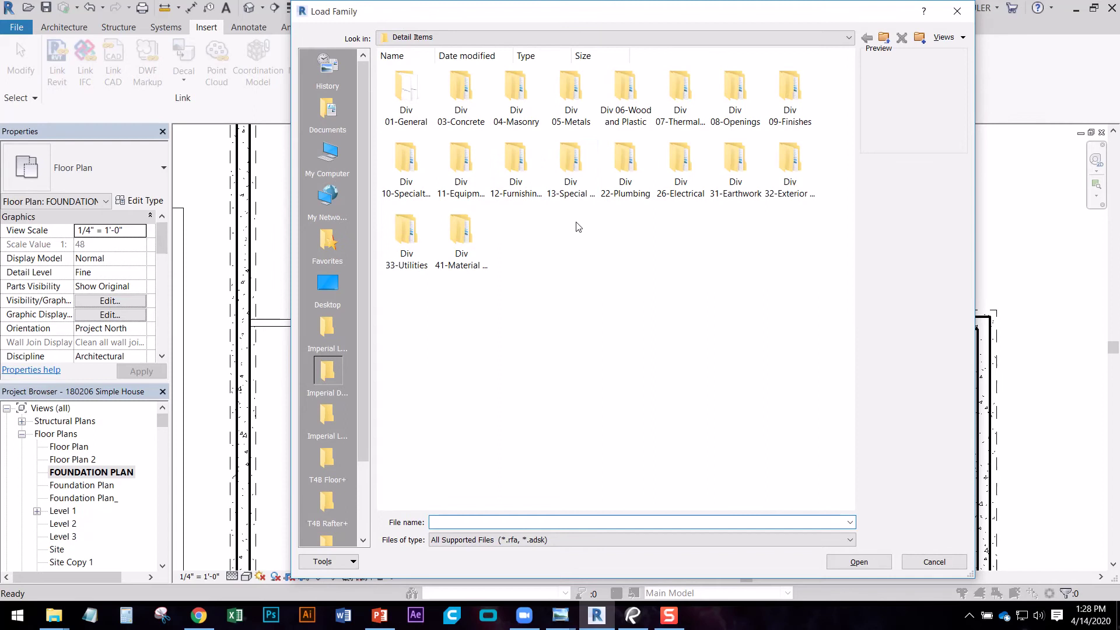
{"action": "left_click", "coordinate": [884, 37]}
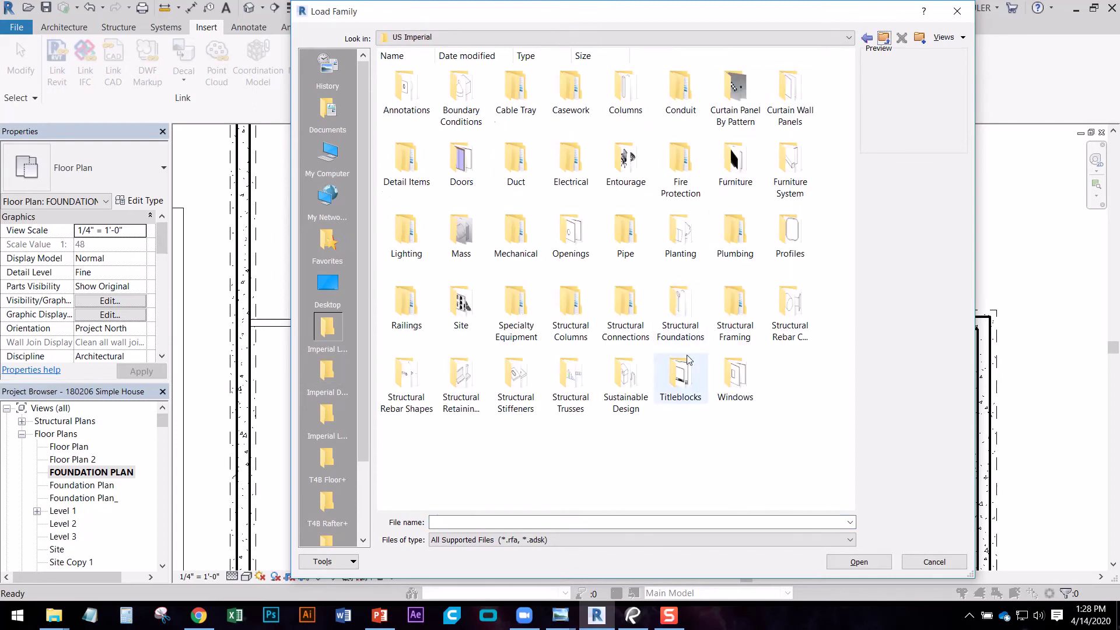
{"action": "double_click", "coordinate": [569, 316]}
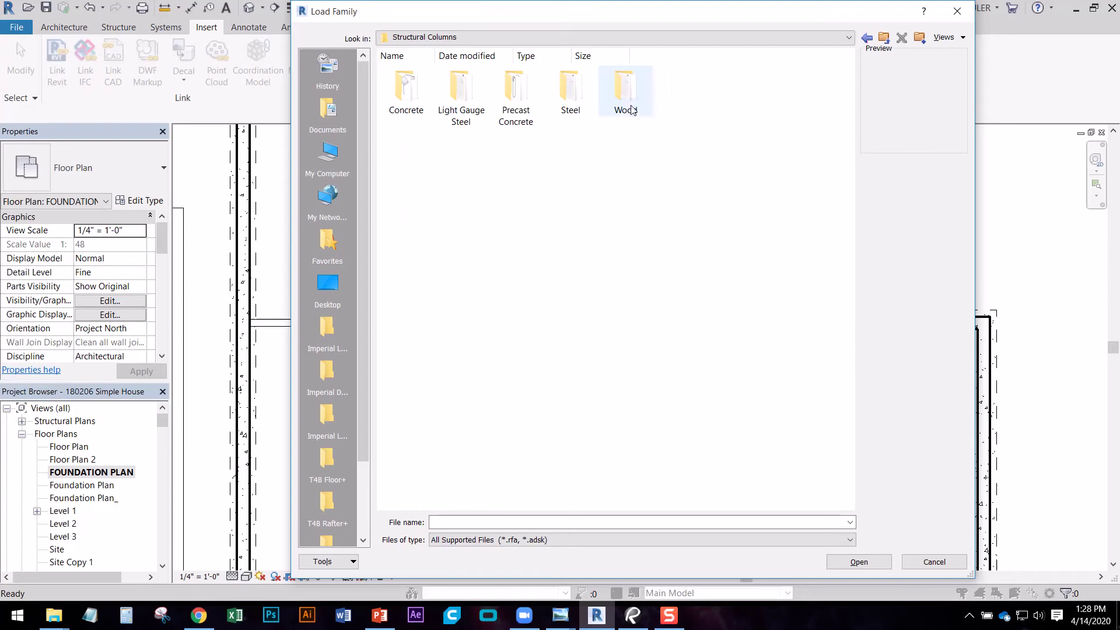
{"action": "double_click", "coordinate": [624, 94]}
- Load Dimension Lumber-Column.rfa with its 4x4 type, cancelling a stray placement afterward
{"action": "left_click", "coordinate": [402, 126]}
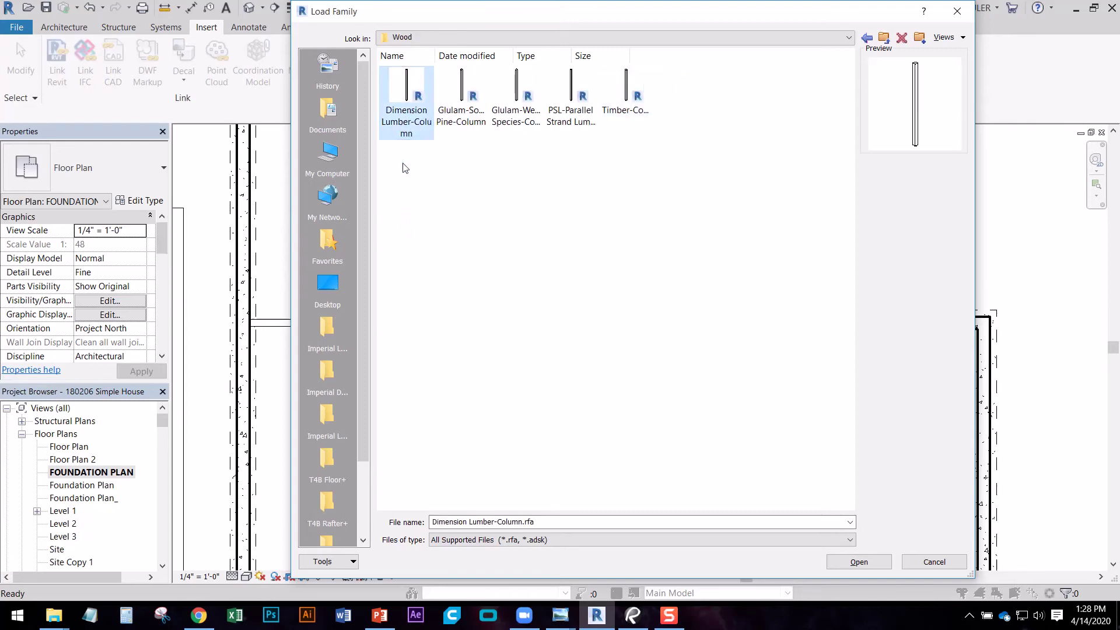
{"action": "double_click", "coordinate": [401, 96]}
{"action": "left_click", "coordinate": [267, 304]}
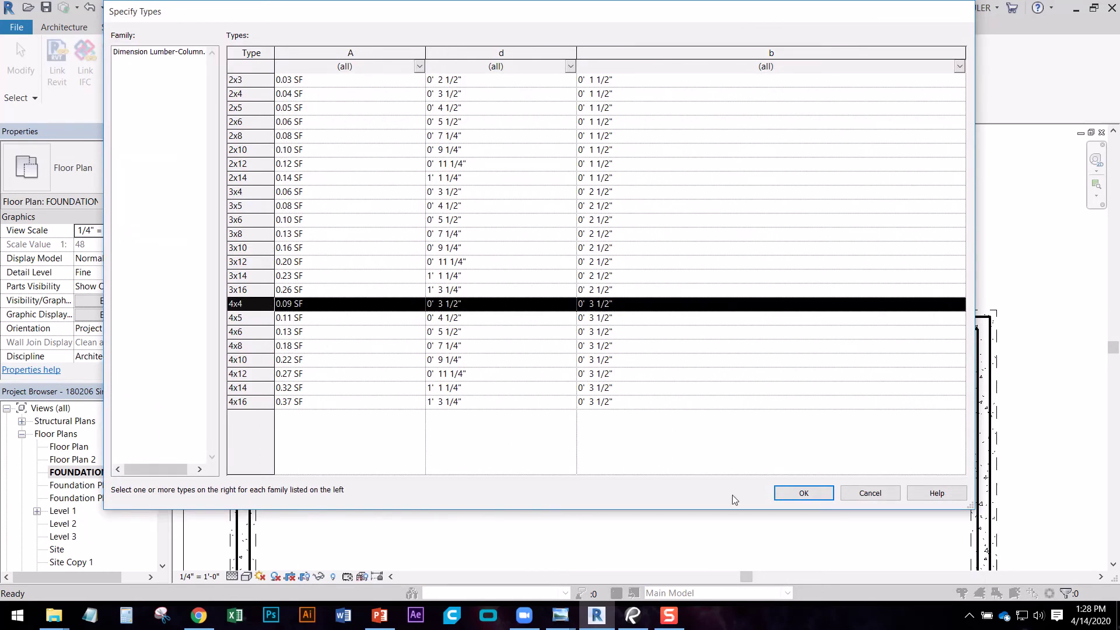
{"action": "left_click", "coordinate": [803, 494]}
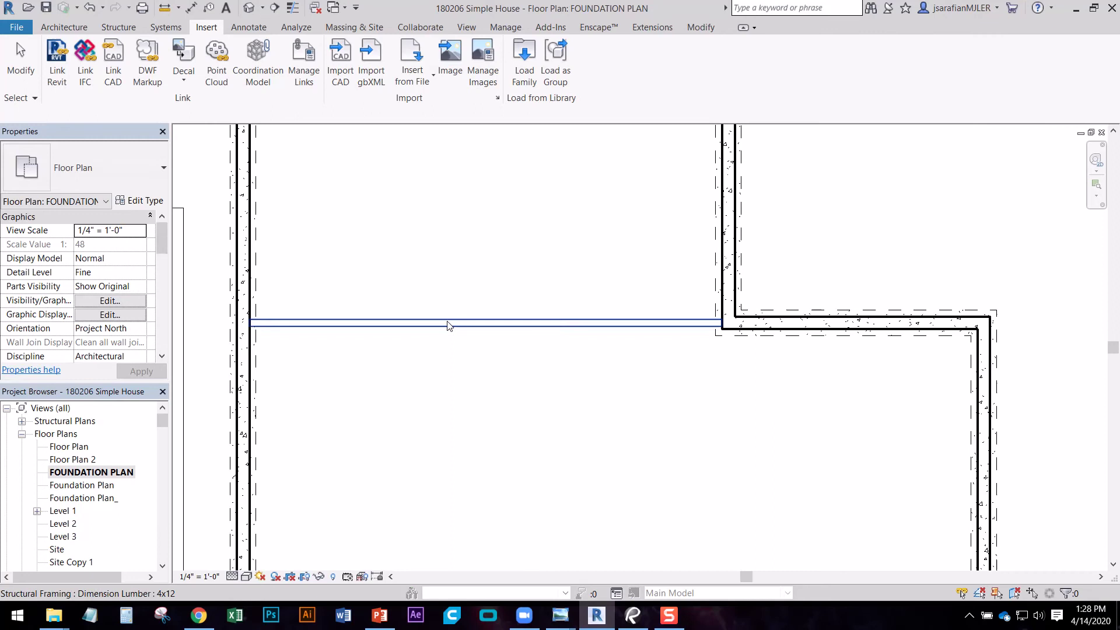
{"action": "key", "text": "c"}
{"action": "key", "text": "m"}
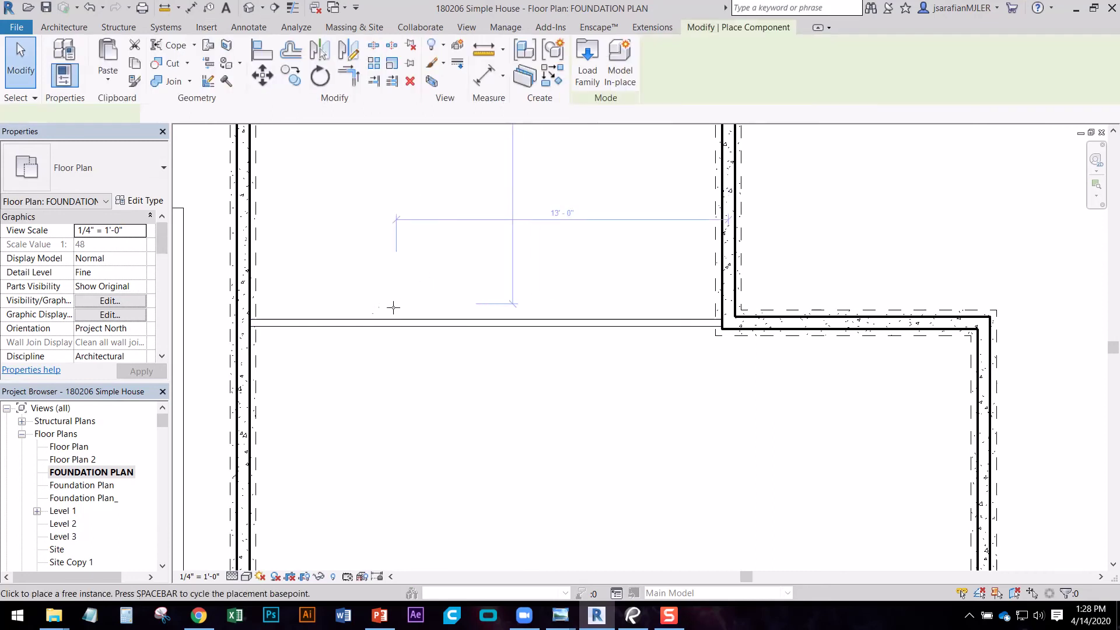
{"action": "key", "text": "Escape"}
{"action": "key", "text": "Escape"}
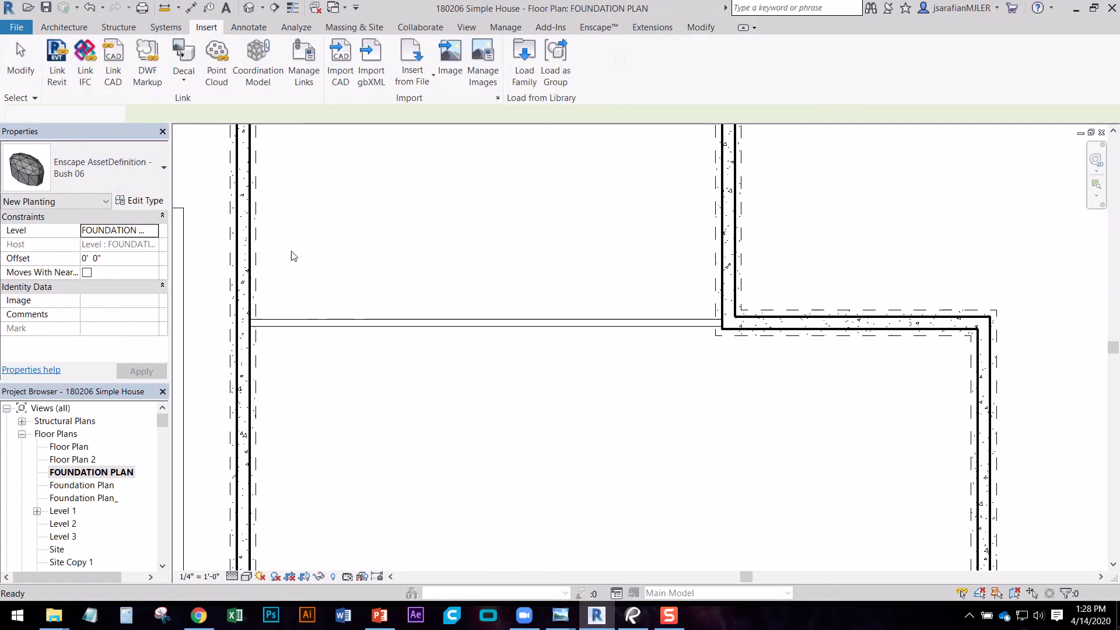
- Place a 4x4 Dimension Lumber-Column on the wall under the beam's left end and select it
{"action": "left_click", "coordinate": [56, 30]}
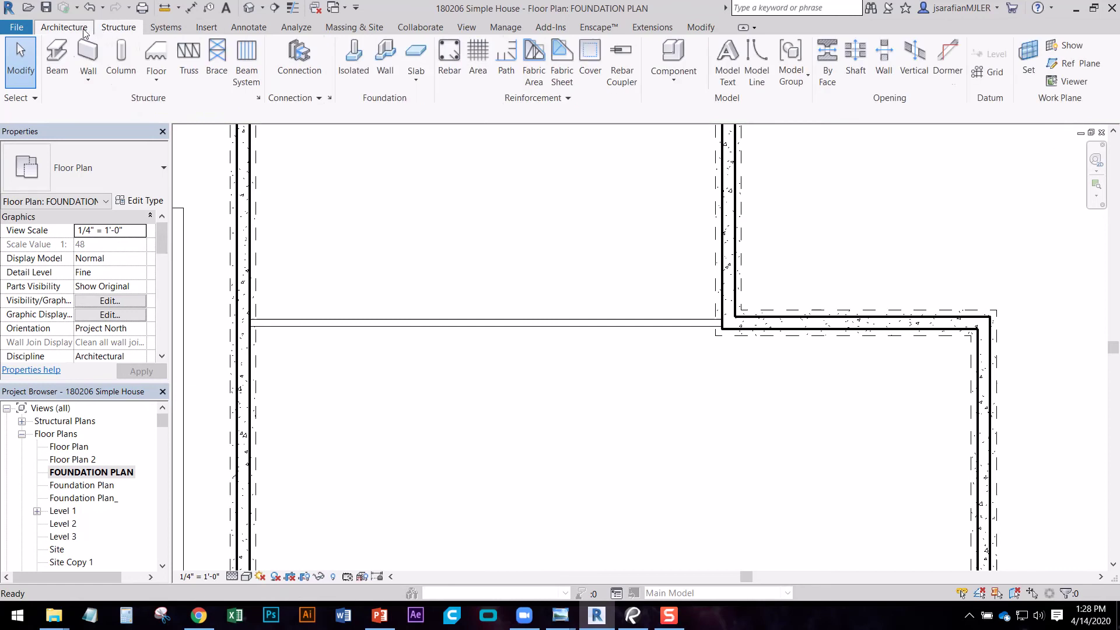
{"action": "left_click", "coordinate": [226, 59]}
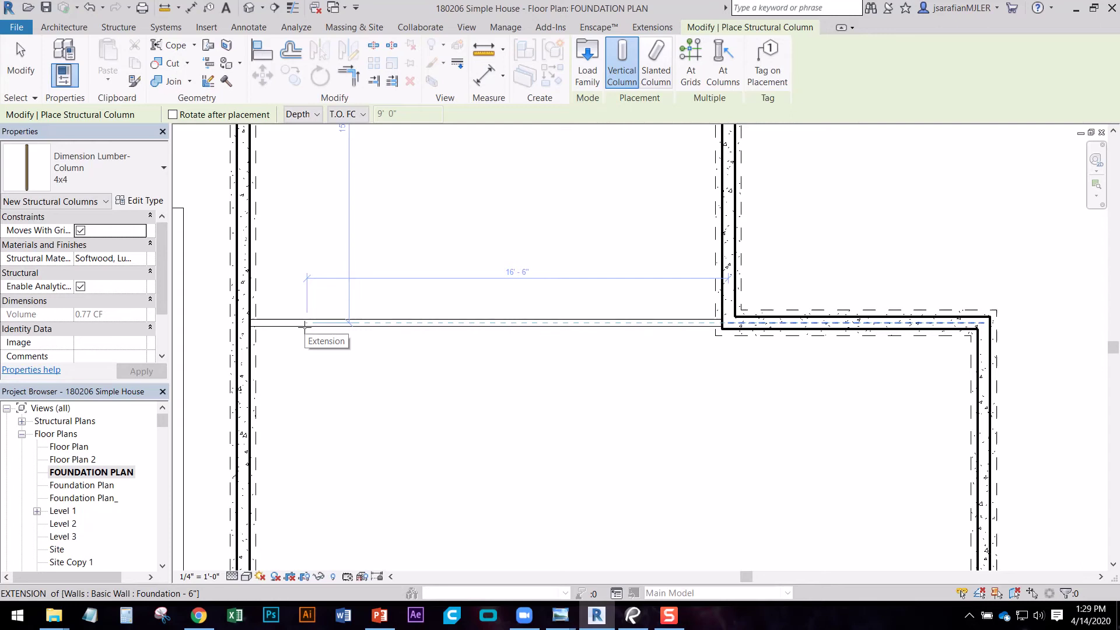
{"action": "scroll", "coordinate": [286, 332], "scroll_direction": "up", "scroll_amount": 3}
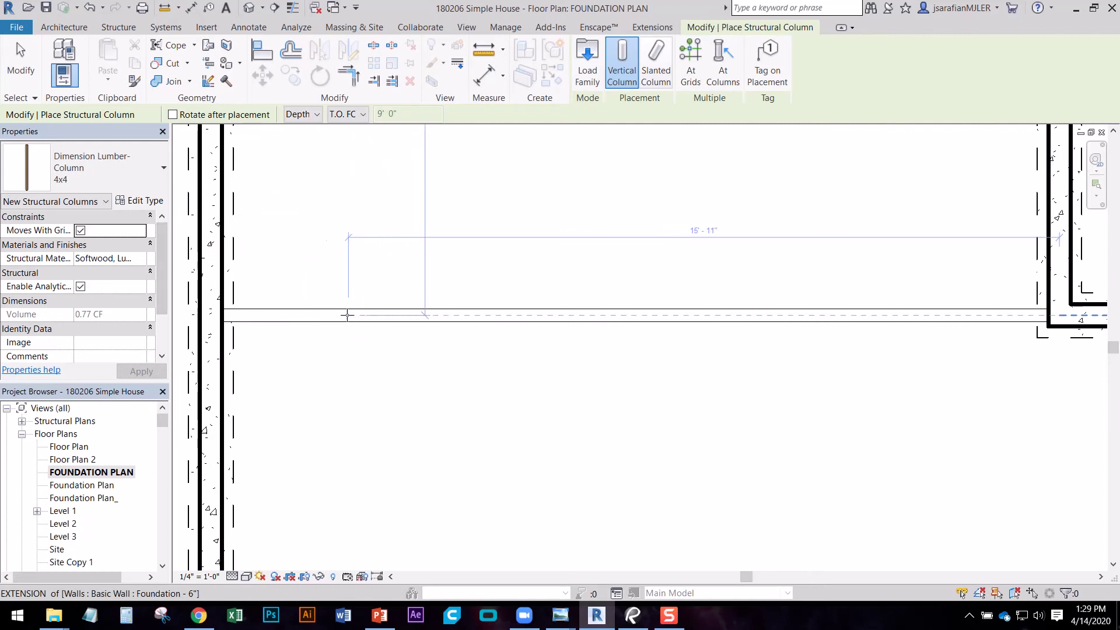
{"action": "left_click", "coordinate": [348, 315]}
{"action": "key", "text": "Escape"}
{"action": "key", "text": "Escape"}
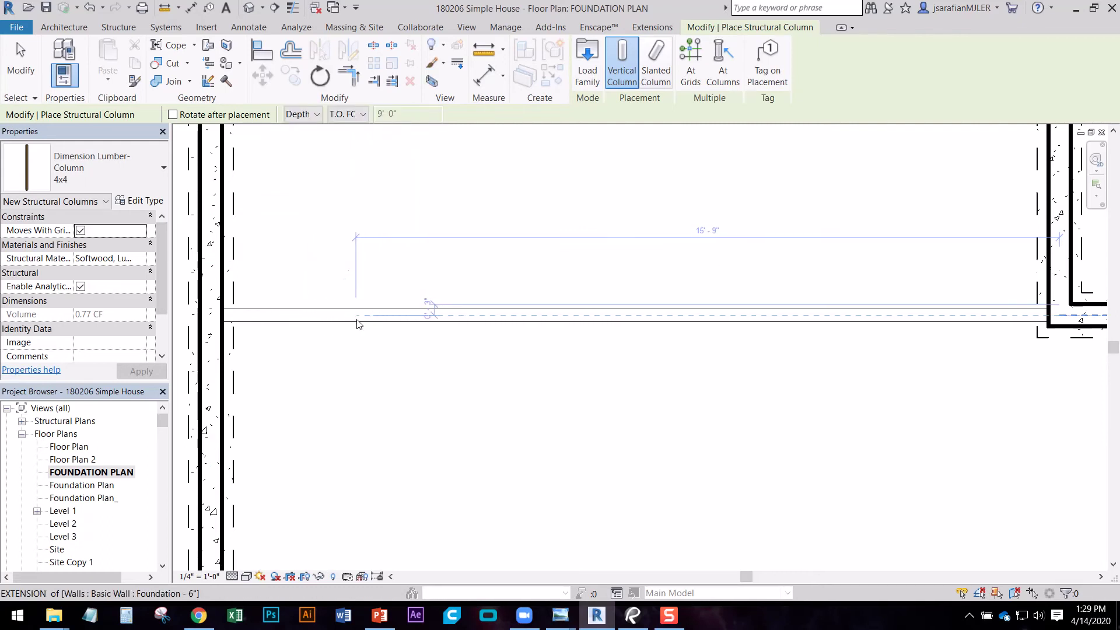
{"action": "left_click_drag", "start_coordinate": [318, 283], "coordinate": [419, 369]}
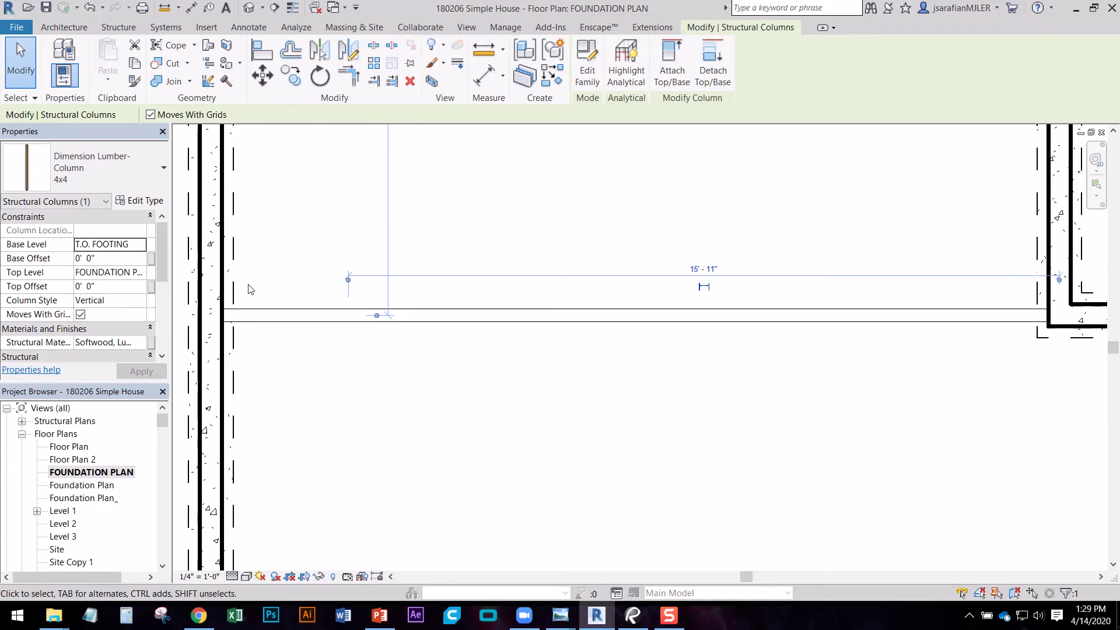
- Set the column's Top Level to T.O. FOUNDATION with a -1' 0" top offset
{"action": "left_click", "coordinate": [135, 271]}
{"action": "left_click", "coordinate": [141, 273]}
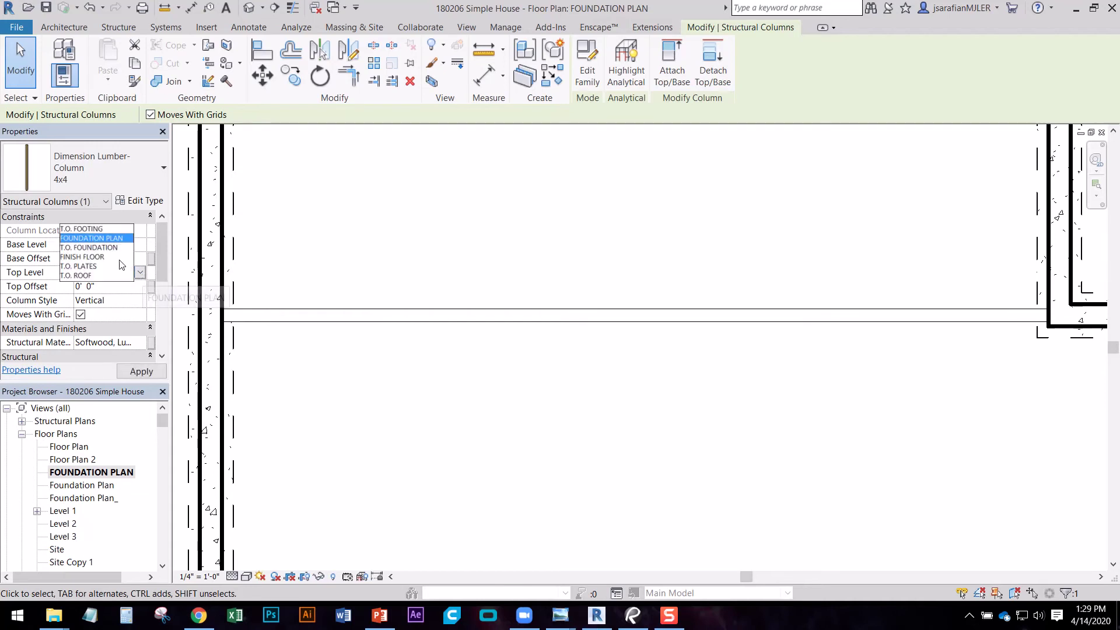
{"action": "left_click", "coordinate": [108, 248]}
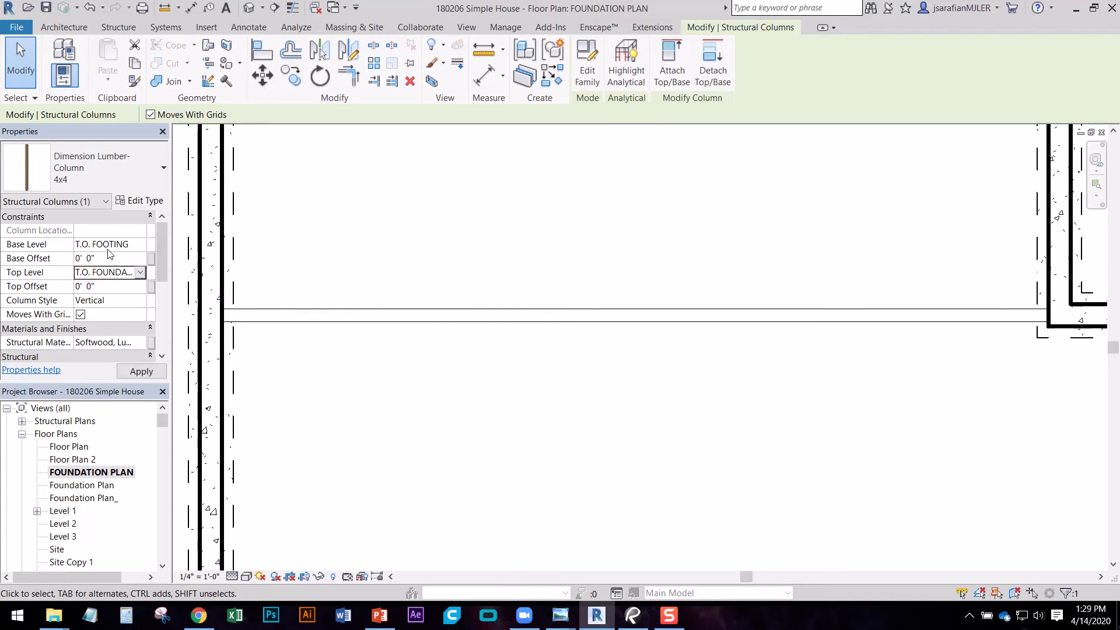
{"action": "left_click", "coordinate": [106, 286]}
{"action": "type", "text": "-1"}
{"action": "key", "text": "Return"}
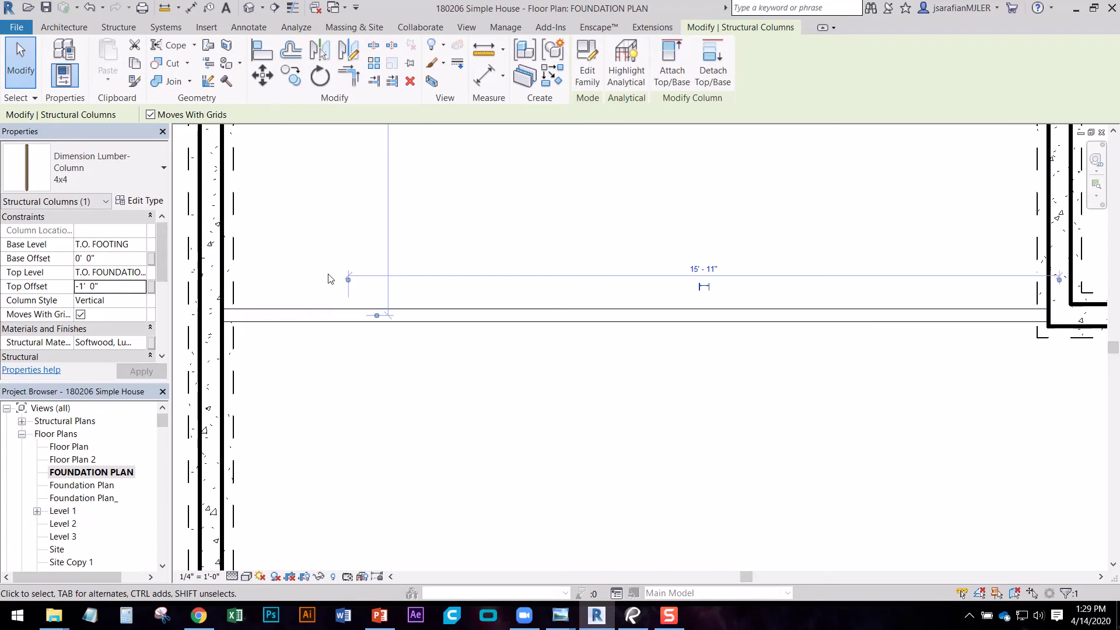
{"action": "left_click", "coordinate": [348, 358]}
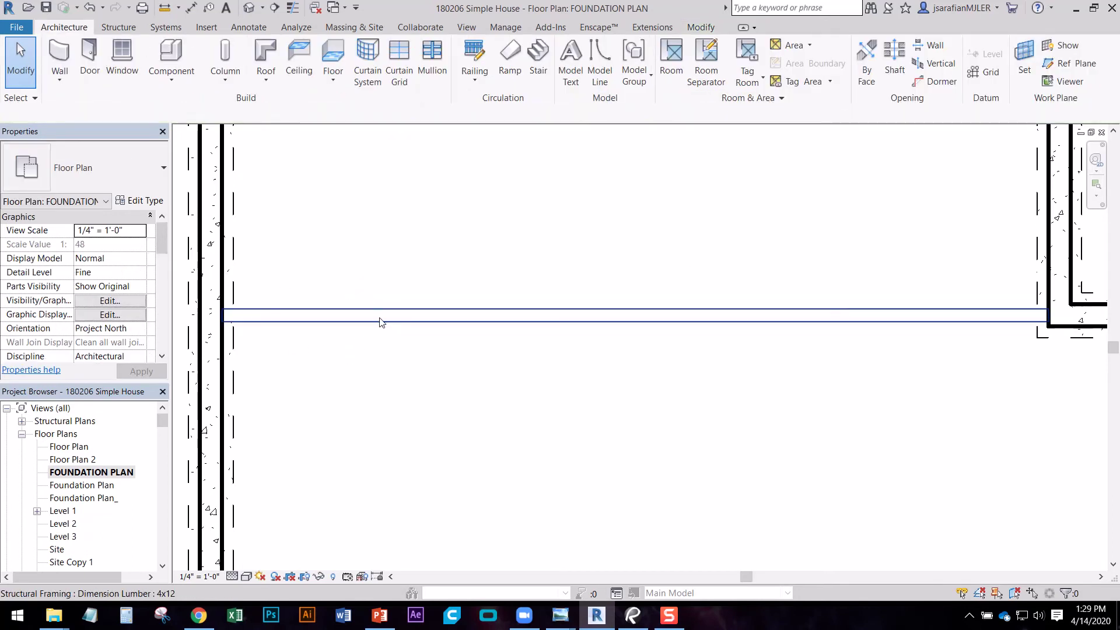
- In the default 3D view, select the post under the beam and start editing its top offset
{"action": "left_click", "coordinate": [249, 8]}
{"action": "middle_click_drag", "start_coordinate": [545, 380], "coordinate": [641, 391], "text": "shift"}
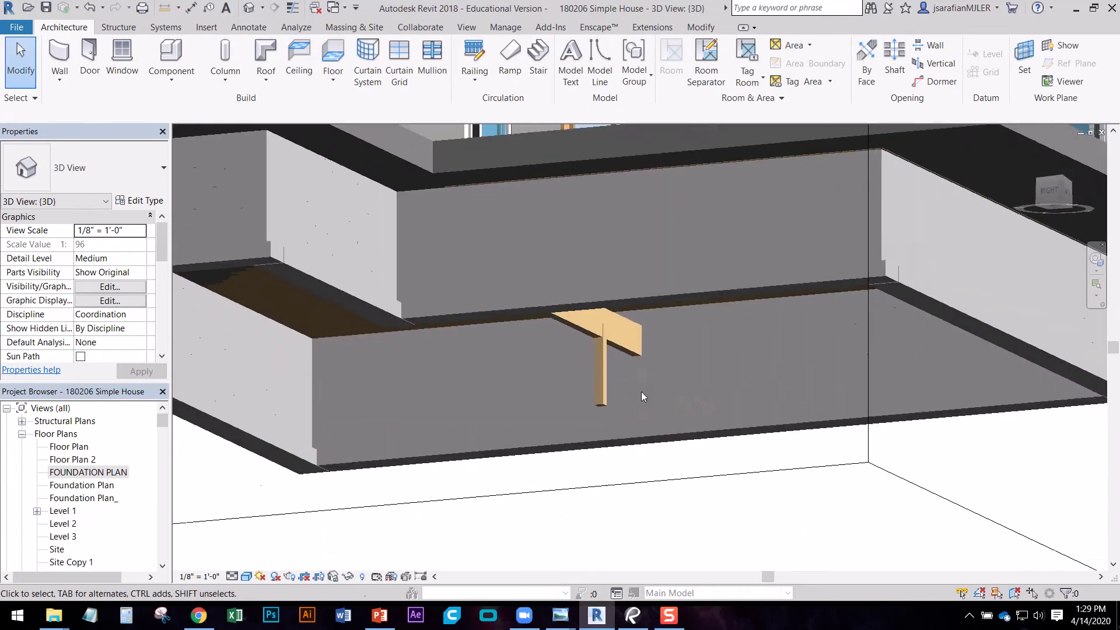
{"action": "left_click", "coordinate": [602, 369]}
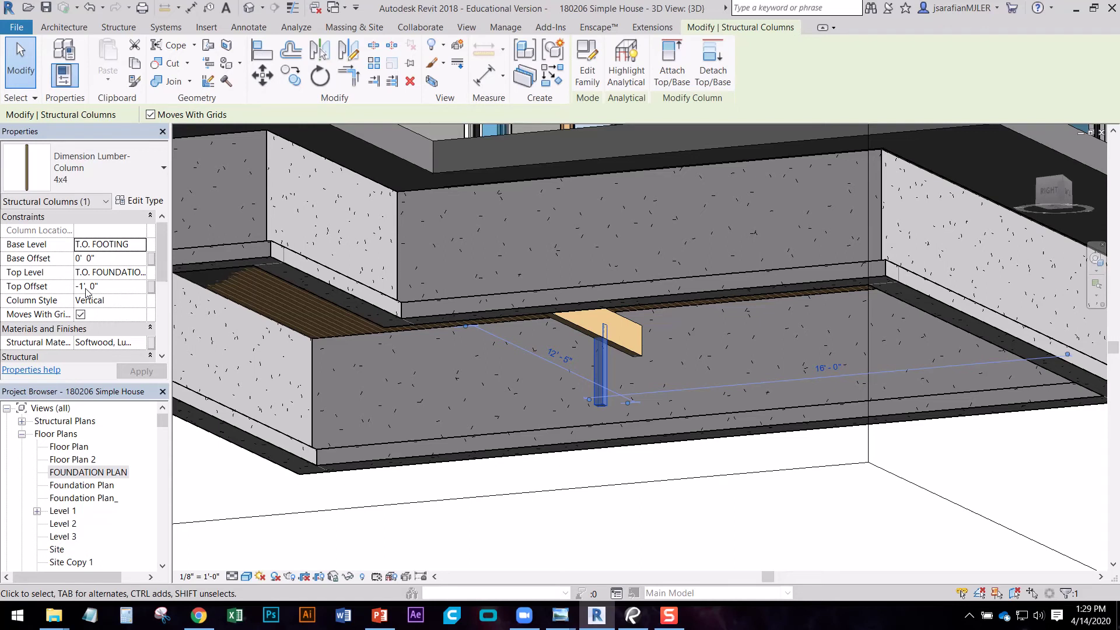
{"action": "left_click", "coordinate": [85, 287]}
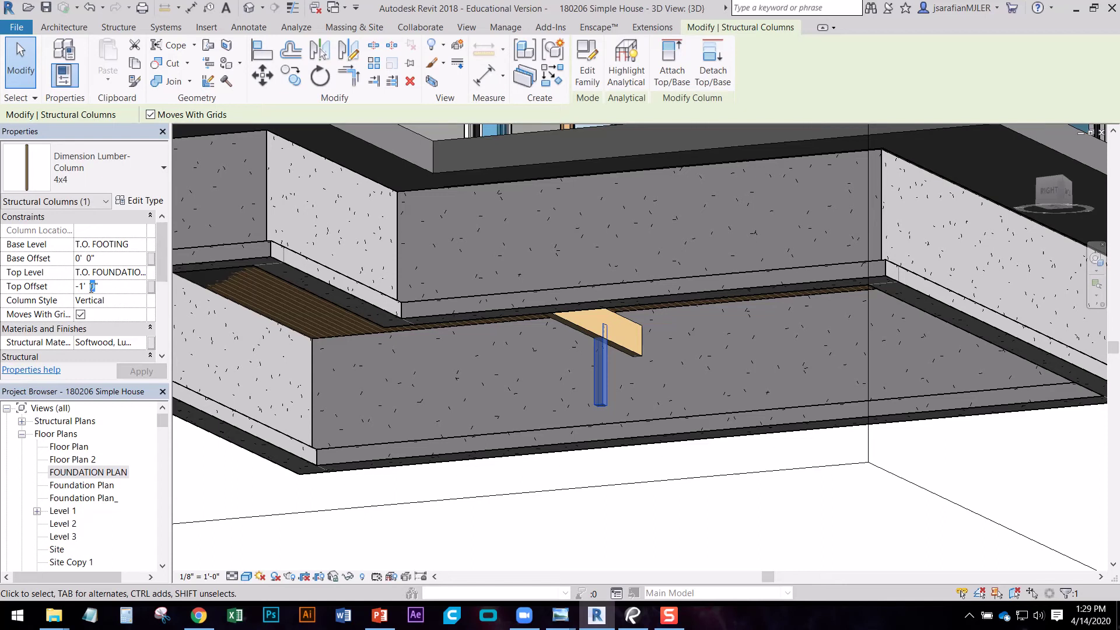
{"action": "type", "text": "6"}
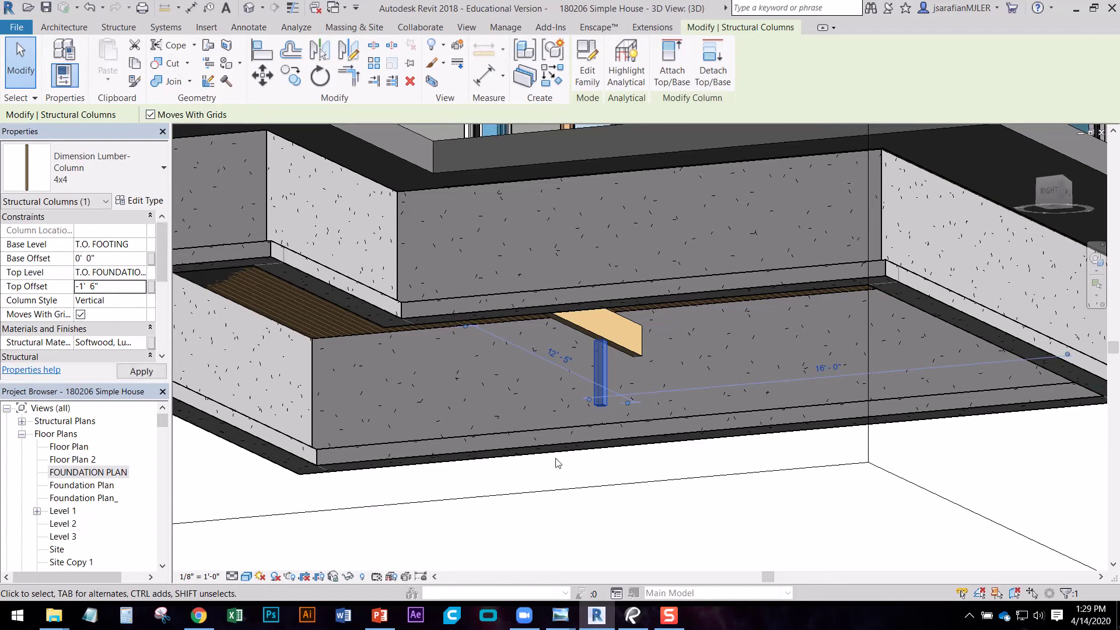
{"action": "middle_click_drag", "start_coordinate": [587, 377], "coordinate": [597, 368], "text": "shift"}
{"action": "scroll", "coordinate": [599, 368], "scroll_direction": "up", "scroll_amount": 5}
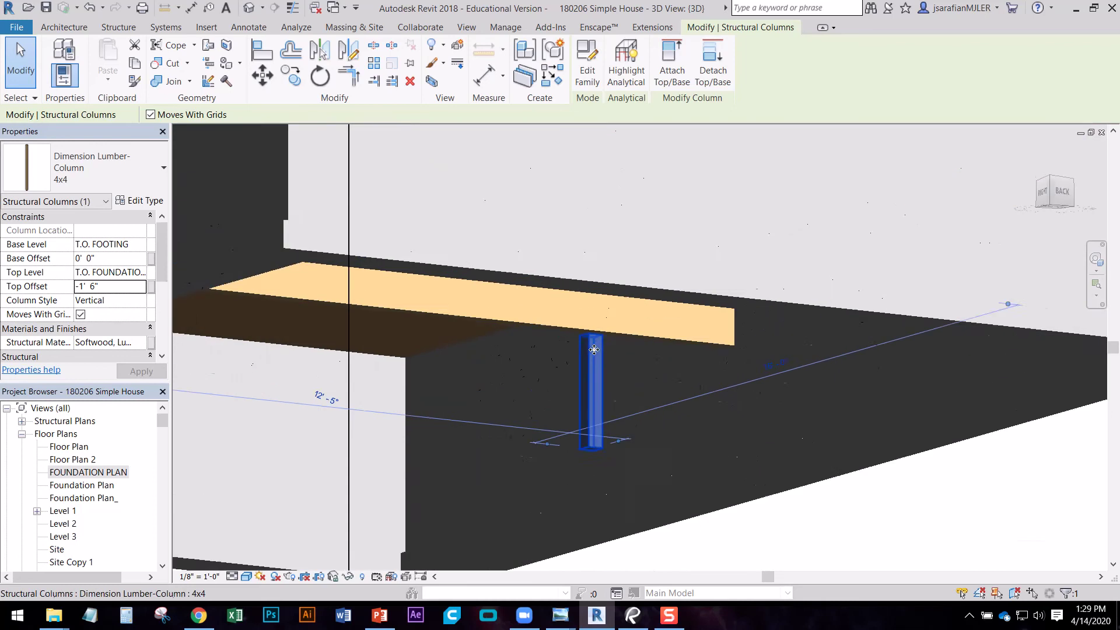
- Adjust the post's top offset to -1' 5" so it meets the beam, then reopen FOUNDATION PLAN
{"action": "double_click", "coordinate": [94, 286]}
{"action": "type", "text": "7"}
{"action": "double_click", "coordinate": [93, 286]}
{"action": "key", "text": "Escape"}
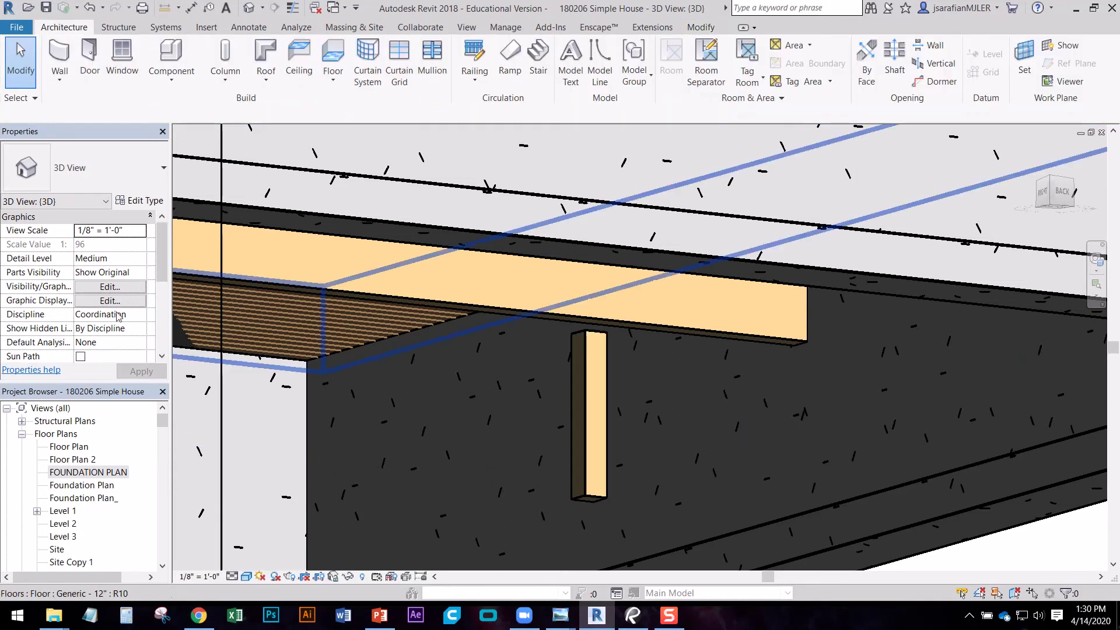
{"action": "left_click", "coordinate": [593, 356]}
{"action": "double_click", "coordinate": [94, 286]}
{"action": "type", "text": "0"}
{"action": "left_click", "coordinate": [141, 371]}
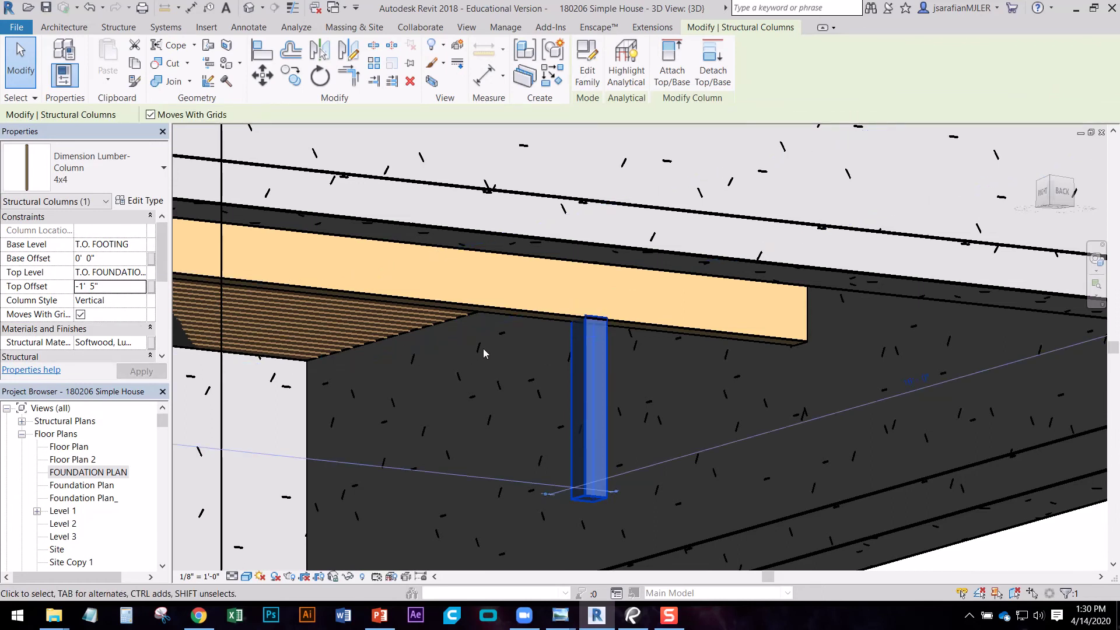
{"action": "key", "text": "Escape"}
{"action": "middle_click_drag", "start_coordinate": [503, 345], "coordinate": [531, 332], "text": "shift"}
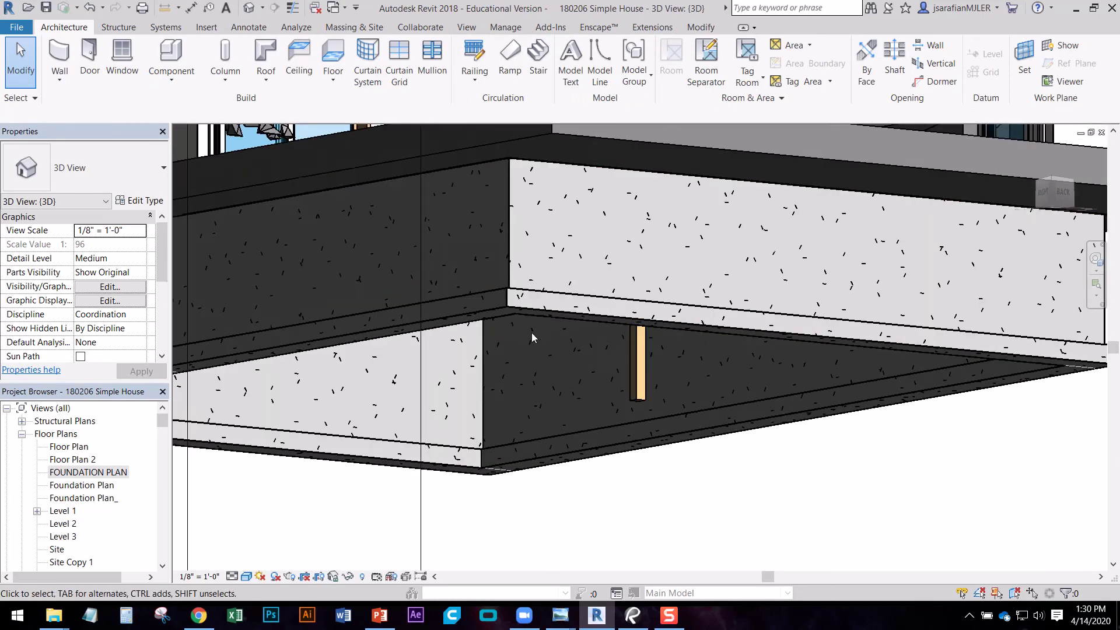
{"action": "double_click", "coordinate": [80, 473]}
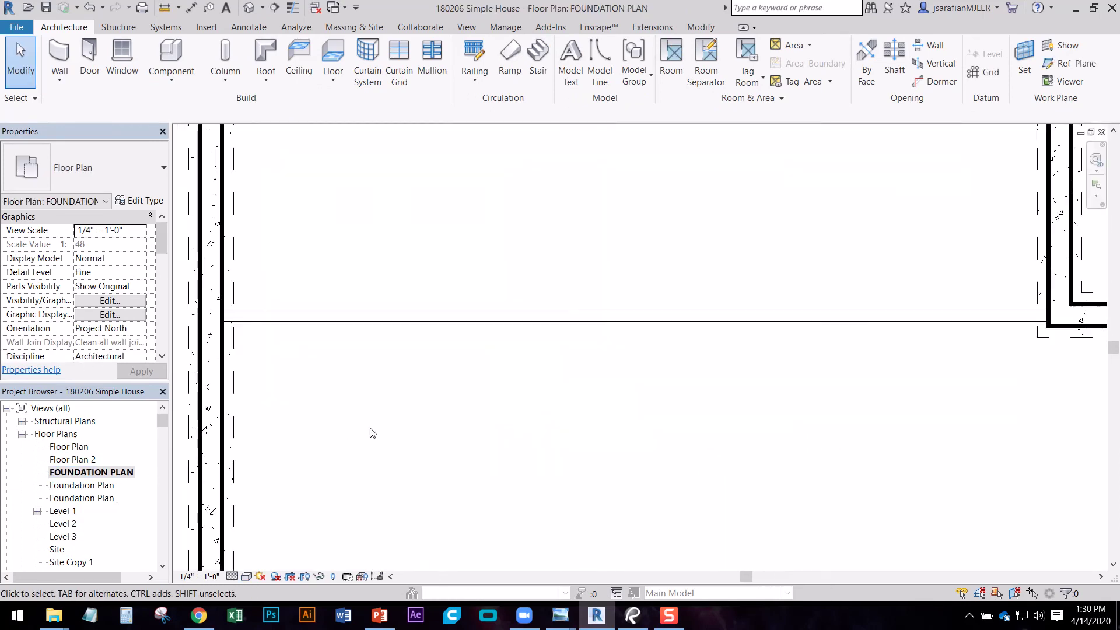
- Reset the 4x4 post's top offset to 0' 0"
{"action": "left_click_drag", "start_coordinate": [325, 257], "coordinate": [513, 390]}
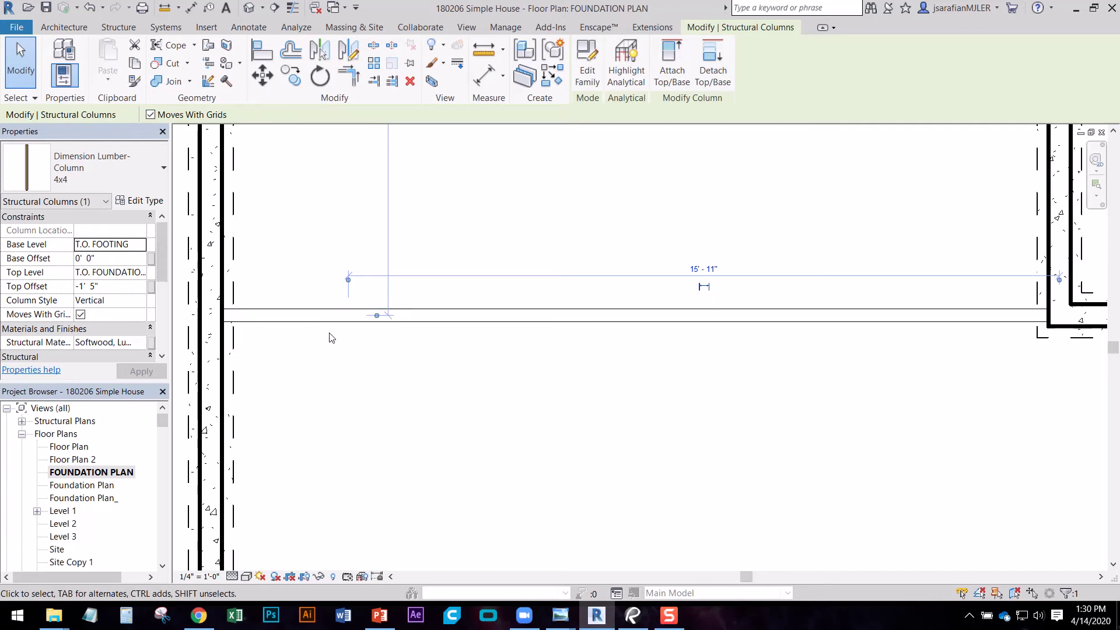
{"action": "left_click", "coordinate": [112, 286]}
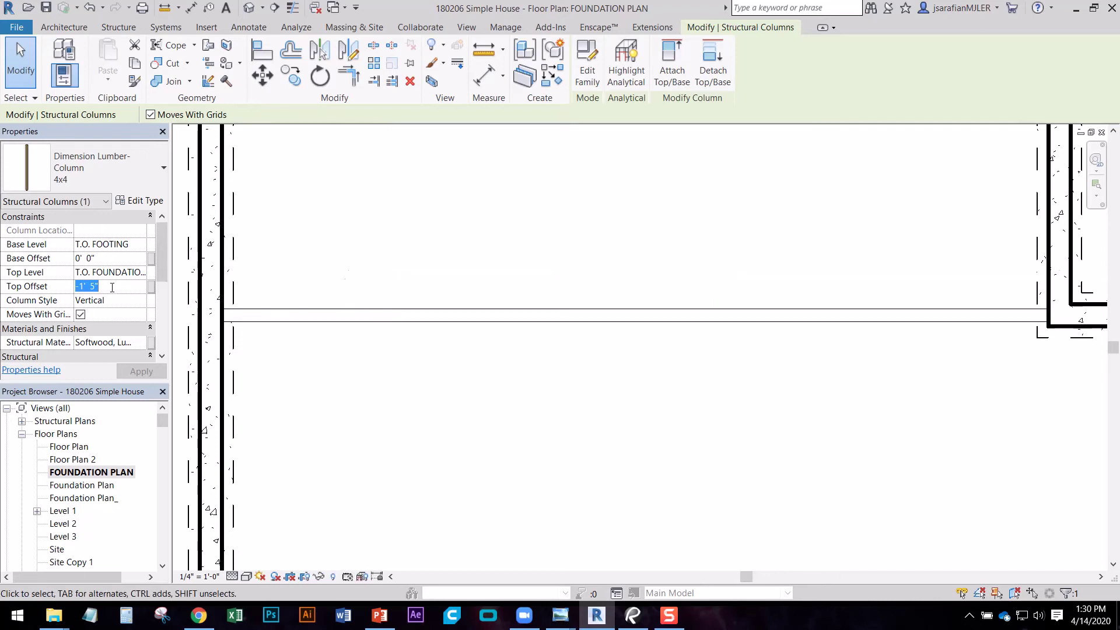
{"action": "type", "text": "0"}
{"action": "key", "text": "Return"}
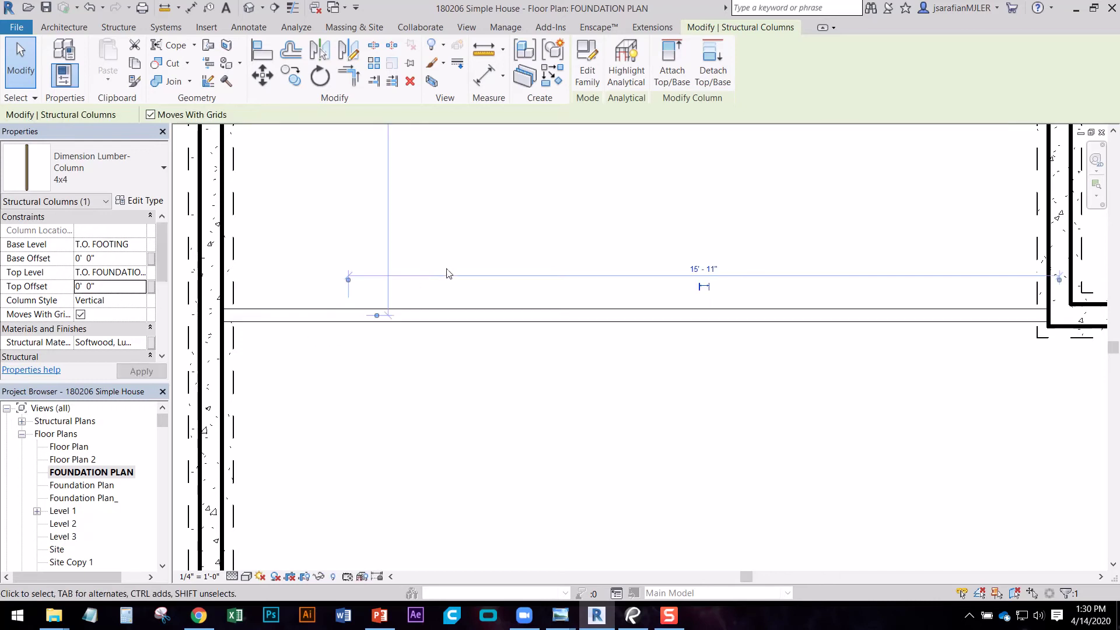
{"action": "left_click", "coordinate": [408, 369]}
- Change the post's top offset to 1' 0" and center the view on it
{"action": "left_click", "coordinate": [361, 309]}
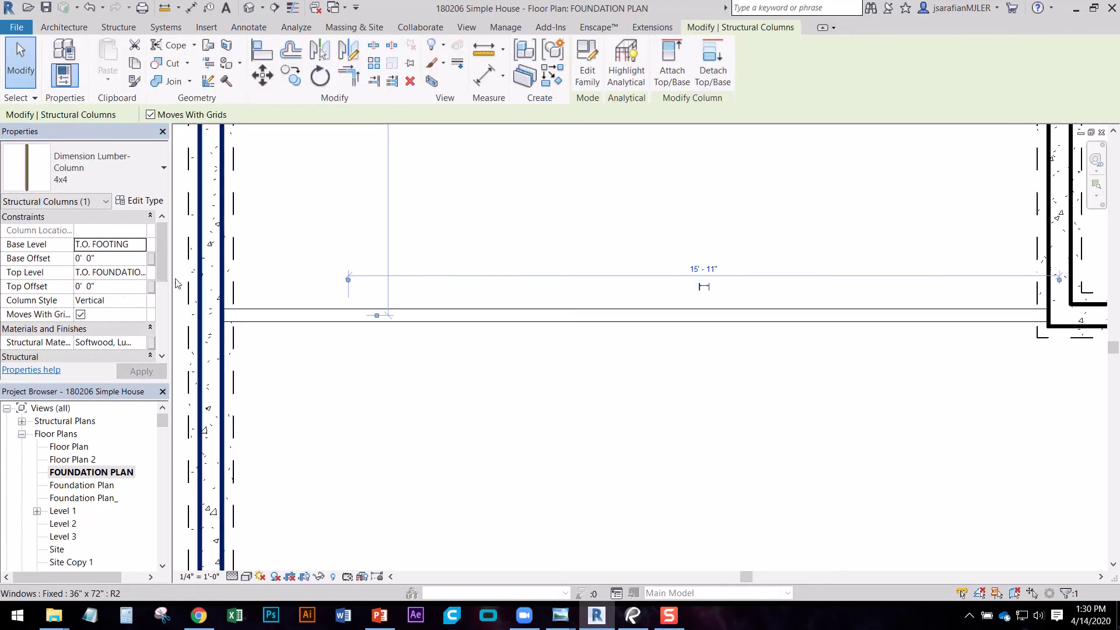
{"action": "left_click", "coordinate": [81, 287]}
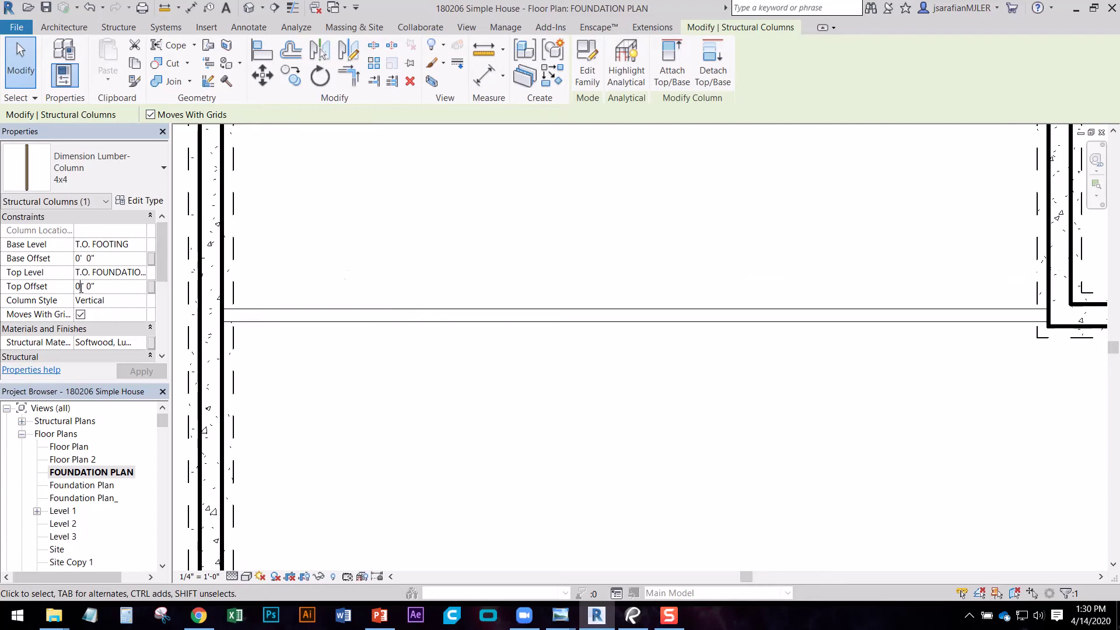
{"action": "type", "text": "1"}
{"action": "left_click", "coordinate": [420, 375]}
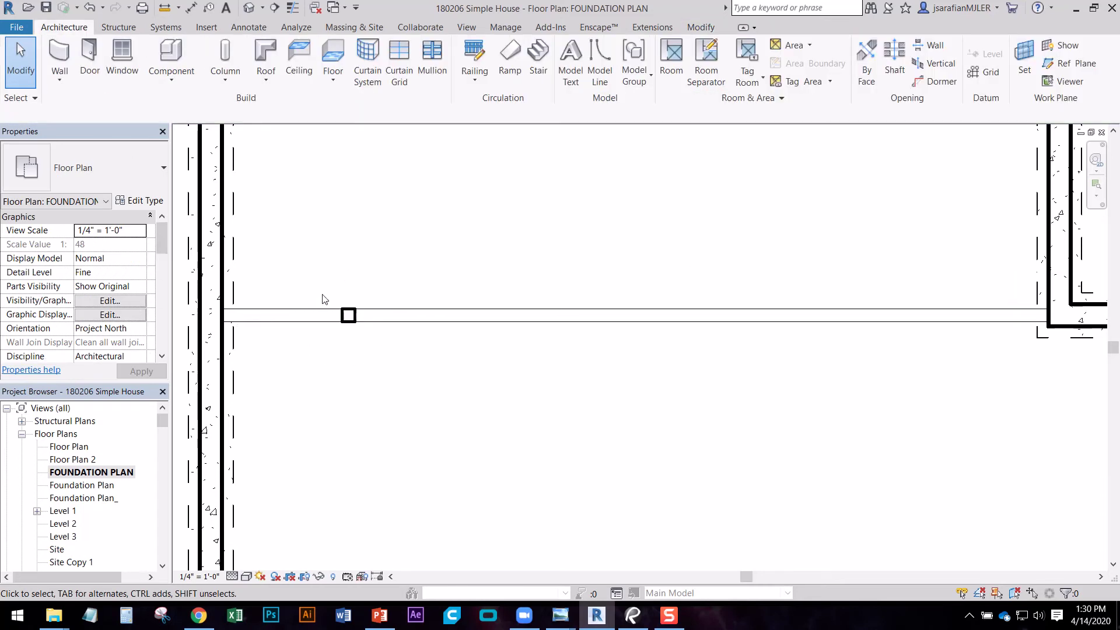
{"action": "scroll", "coordinate": [519, 302], "scroll_direction": "down", "scroll_amount": 2}
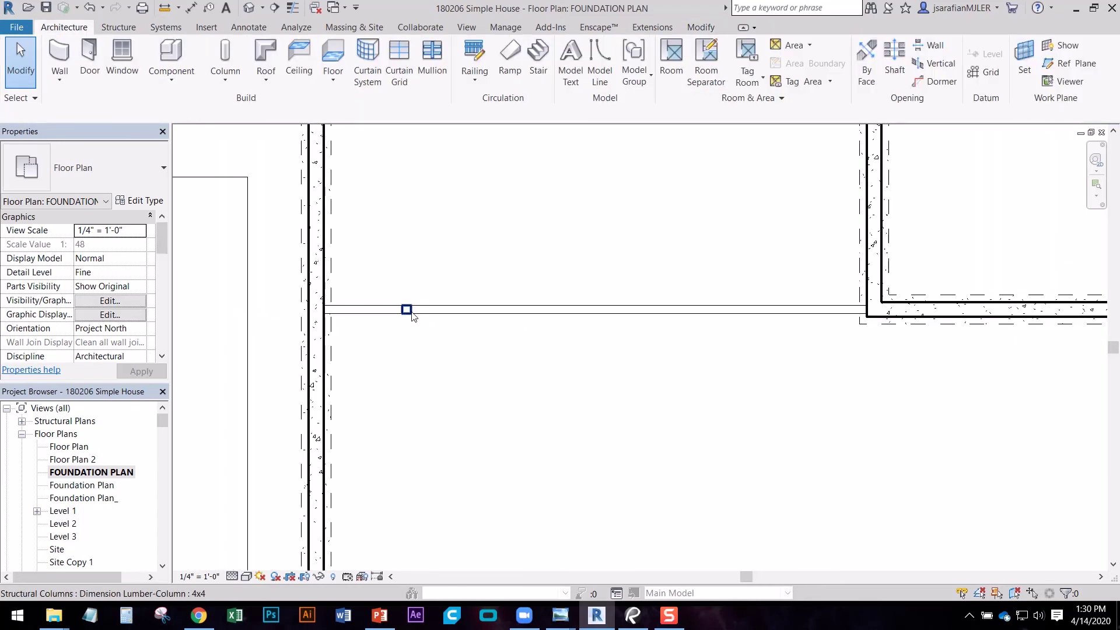
{"action": "left_click", "coordinate": [407, 309]}
{"action": "middle_click_drag", "start_coordinate": [503, 363], "coordinate": [453, 347]}
{"action": "scroll", "coordinate": [443, 335], "scroll_direction": "up", "scroll_amount": 3}
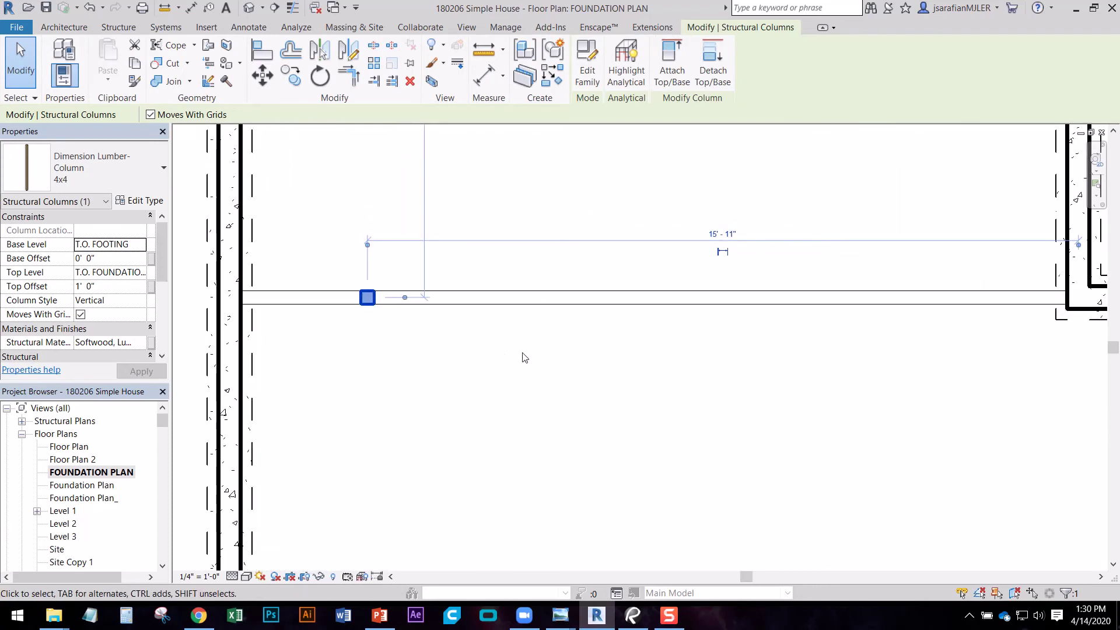
- Copy the 4x4 post 5' to the right with CO
{"action": "key", "text": "c"}
{"action": "key", "text": "o"}
{"action": "left_click", "coordinate": [375, 356]}
{"action": "type", "text": "5"}
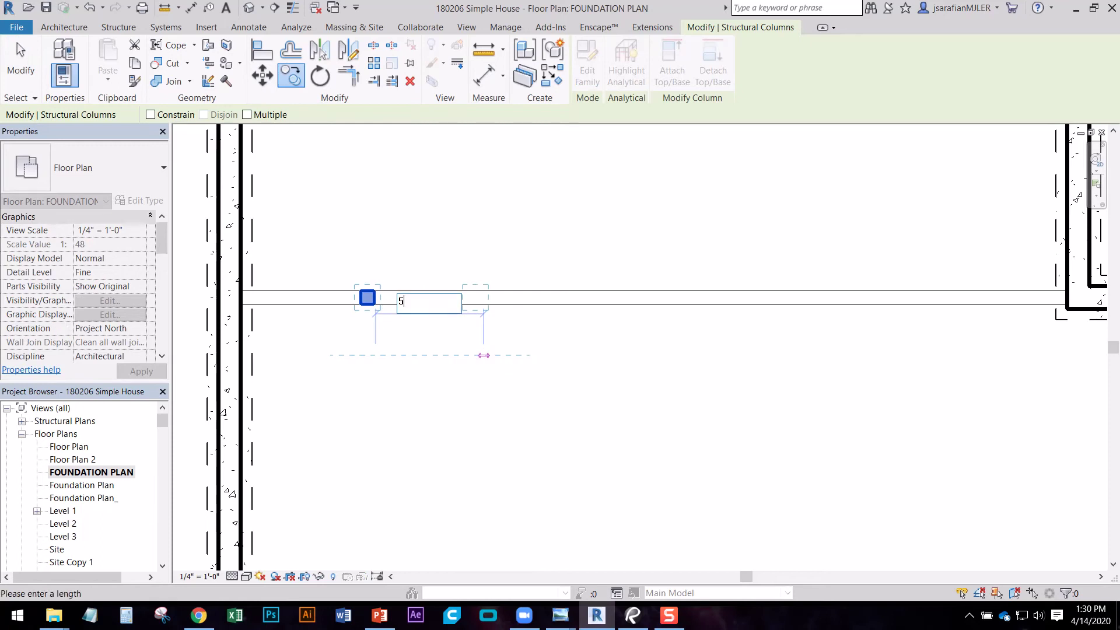
{"action": "key", "text": "Return"}
{"action": "key", "text": "Escape"}
- Copy the new post another 5' to the right and frame all three posts
{"action": "left_click_drag", "start_coordinate": [562, 257], "coordinate": [649, 358]}
{"action": "key", "text": "c"}
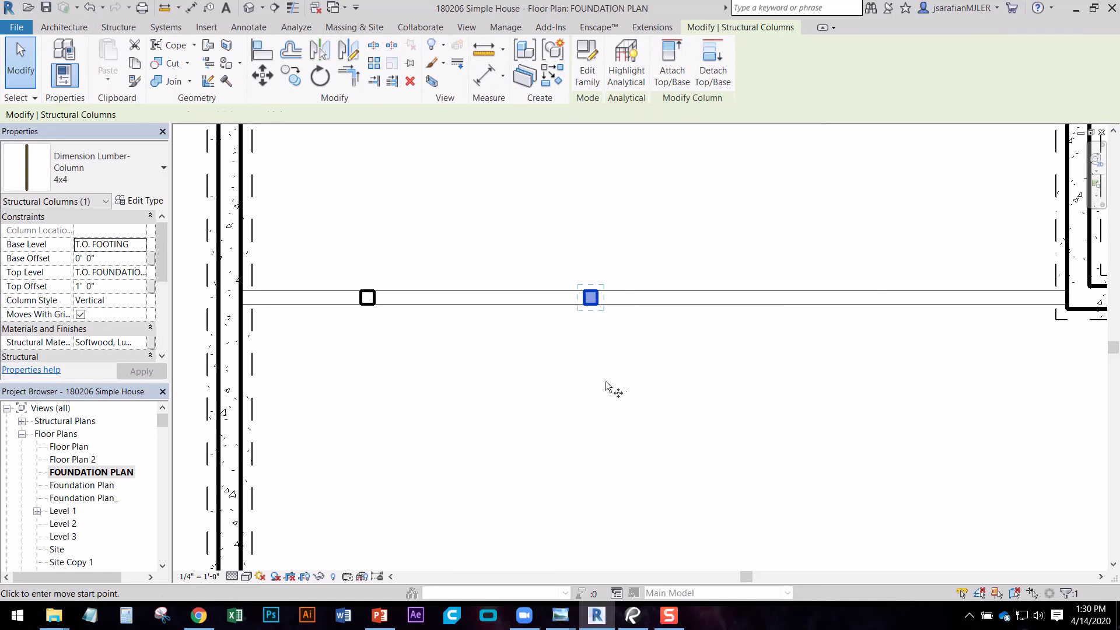
{"action": "key", "text": "o"}
{"action": "left_click", "coordinate": [607, 381]}
{"action": "type", "text": "5"}
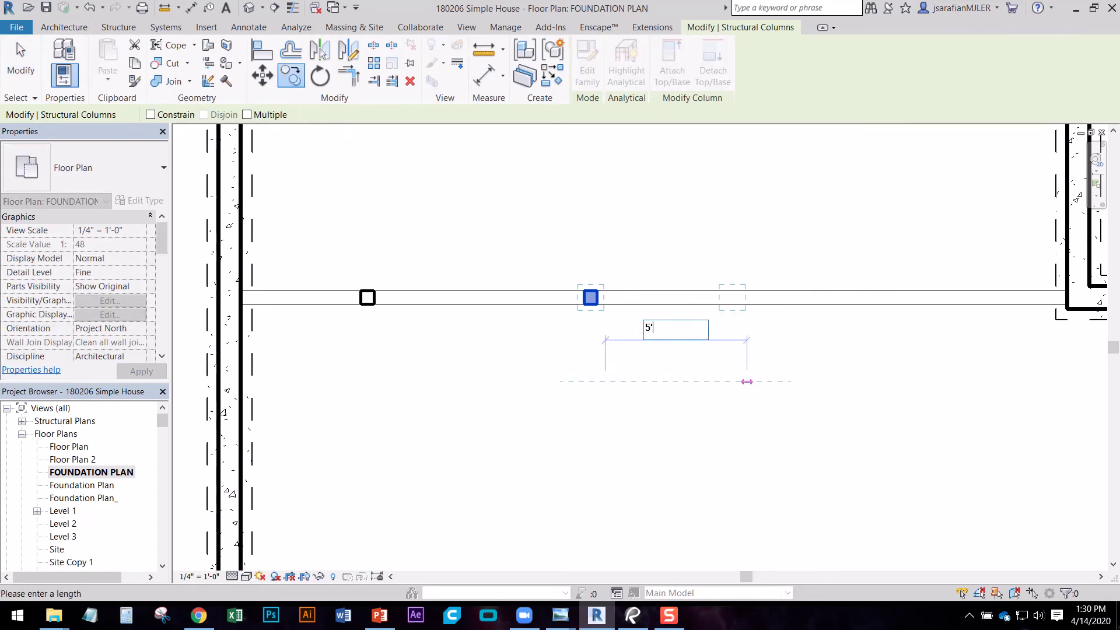
{"action": "key", "text": "Return"}
{"action": "key", "text": "Escape"}
{"action": "middle_click_drag", "start_coordinate": [826, 308], "coordinate": [587, 347]}
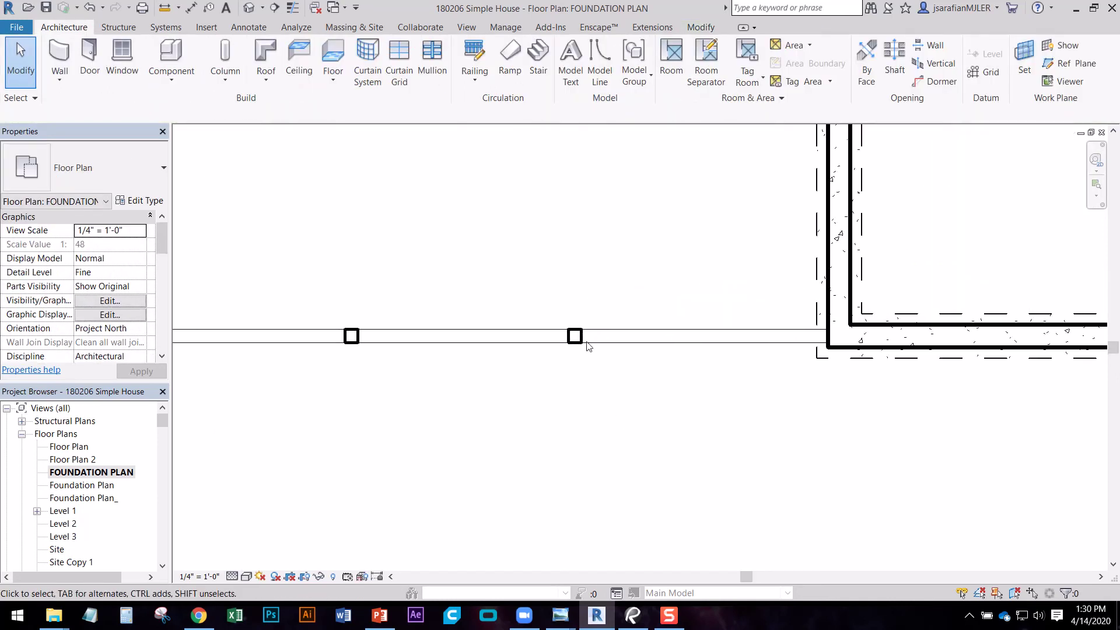
{"action": "middle_click_drag", "start_coordinate": [547, 304], "coordinate": [738, 400]}
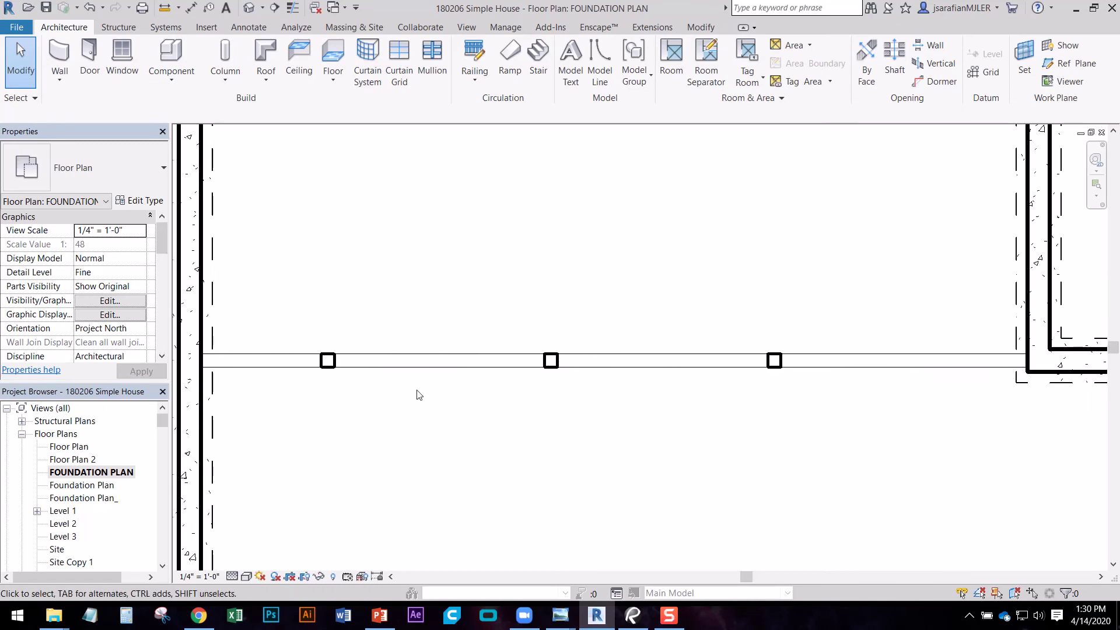
{"action": "scroll", "coordinate": [388, 333], "scroll_direction": "down", "scroll_amount": 2}
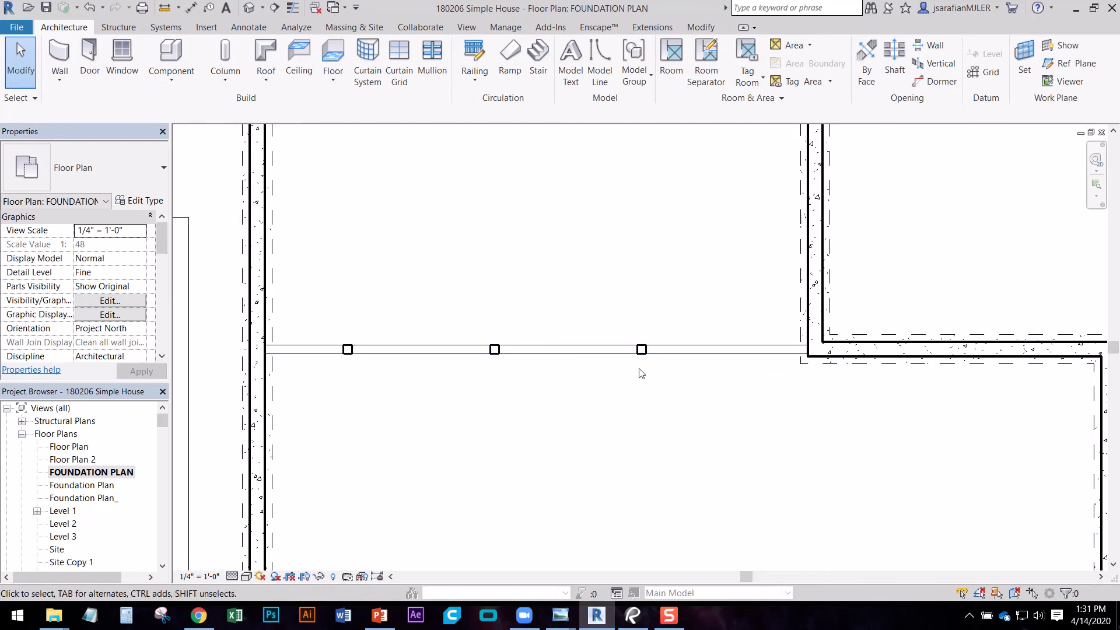
{"action": "scroll", "coordinate": [326, 330], "scroll_direction": "up", "scroll_amount": 1}
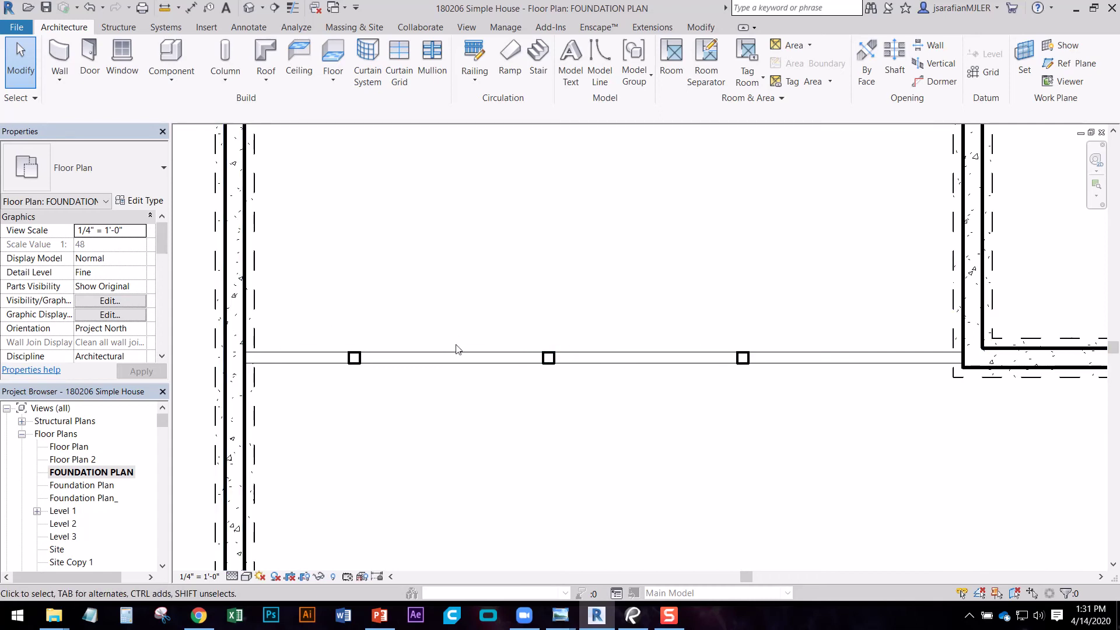
{"action": "middle_click_drag", "start_coordinate": [405, 312], "coordinate": [393, 318]}
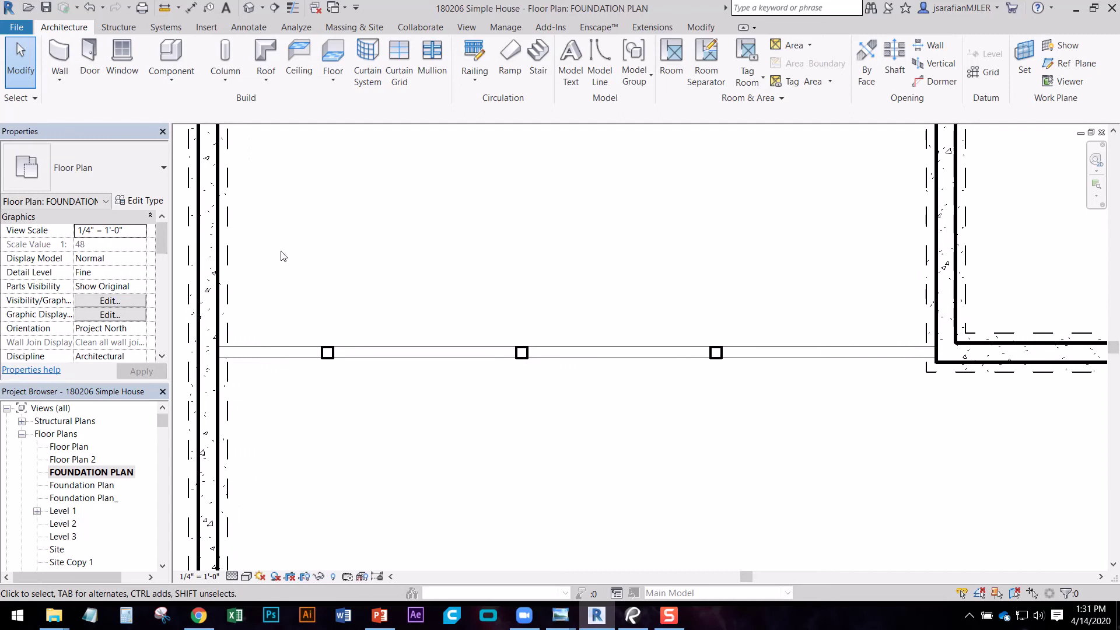
- Start an aligned dimension from the left wall through the three post centres
{"action": "key", "text": "d"}
{"action": "key", "text": "i"}
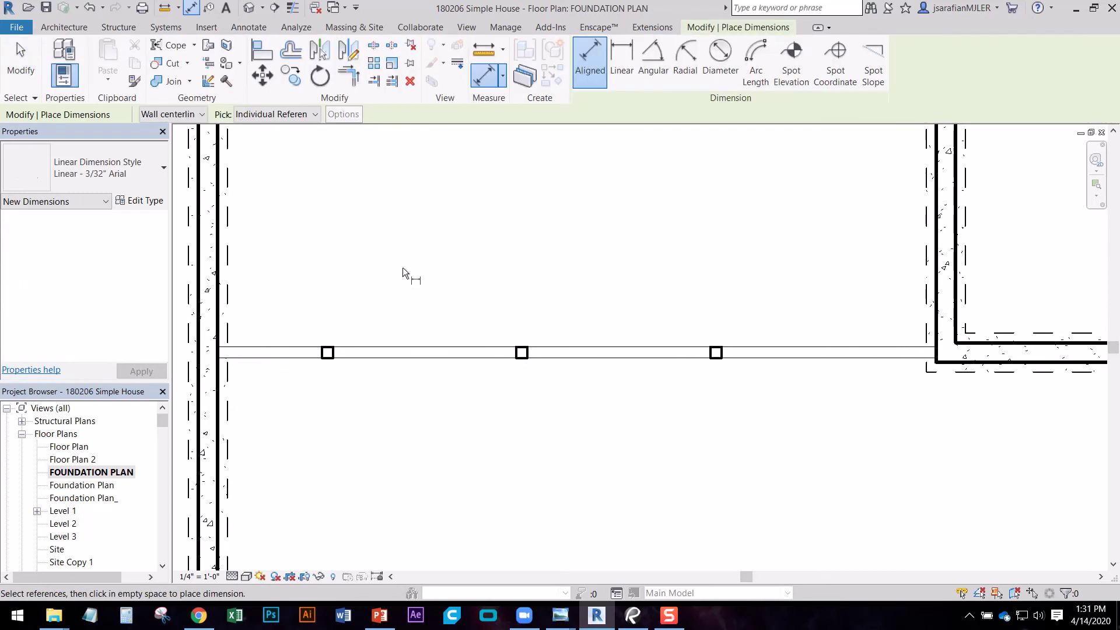
{"action": "left_click", "coordinate": [207, 325]}
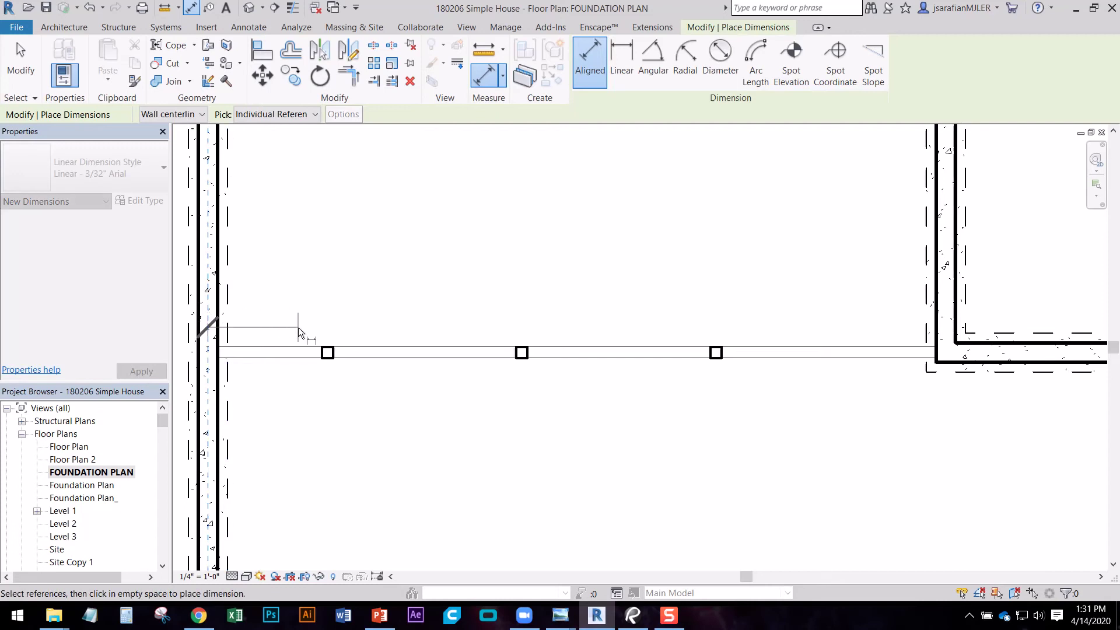
{"action": "scroll", "coordinate": [314, 331], "scroll_direction": "up", "scroll_amount": 3}
{"action": "left_click", "coordinate": [339, 366]}
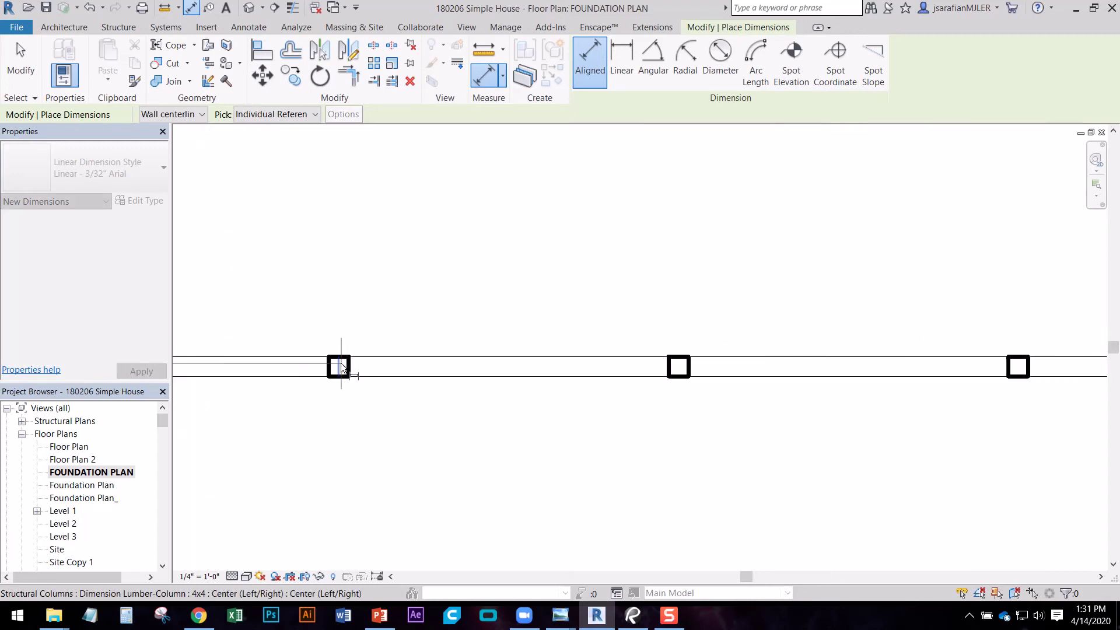
{"action": "left_click", "coordinate": [679, 366]}
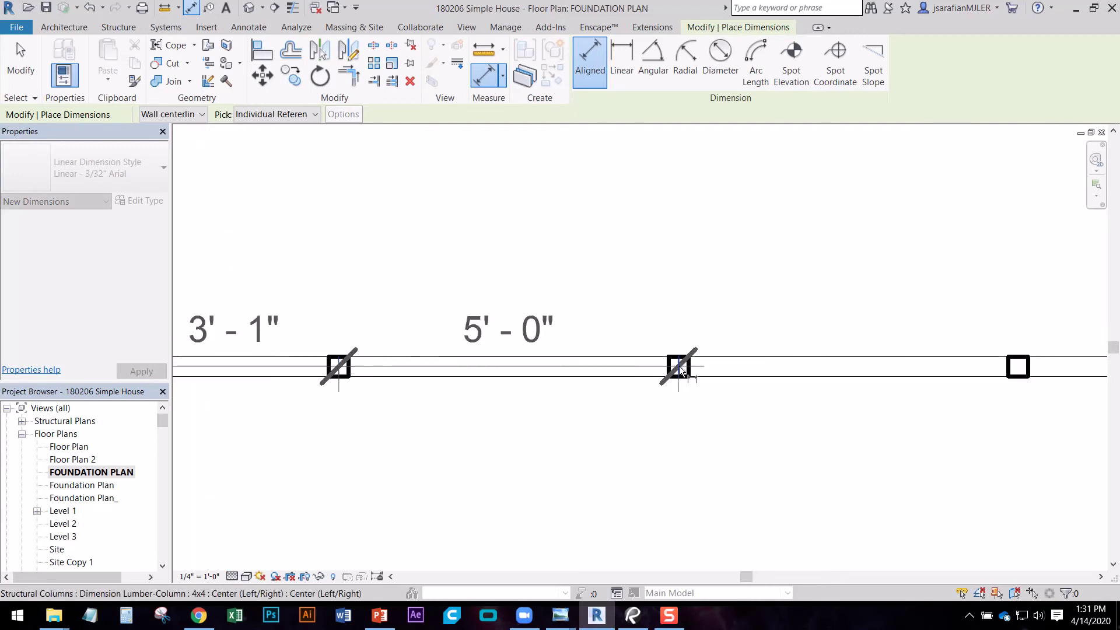
{"action": "left_click", "coordinate": [1029, 367]}
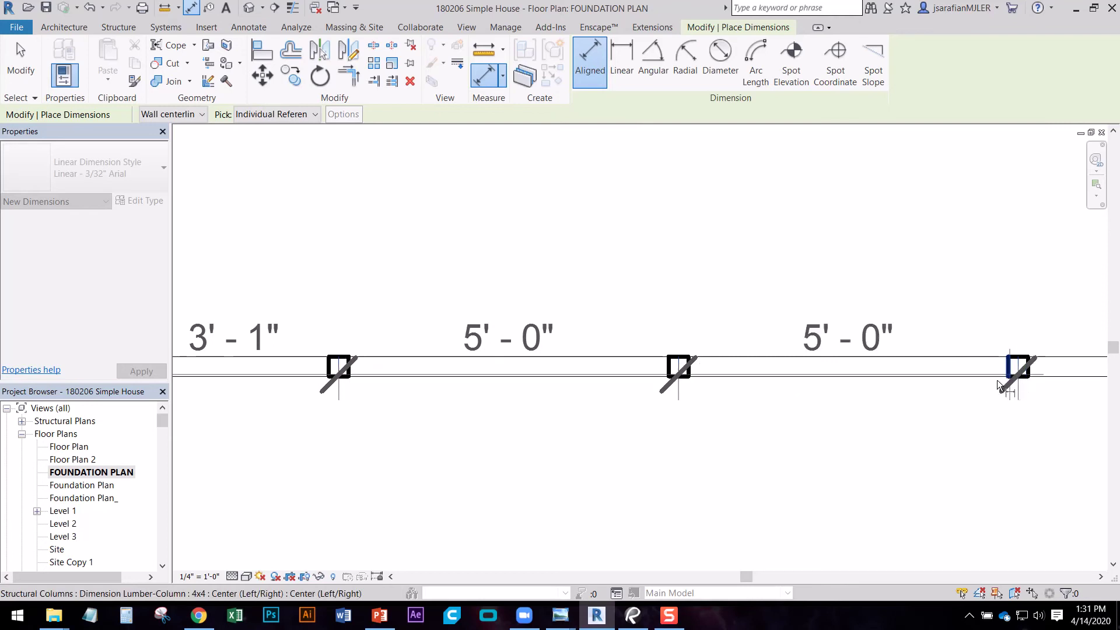
- End the string at the right wall and place it above the beam: 3'-1", 5'-0", 5'-0", 5'-11"
{"action": "middle_click_drag", "start_coordinate": [1013, 385], "coordinate": [305, 379]}
{"action": "left_click", "coordinate": [785, 310]}
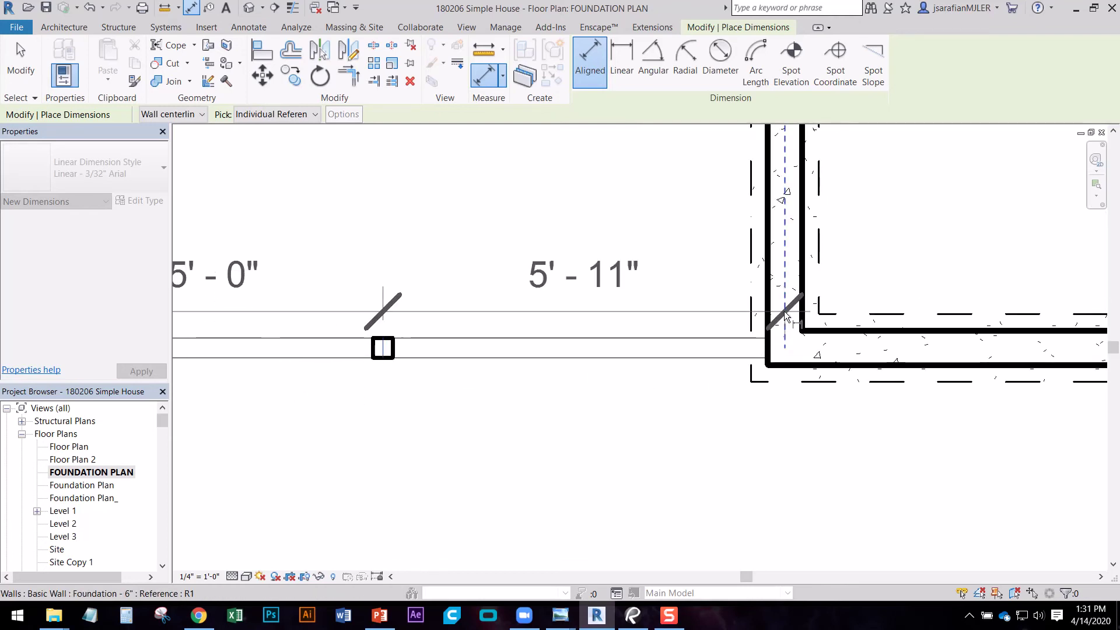
{"action": "scroll", "coordinate": [611, 285], "scroll_direction": "down", "scroll_amount": 2}
{"action": "left_click", "coordinate": [522, 239]}
{"action": "middle_click_drag", "start_coordinate": [506, 292], "coordinate": [684, 391]}
{"action": "key", "text": "Escape"}
{"action": "scroll", "coordinate": [684, 391], "scroll_direction": "down", "scroll_amount": 2}
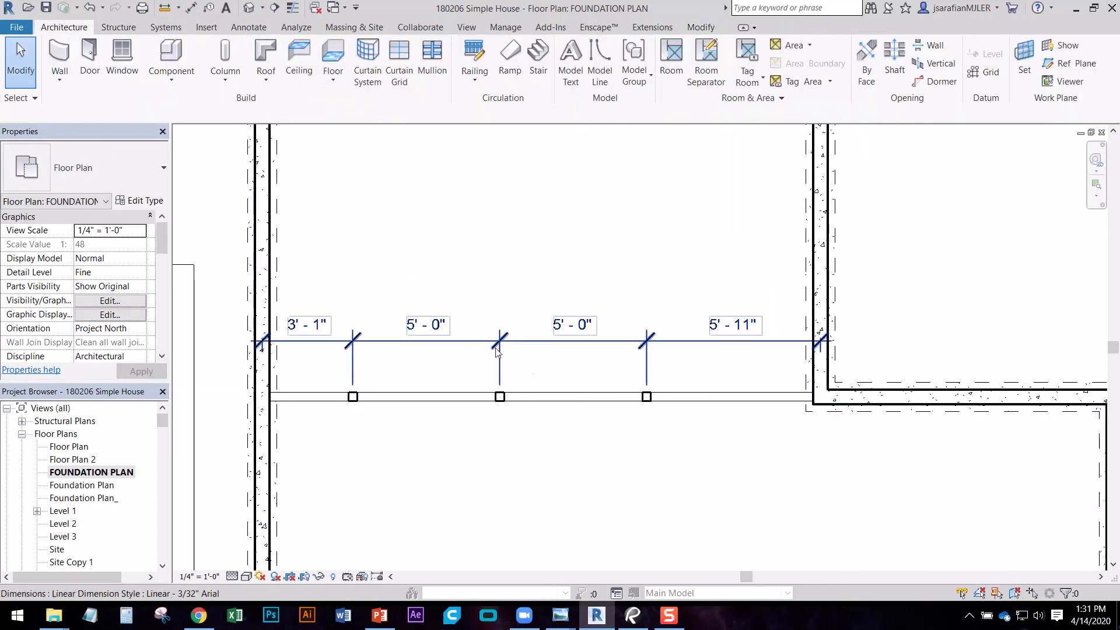
{"action": "scroll", "coordinate": [738, 390], "scroll_direction": "up", "scroll_amount": 1}
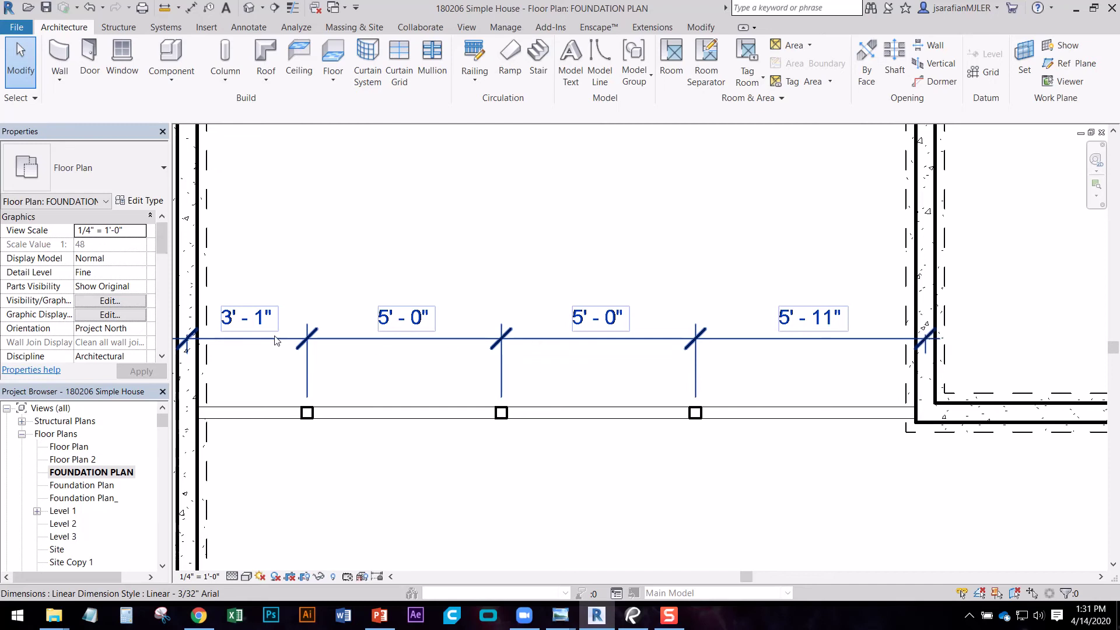
- Select the column dimension string and close its text settings without changes
{"action": "left_click", "coordinate": [262, 321]}
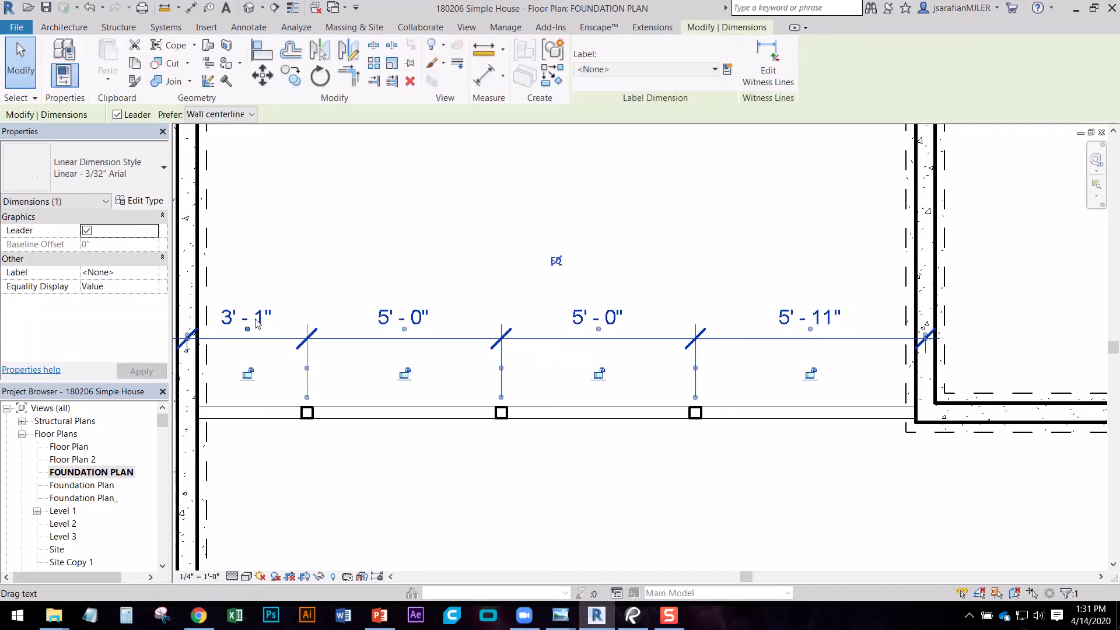
{"action": "left_click", "coordinate": [262, 318]}
{"action": "key", "text": "Escape"}
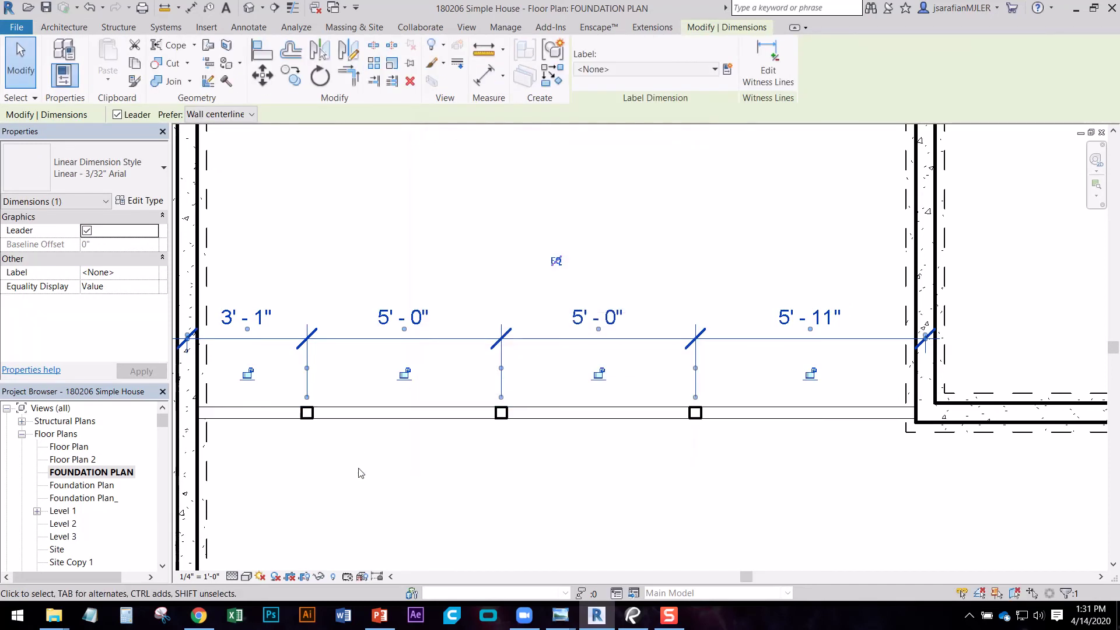
{"action": "key", "text": "Escape"}
{"action": "left_click", "coordinate": [245, 327]}
{"action": "left_click", "coordinate": [246, 318]}
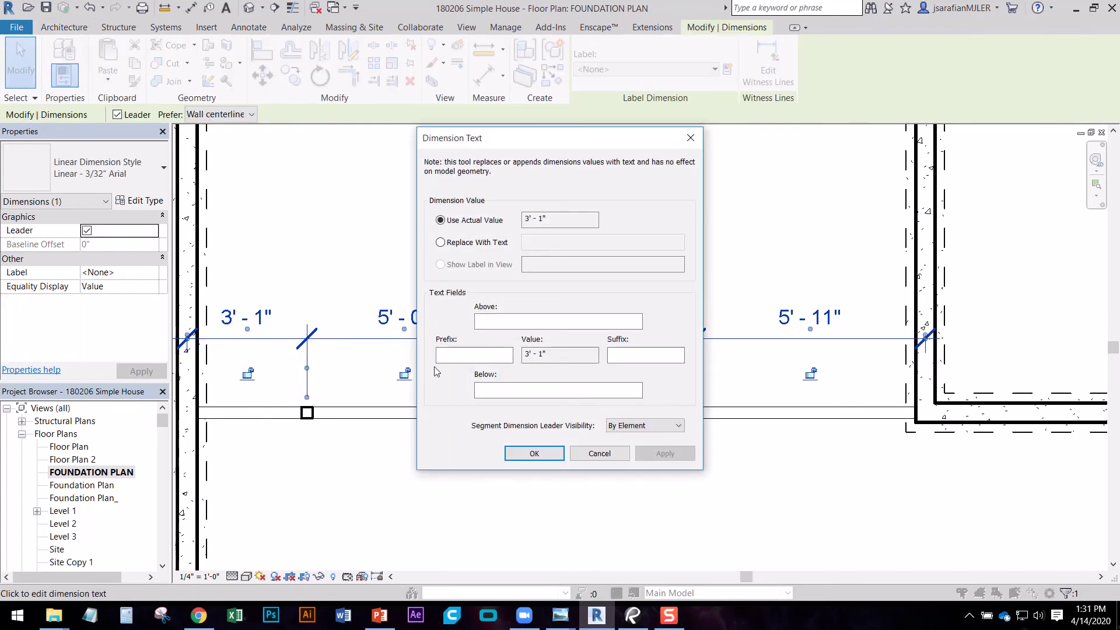
{"action": "left_click", "coordinate": [595, 451]}
{"action": "key", "text": "Escape"}
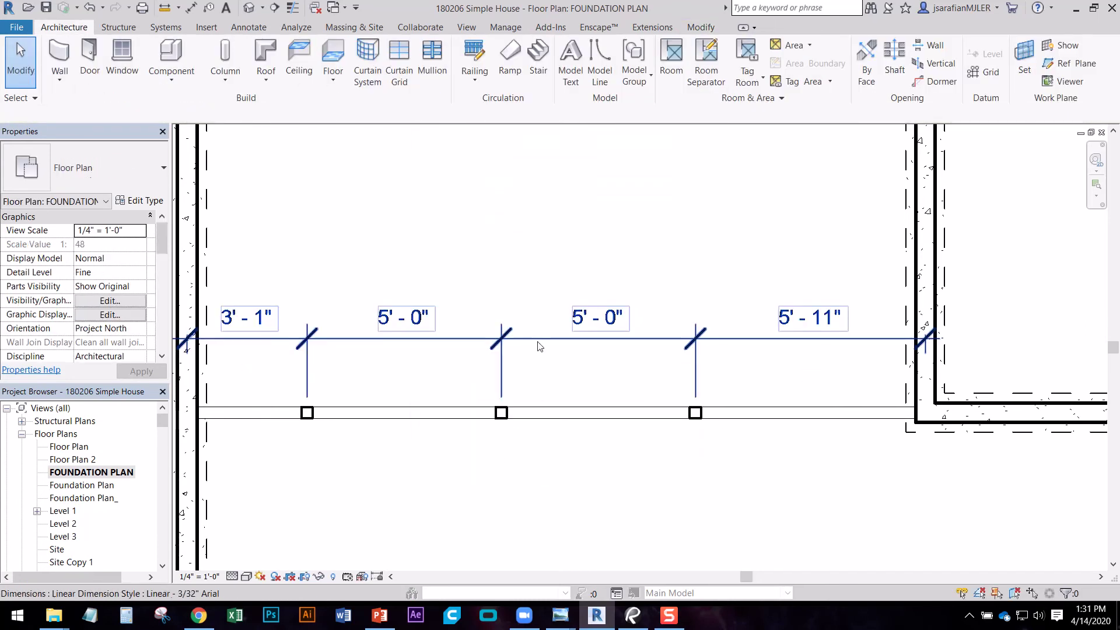
- Toggle EQ on the dimension string so the three posts are equally spaced
{"action": "left_click", "coordinate": [543, 343]}
{"action": "left_click", "coordinate": [556, 261]}
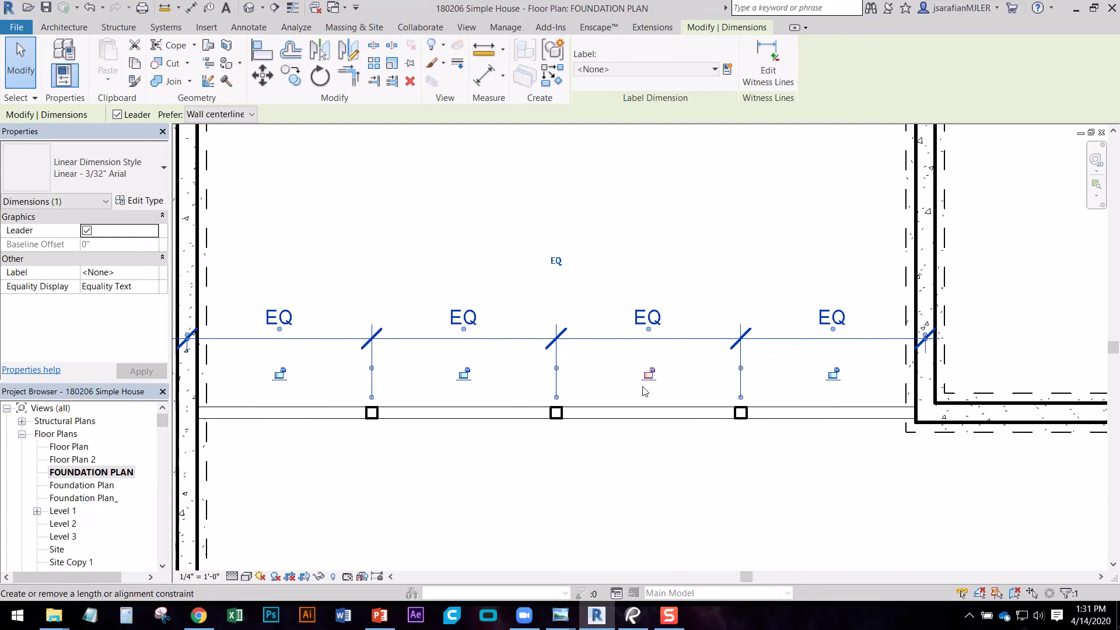
{"action": "left_click", "coordinate": [665, 473]}
{"action": "middle_click_drag", "start_coordinate": [906, 426], "coordinate": [790, 415]}
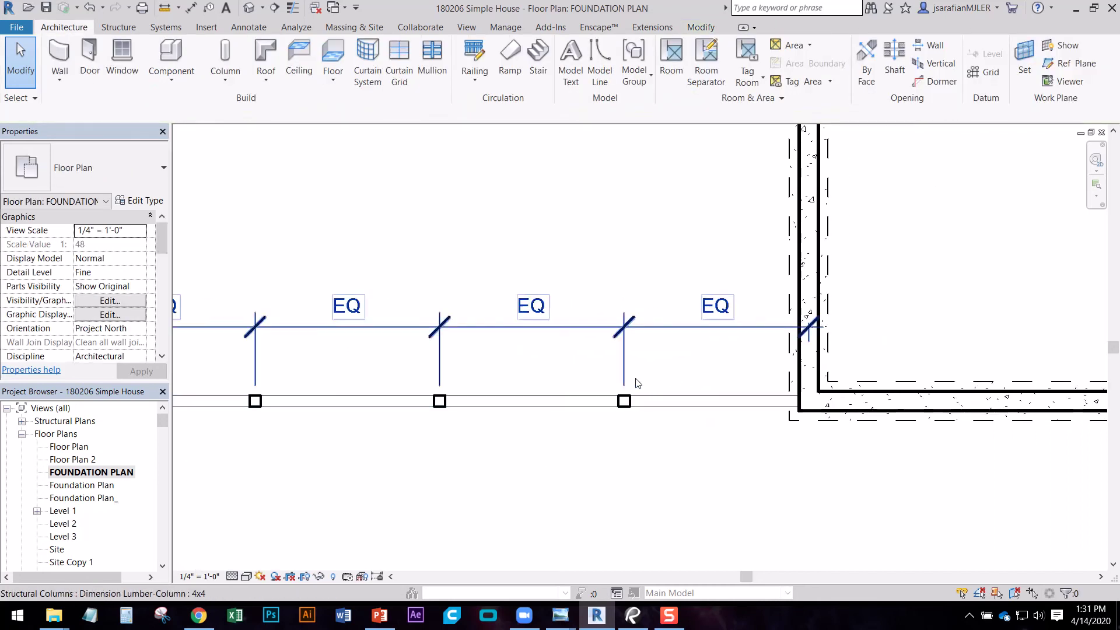
- Add a check dimension from the last column to the wall face, reading 4'-9"
{"action": "key", "text": "d"}
{"action": "key", "text": "i"}
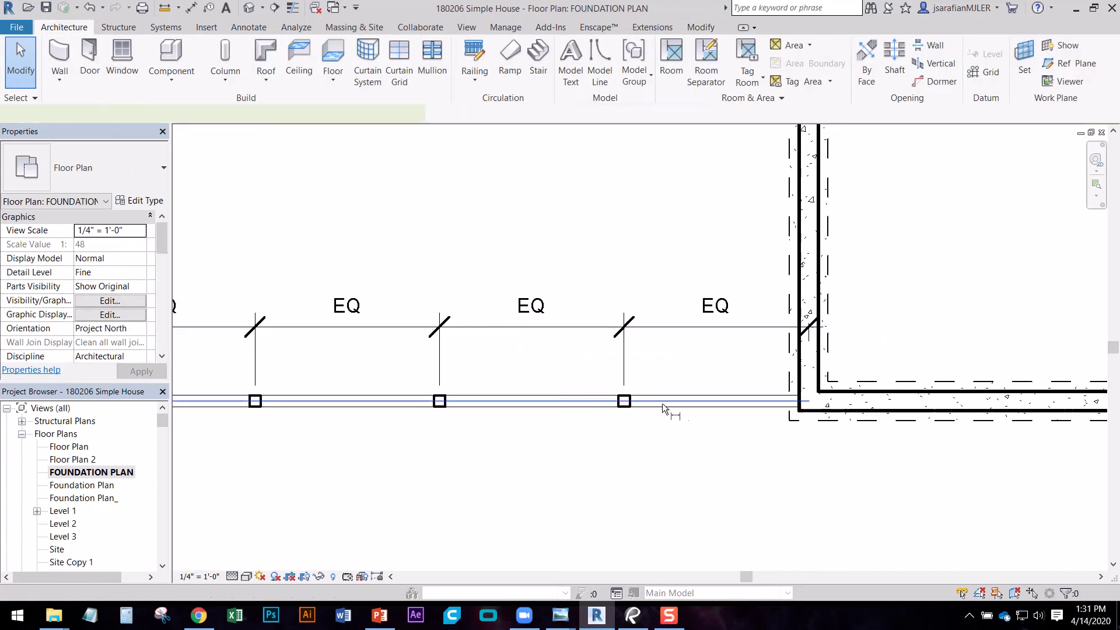
{"action": "left_click", "coordinate": [622, 402]}
{"action": "left_click", "coordinate": [807, 395]}
{"action": "left_click", "coordinate": [756, 470]}
{"action": "key", "text": "Escape"}
{"action": "key", "text": "Escape"}
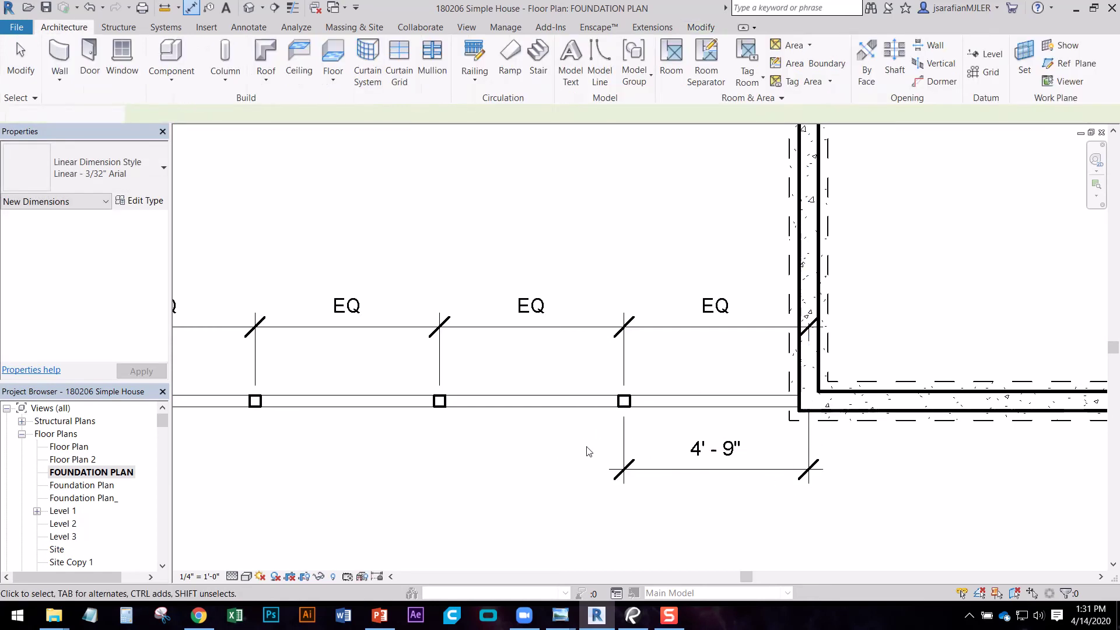
- Delete the temporary 4'-9" check dimension
{"action": "middle_click_drag", "start_coordinate": [576, 451], "coordinate": [789, 471]}
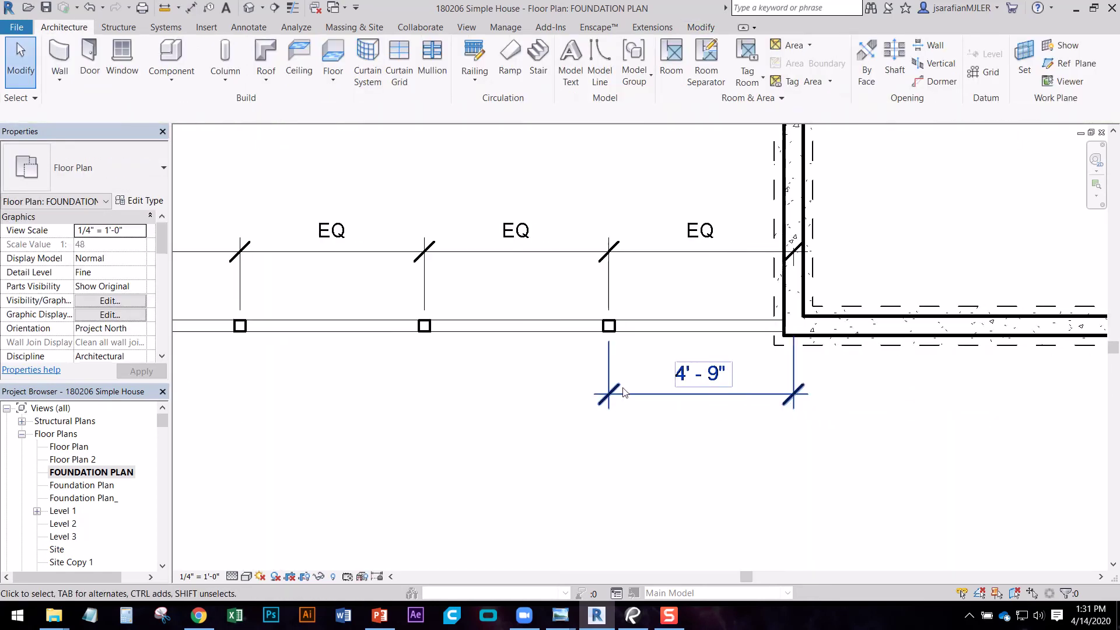
{"action": "middle_click_drag", "start_coordinate": [535, 359], "coordinate": [690, 366]}
{"action": "scroll", "coordinate": [688, 400], "scroll_direction": "down", "scroll_amount": 2}
{"action": "scroll", "coordinate": [670, 415], "scroll_direction": "up", "scroll_amount": 2}
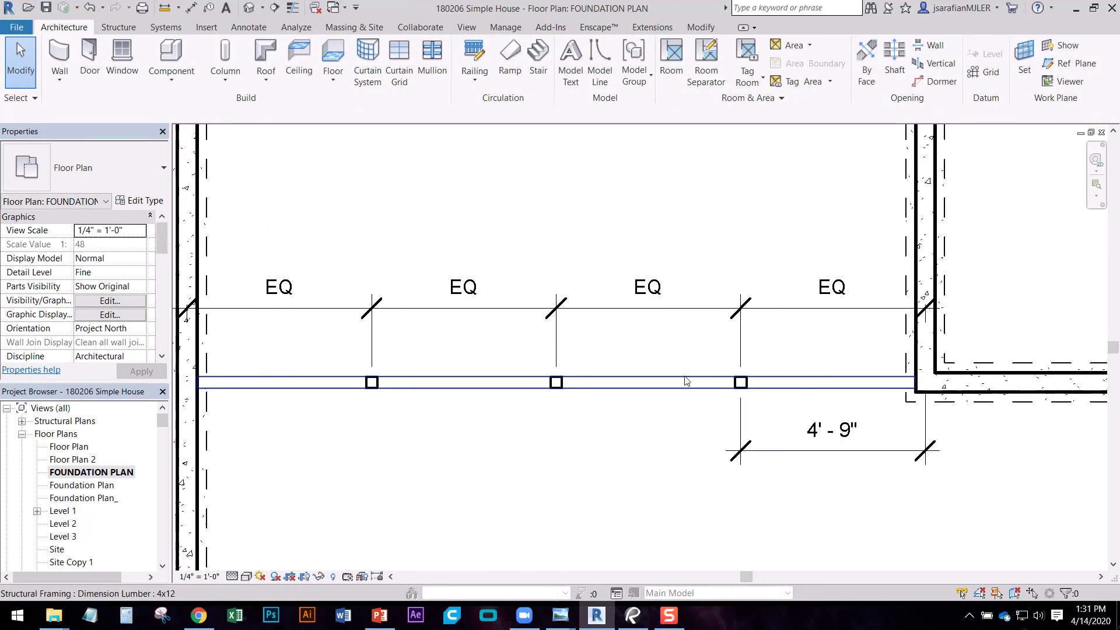
{"action": "middle_click_drag", "start_coordinate": [808, 425], "coordinate": [689, 363]}
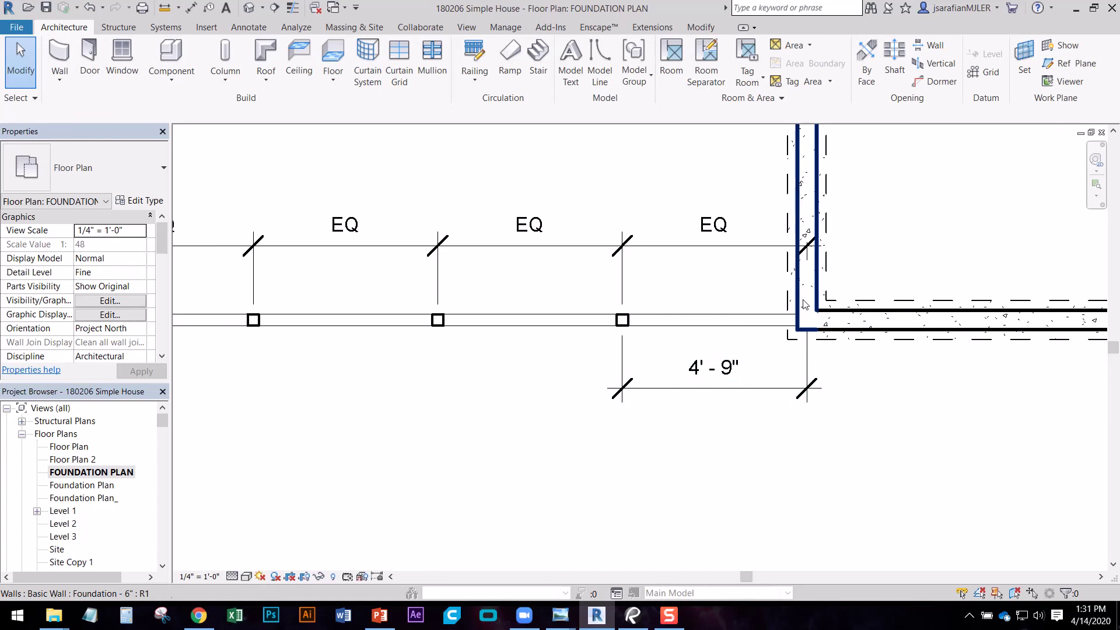
{"action": "left_click", "coordinate": [762, 395]}
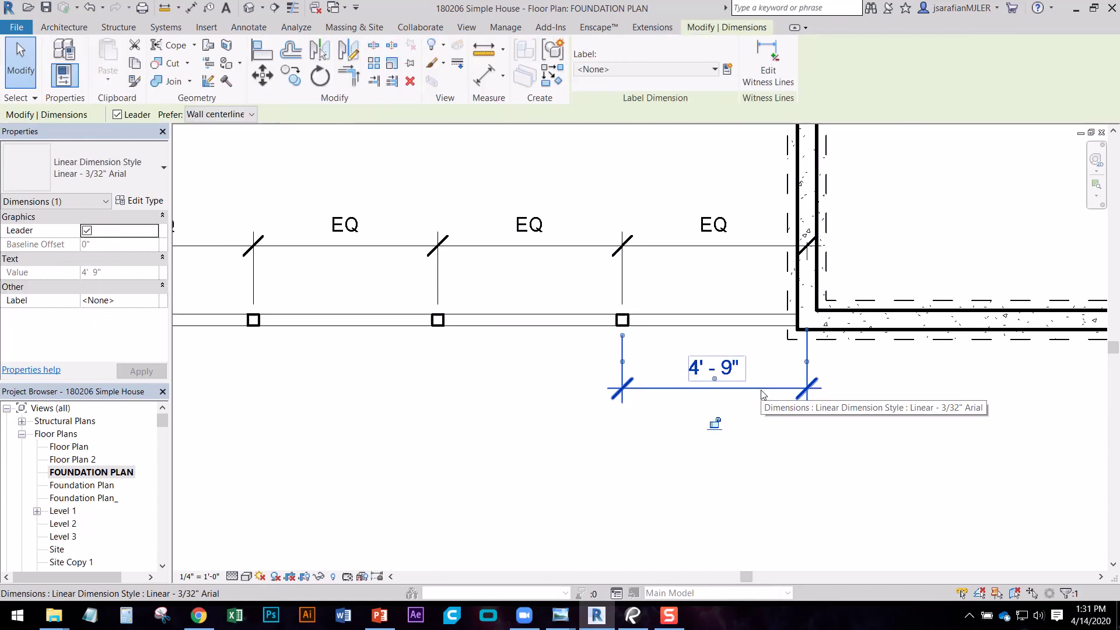
{"action": "key", "text": "Delete"}
{"action": "middle_click_drag", "start_coordinate": [635, 379], "coordinate": [557, 428]}
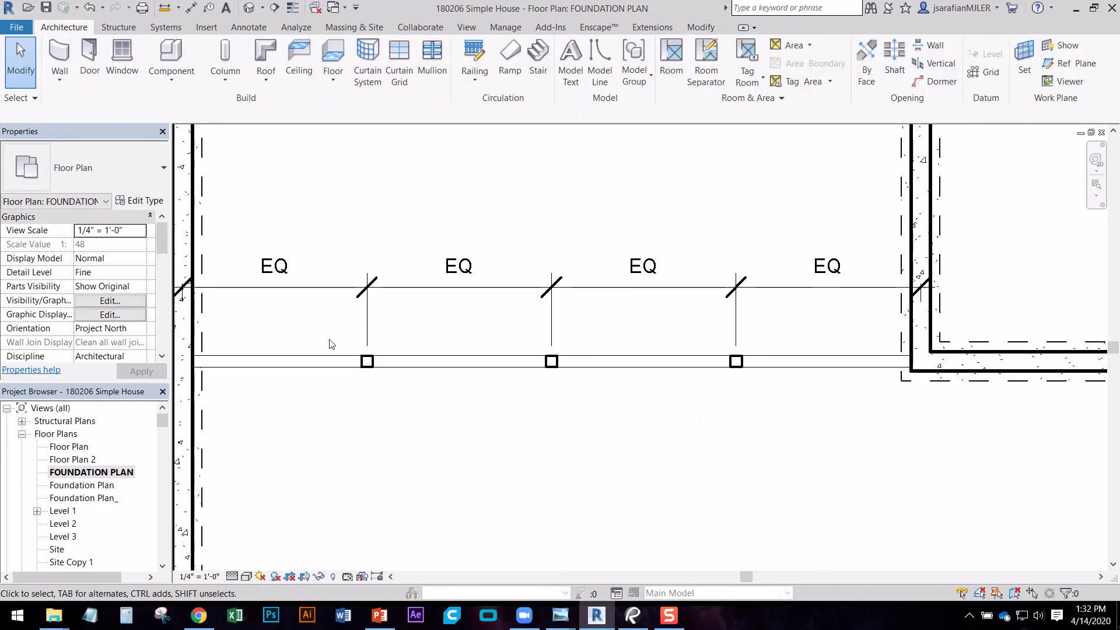
- Show the actual 4'-9" values instead of EQ labels and move the string lower
{"action": "left_click", "coordinate": [393, 292]}
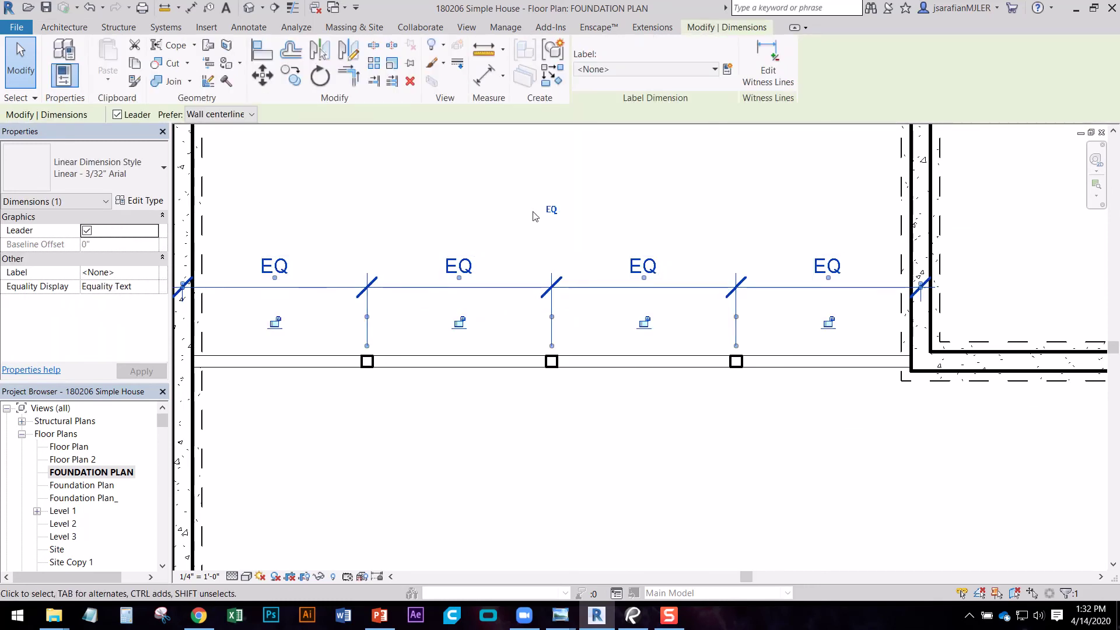
{"action": "left_click", "coordinate": [551, 210]}
{"action": "left_click", "coordinate": [601, 427]}
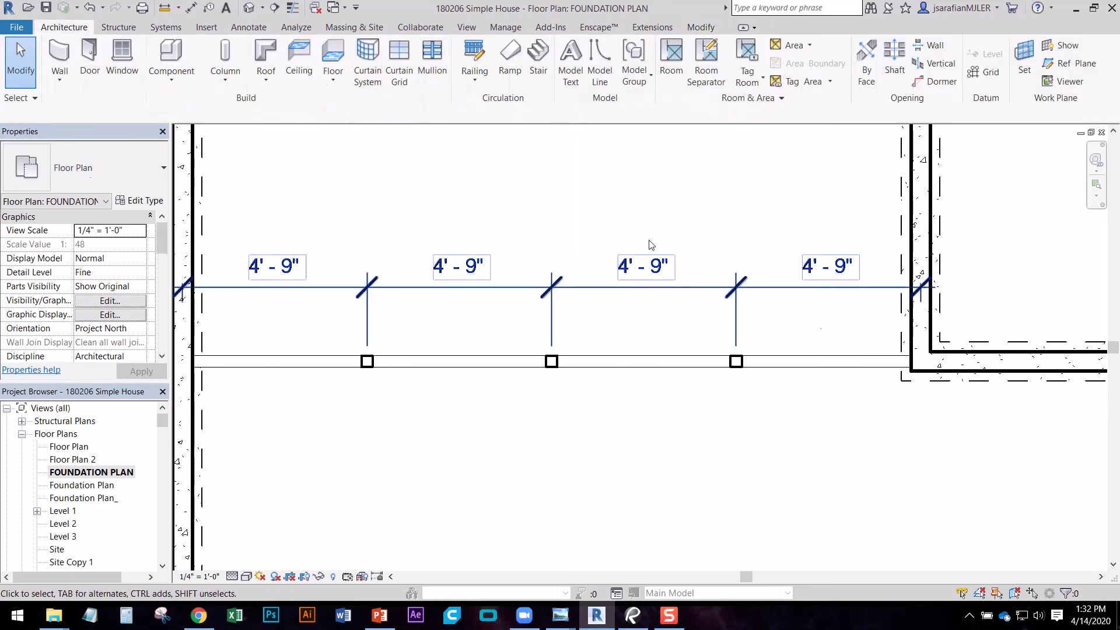
{"action": "left_click", "coordinate": [693, 291]}
{"action": "left_click_drag", "start_coordinate": [693, 292], "coordinate": [695, 314]}
{"action": "left_click", "coordinate": [703, 393]}
{"action": "middle_click_drag", "start_coordinate": [458, 370], "coordinate": [507, 363]}
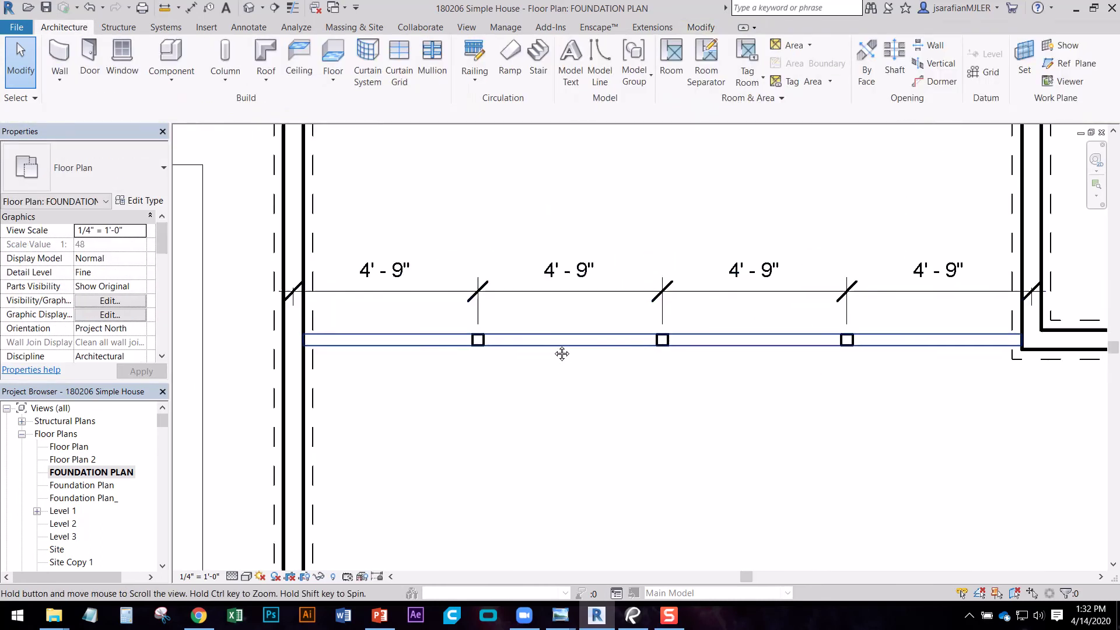
- Zoom in on the three posts under the beam and bring up the Structure tools
{"action": "scroll", "coordinate": [426, 357], "scroll_direction": "up", "scroll_amount": 2}
{"action": "scroll", "coordinate": [423, 354], "scroll_direction": "up", "scroll_amount": 1}
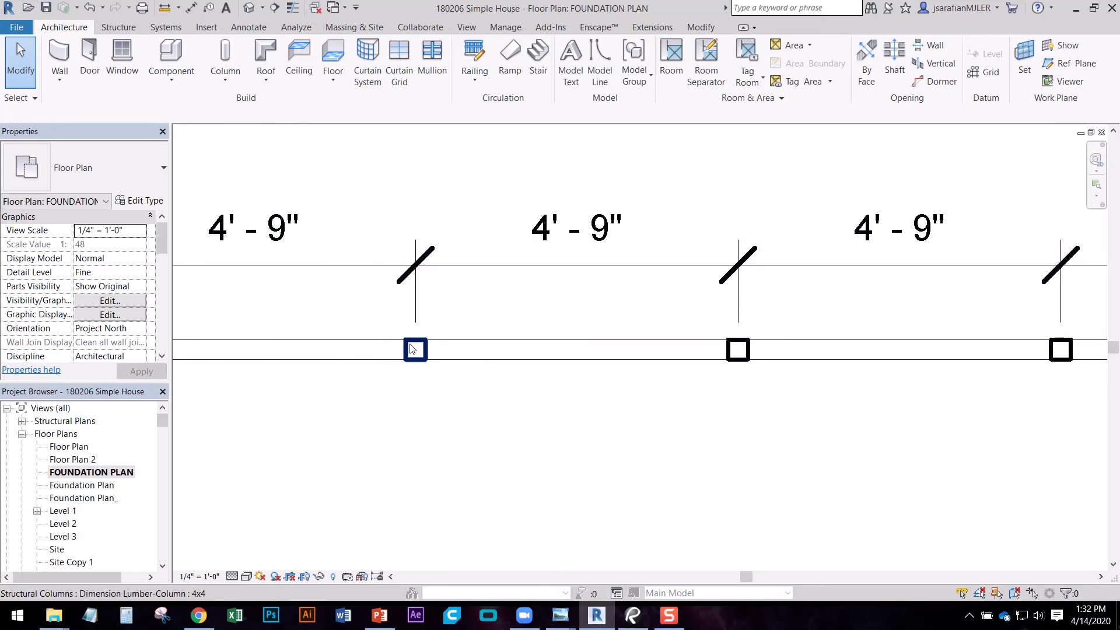
{"action": "middle_click_drag", "start_coordinate": [449, 421], "coordinate": [415, 413]}
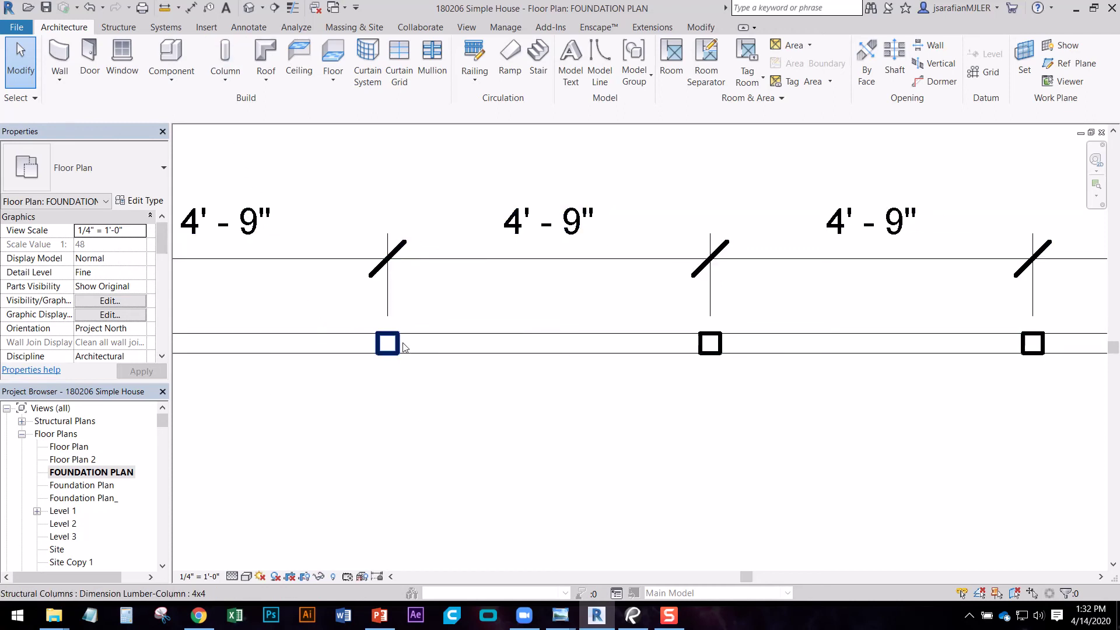
{"action": "middle_click_drag", "start_coordinate": [421, 389], "coordinate": [441, 375]}
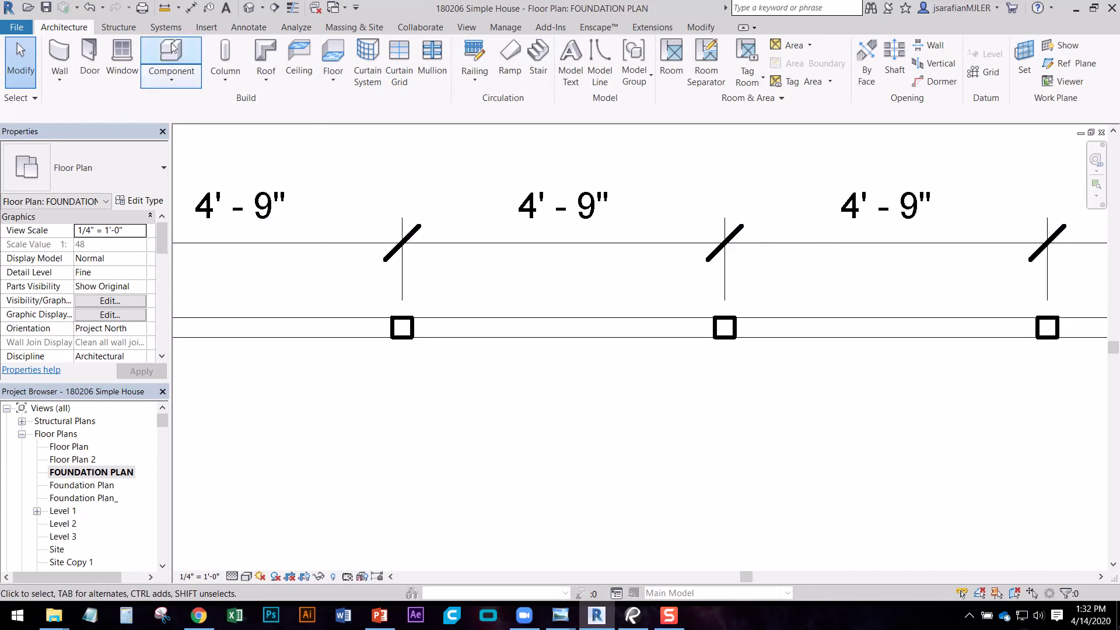
{"action": "left_click", "coordinate": [118, 27]}
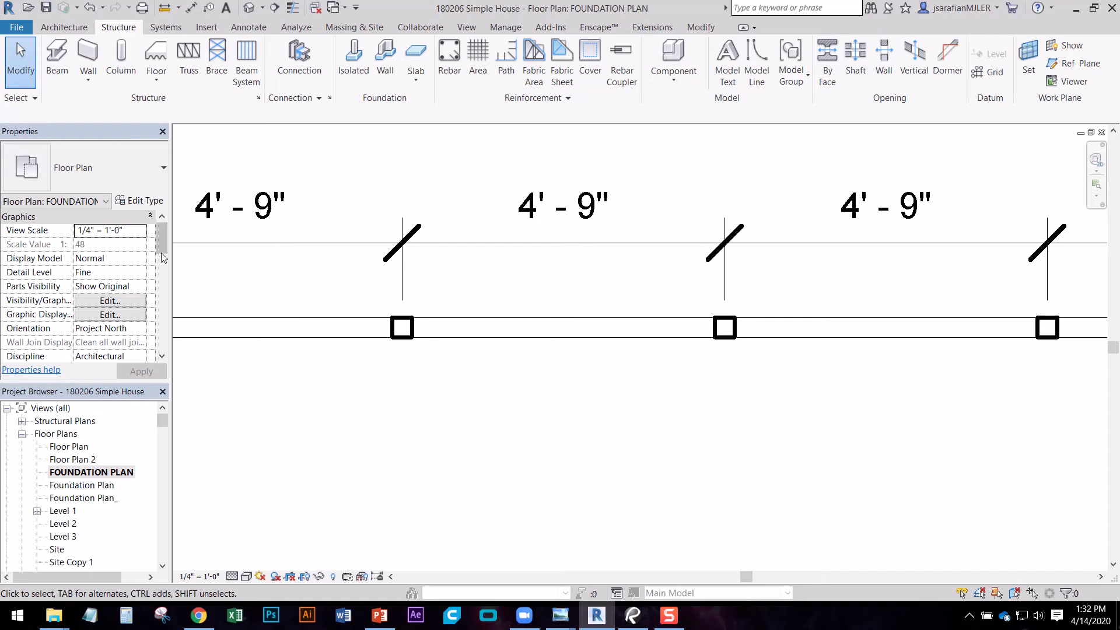
- Load Footing-Rectangular.rfa from US Imperial > Structural Foundations for placing an isolated footing
{"action": "left_click", "coordinate": [351, 60]}
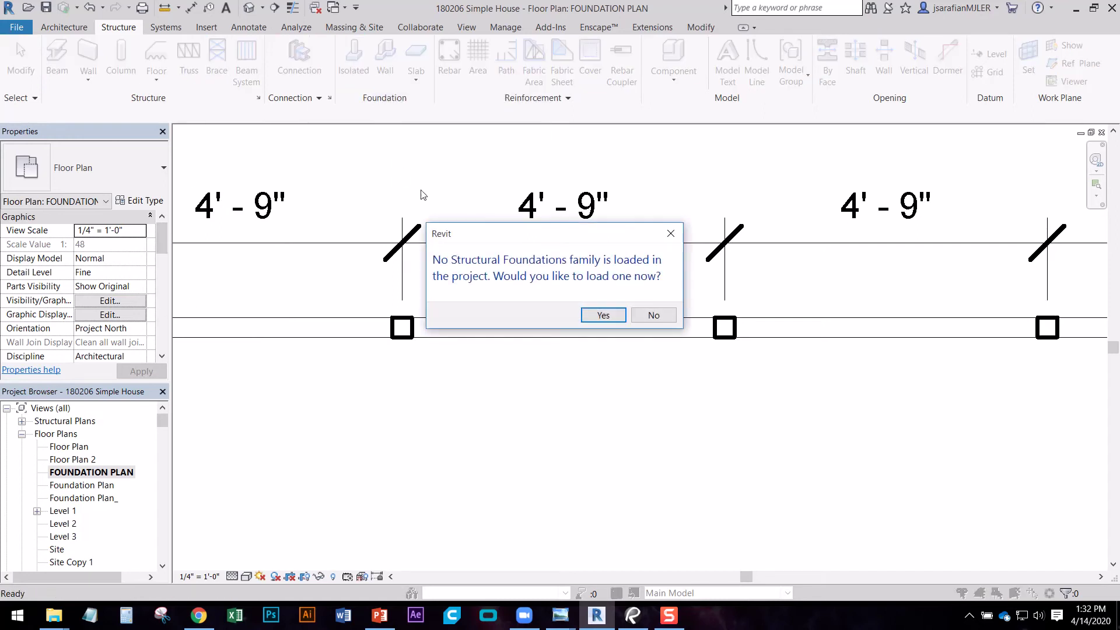
{"action": "left_click", "coordinate": [601, 315]}
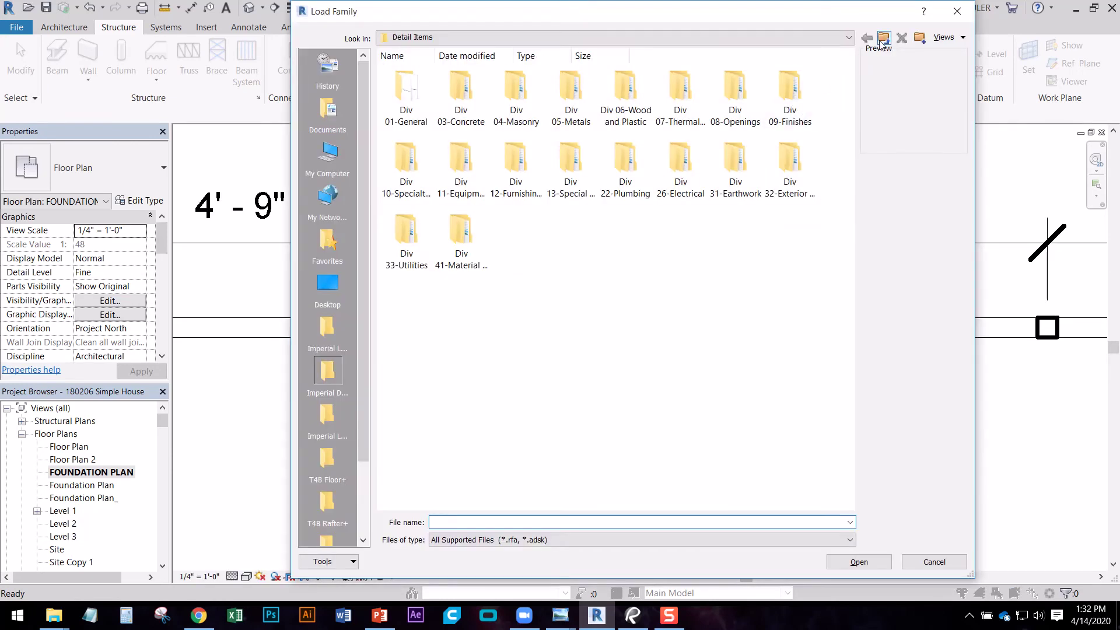
{"action": "left_click", "coordinate": [883, 38]}
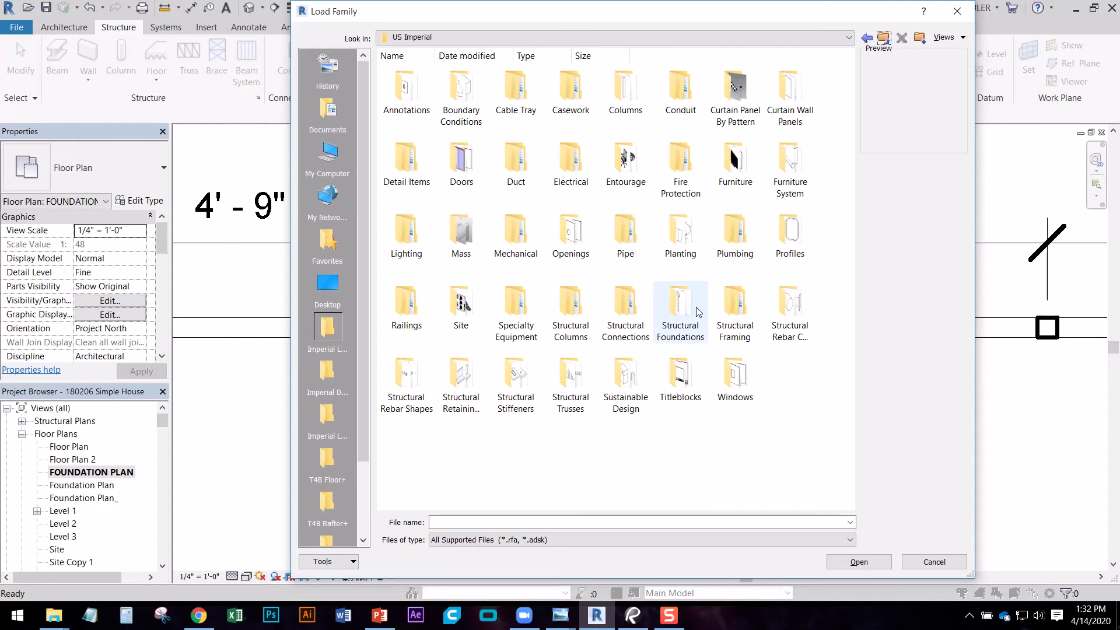
{"action": "double_click", "coordinate": [677, 315]}
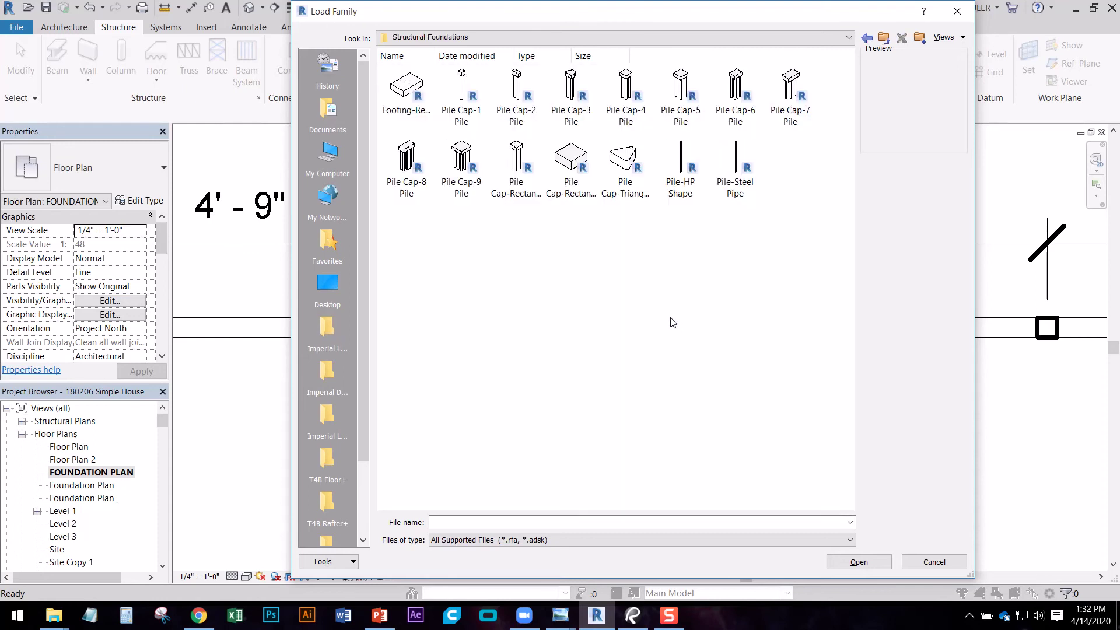
{"action": "left_click", "coordinate": [414, 123]}
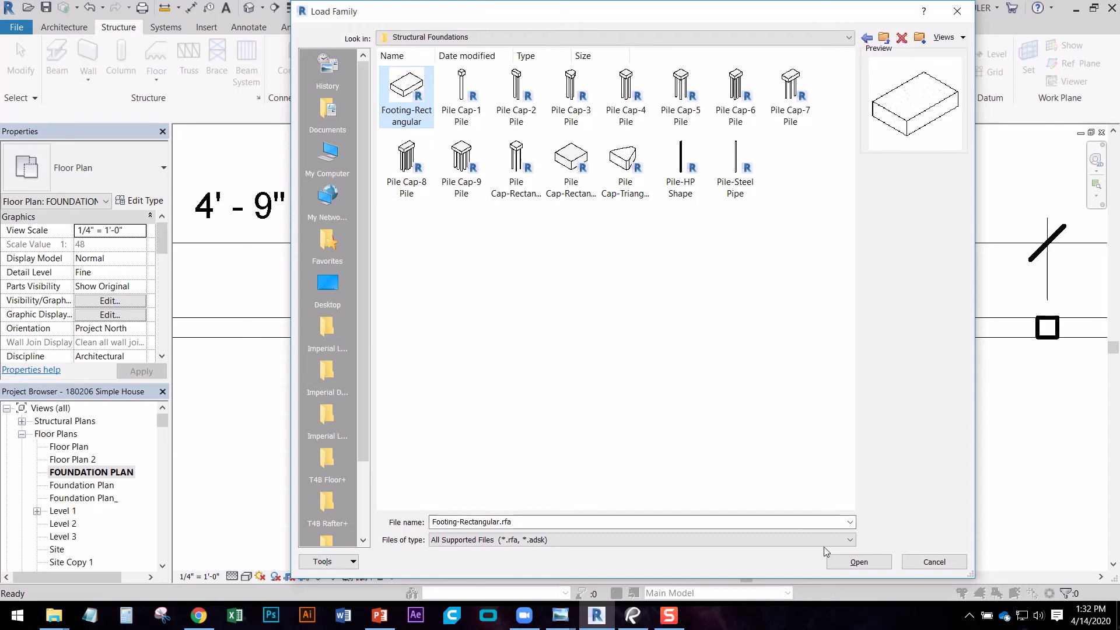
{"action": "left_click", "coordinate": [843, 562]}
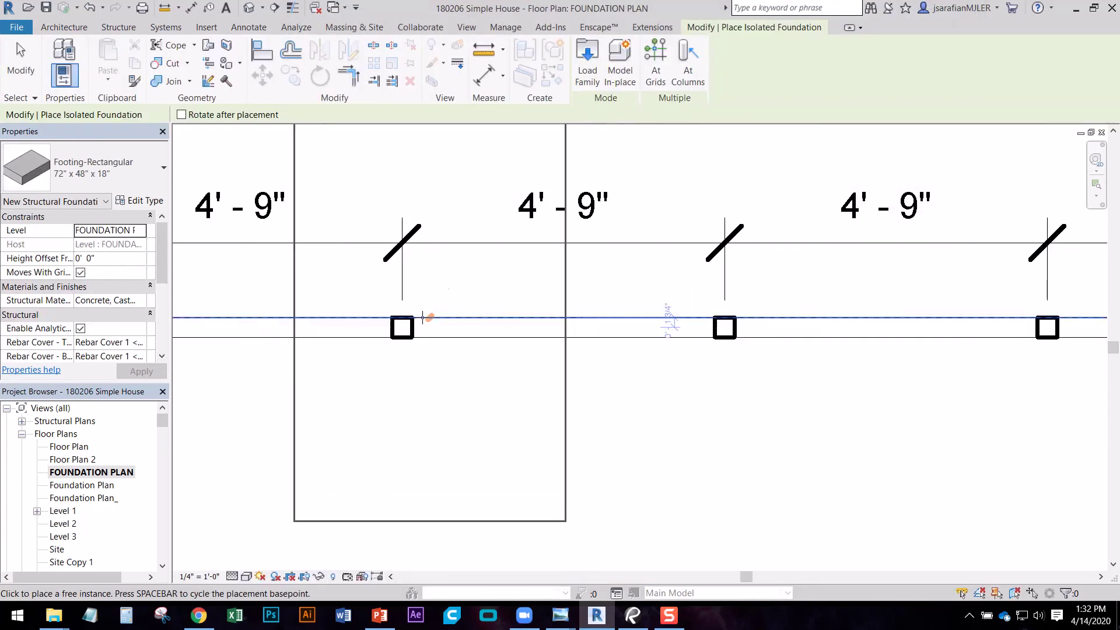
- Duplicate the footing type as 1'X1'X6" with 6" thickness, 1' width and 1' length
{"action": "left_click", "coordinate": [140, 201]}
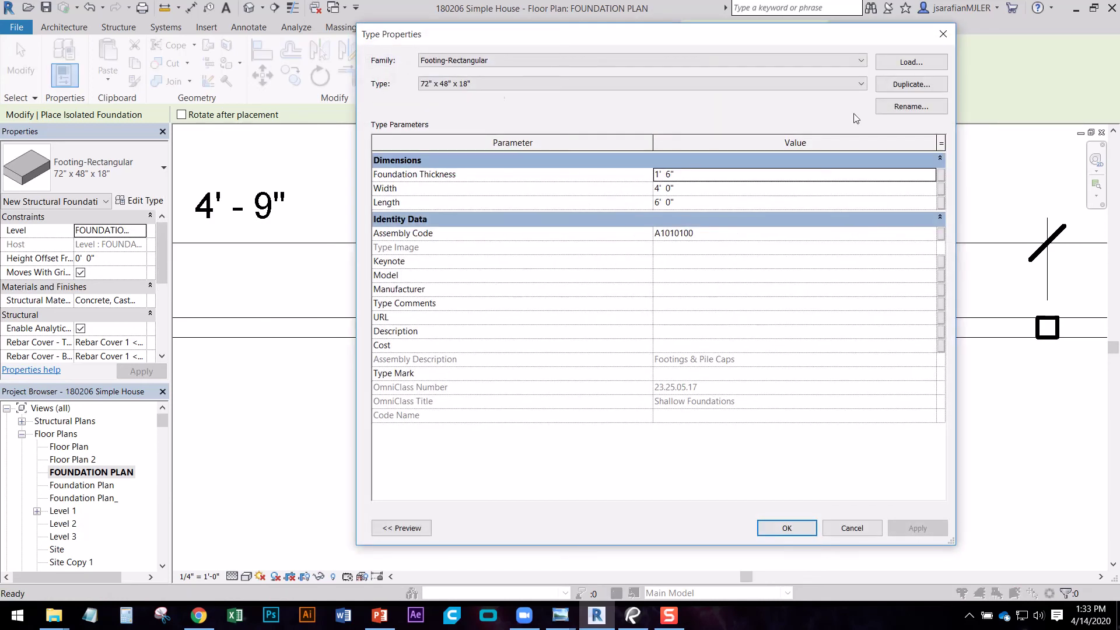
{"action": "left_click", "coordinate": [912, 84]}
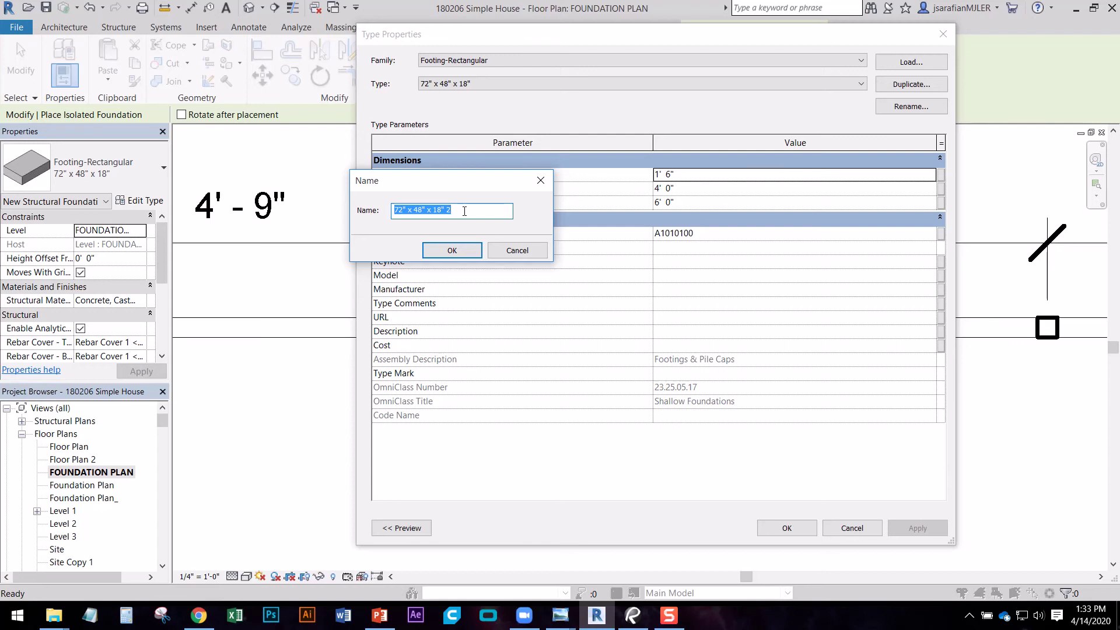
{"action": "type", "text": "1'X1'X6"}
{"action": "left_click", "coordinate": [459, 251]}
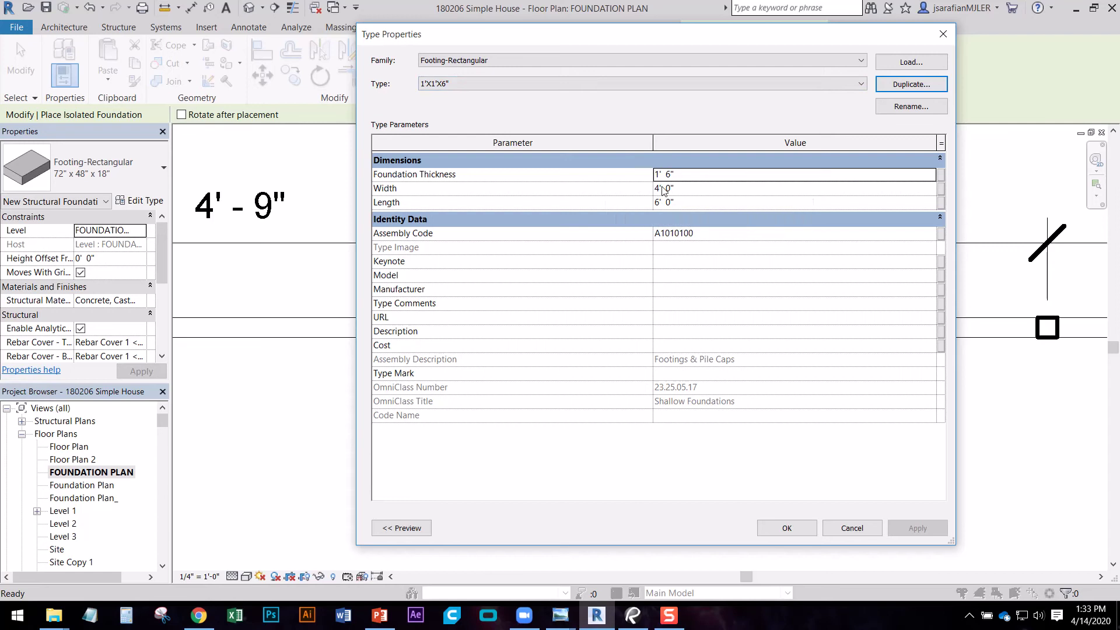
{"action": "left_click", "coordinate": [684, 174]}
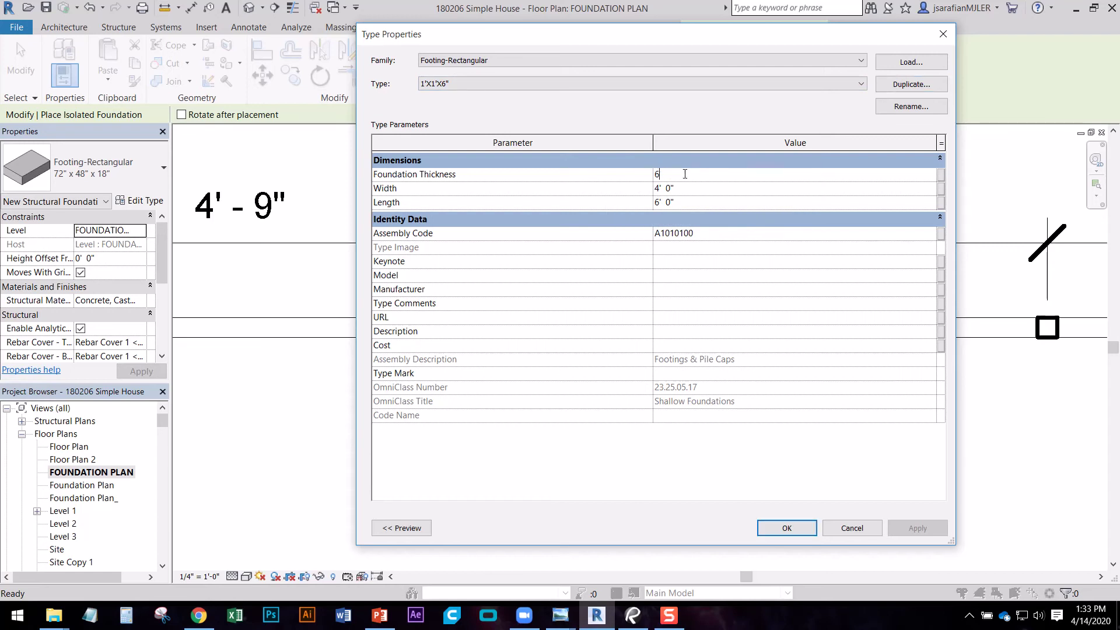
{"action": "left_click", "coordinate": [687, 205]}
{"action": "type", "text": "1"}
{"action": "left_click", "coordinate": [786, 528]}
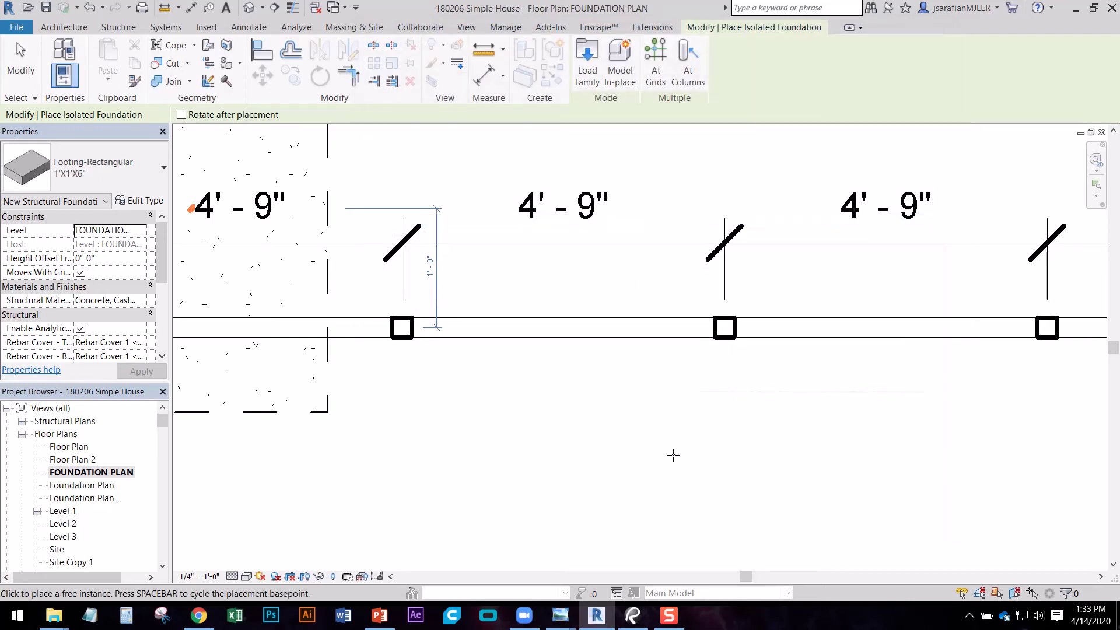
- Place 1'X1'X6" footings under the three posts and check them in the default 3D view
{"action": "left_click", "coordinate": [402, 327]}
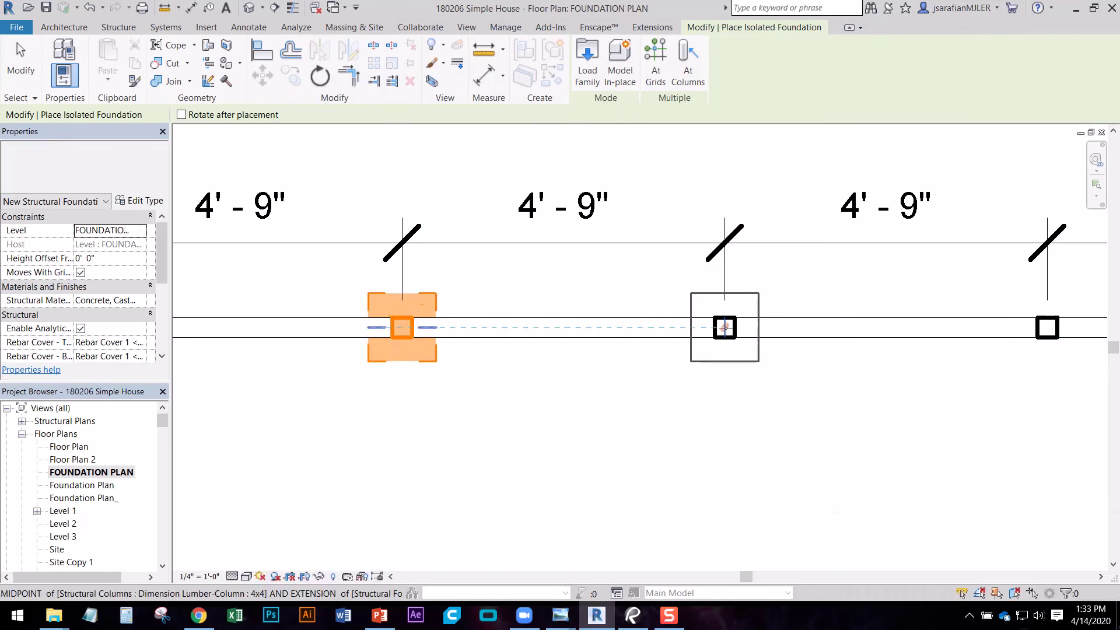
{"action": "left_click", "coordinate": [725, 328]}
{"action": "middle_click_drag", "start_coordinate": [950, 358], "coordinate": [603, 373]}
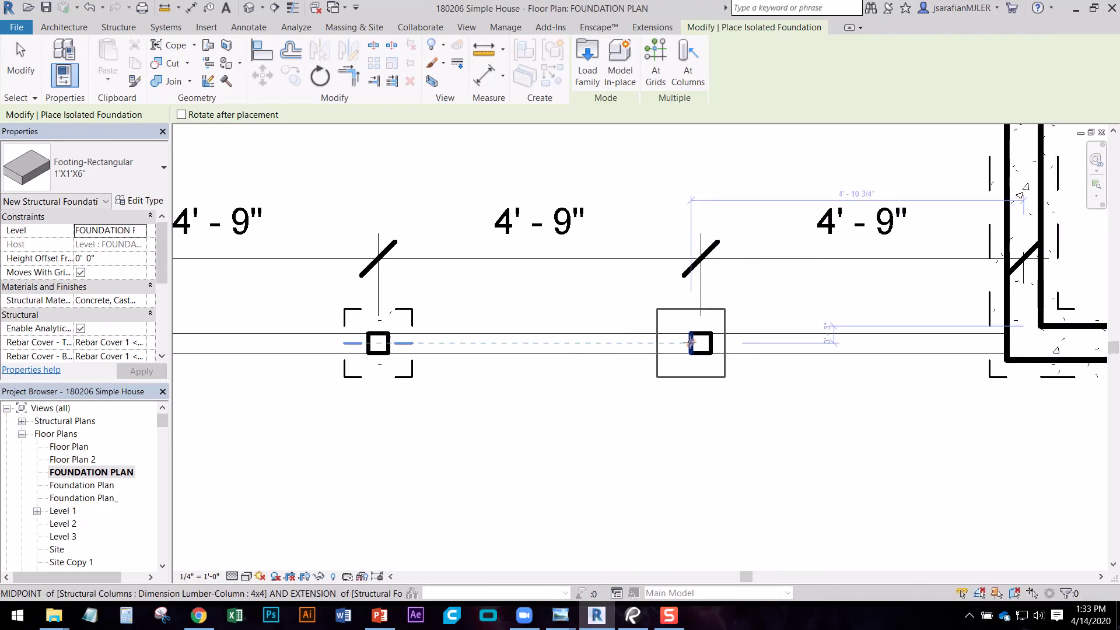
{"action": "left_click", "coordinate": [701, 343]}
{"action": "key", "text": "Escape"}
{"action": "key", "text": "Escape"}
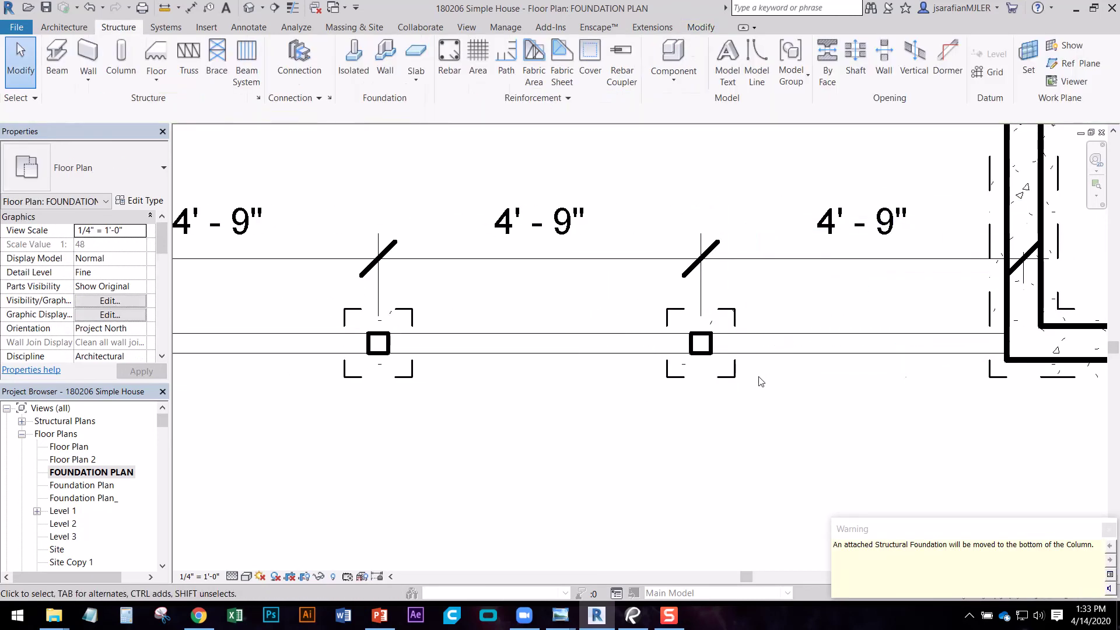
{"action": "left_click", "coordinate": [209, 8]}
{"action": "middle_click_drag", "start_coordinate": [555, 397], "coordinate": [446, 349], "text": "shift"}
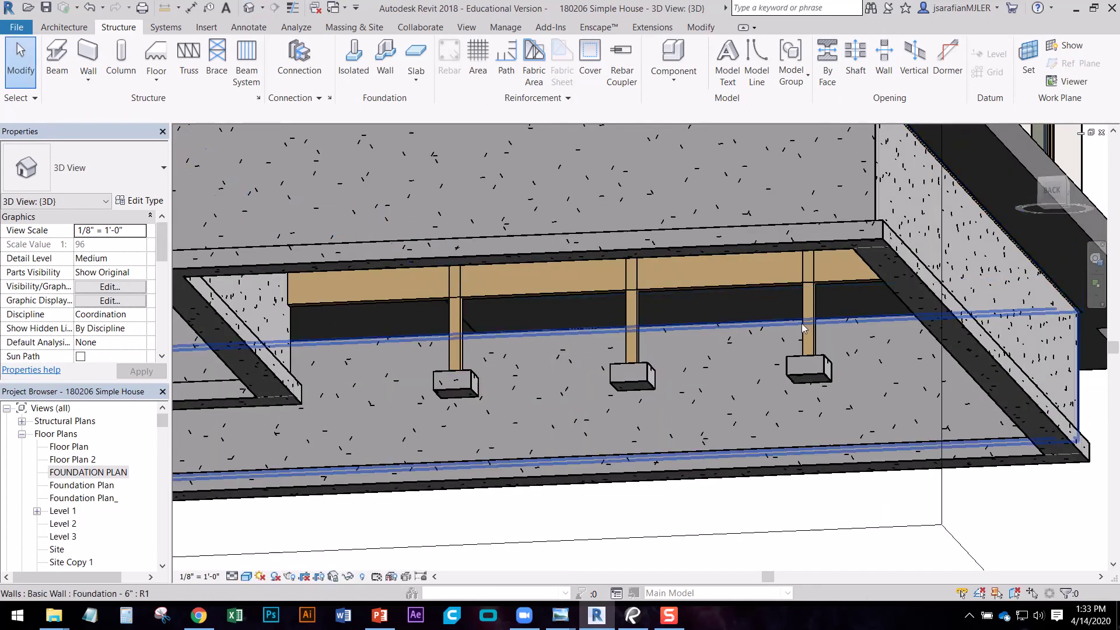
- Give the three 4x4 posts a -1' 5" top offset, then reopen FOUNDATION PLAN
{"action": "left_click", "coordinate": [805, 376]}
{"action": "middle_click_drag", "start_coordinate": [805, 376], "coordinate": [451, 278], "text": "shift"}
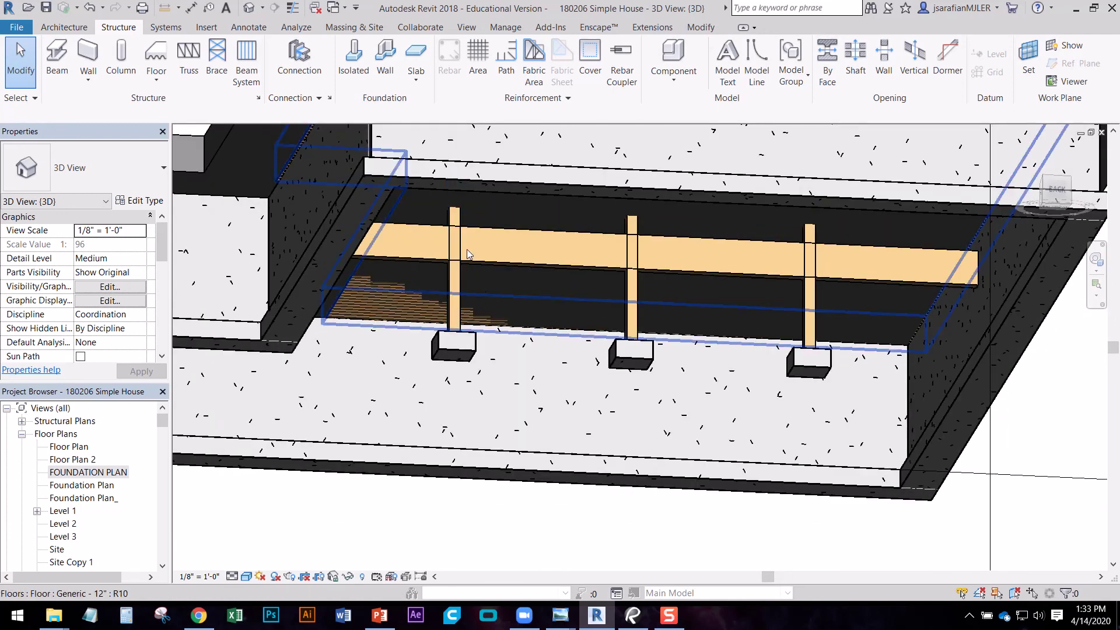
{"action": "left_click", "coordinate": [457, 271]}
{"action": "left_click", "coordinate": [632, 277], "text": "ctrl"}
{"action": "left_click", "coordinate": [814, 301], "text": "ctrl"}
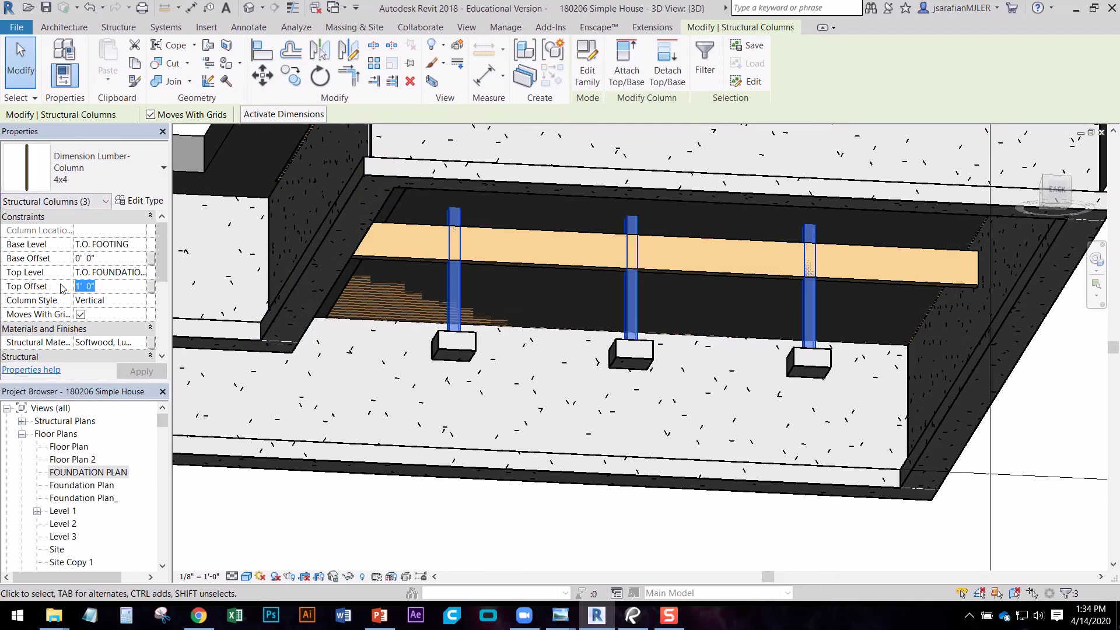
{"action": "type", "text": "-"}
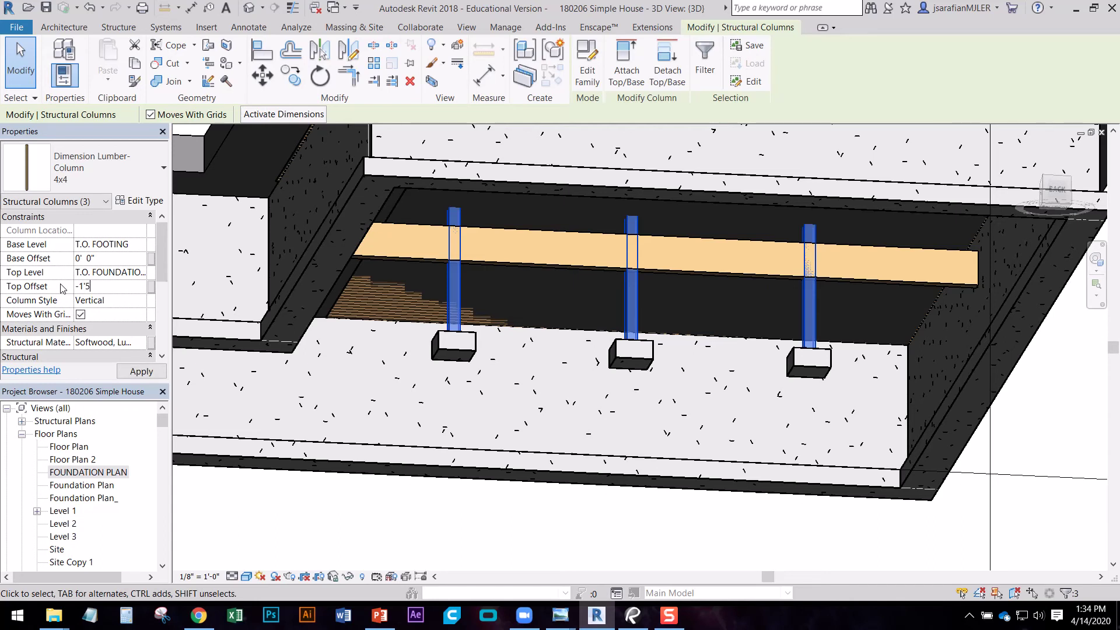
{"action": "key", "text": "Escape"}
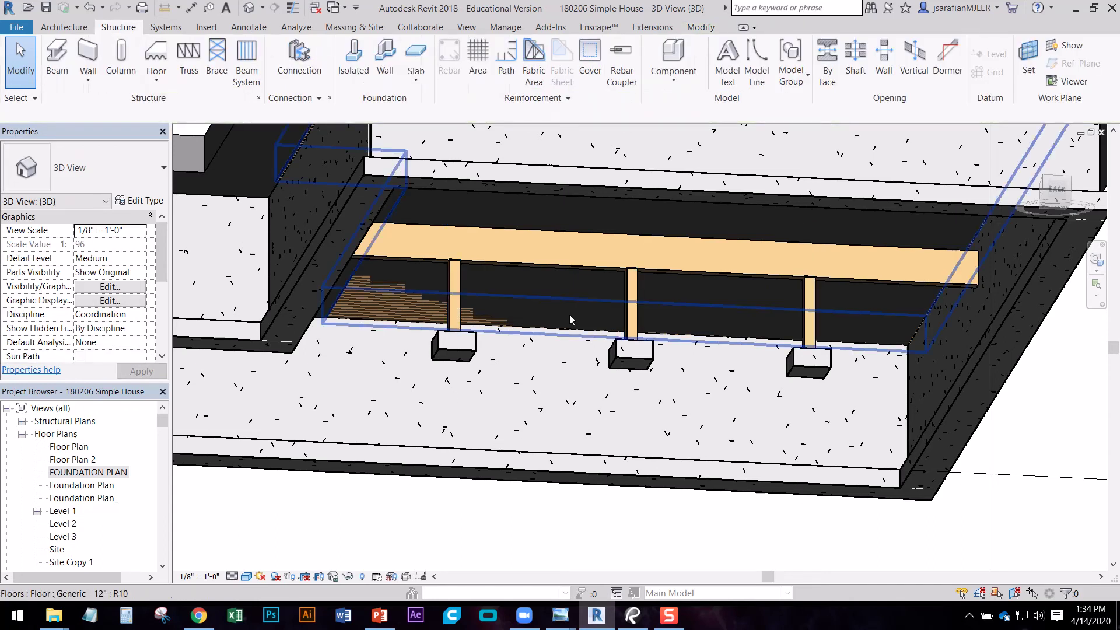
{"action": "middle_click_drag", "start_coordinate": [566, 348], "coordinate": [488, 333], "text": "shift"}
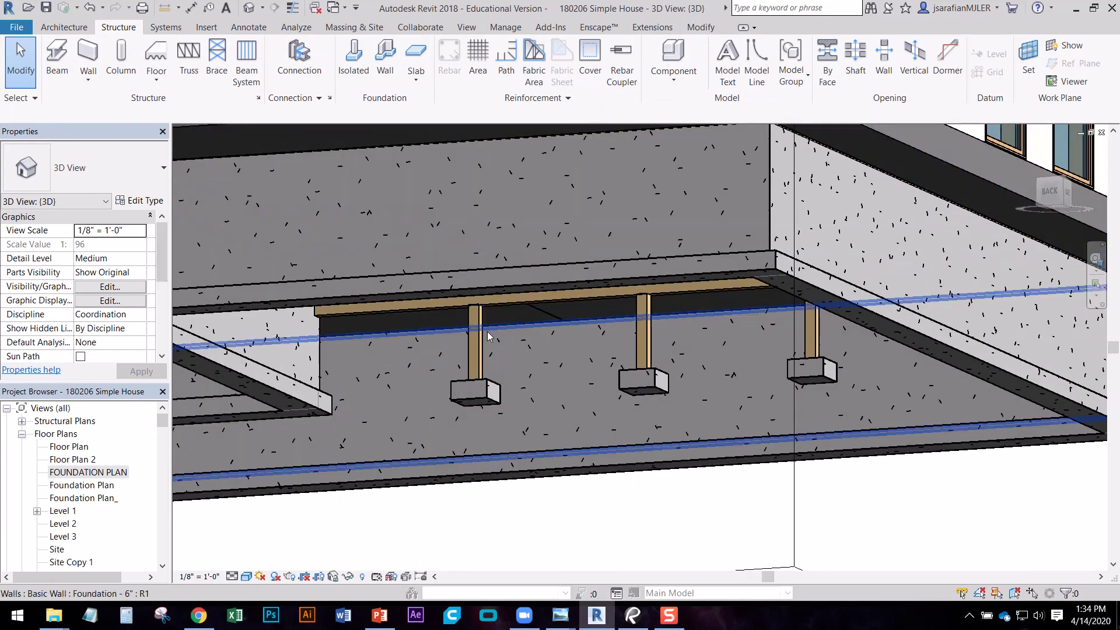
{"action": "double_click", "coordinate": [82, 474]}
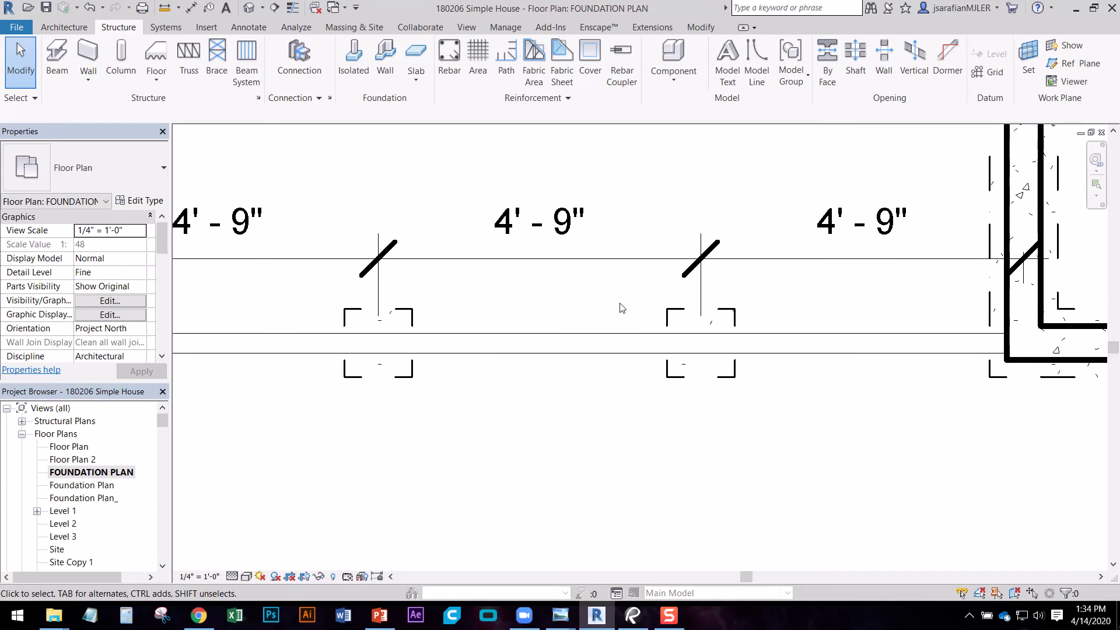
{"action": "scroll", "coordinate": [663, 376], "scroll_direction": "down", "scroll_amount": 3}
{"action": "middle_click_drag", "start_coordinate": [684, 374], "coordinate": [607, 303]}
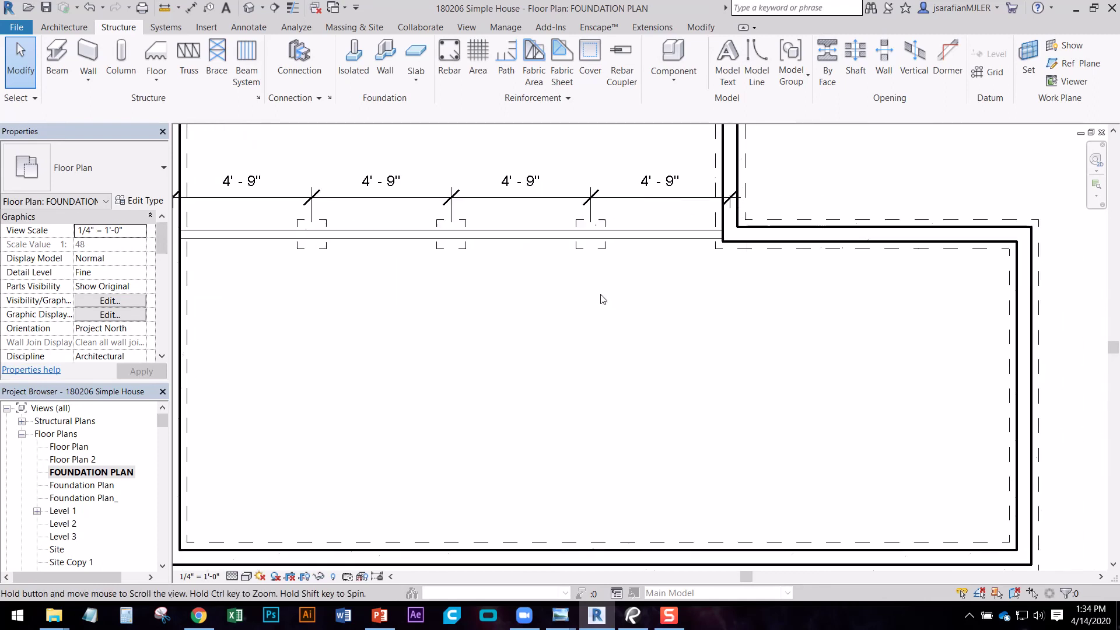
{"action": "middle_click_drag", "start_coordinate": [631, 354], "coordinate": [753, 335]}
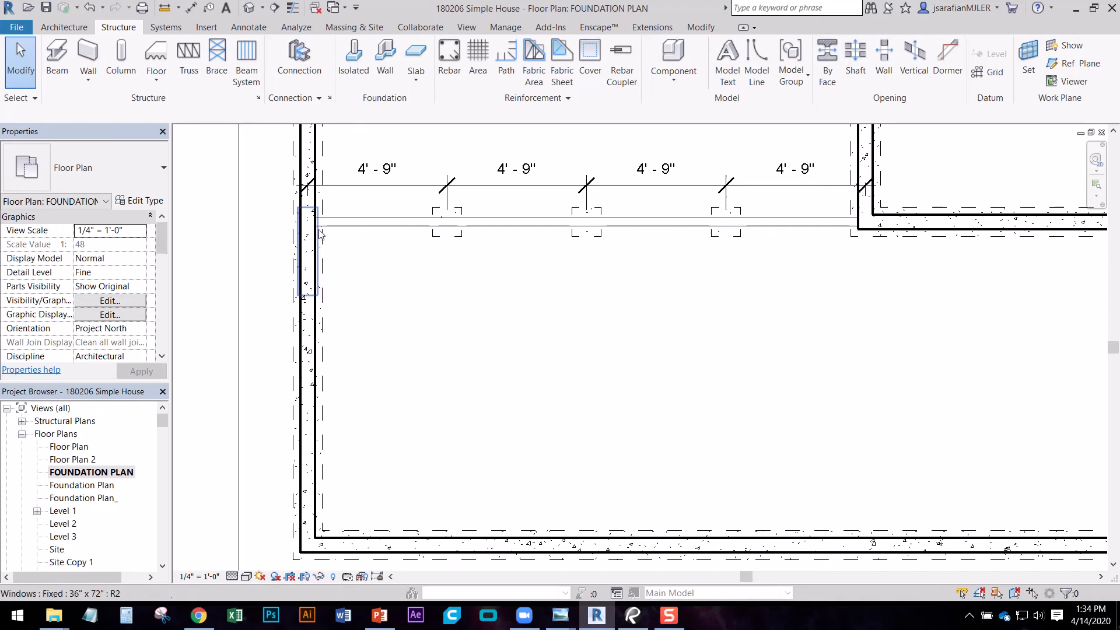
{"action": "mouse_move", "coordinate": [462, 323]}
{"action": "middle_mouse_down"}
{"action": "mouse_move", "coordinate": [464, 300]}
{"action": "mouse_move", "coordinate": [461, 317]}
{"action": "middle_mouse_up"}
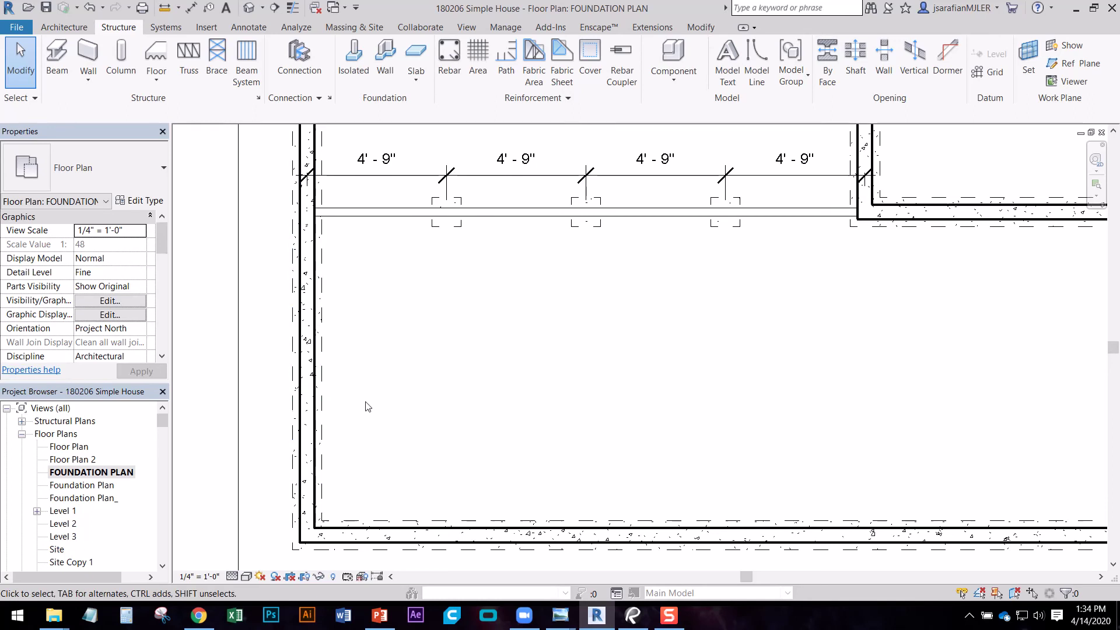
{"action": "middle_click_drag", "start_coordinate": [746, 360], "coordinate": [737, 359]}
{"action": "scroll", "coordinate": [671, 385], "scroll_direction": "down", "scroll_amount": 4}
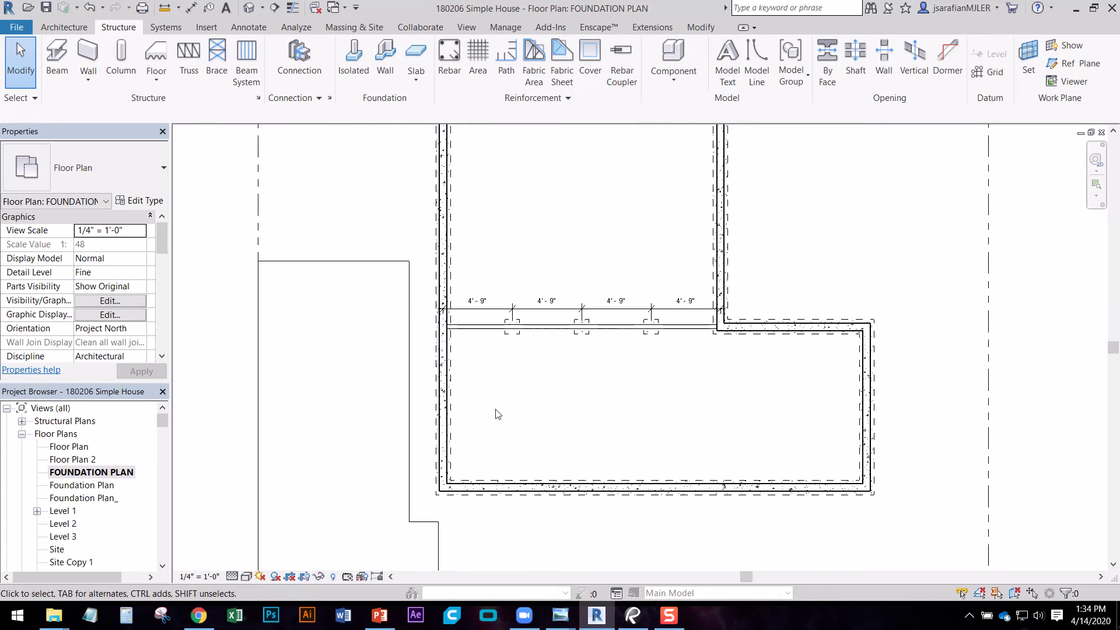
{"action": "middle_click_drag", "start_coordinate": [677, 227], "coordinate": [569, 257]}
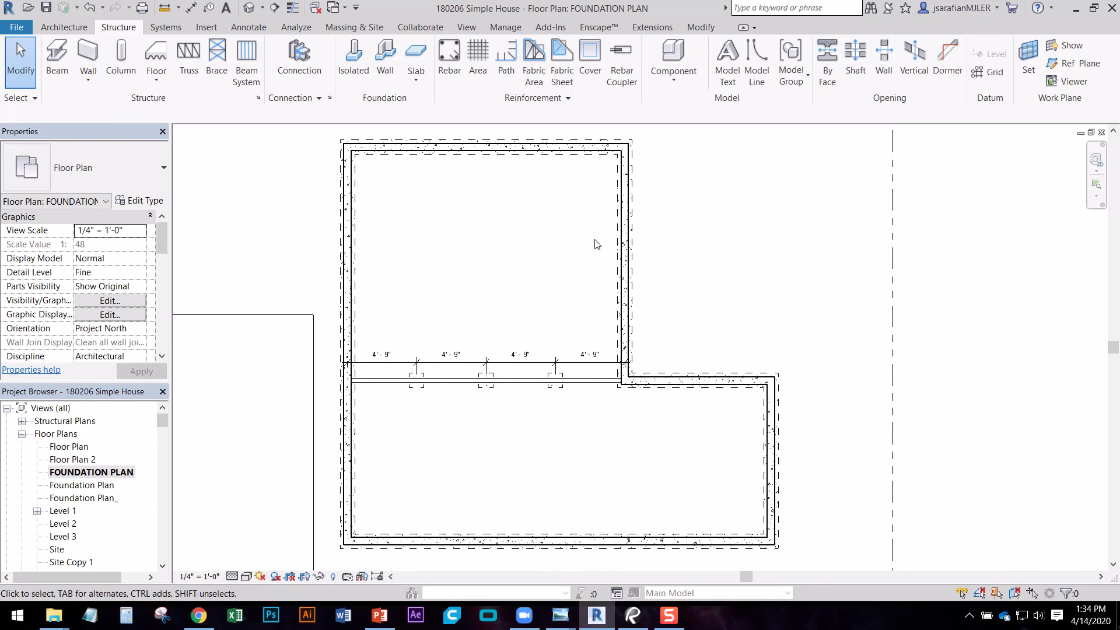
- Cut a rectangular Wall Opening in the left foundation wall below the beam line
{"action": "left_click", "coordinate": [885, 69]}
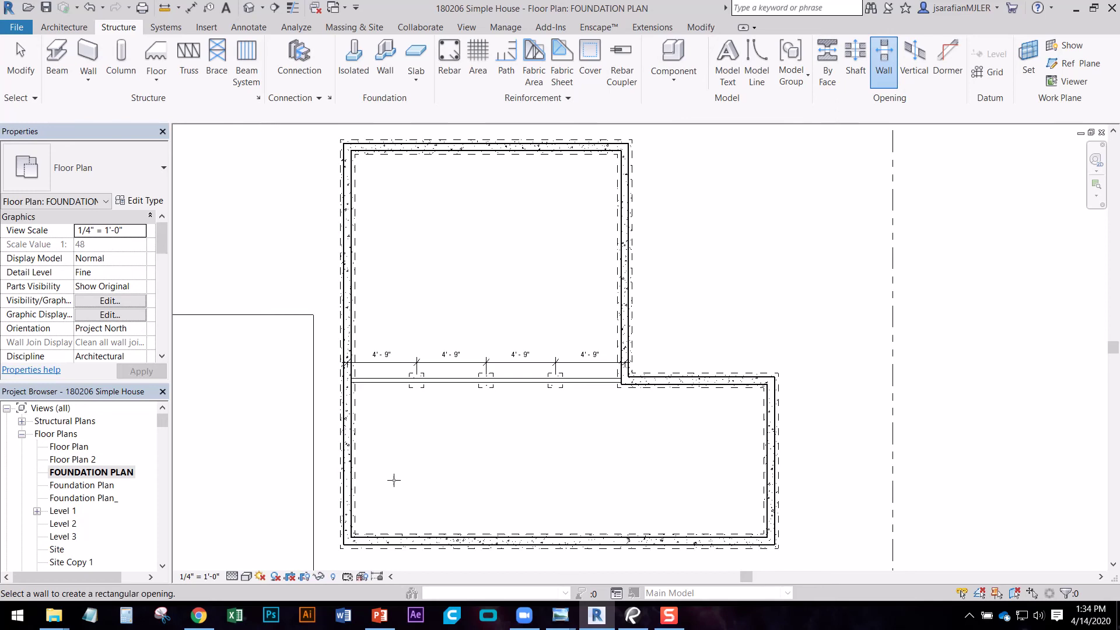
{"action": "scroll", "coordinate": [350, 464], "scroll_direction": "up", "scroll_amount": 3}
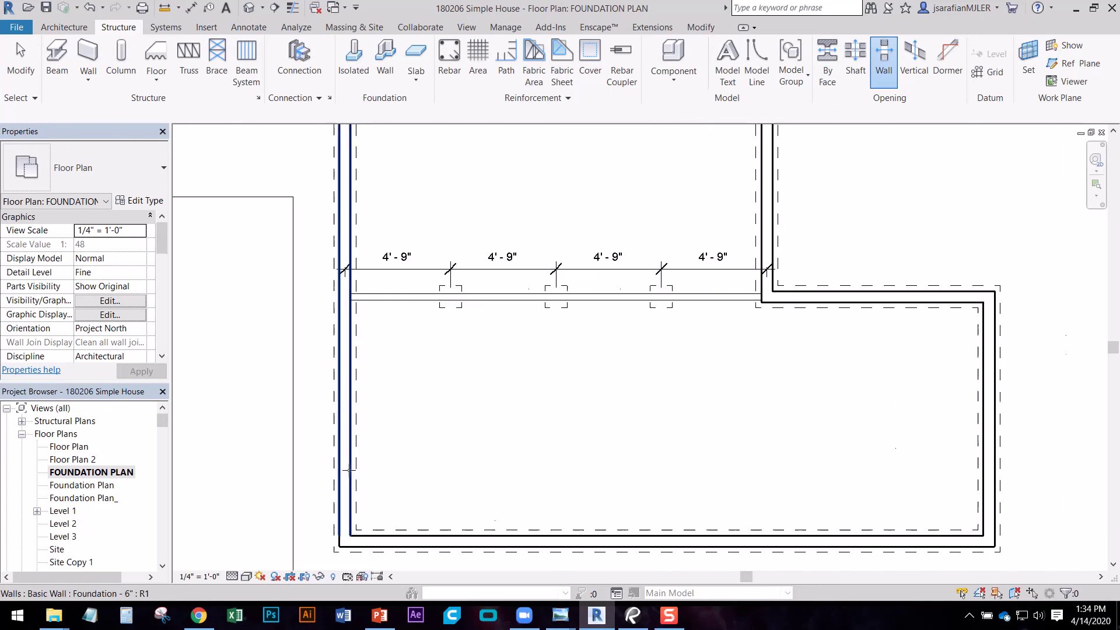
{"action": "scroll", "coordinate": [350, 462], "scroll_direction": "up", "scroll_amount": 2}
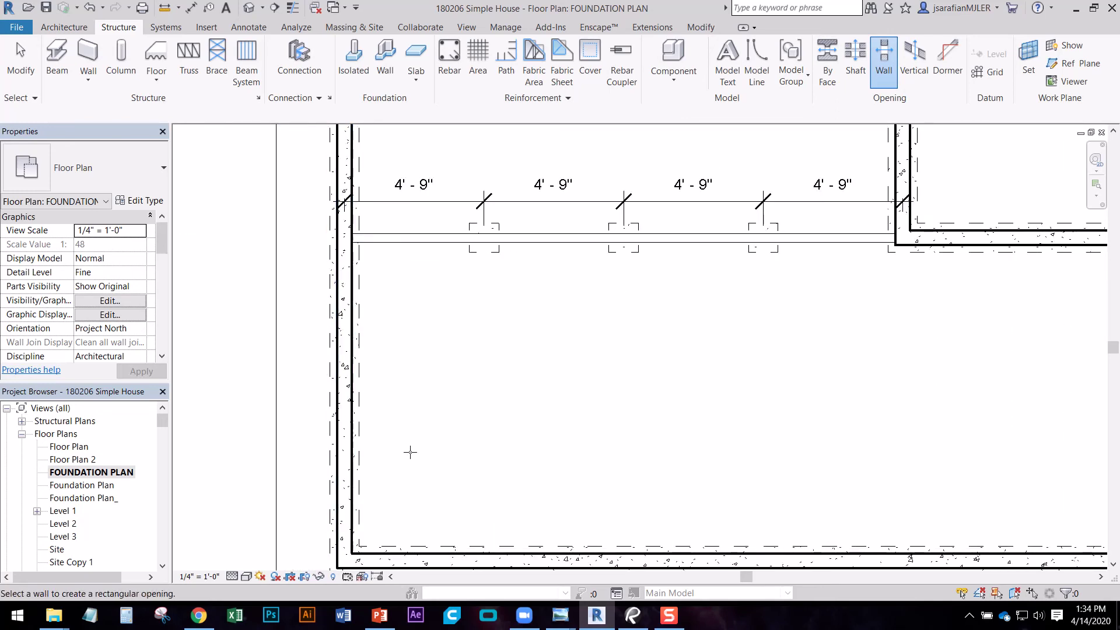
{"action": "key", "text": "Escape"}
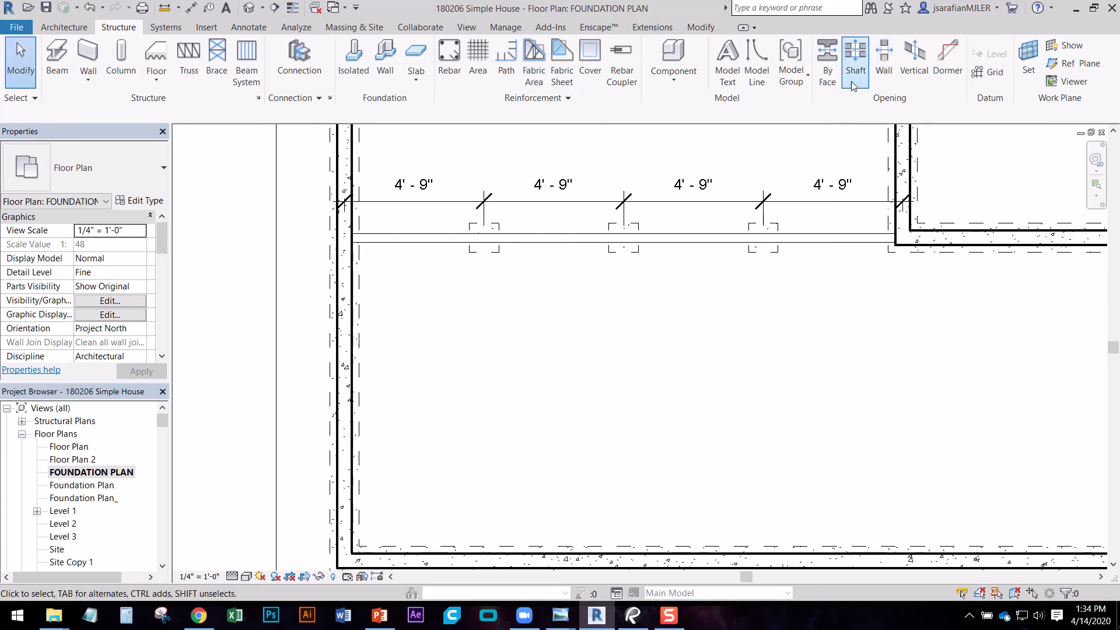
{"action": "left_click", "coordinate": [883, 62]}
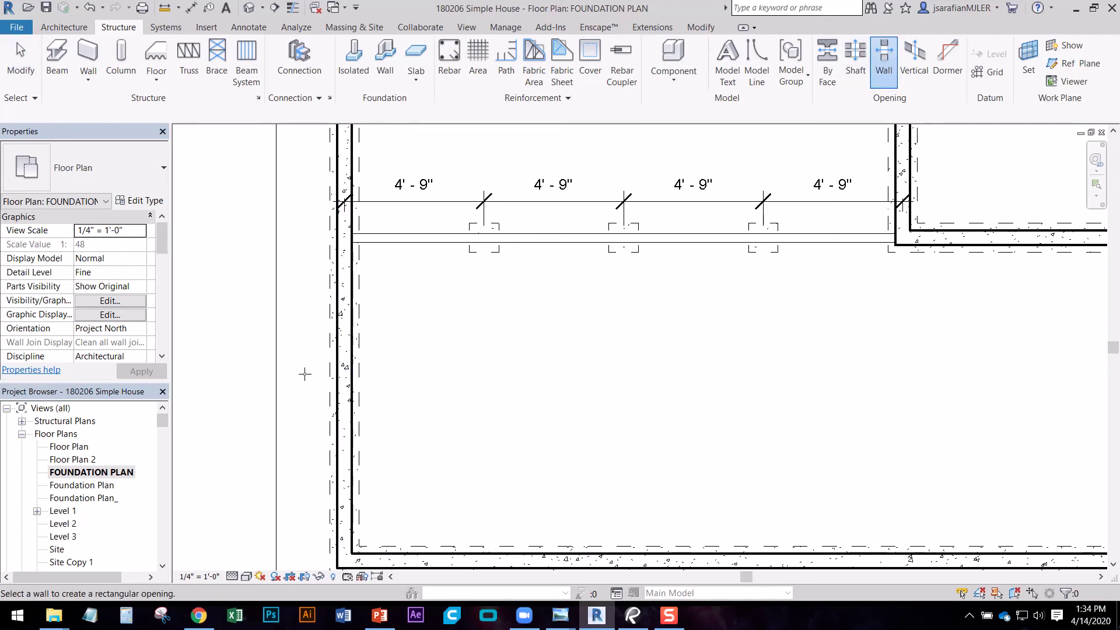
{"action": "left_click", "coordinate": [340, 366]}
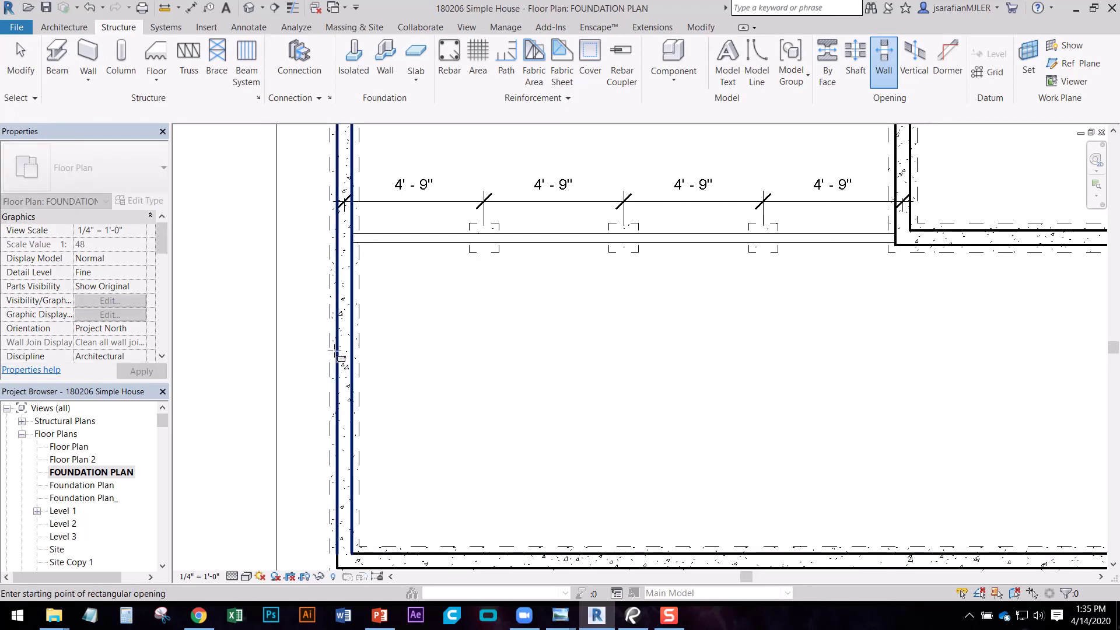
{"action": "left_click", "coordinate": [338, 342]}
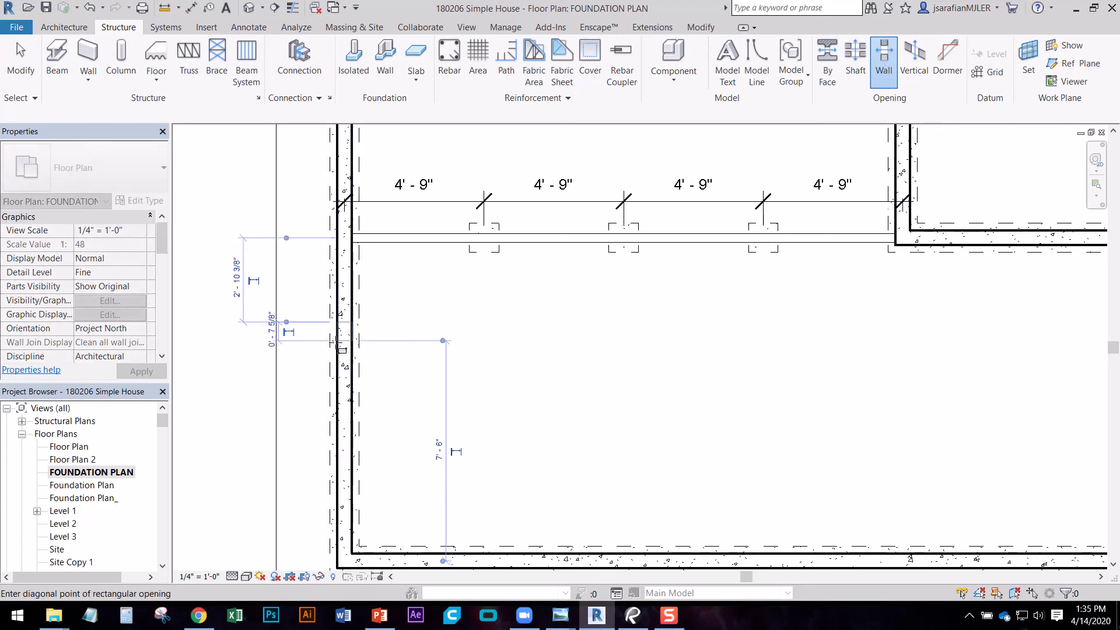
{"action": "left_click", "coordinate": [382, 397]}
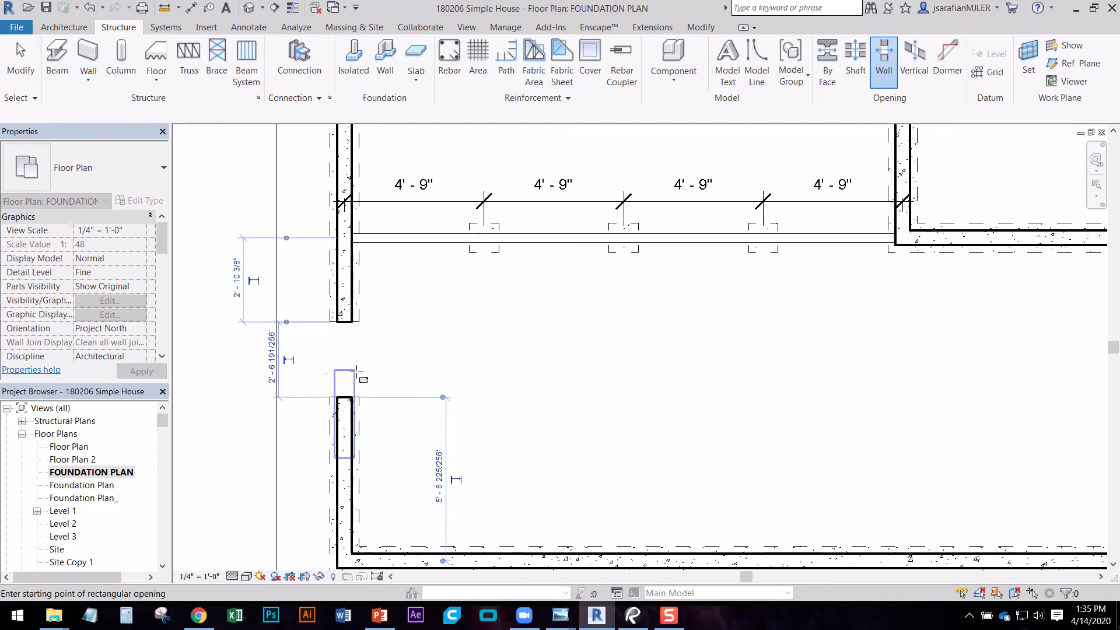
{"action": "key", "text": "Escape"}
{"action": "key", "text": "Escape"}
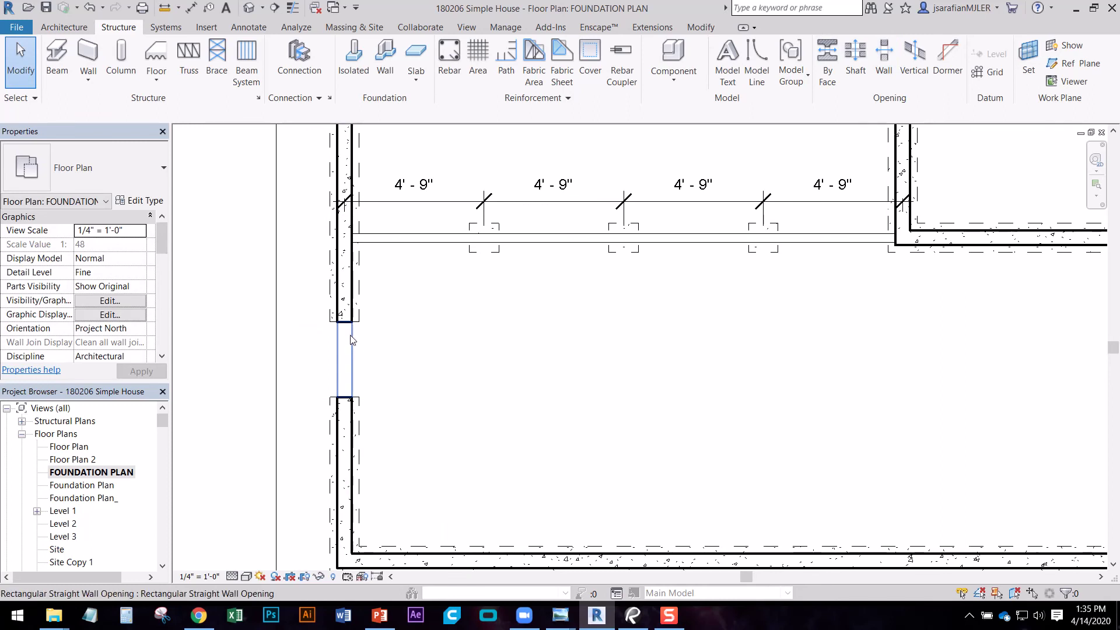
- Select the new wall opening so it can be resized
{"action": "left_click", "coordinate": [352, 341]}
{"action": "scroll", "coordinate": [352, 341], "scroll_direction": "up", "scroll_amount": 2}
{"action": "key", "text": "Escape"}
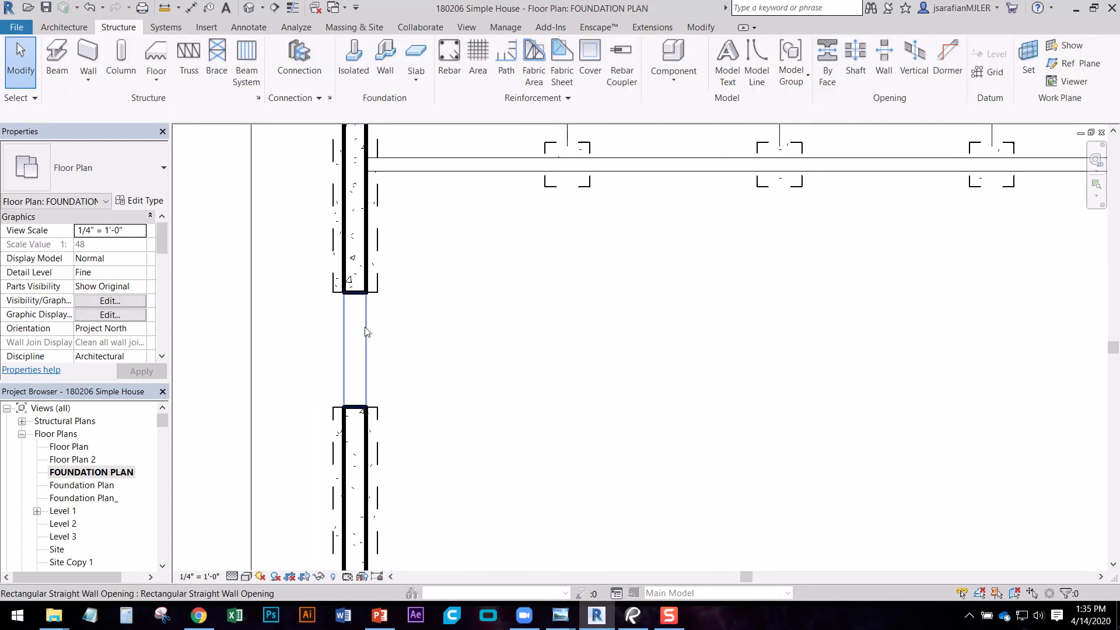
{"action": "left_click", "coordinate": [366, 331]}
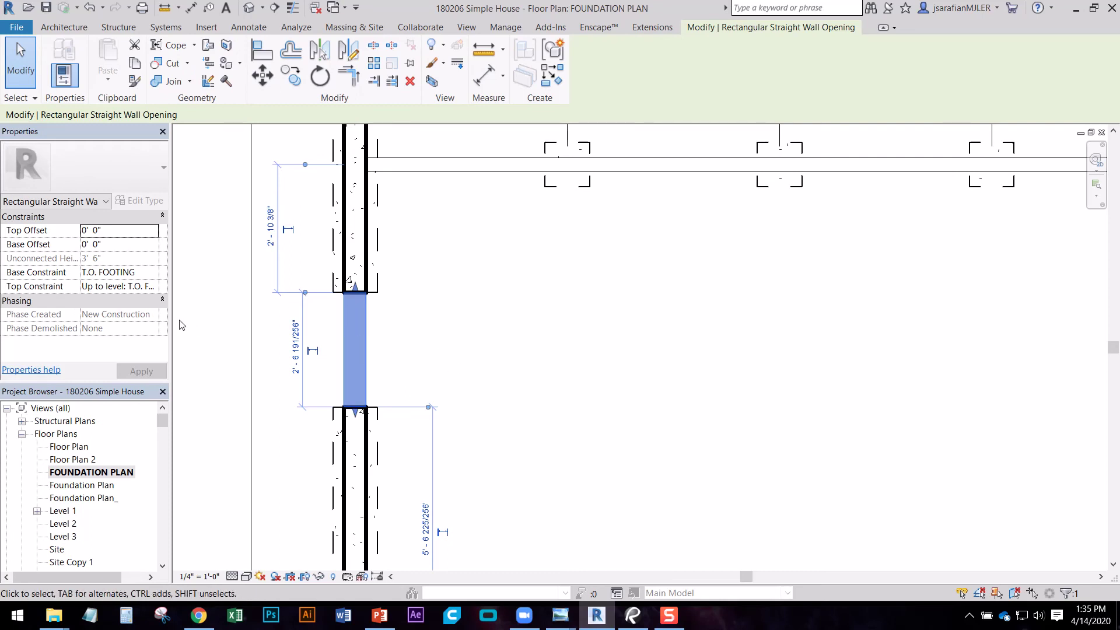
- Set the opening width to 2' and zoom to the gap in the default 3D view
{"action": "left_click", "coordinate": [296, 349]}
{"action": "type", "text": "2"}
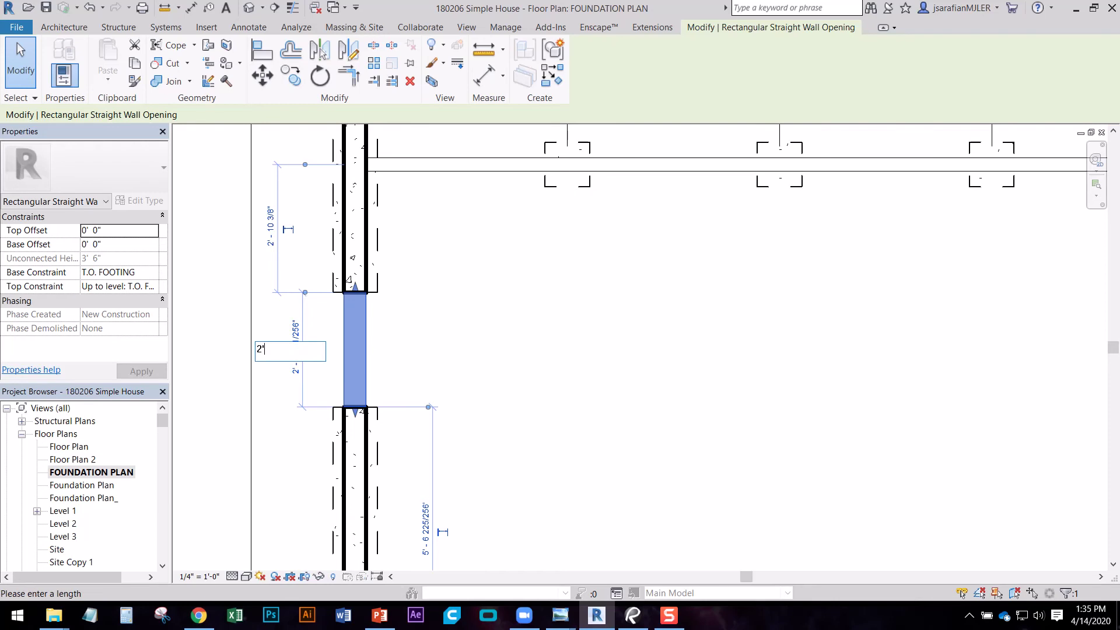
{"action": "type", "text": "'"}
{"action": "key", "text": "Return"}
{"action": "left_click", "coordinate": [431, 350]}
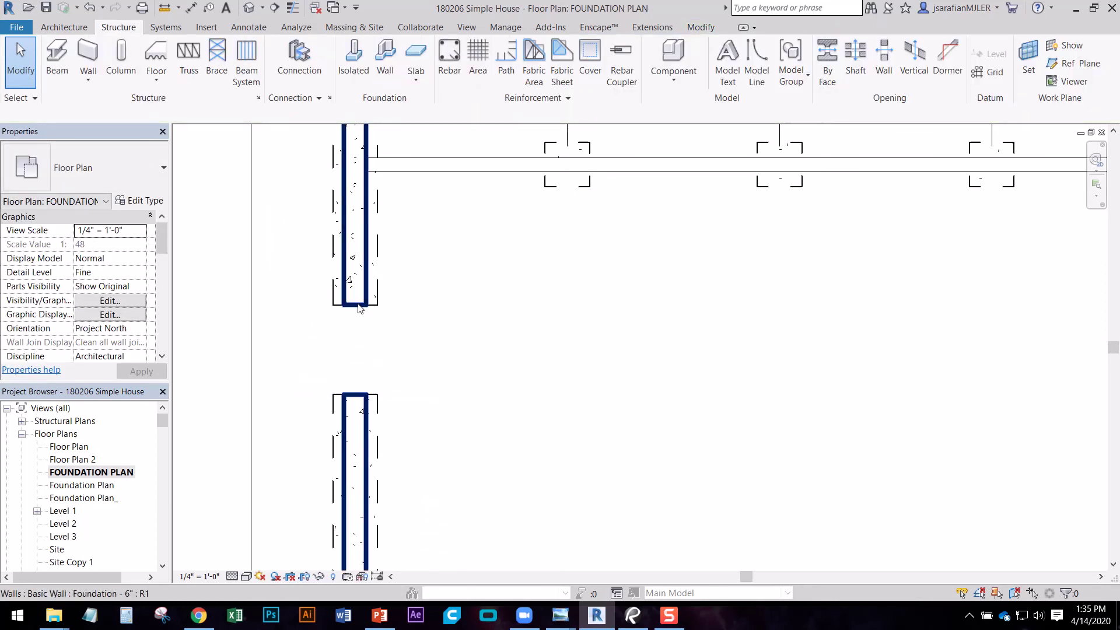
{"action": "left_click", "coordinate": [248, 14]}
{"action": "scroll", "coordinate": [377, 386], "scroll_direction": "up", "scroll_amount": 3}
{"action": "middle_click_drag", "start_coordinate": [374, 350], "coordinate": [586, 438]}
{"action": "scroll", "coordinate": [432, 451], "scroll_direction": "up", "scroll_amount": 4}
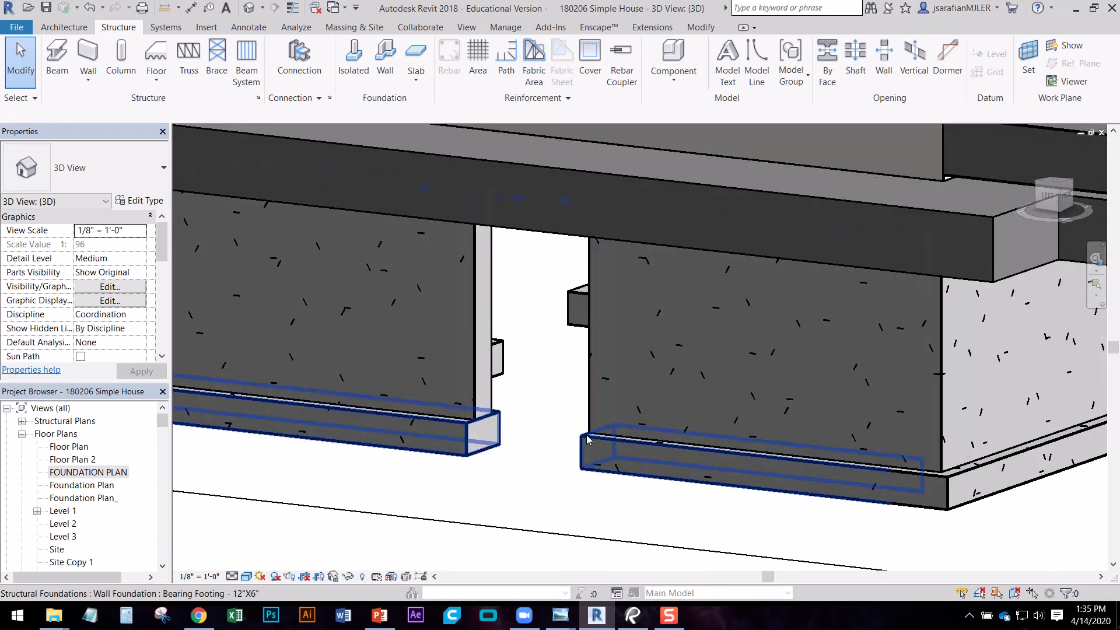
- Raise the opening's bottom to a 2' 2 73/256" base offset, forming a beam pocket
{"action": "left_click", "coordinate": [559, 427]}
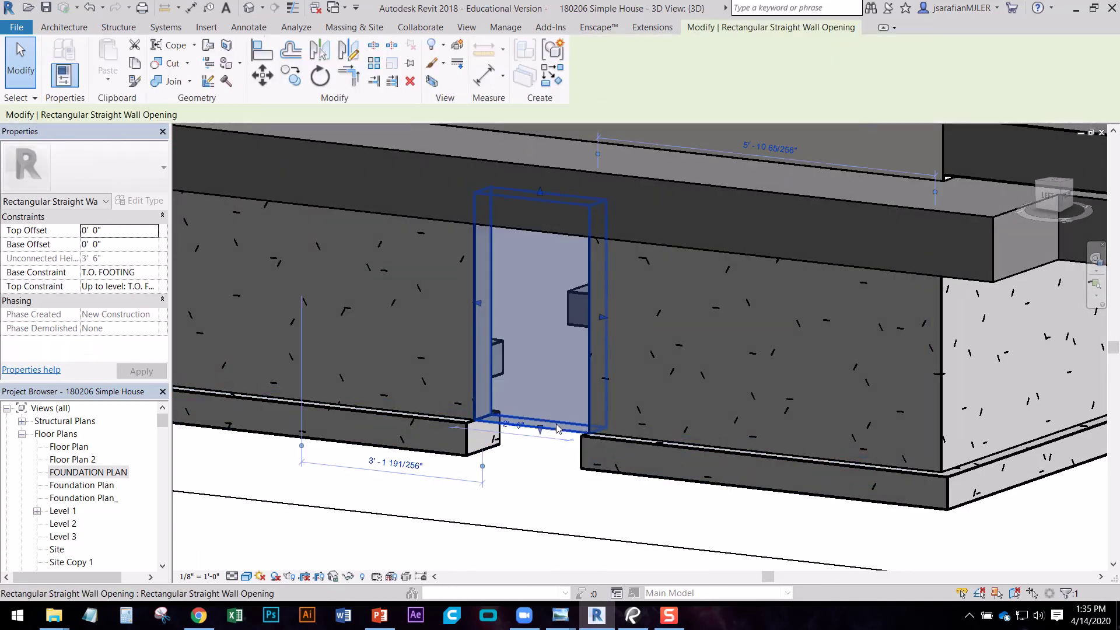
{"action": "left_click_drag", "start_coordinate": [540, 432], "coordinate": [533, 284]}
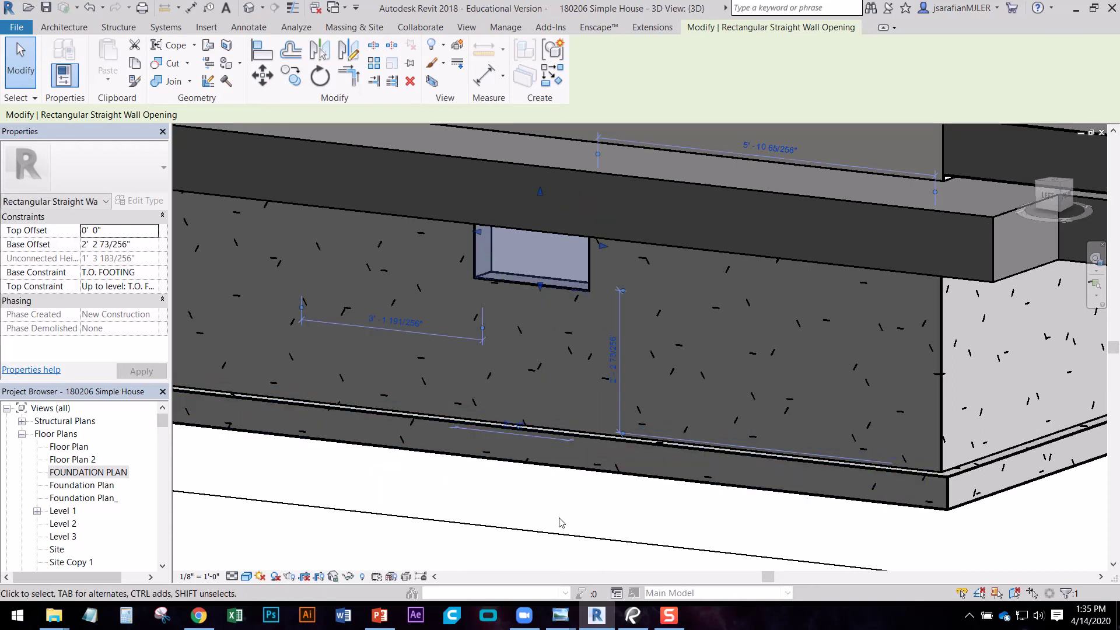
{"action": "key", "text": "Escape"}
- Orbit around the beam pocket in 3D, then return to the FOUNDATION PLAN view
{"action": "scroll", "coordinate": [534, 382], "scroll_direction": "up", "scroll_amount": 3}
{"action": "middle_click_drag", "start_coordinate": [557, 346], "coordinate": [734, 328], "text": "shift"}
{"action": "middle_click_drag", "start_coordinate": [767, 288], "coordinate": [618, 345]}
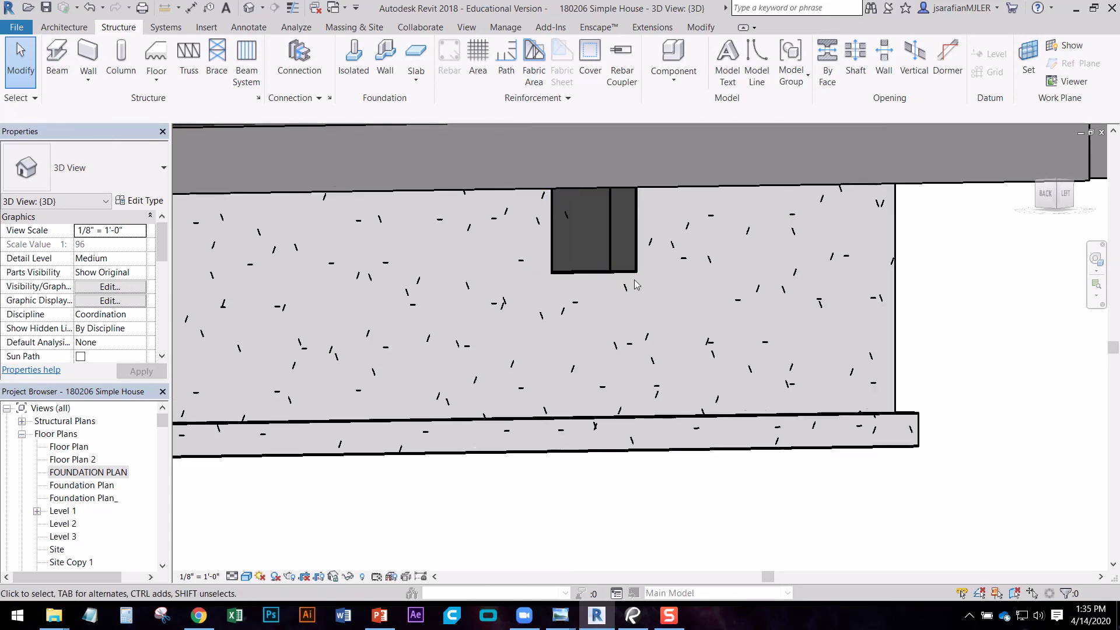
{"action": "middle_click_drag", "start_coordinate": [530, 340], "coordinate": [366, 380], "text": "shift"}
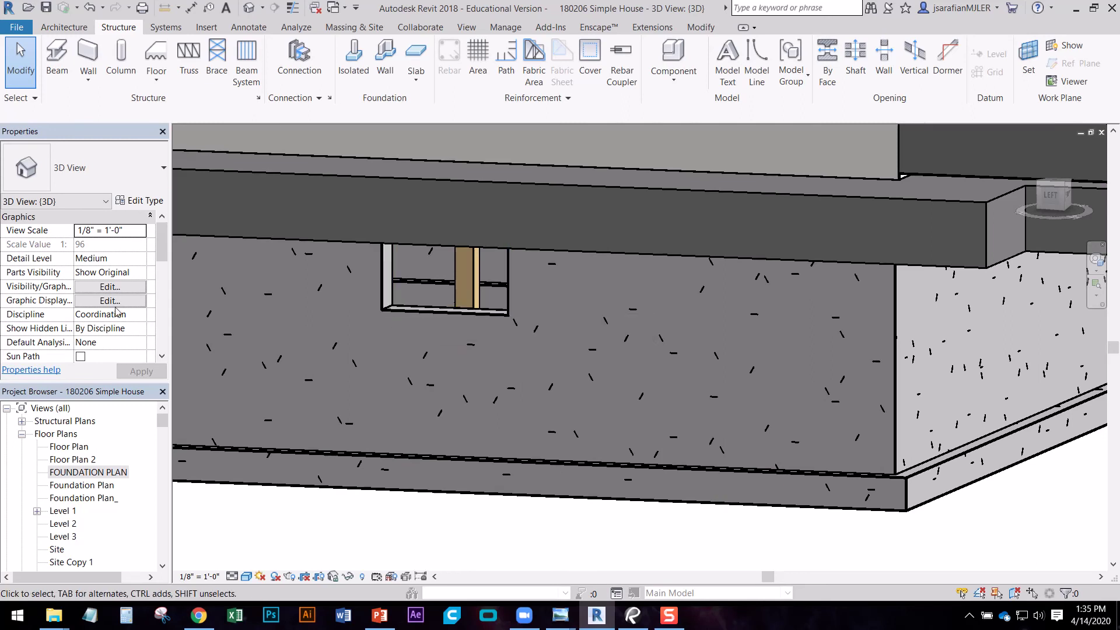
{"action": "double_click", "coordinate": [102, 471]}
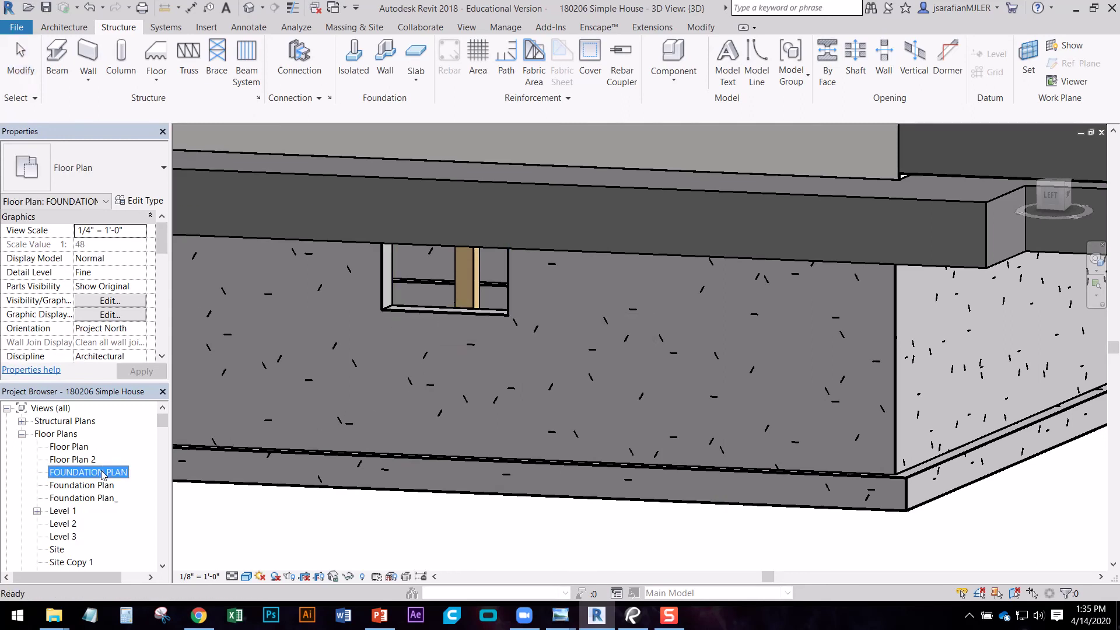
- Adjust the opening's Base Offset in Properties so it is 6" tall and shows as a wall gap
{"action": "left_click", "coordinate": [366, 357]}
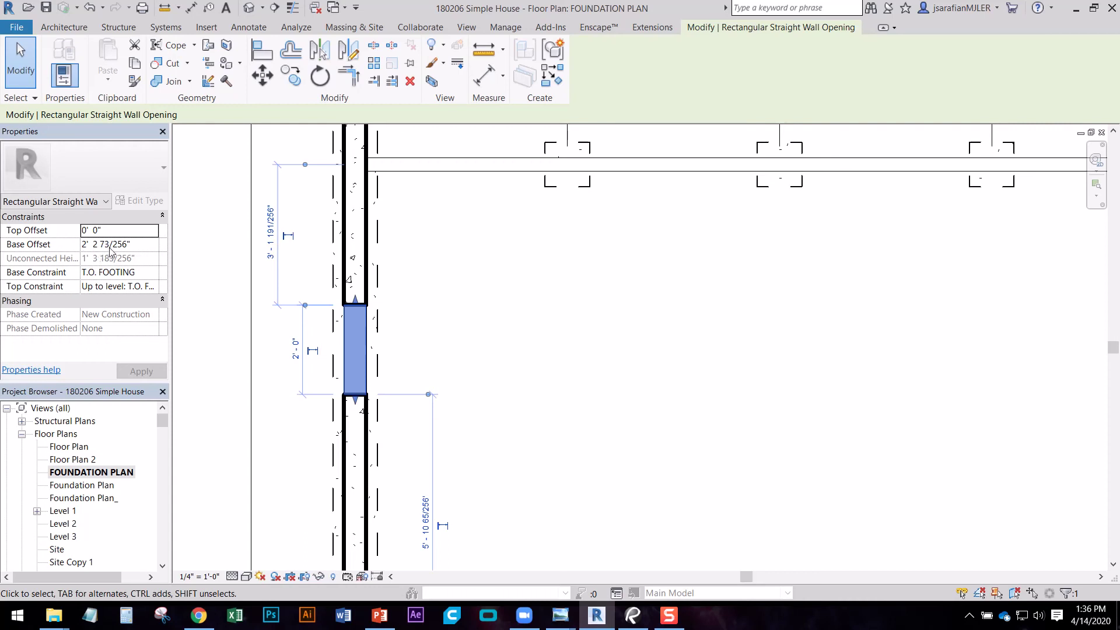
{"action": "left_click", "coordinate": [138, 245]}
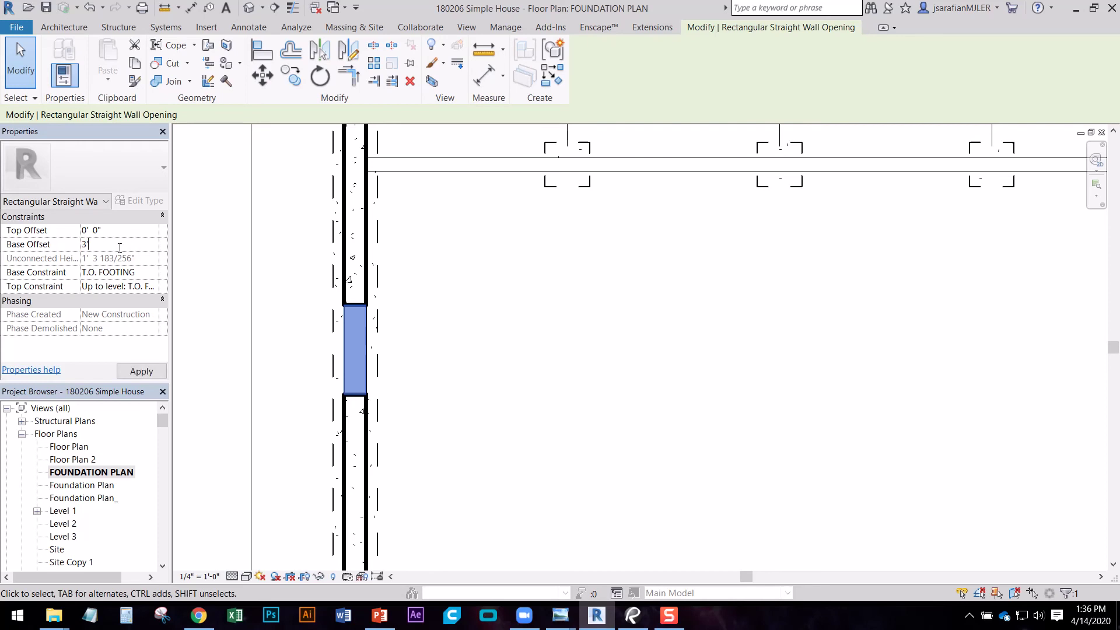
{"action": "left_click", "coordinate": [280, 282]}
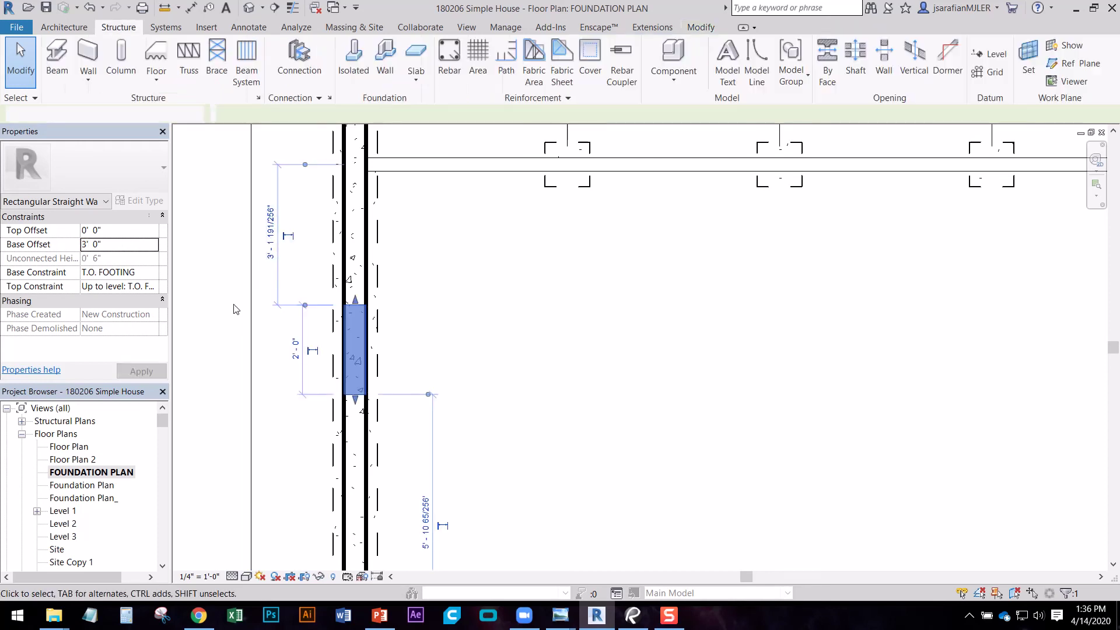
{"action": "left_click", "coordinate": [352, 347]}
{"action": "left_click", "coordinate": [86, 245]}
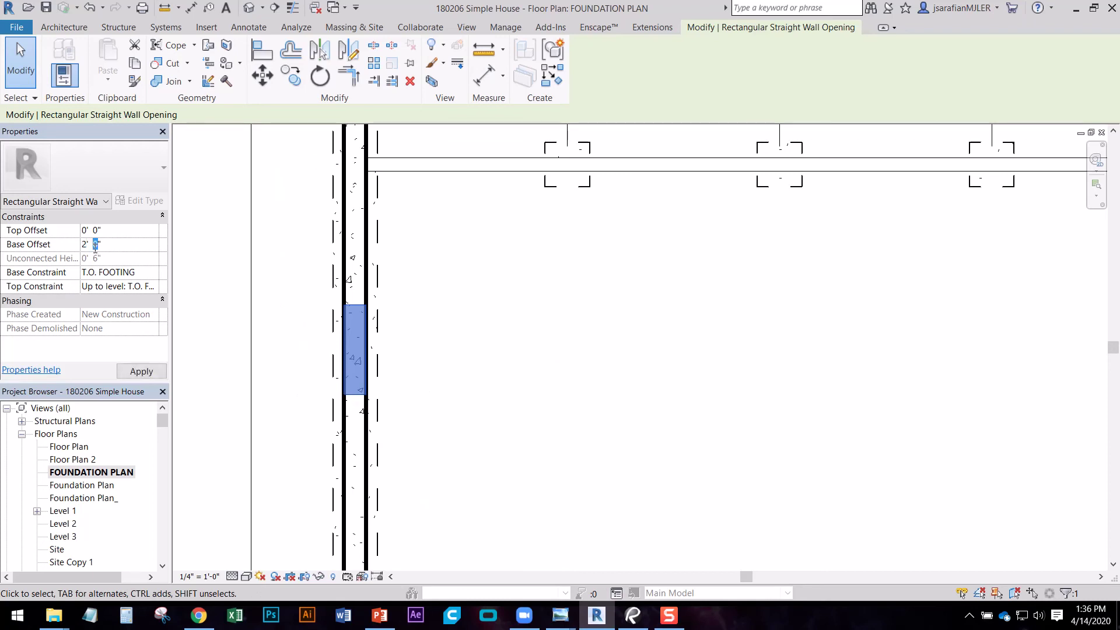
{"action": "left_click", "coordinate": [194, 264]}
{"action": "middle_click_drag", "start_coordinate": [402, 363], "coordinate": [343, 303]}
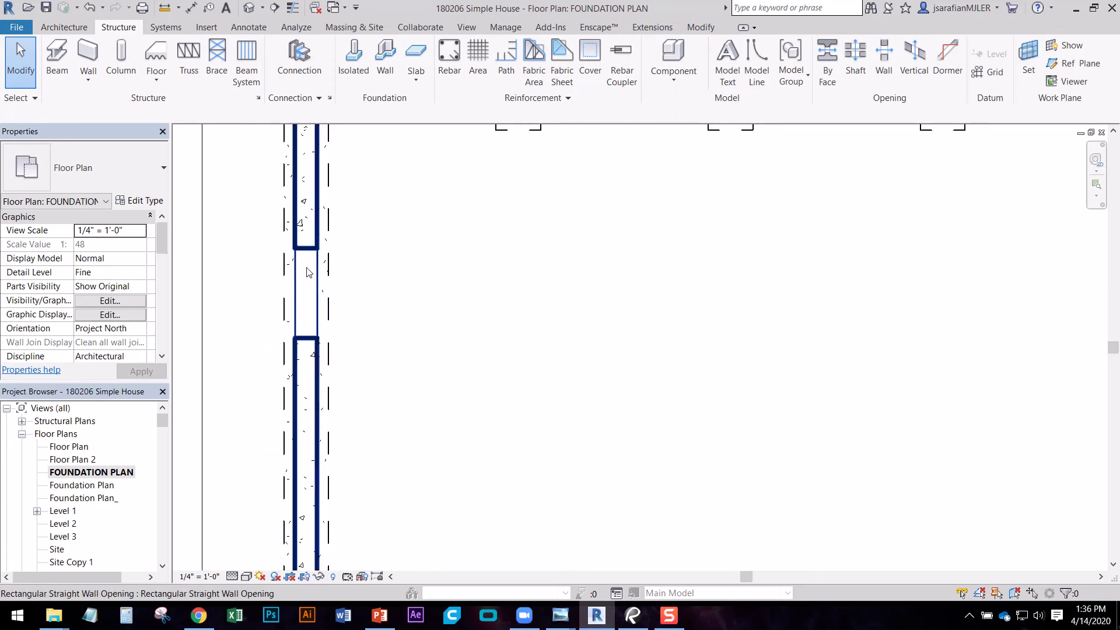
- Start a Detail Line using the Medium Lines line style
{"action": "scroll", "coordinate": [234, 321], "scroll_direction": "down", "scroll_amount": 3}
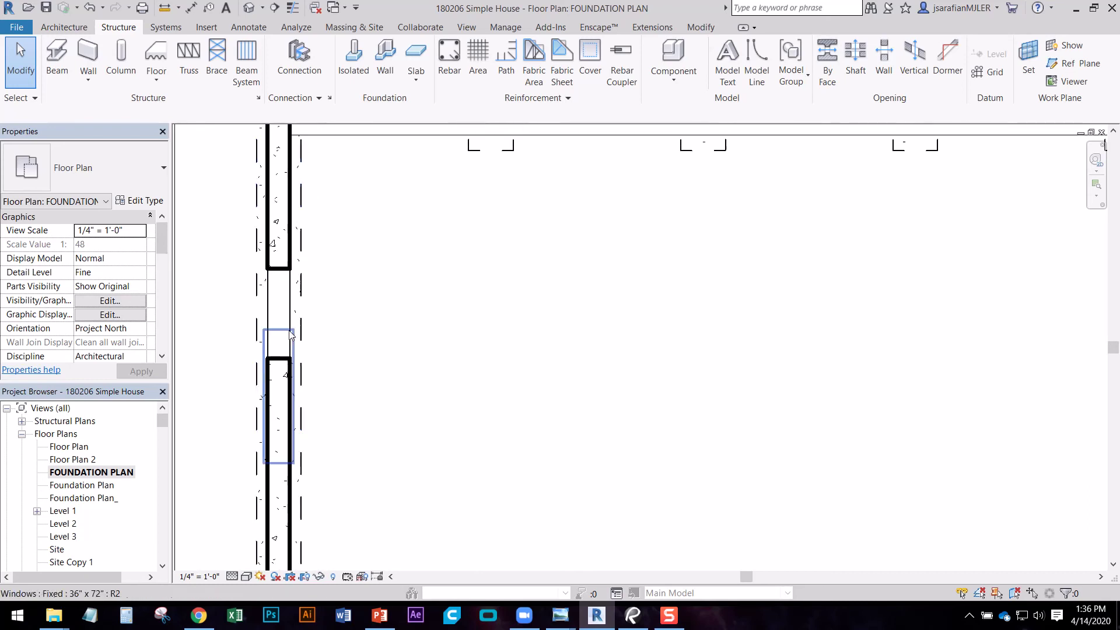
{"action": "scroll", "coordinate": [233, 320], "scroll_direction": "down", "scroll_amount": 2}
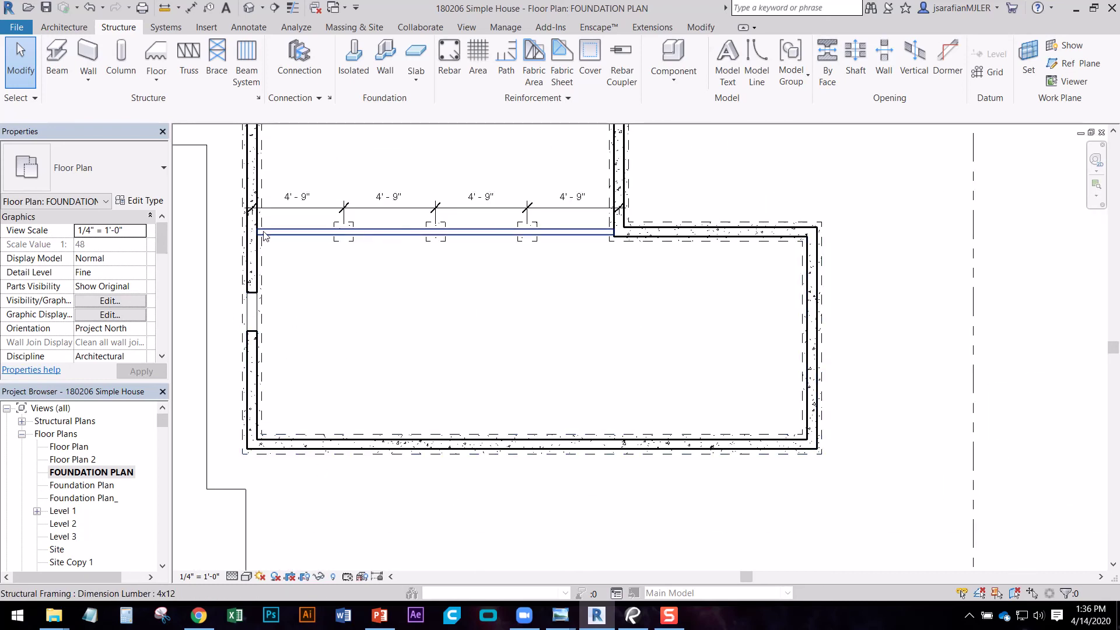
{"action": "scroll", "coordinate": [236, 315], "scroll_direction": "up", "scroll_amount": 5}
{"action": "middle_click_drag", "start_coordinate": [295, 283], "coordinate": [375, 299]}
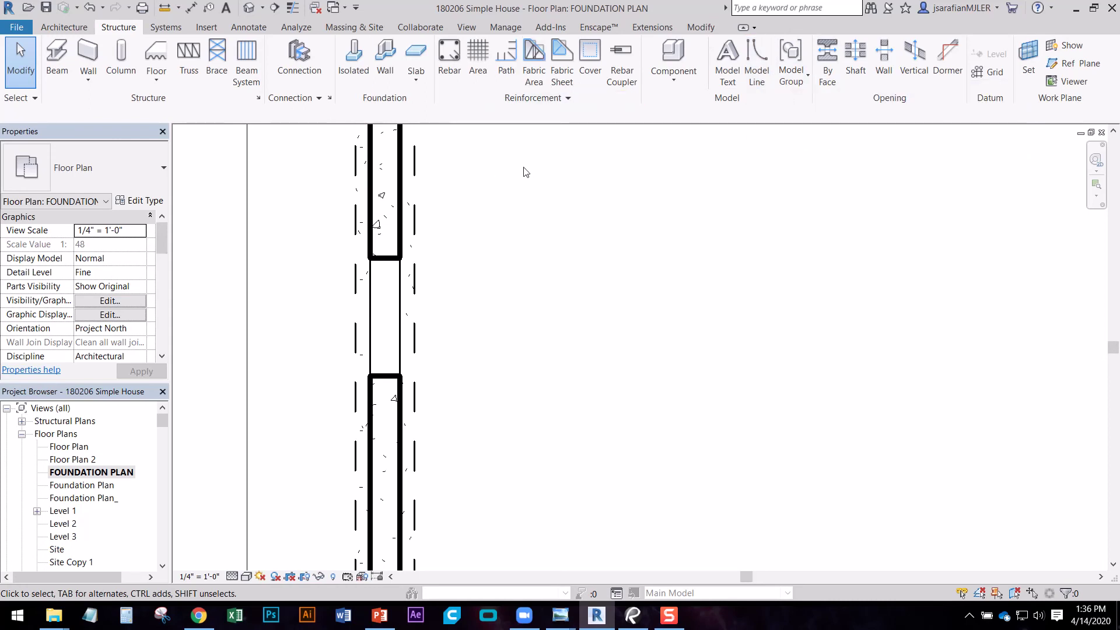
{"action": "left_click", "coordinate": [90, 31]}
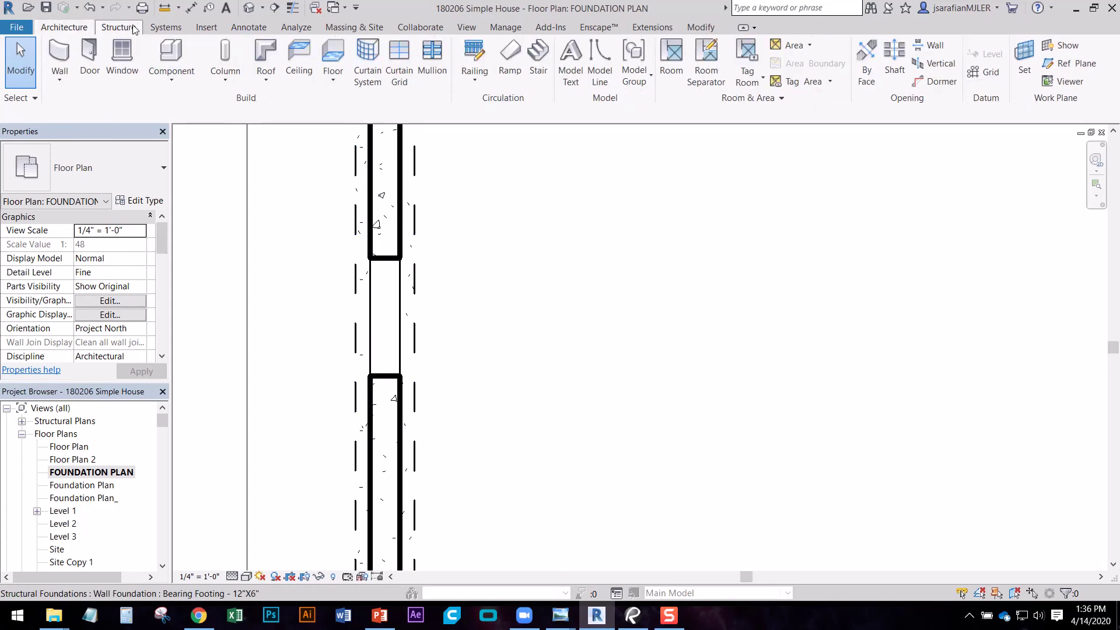
{"action": "left_click", "coordinate": [248, 27]}
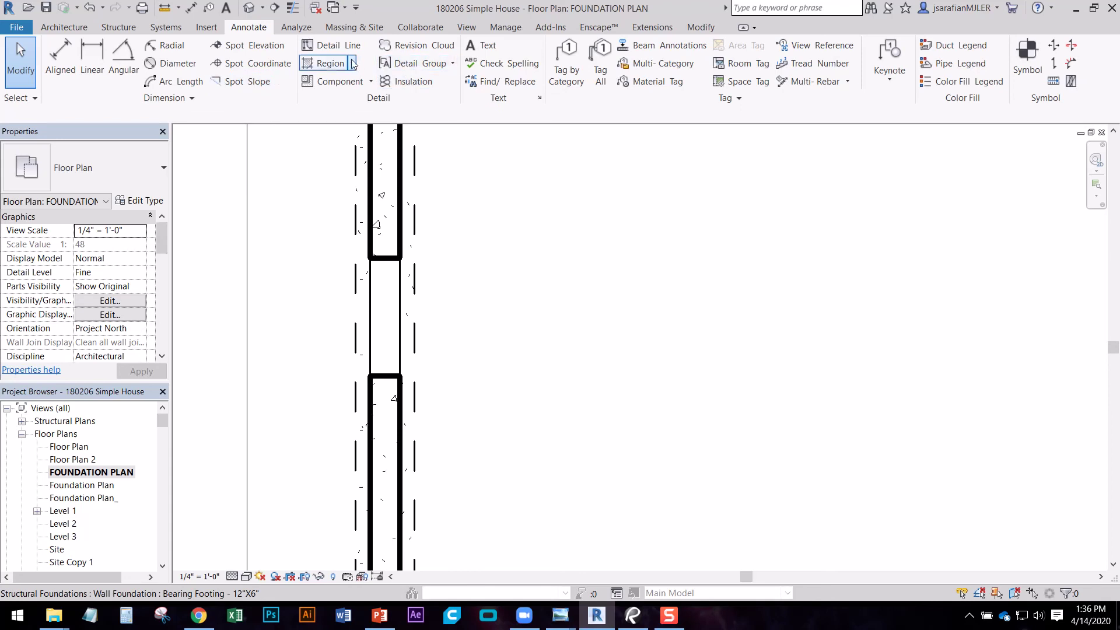
{"action": "left_click", "coordinate": [336, 51]}
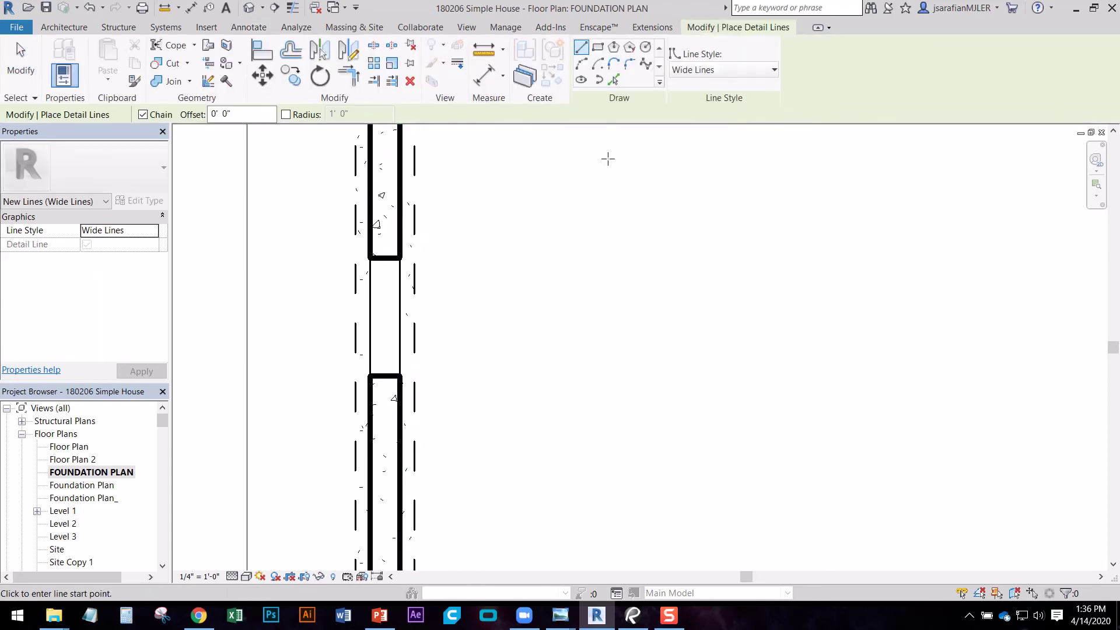
{"action": "left_click", "coordinate": [723, 70]}
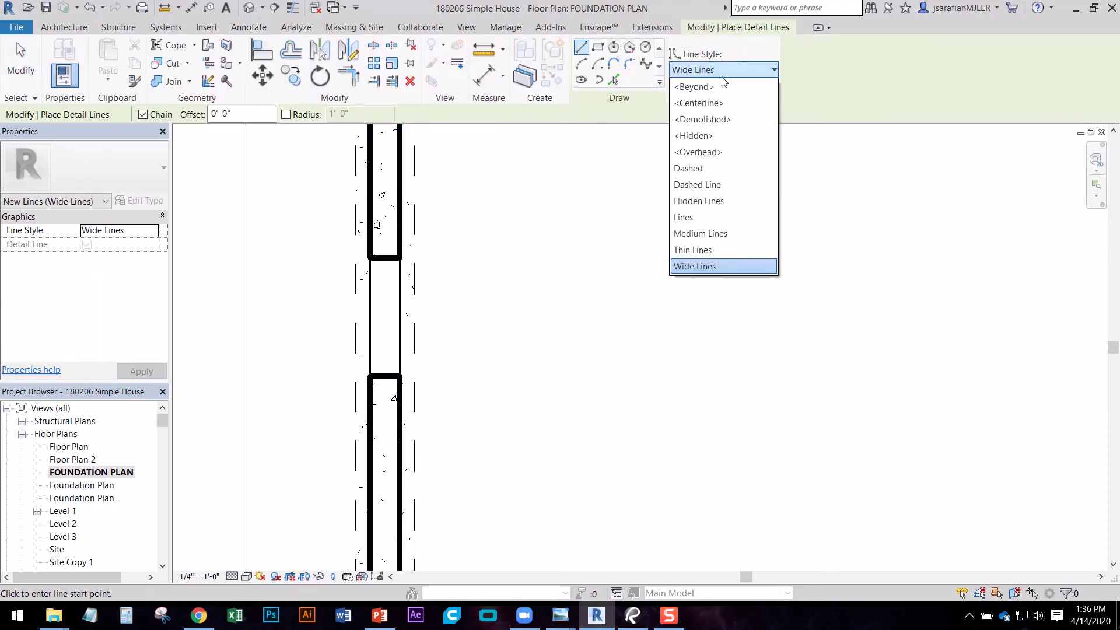
{"action": "left_click", "coordinate": [701, 234]}
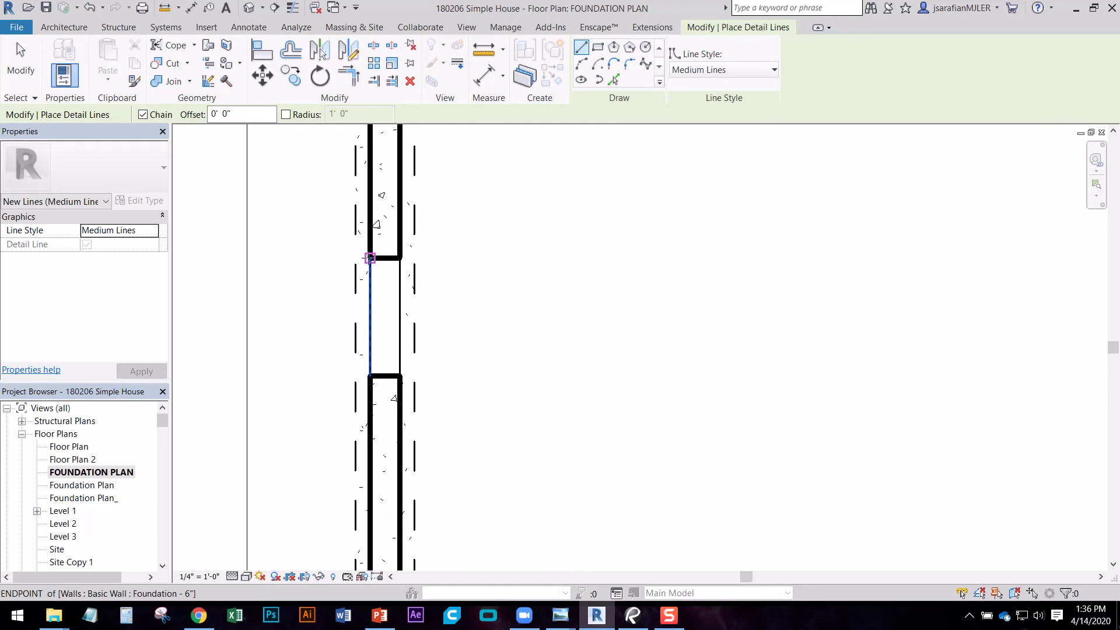
- Draw the triangular marker from the upper wall corner to the wall midpoint to the lower corner
{"action": "left_click", "coordinate": [371, 257]}
{"action": "left_click", "coordinate": [399, 317]}
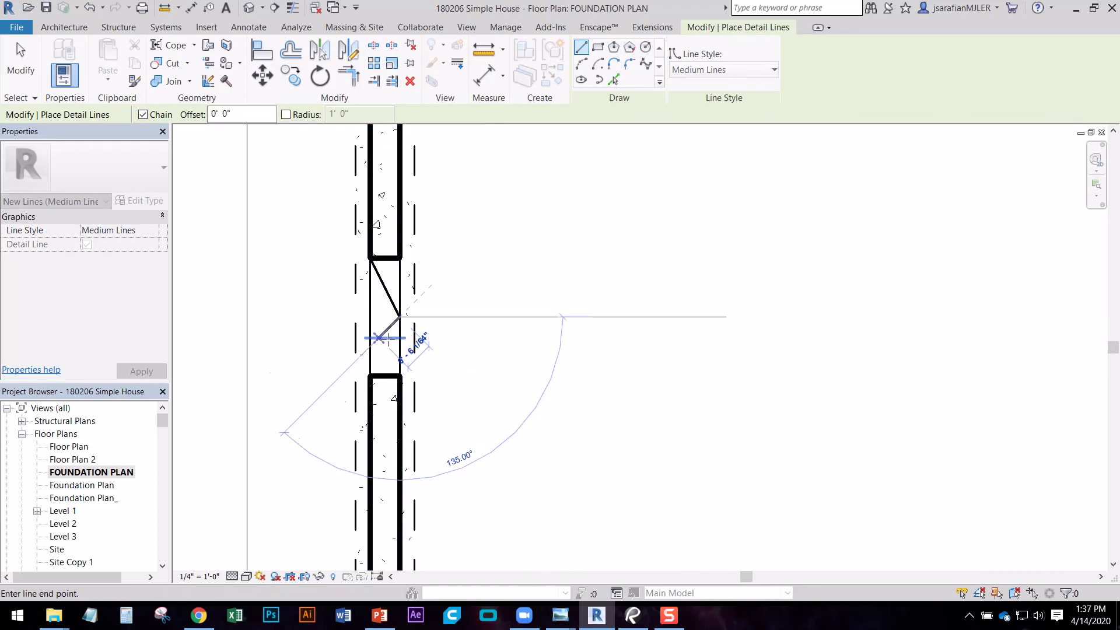
{"action": "left_click", "coordinate": [371, 374]}
{"action": "key", "text": "Escape"}
{"action": "key", "text": "Escape"}
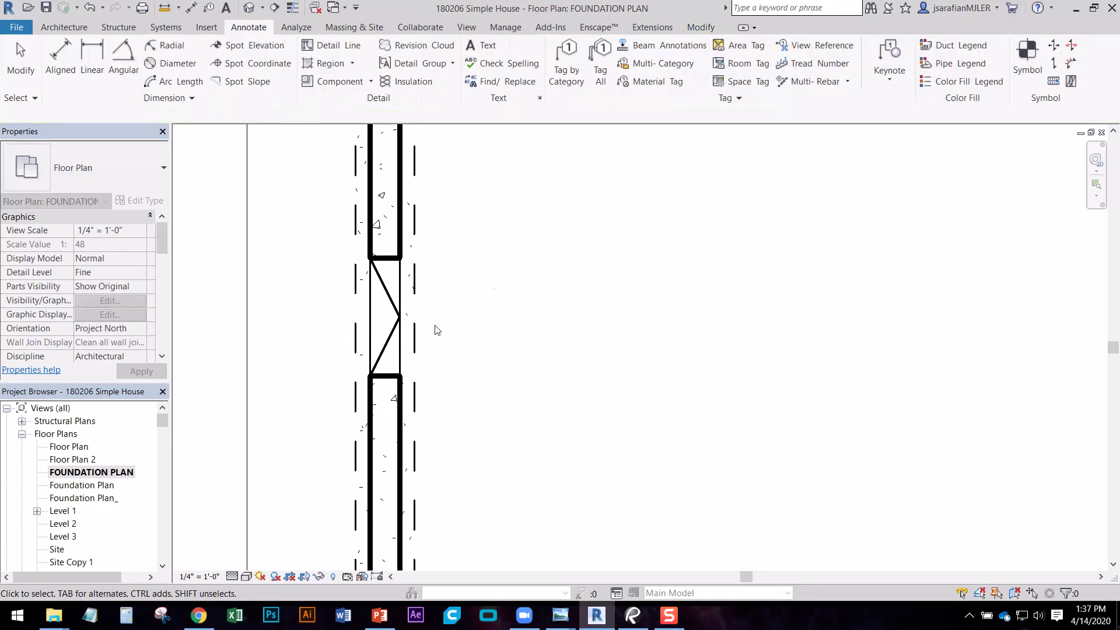
{"action": "scroll", "coordinate": [307, 315], "scroll_direction": "down", "scroll_amount": 2}
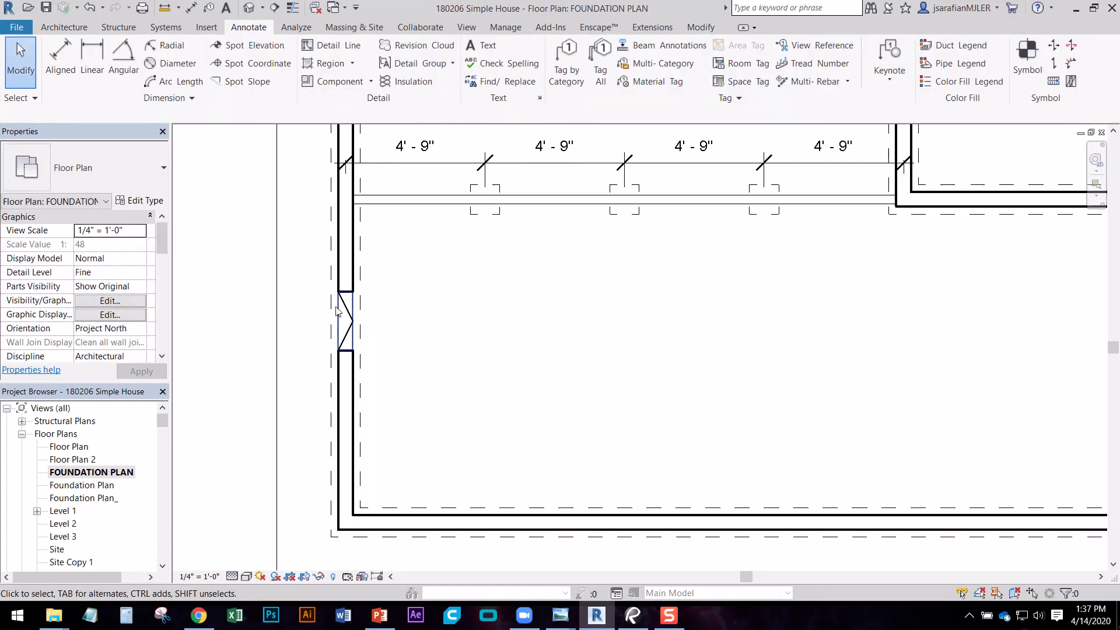
{"action": "middle_click_drag", "start_coordinate": [424, 333], "coordinate": [380, 320]}
{"action": "middle_click_drag", "start_coordinate": [447, 332], "coordinate": [436, 325]}
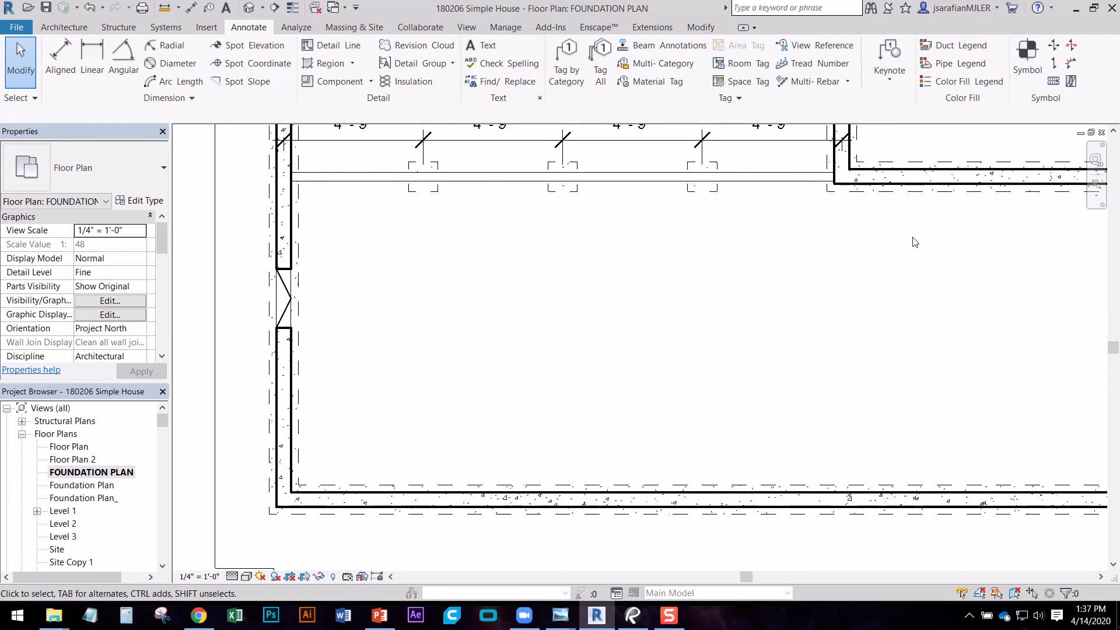
{"action": "middle_click_drag", "start_coordinate": [551, 321], "coordinate": [563, 400]}
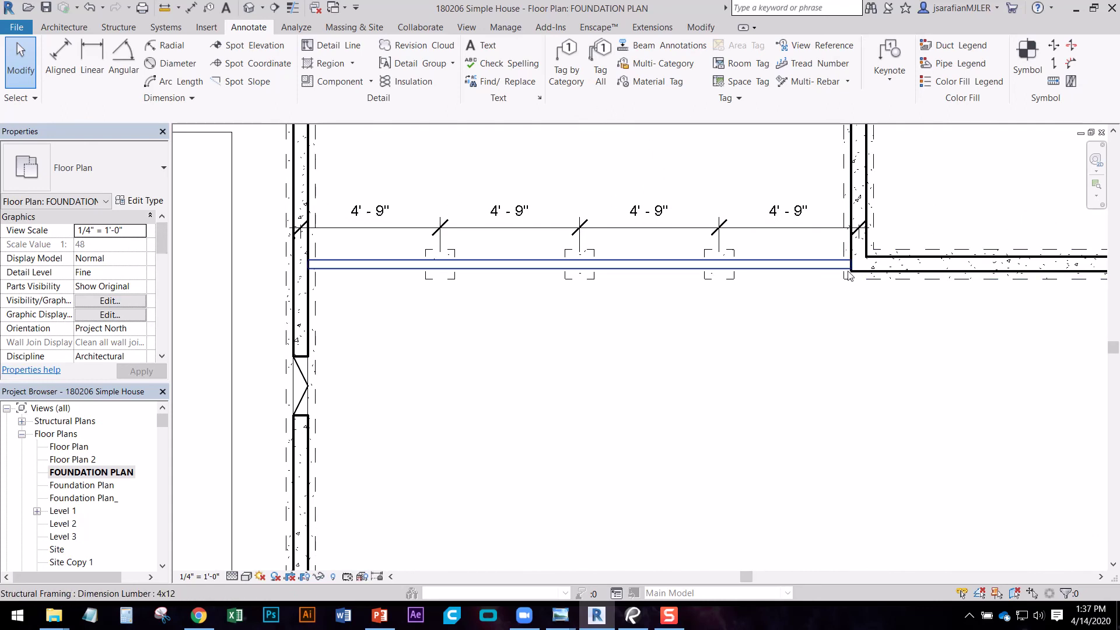
- Add a 'BEAM HANGER' text note whose one-segment leader points to the beam's right end at the wall
{"action": "left_click", "coordinate": [488, 46]}
{"action": "left_click", "coordinate": [587, 82]}
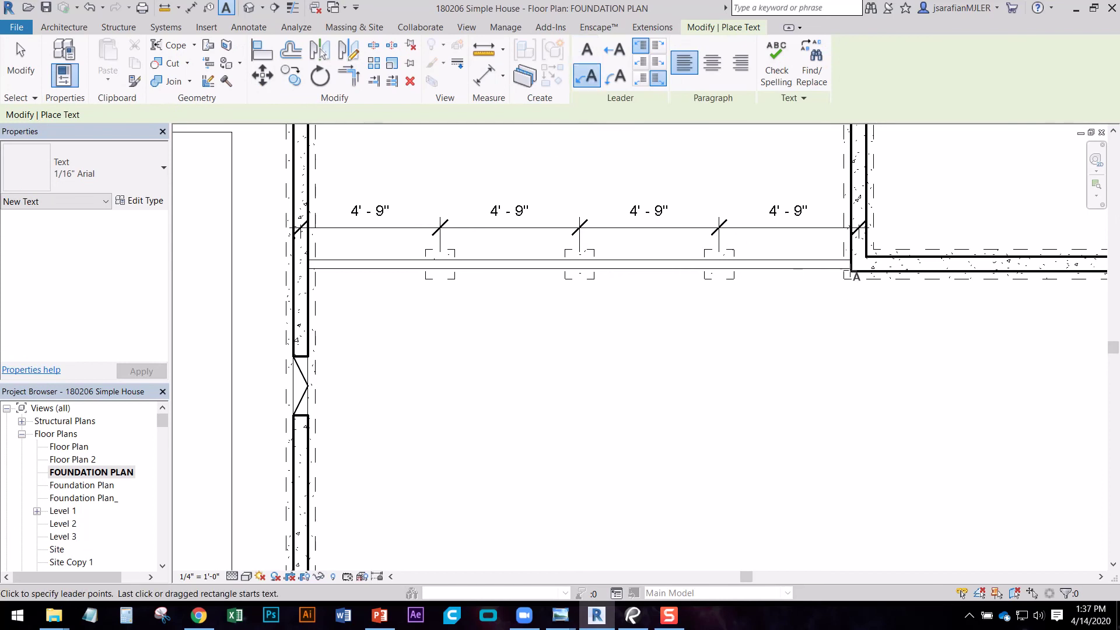
{"action": "left_click", "coordinate": [847, 275]}
{"action": "left_click", "coordinate": [755, 324]}
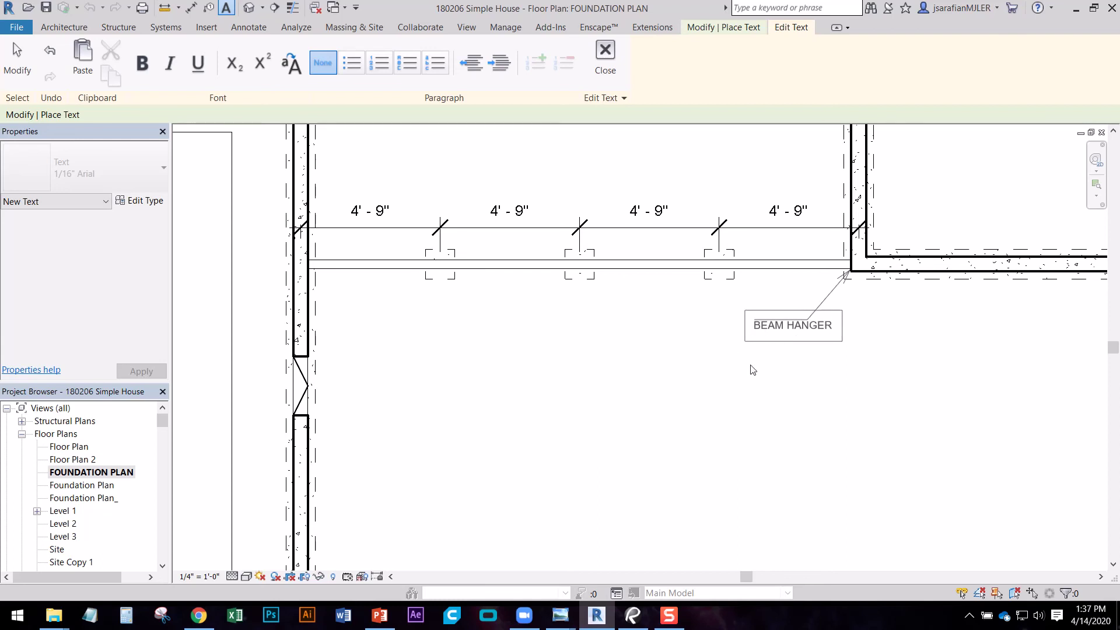
{"action": "left_click", "coordinate": [764, 376]}
{"action": "left_click", "coordinate": [707, 338]}
{"action": "key", "text": "Escape"}
{"action": "middle_click_drag", "start_coordinate": [690, 405], "coordinate": [618, 336]}
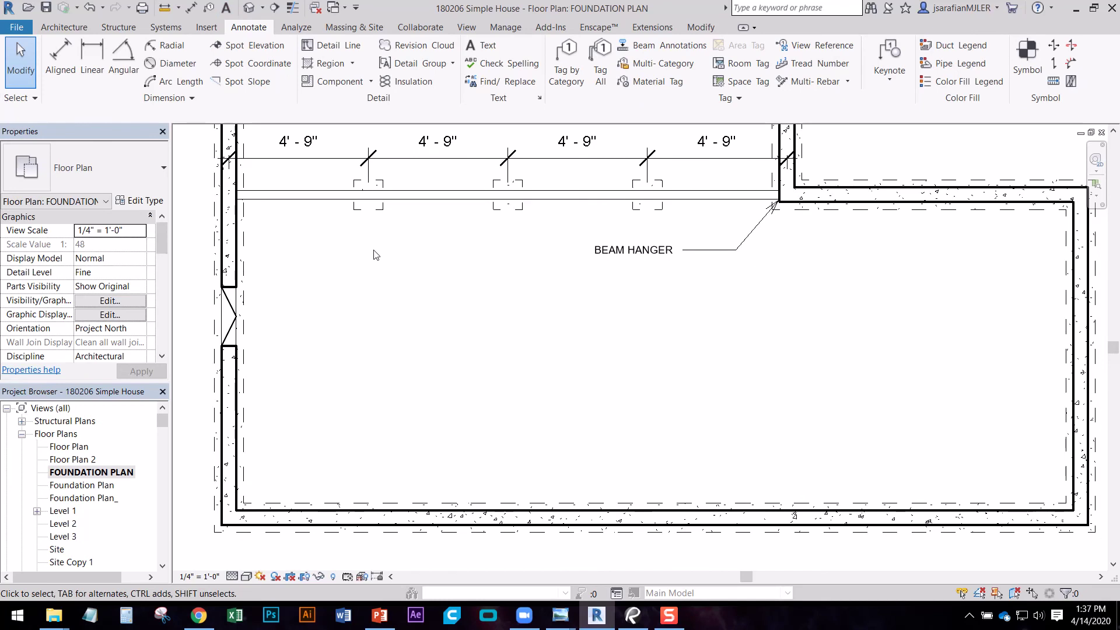
- Draw a vertical joist span detail line from the beam down to the bottom foundation wall
{"action": "middle_click_drag", "start_coordinate": [459, 330], "coordinate": [457, 384]}
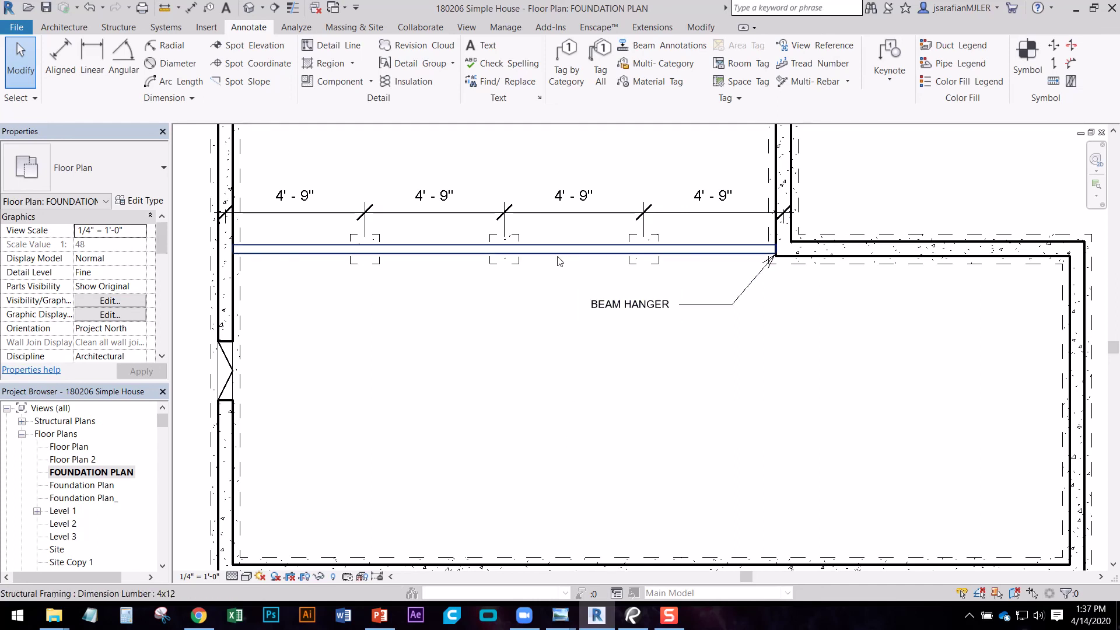
{"action": "middle_click_drag", "start_coordinate": [439, 371], "coordinate": [411, 354]}
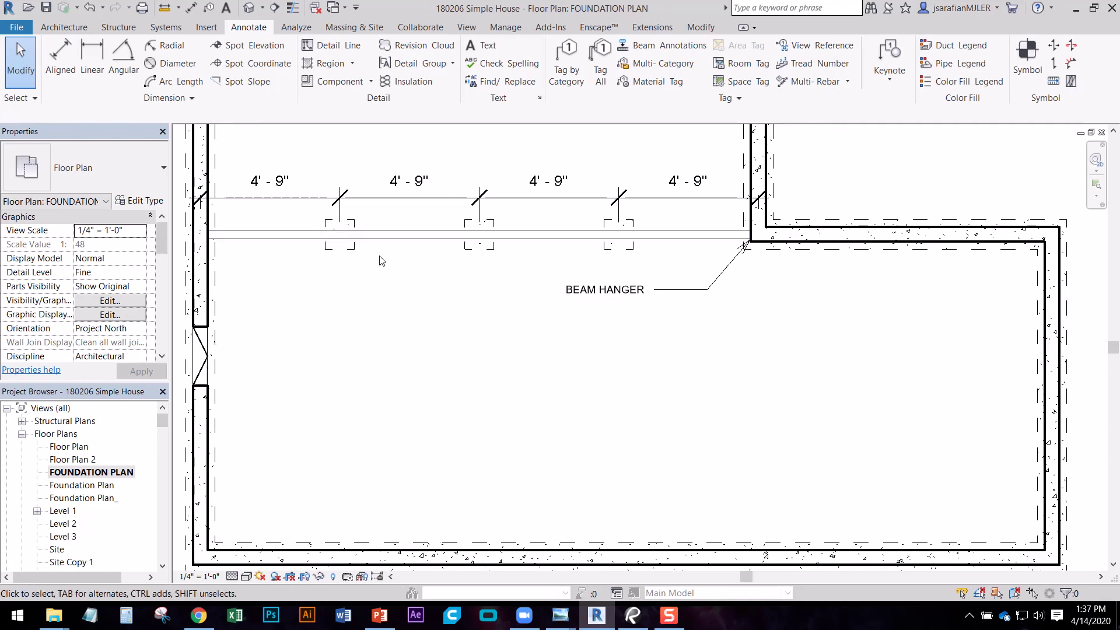
{"action": "middle_click_drag", "start_coordinate": [376, 296], "coordinate": [392, 308]}
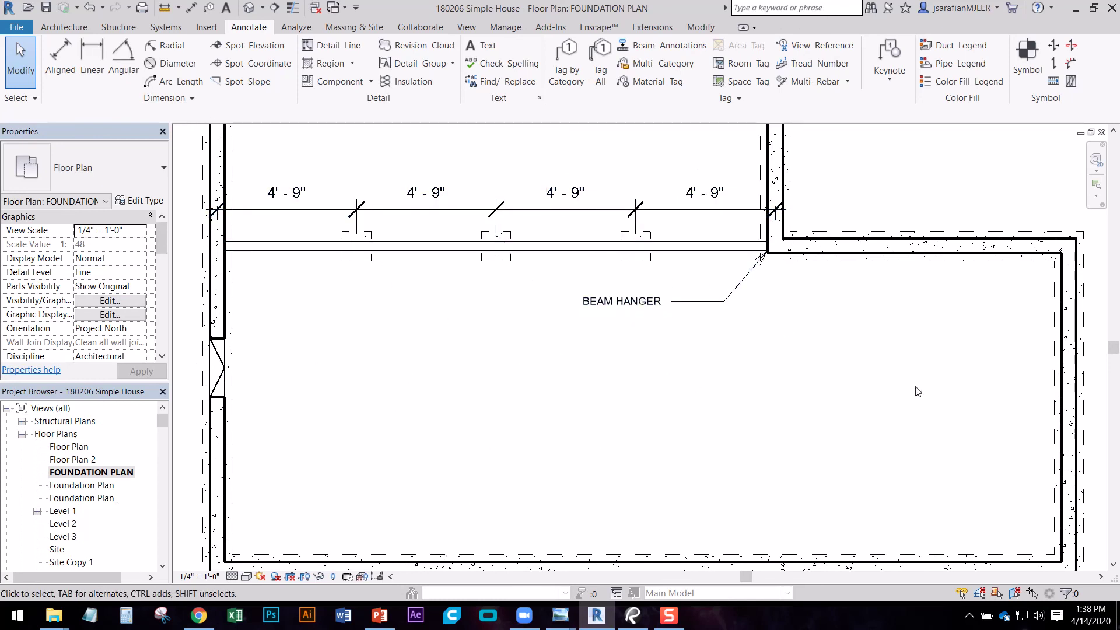
{"action": "middle_click_drag", "start_coordinate": [422, 319], "coordinate": [395, 280]}
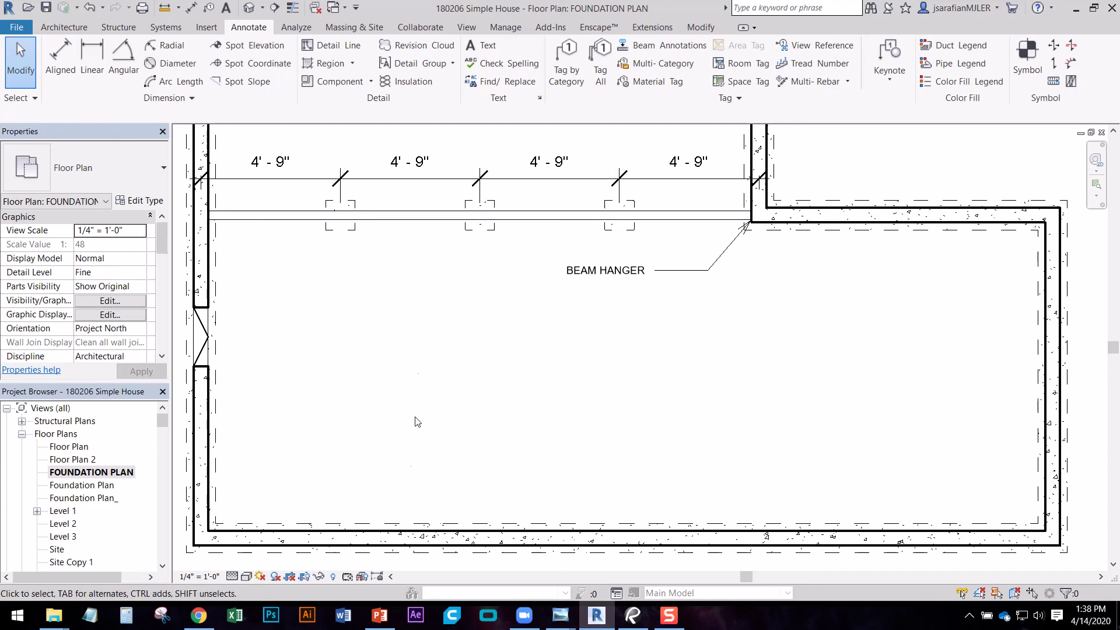
{"action": "middle_click_drag", "start_coordinate": [421, 360], "coordinate": [460, 335]}
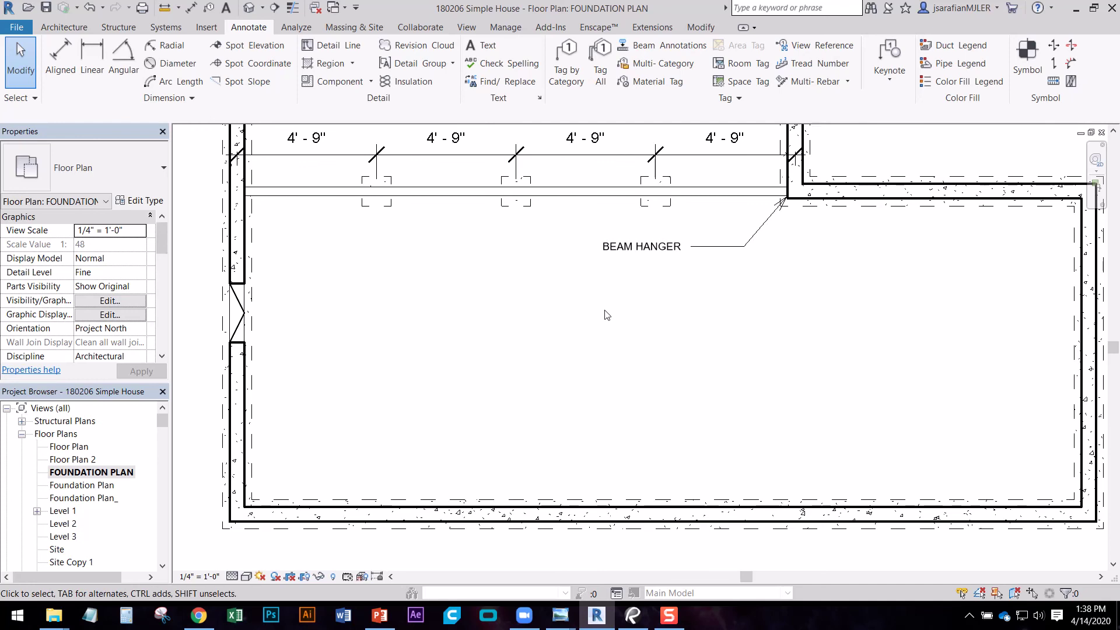
{"action": "key", "text": "l"}
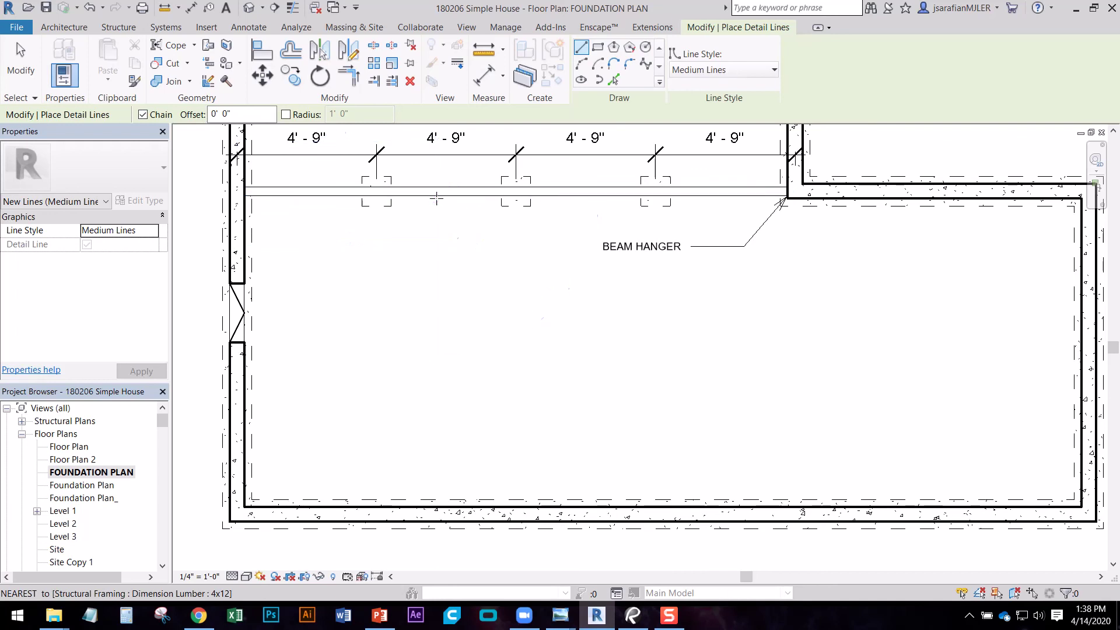
{"action": "left_click", "coordinate": [436, 196]}
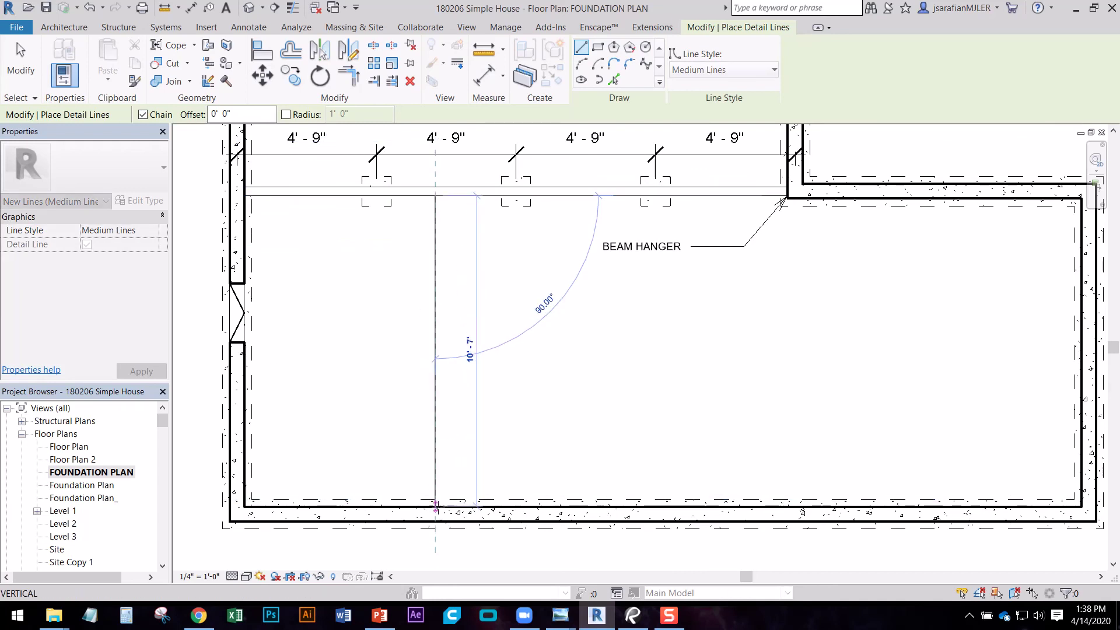
{"action": "left_click", "coordinate": [435, 507]}
{"action": "key", "text": "Escape"}
- Add short angled arrow ticks at the span line's top and bottom ends
{"action": "left_click", "coordinate": [436, 196]}
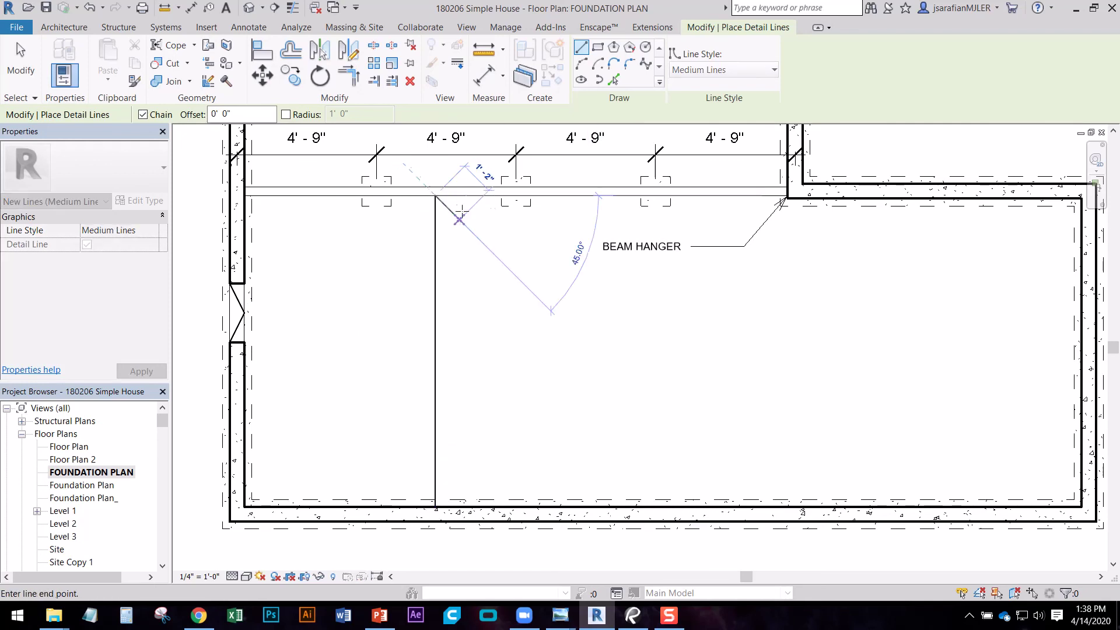
{"action": "scroll", "coordinate": [453, 205], "scroll_direction": "up", "scroll_amount": 4}
{"action": "left_click", "coordinate": [430, 237]}
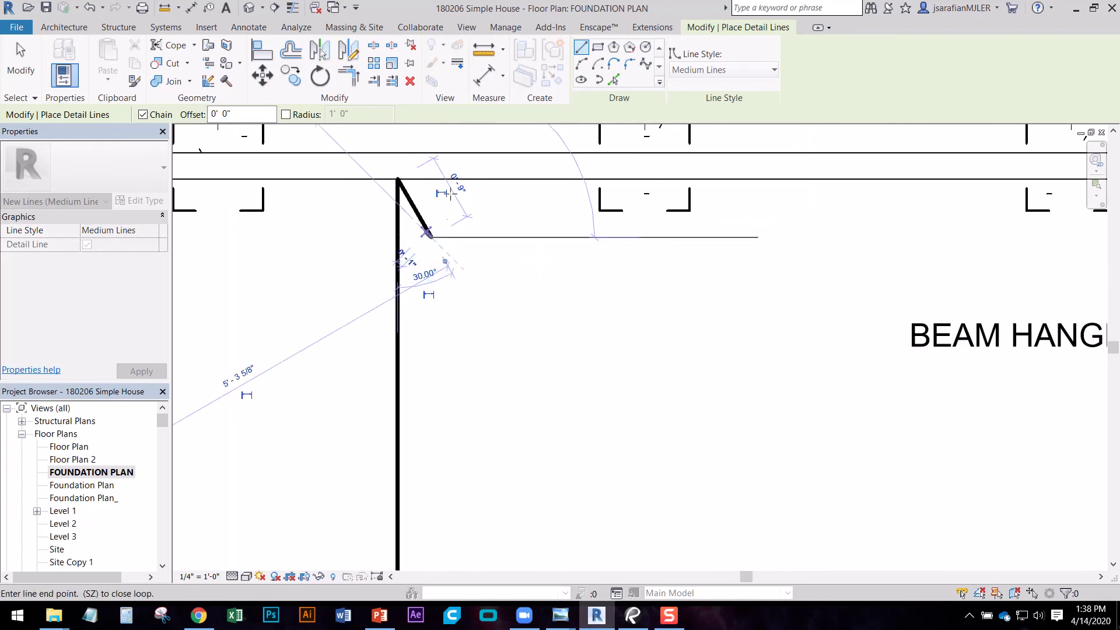
{"action": "scroll", "coordinate": [461, 193], "scroll_direction": "down", "scroll_amount": 4}
{"action": "key", "text": "Escape"}
{"action": "scroll", "coordinate": [447, 488], "scroll_direction": "up", "scroll_amount": 4}
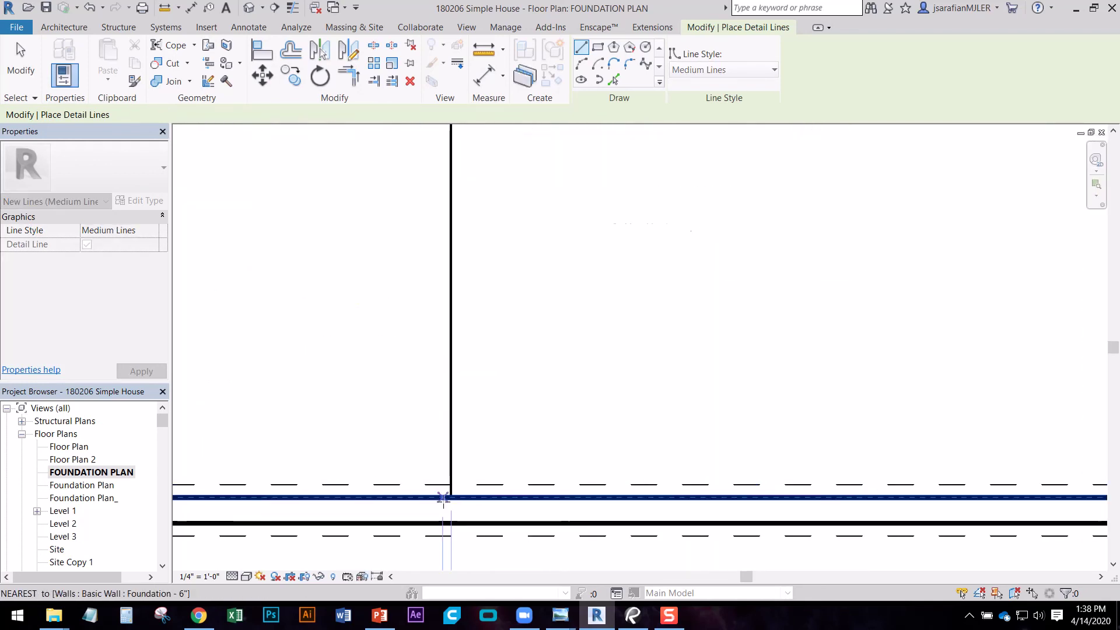
{"action": "left_click", "coordinate": [451, 497]}
{"action": "left_click", "coordinate": [428, 456]}
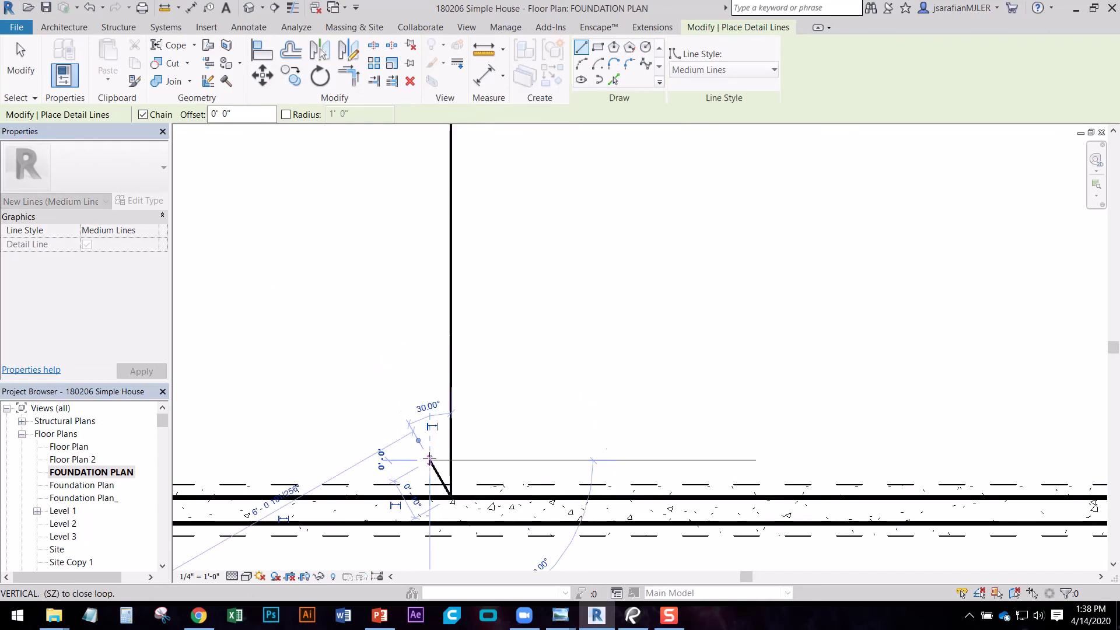
{"action": "key", "text": "Escape"}
{"action": "key", "text": "Escape"}
{"action": "middle_click_drag", "start_coordinate": [585, 293], "coordinate": [558, 419]}
{"action": "scroll", "coordinate": [549, 408], "scroll_direction": "down", "scroll_amount": 2}
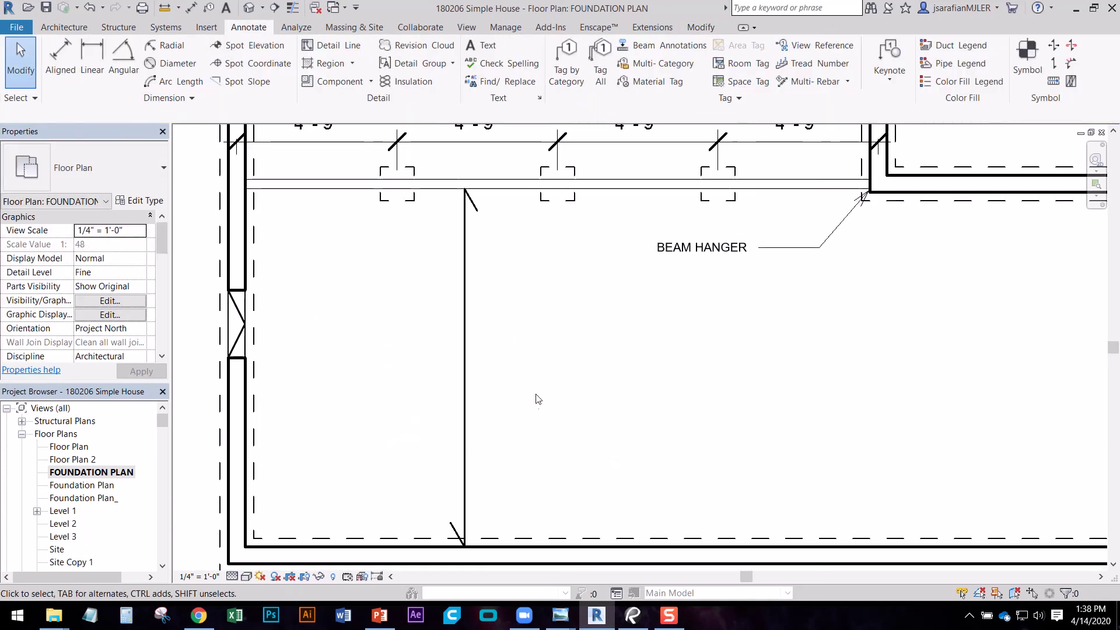
{"action": "middle_click_drag", "start_coordinate": [515, 364], "coordinate": [493, 317]}
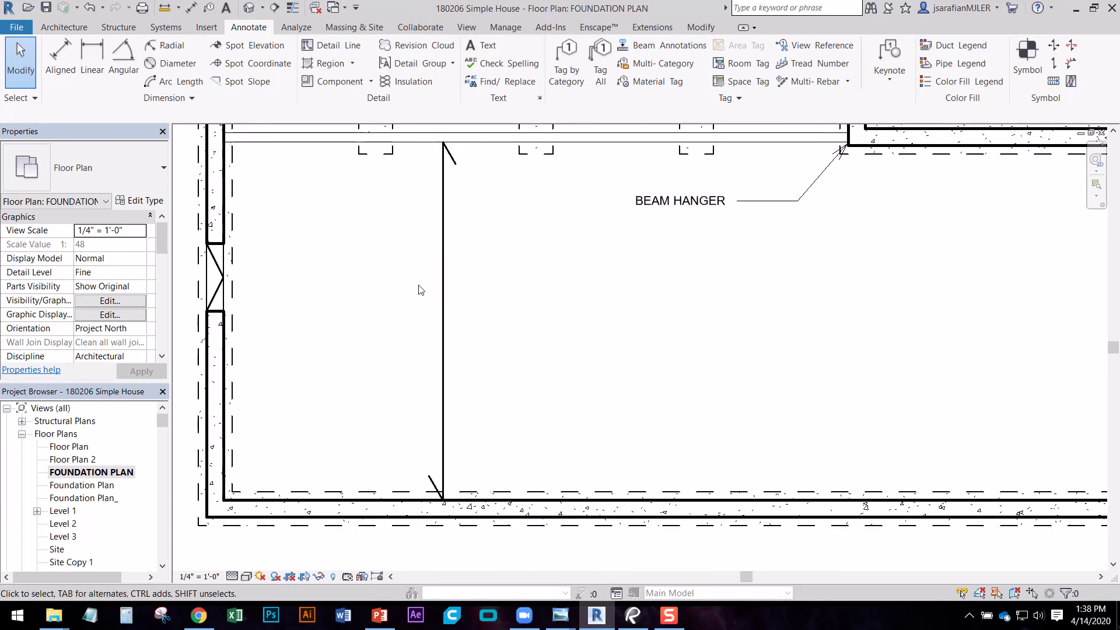
- Place a no-leader text note reading 'TJI FLOOR JOISTS @ 16" O.C.' beside the joist line
{"action": "left_click", "coordinate": [488, 48]}
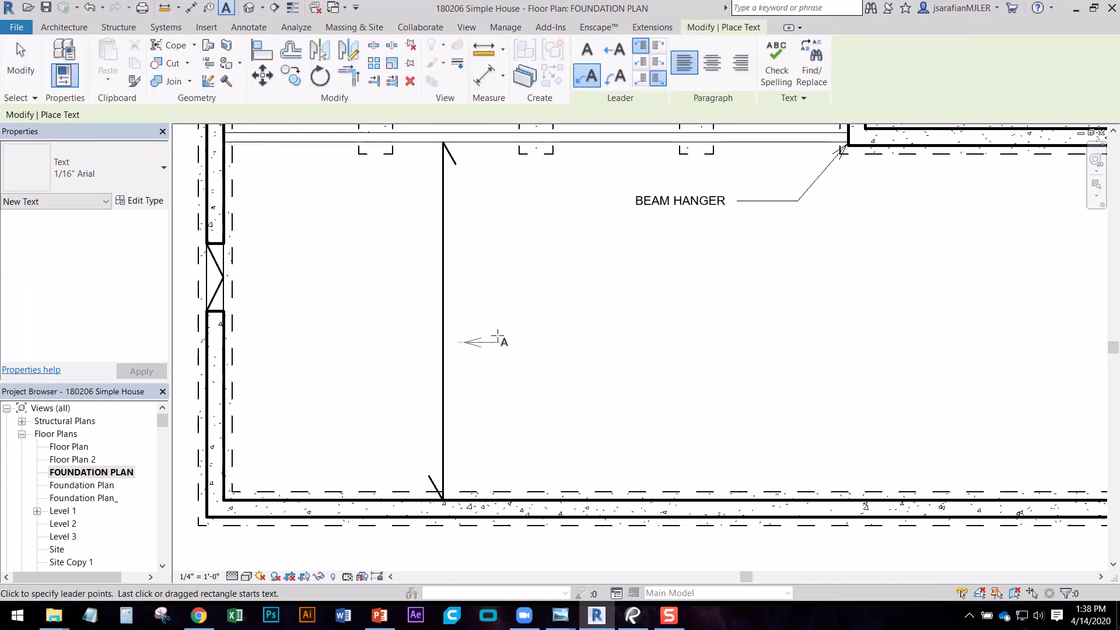
{"action": "key", "text": "Escape"}
{"action": "key", "text": "Escape"}
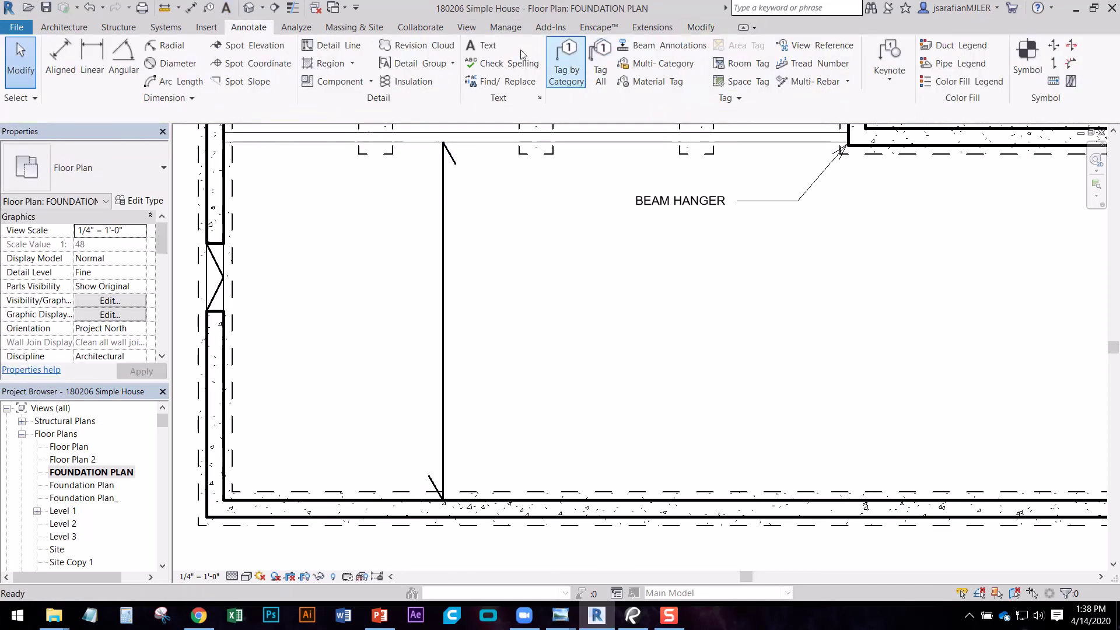
{"action": "left_click", "coordinate": [489, 49]}
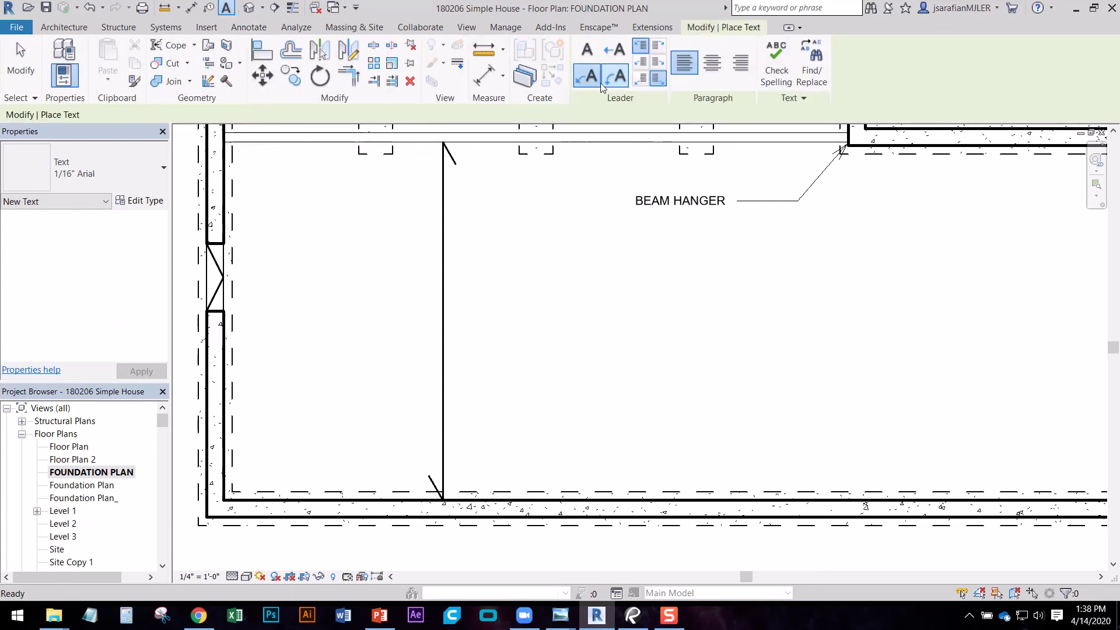
{"action": "left_click", "coordinate": [586, 52]}
{"action": "left_click", "coordinate": [465, 344]}
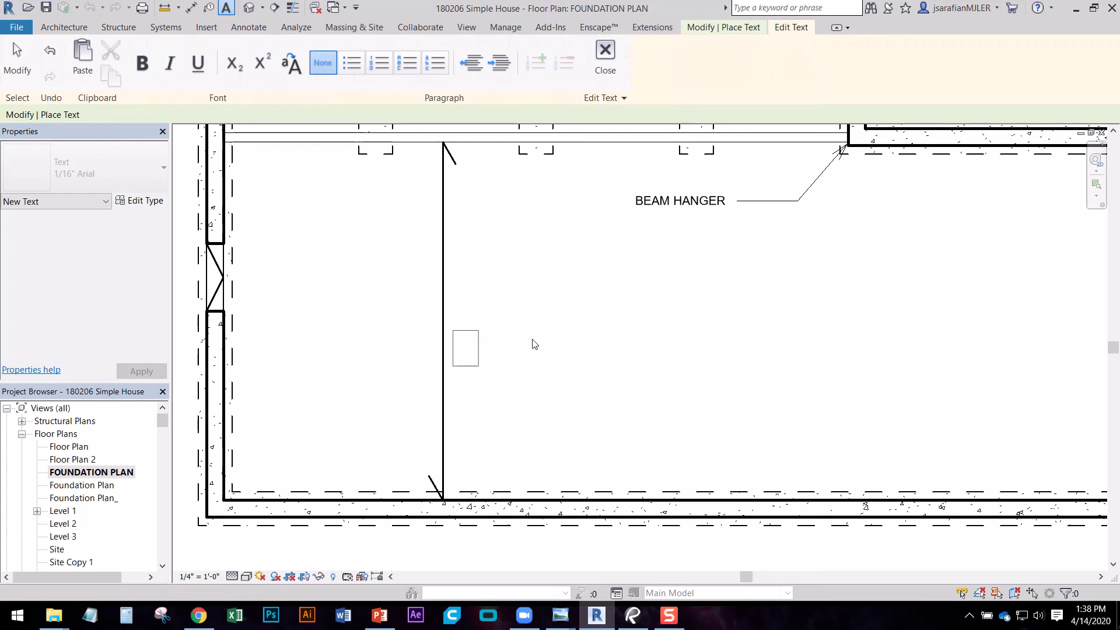
{"action": "type", "text": "TJI FLOOR JOISTS"}
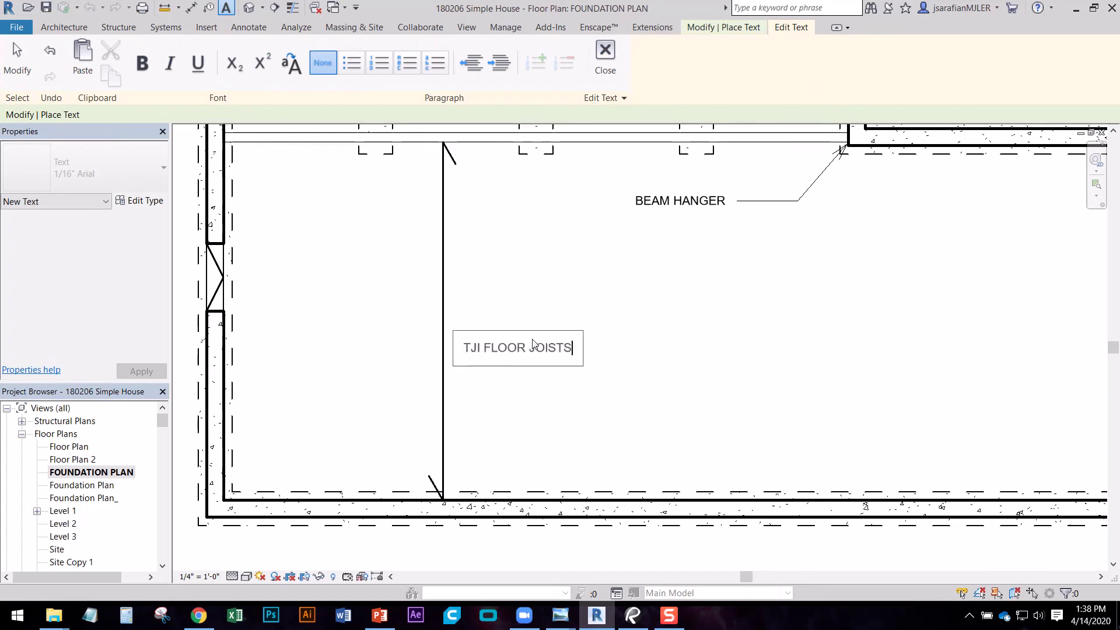
{"action": "type", "text": " @ 16\" O.C."}
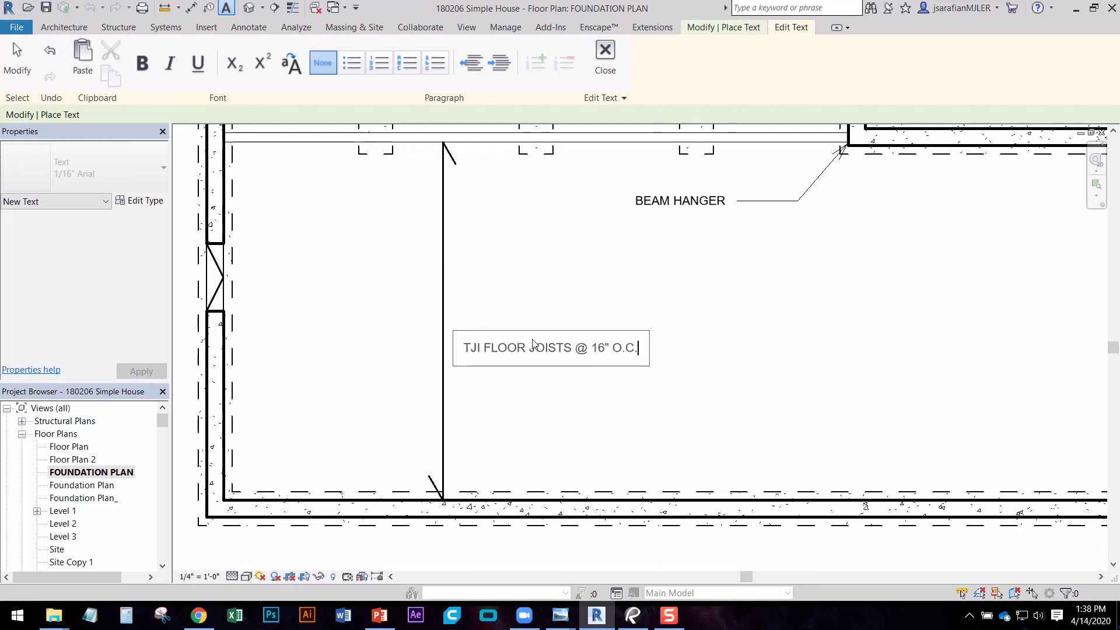
{"action": "left_click", "coordinate": [525, 395]}
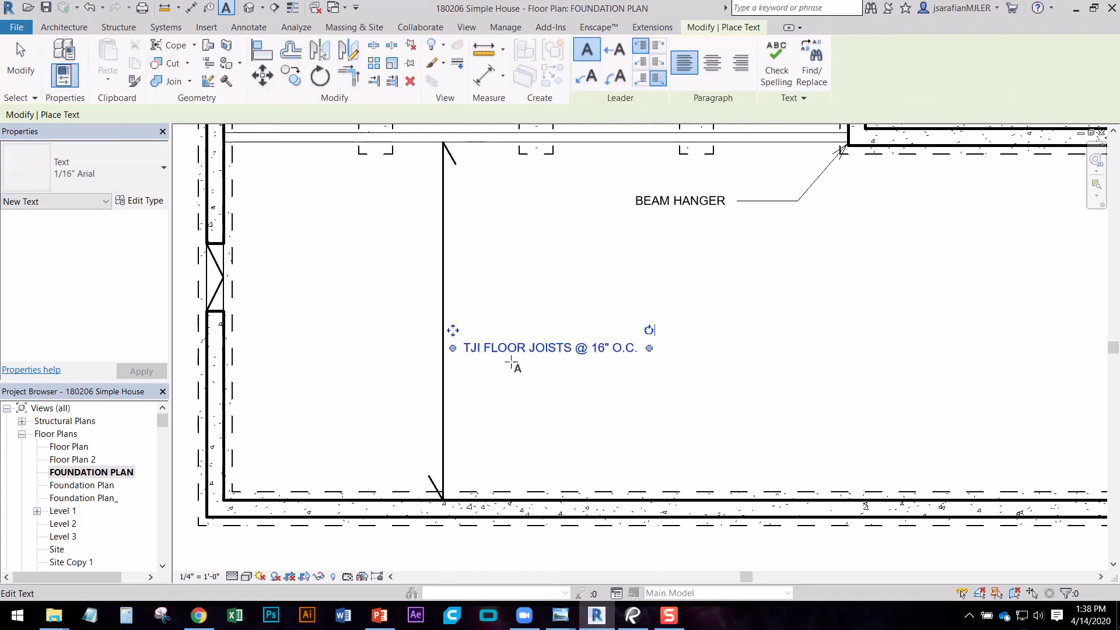
{"action": "key", "text": "Escape"}
- Rotate the TJI note to run vertically and move it next to the joist line
{"action": "left_click", "coordinate": [467, 348]}
{"action": "left_click_drag", "start_coordinate": [649, 331], "coordinate": [549, 269]}
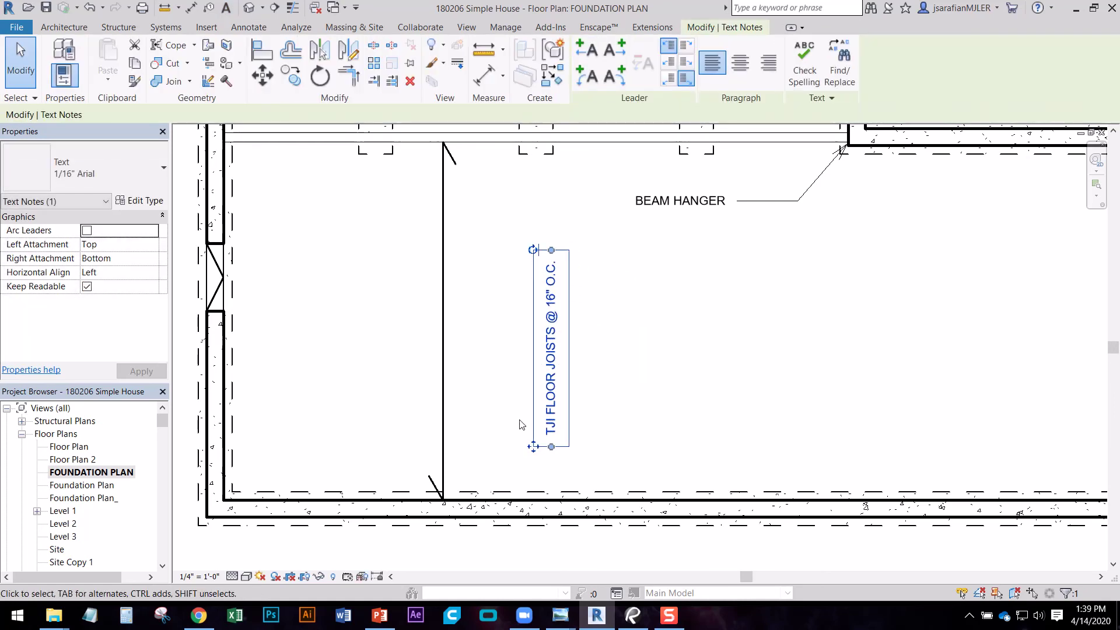
{"action": "mouse_move", "coordinate": [534, 448]}
{"action": "left_mouse_down", "text": "ctrl"}
{"action": "mouse_move", "coordinate": [410, 402]}
{"action": "mouse_move", "coordinate": [415, 425]}
{"action": "left_mouse_up", "text": "ctrl"}
{"action": "left_click", "coordinate": [549, 400]}
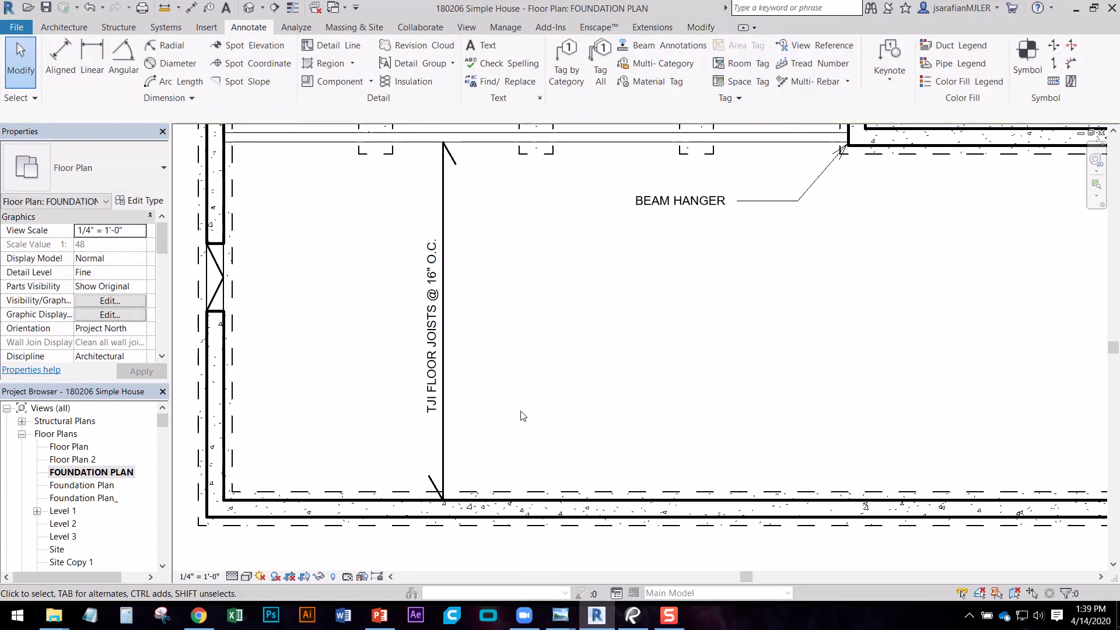
- Select the joist line, ticks and TJI note, and copy them with Rotate into the room above the beam
{"action": "scroll", "coordinate": [526, 344], "scroll_direction": "down", "scroll_amount": 3}
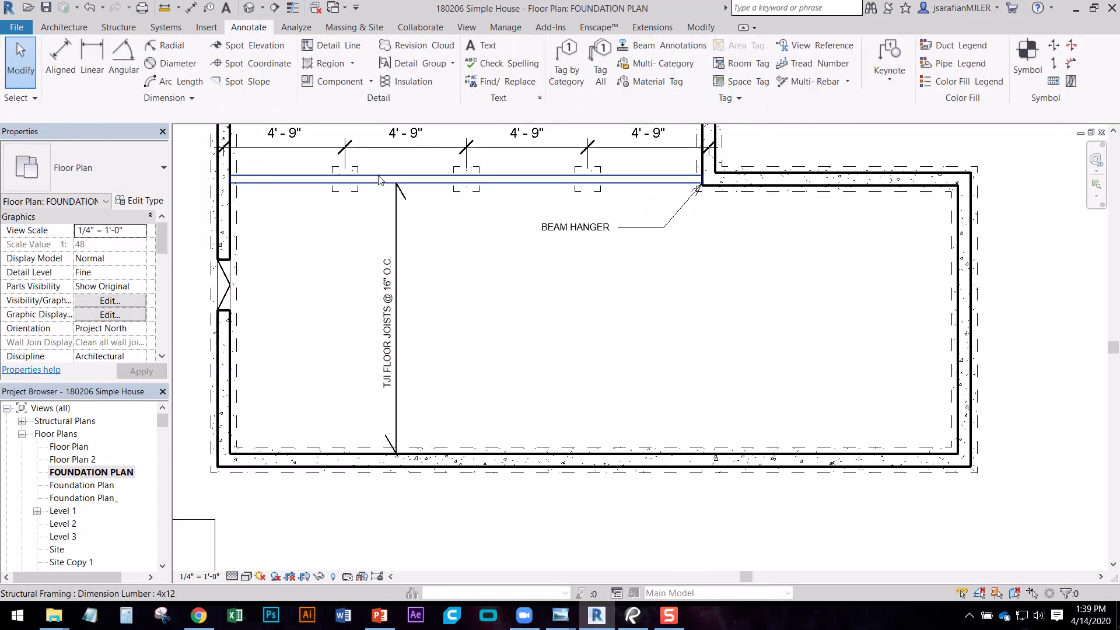
{"action": "left_click_drag", "start_coordinate": [370, 162], "coordinate": [421, 495]}
{"action": "middle_click_drag", "start_coordinate": [439, 292], "coordinate": [438, 351]}
{"action": "key", "text": "r"}
{"action": "key", "text": "o"}
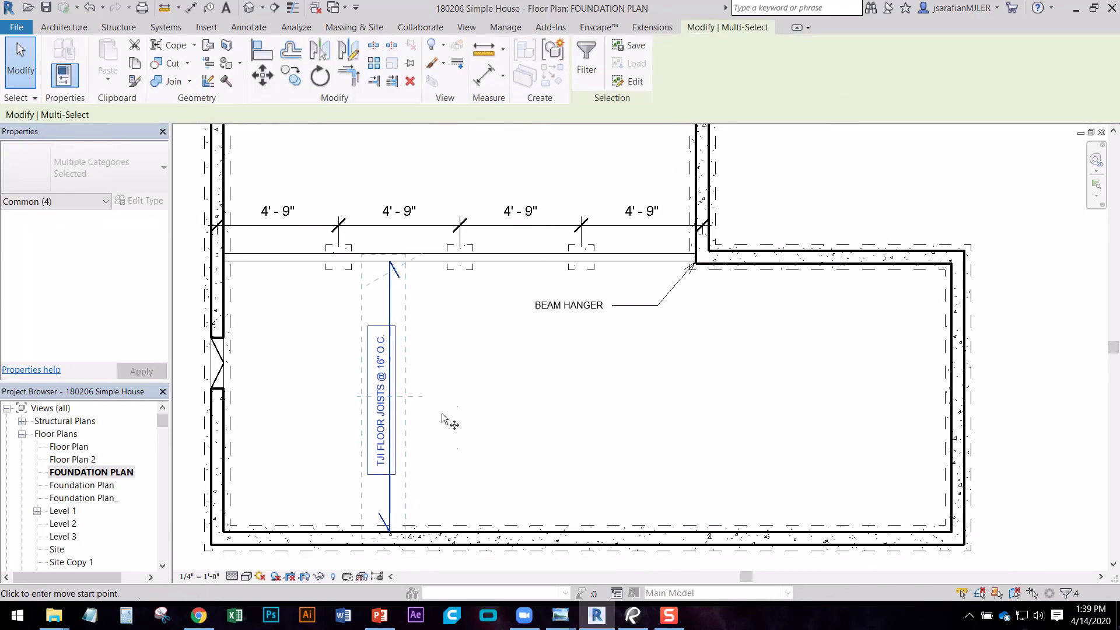
{"action": "left_click", "coordinate": [447, 458]}
{"action": "middle_click_drag", "start_coordinate": [436, 158], "coordinate": [435, 349]}
{"action": "middle_click_drag", "start_coordinate": [432, 274], "coordinate": [428, 349]}
{"action": "left_click", "coordinate": [428, 349]}
{"action": "key", "text": "Escape"}
{"action": "scroll", "coordinate": [377, 279], "scroll_direction": "up", "scroll_amount": 4}
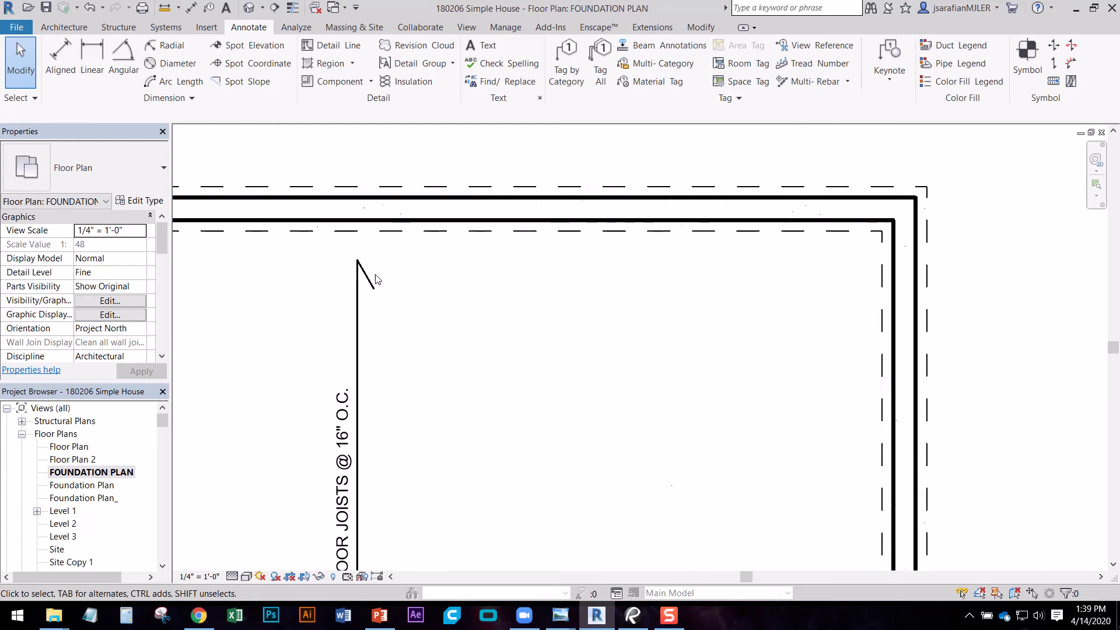
- Extend the copied joist line up to the top wall and move its tick onto that end
{"action": "left_click", "coordinate": [358, 280]}
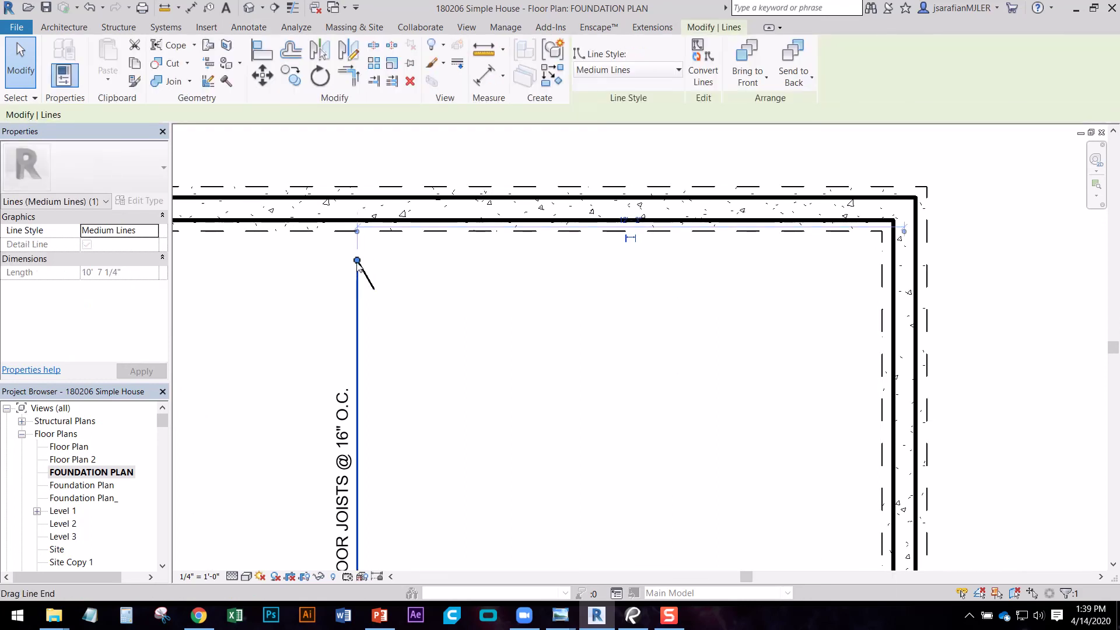
{"action": "left_click_drag", "start_coordinate": [357, 261], "coordinate": [358, 222]}
{"action": "left_click", "coordinate": [367, 271]}
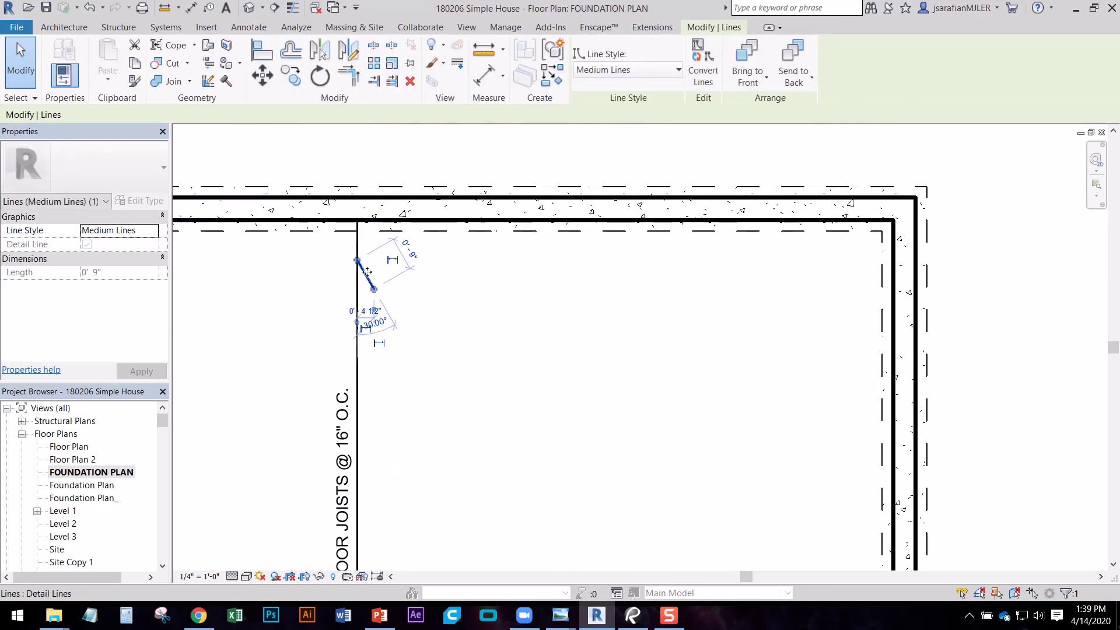
{"action": "left_click_drag", "start_coordinate": [366, 266], "coordinate": [358, 223]}
{"action": "mouse_move", "coordinate": [374, 289]}
{"action": "left_mouse_down"}
{"action": "mouse_move", "coordinate": [396, 284]}
{"action": "mouse_move", "coordinate": [443, 326]}
{"action": "mouse_move", "coordinate": [387, 268]}
{"action": "left_mouse_up"}
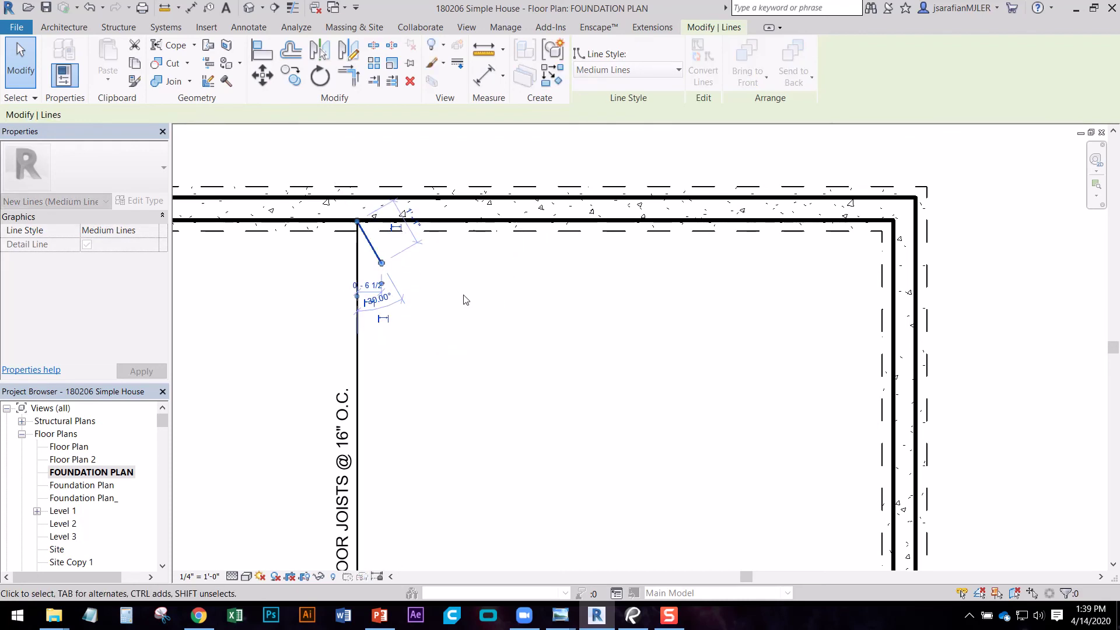
{"action": "key", "text": "Escape"}
- Stretch the joist line down to the beam and move a shortened tick onto that end
{"action": "scroll", "coordinate": [402, 212], "scroll_direction": "down", "scroll_amount": 8}
{"action": "scroll", "coordinate": [451, 251], "scroll_direction": "up", "scroll_amount": 10}
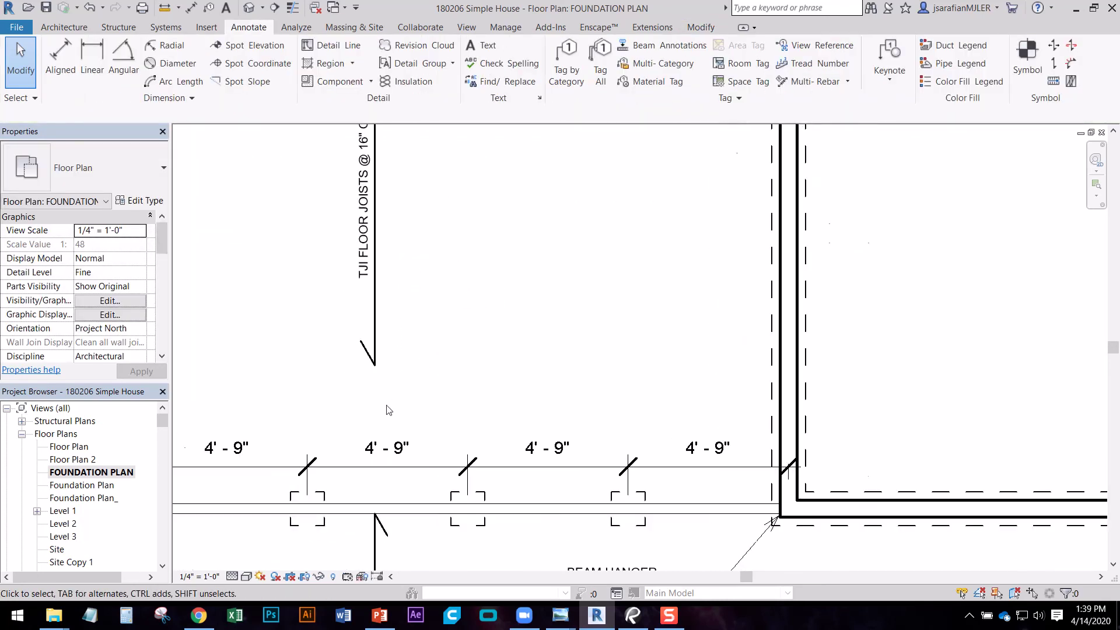
{"action": "middle_click_drag", "start_coordinate": [391, 335], "coordinate": [392, 333]}
{"action": "left_click", "coordinate": [376, 330]}
{"action": "left_click_drag", "start_coordinate": [376, 308], "coordinate": [377, 465]}
{"action": "key", "text": "Escape"}
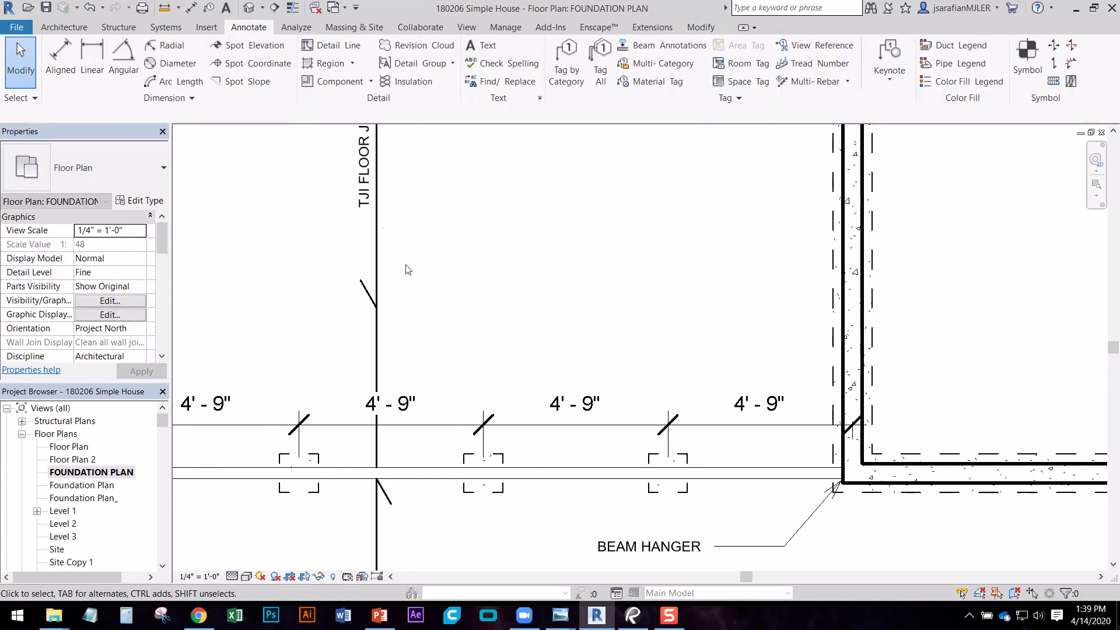
{"action": "left_click", "coordinate": [368, 290]}
{"action": "left_click_drag", "start_coordinate": [369, 290], "coordinate": [365, 450]}
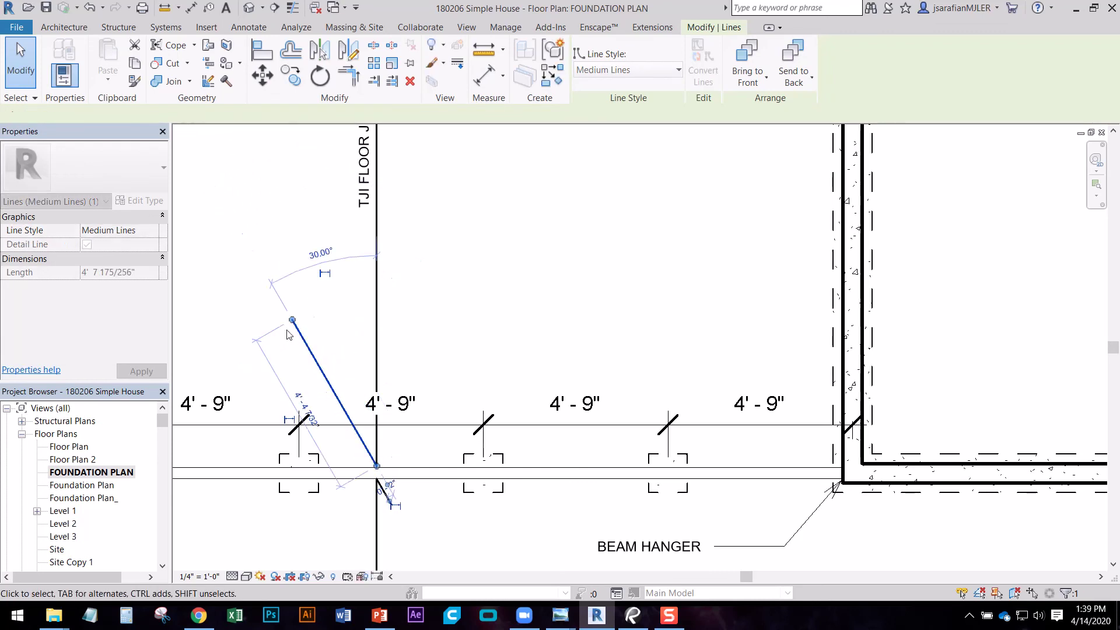
{"action": "mouse_move", "coordinate": [292, 320]}
{"action": "left_mouse_down"}
{"action": "mouse_move", "coordinate": [329, 436]}
{"action": "mouse_move", "coordinate": [360, 435]}
{"action": "left_mouse_up"}
{"action": "key", "text": "Escape"}
{"action": "scroll", "coordinate": [420, 292], "scroll_direction": "down", "scroll_amount": 2}
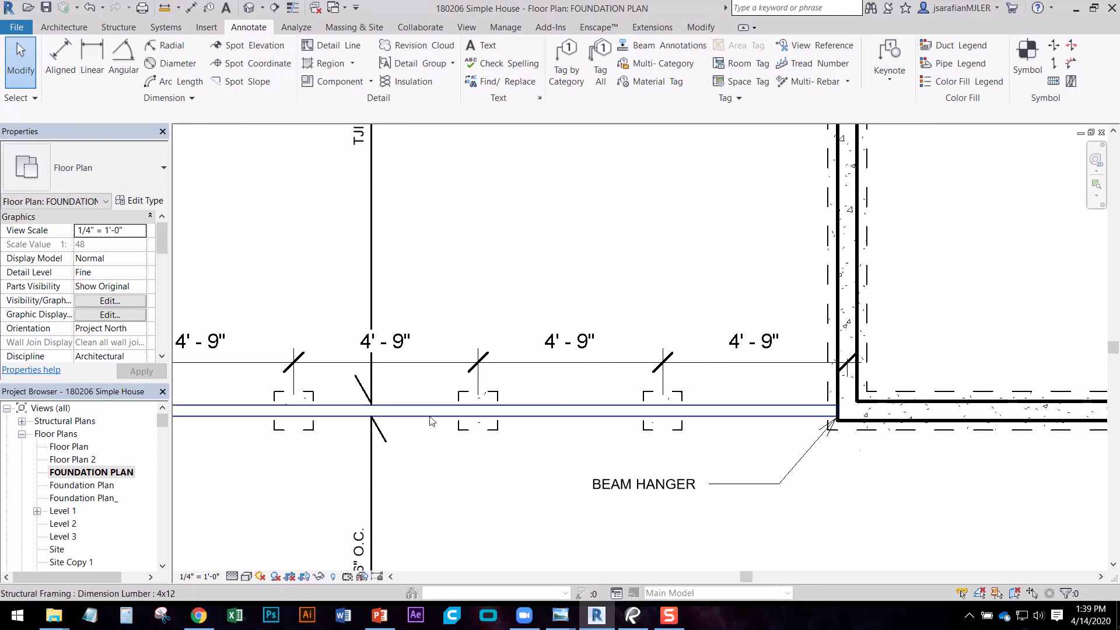
{"action": "scroll", "coordinate": [476, 358], "scroll_direction": "down", "scroll_amount": 4}
{"action": "scroll", "coordinate": [419, 398], "scroll_direction": "up", "scroll_amount": 2}
{"action": "scroll", "coordinate": [397, 243], "scroll_direction": "up", "scroll_amount": 5}
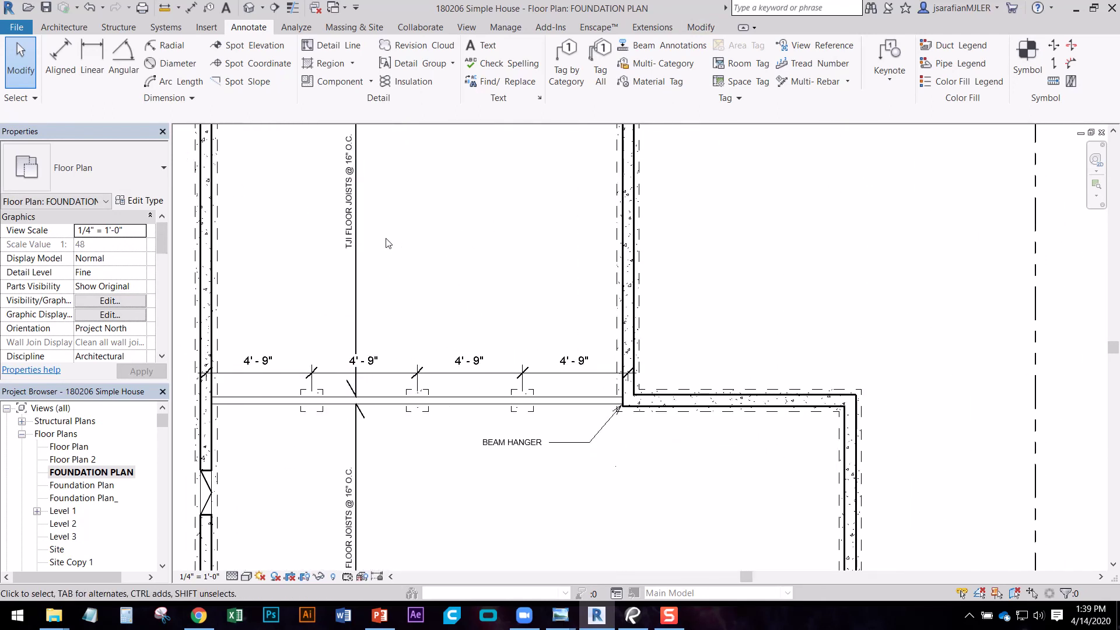
{"action": "scroll", "coordinate": [484, 337], "scroll_direction": "down", "scroll_amount": 2}
{"action": "scroll", "coordinate": [387, 370], "scroll_direction": "up", "scroll_amount": 3}
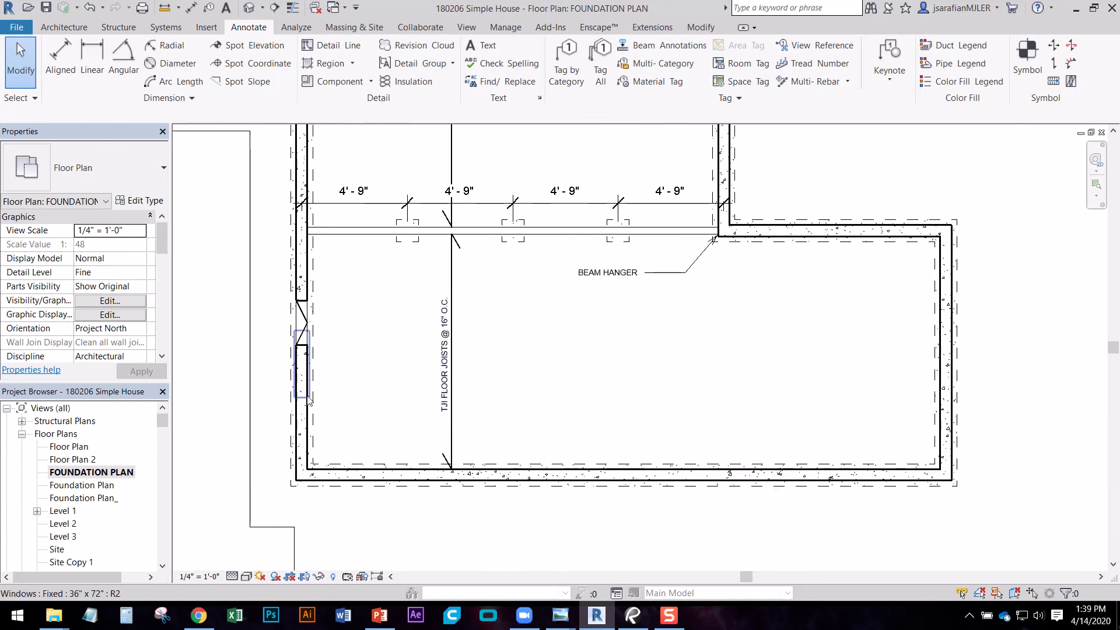
{"action": "middle_click_drag", "start_coordinate": [373, 362], "coordinate": [356, 339]}
{"action": "middle_click_drag", "start_coordinate": [515, 307], "coordinate": [480, 445]}
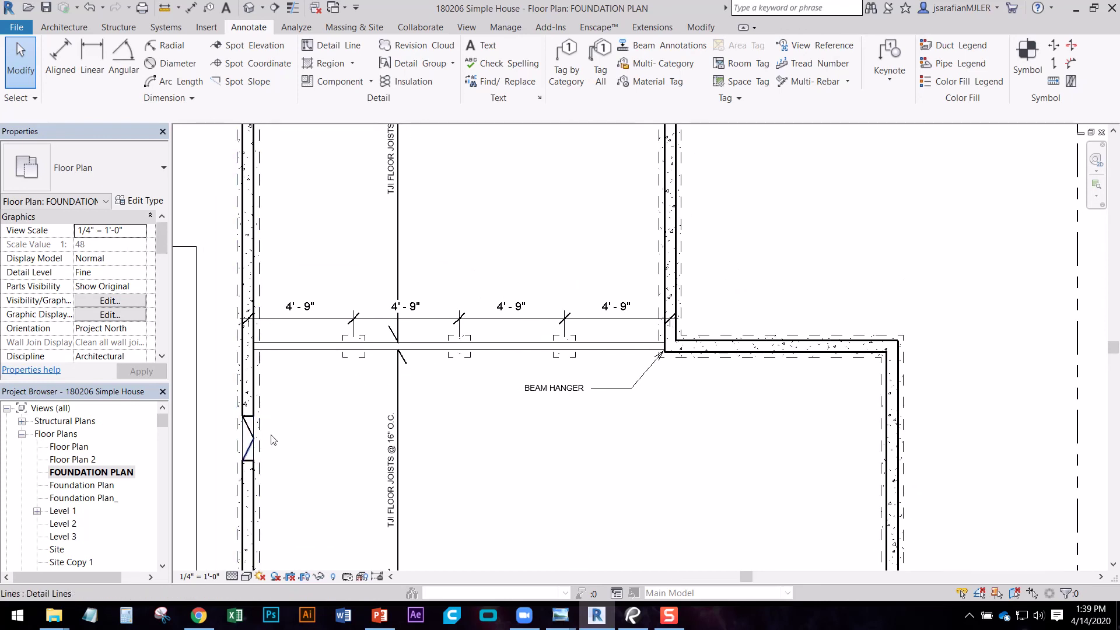
{"action": "middle_click_drag", "start_coordinate": [480, 318], "coordinate": [502, 267]}
{"action": "middle_click_drag", "start_coordinate": [715, 254], "coordinate": [520, 383]}
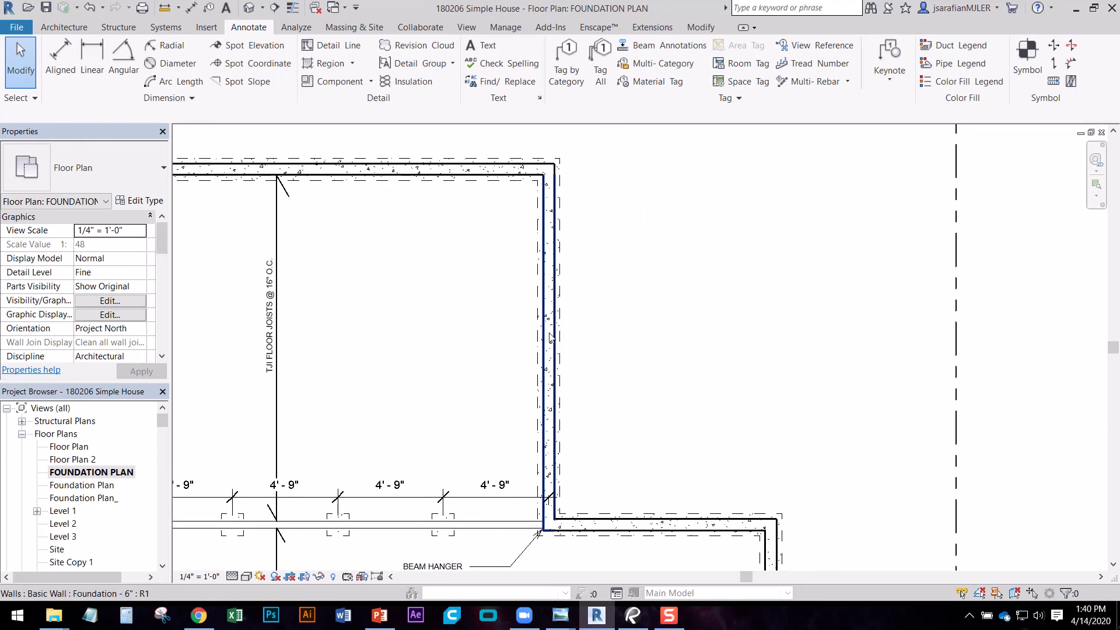
{"action": "middle_click_drag", "start_coordinate": [591, 332], "coordinate": [524, 350]}
- Place a '1' text note just right of the right-hand foundation wall
{"action": "left_click", "coordinate": [488, 46]}
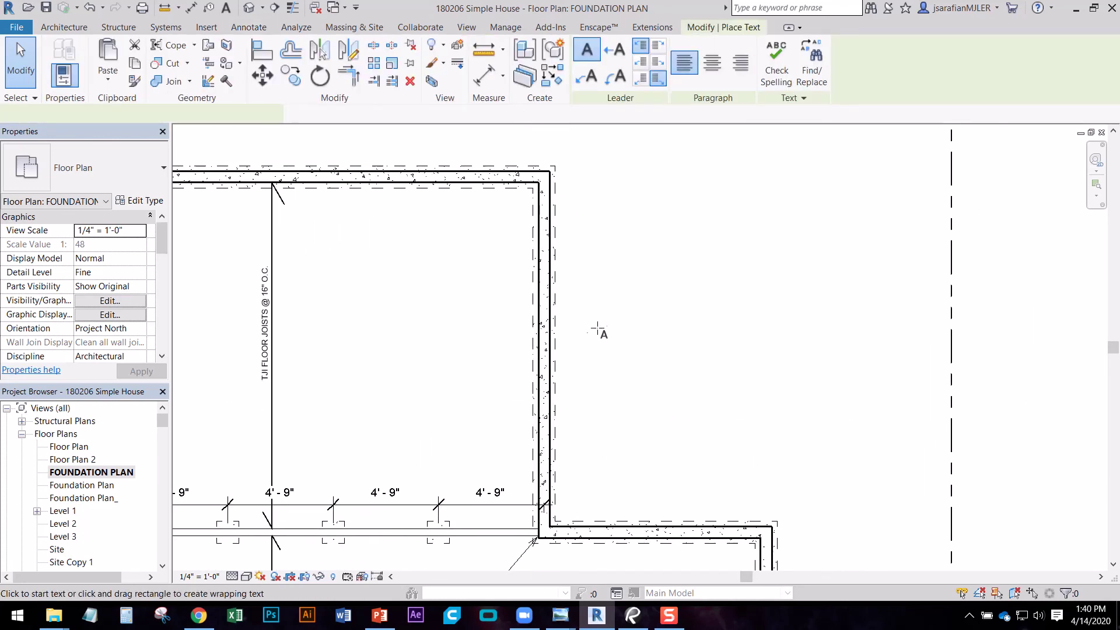
{"action": "left_click", "coordinate": [583, 333]}
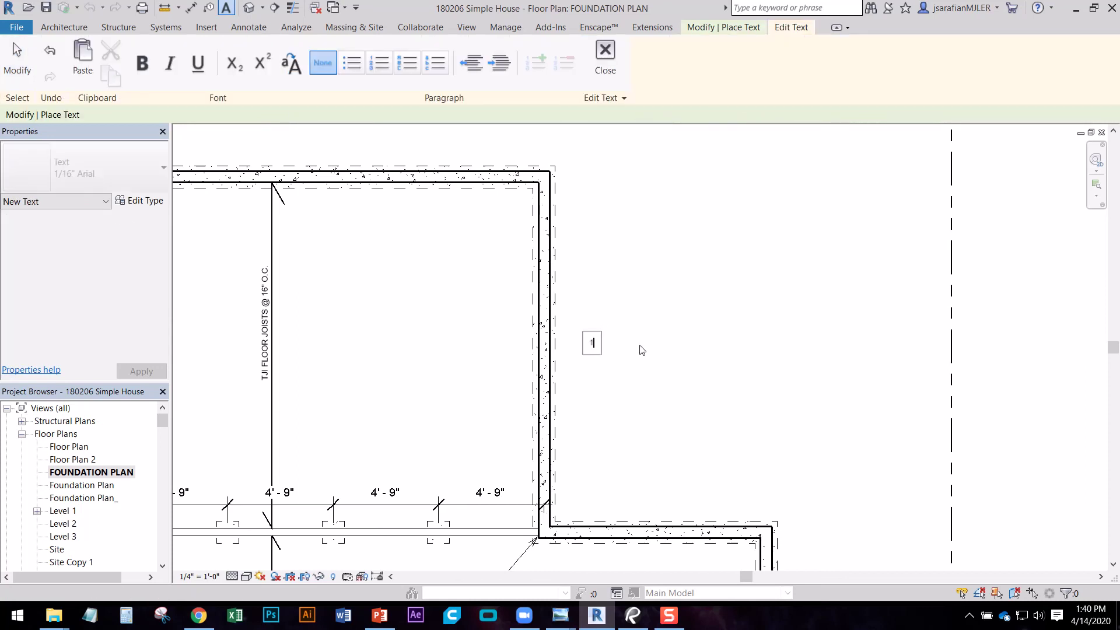
{"action": "left_click", "coordinate": [635, 372]}
{"action": "key", "text": "Escape"}
{"action": "scroll", "coordinate": [607, 354], "scroll_direction": "up", "scroll_amount": 5}
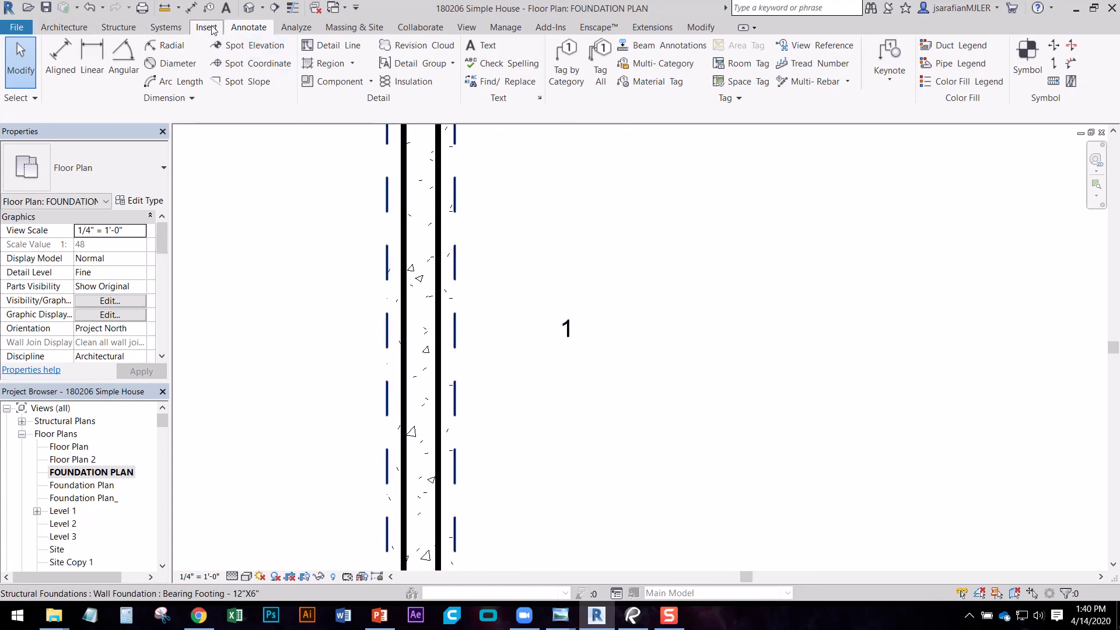
- Draw a three-sided inscribed polygon triangle with detail lines
{"action": "left_click", "coordinate": [331, 46]}
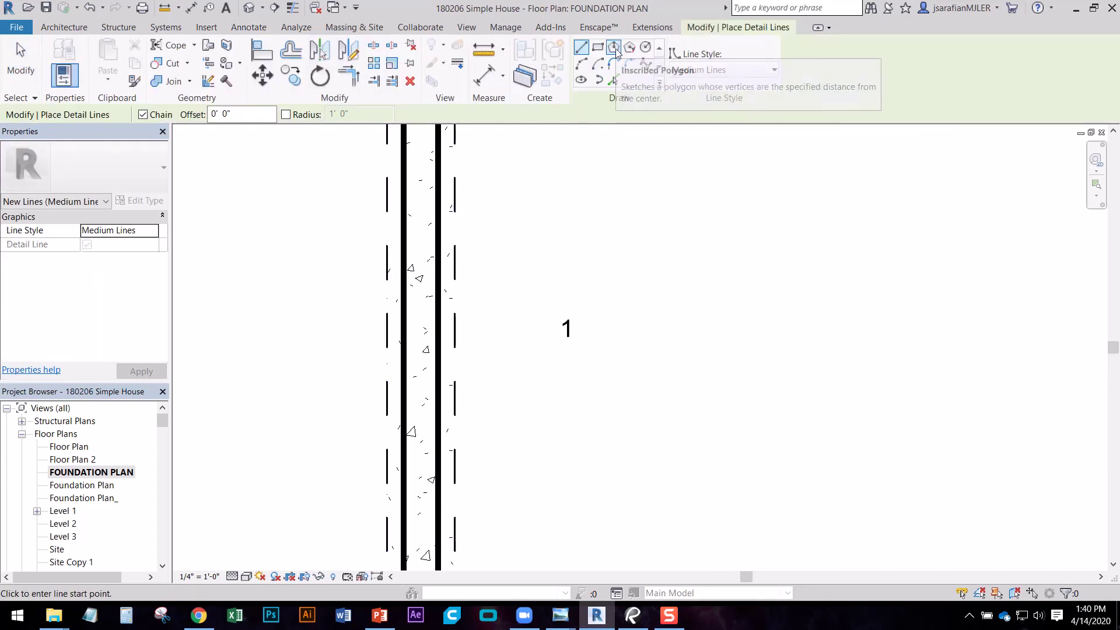
{"action": "left_click", "coordinate": [614, 48]}
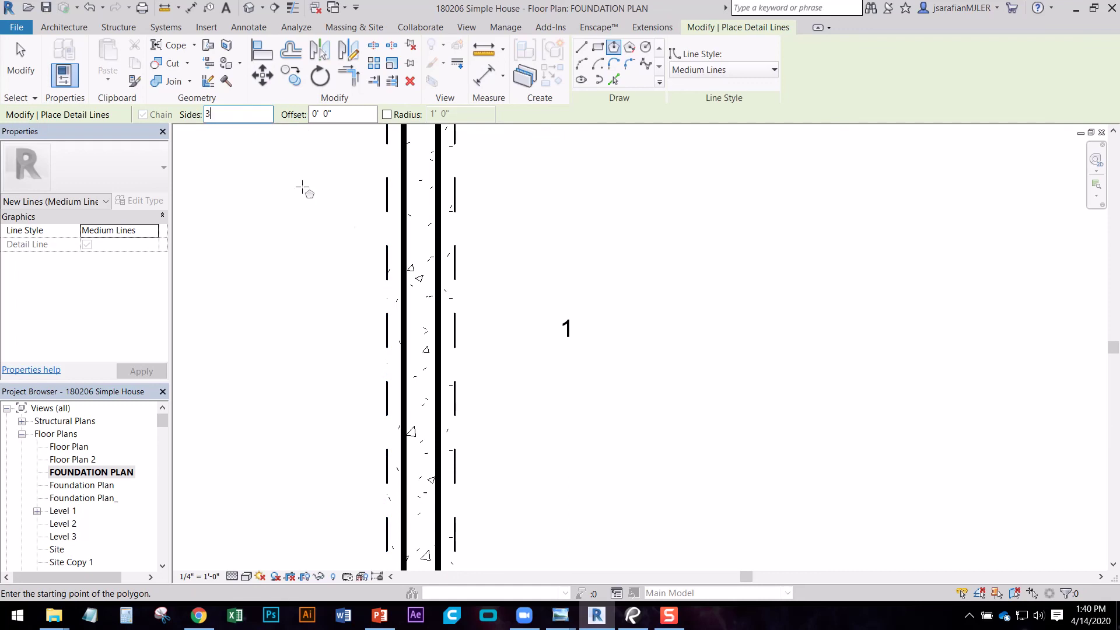
{"action": "type", "text": "3"}
{"action": "left_click", "coordinate": [534, 303]}
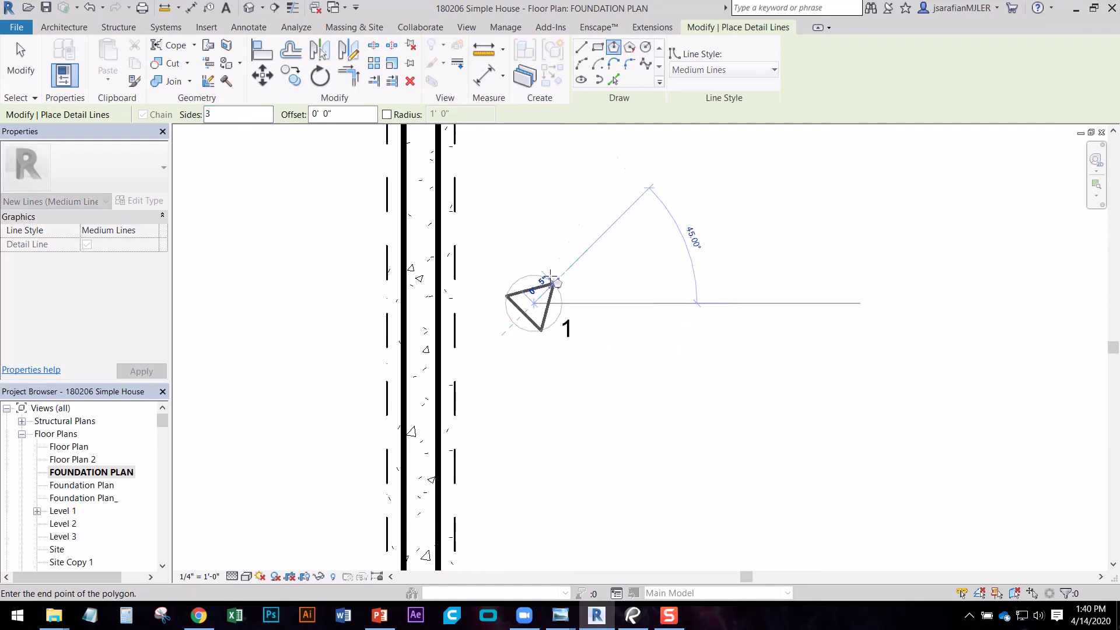
{"action": "left_click", "coordinate": [533, 263]}
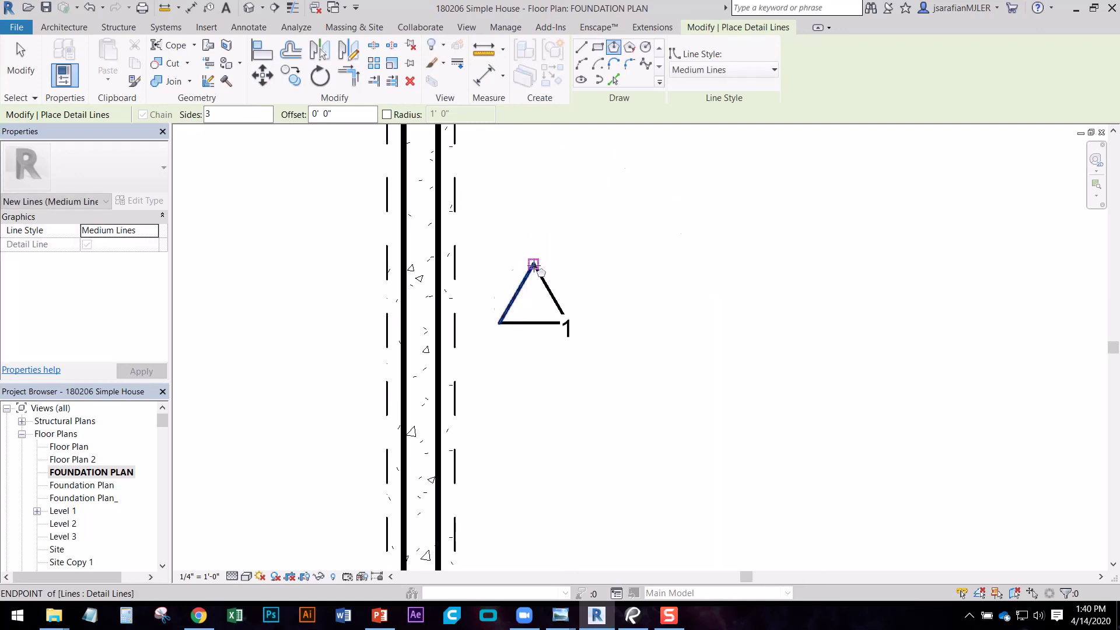
{"action": "key", "text": "Escape"}
{"action": "key", "text": "Escape"}
- Select the triangle's three edges and move it so the '1' sits centred inside
{"action": "left_click", "coordinate": [549, 293]}
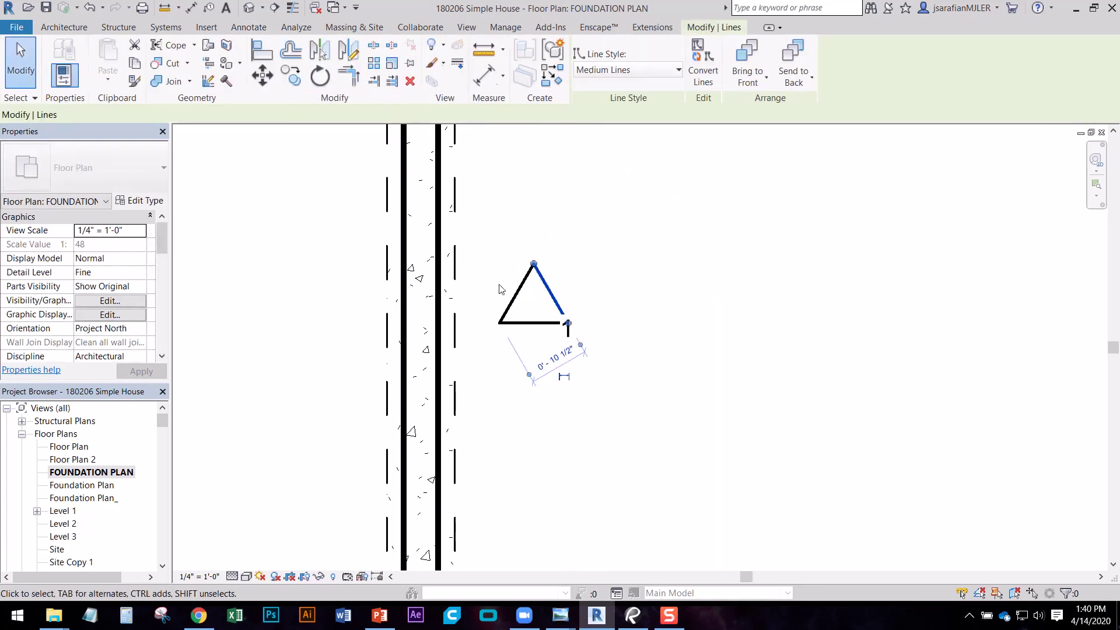
{"action": "key", "text": "Tab"}
{"action": "left_click", "coordinate": [521, 324]}
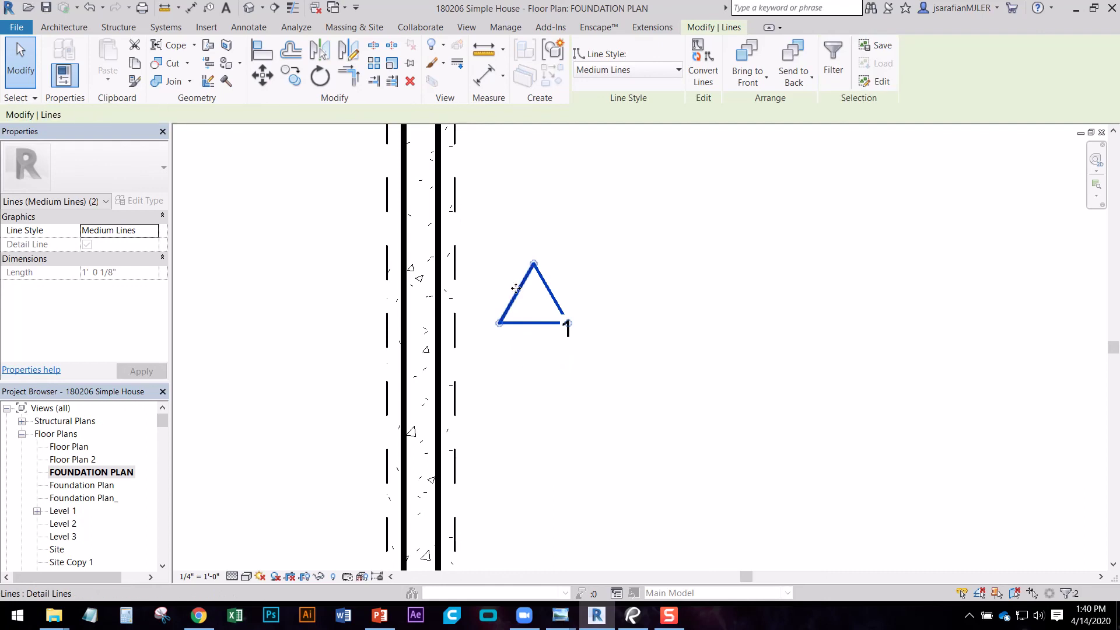
{"action": "left_click_drag", "start_coordinate": [541, 303], "coordinate": [588, 313]}
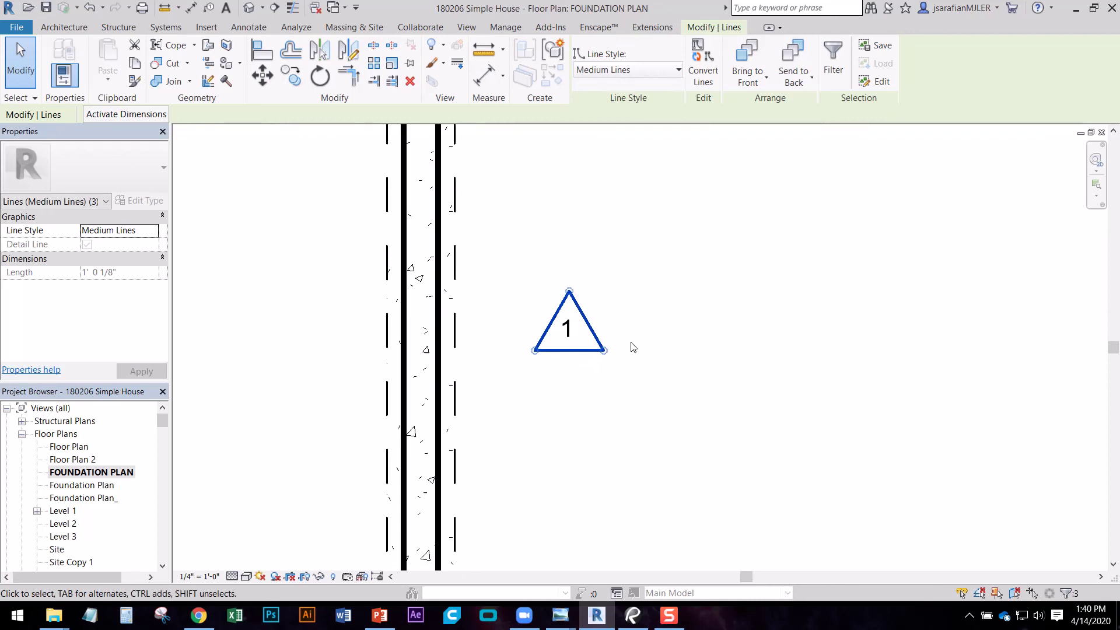
- Group the triangle and '1' note into a detail group named 'SHEAR WALL 1'
{"action": "left_click", "coordinate": [633, 367]}
{"action": "left_click_drag", "start_coordinate": [642, 388], "coordinate": [523, 265]}
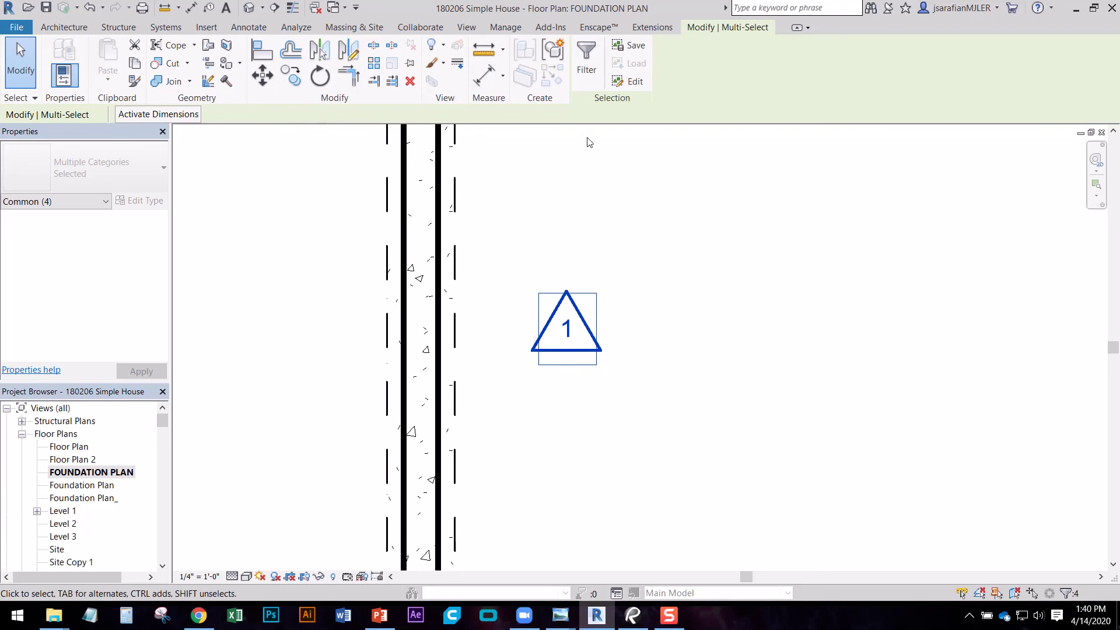
{"action": "left_click", "coordinate": [552, 54]}
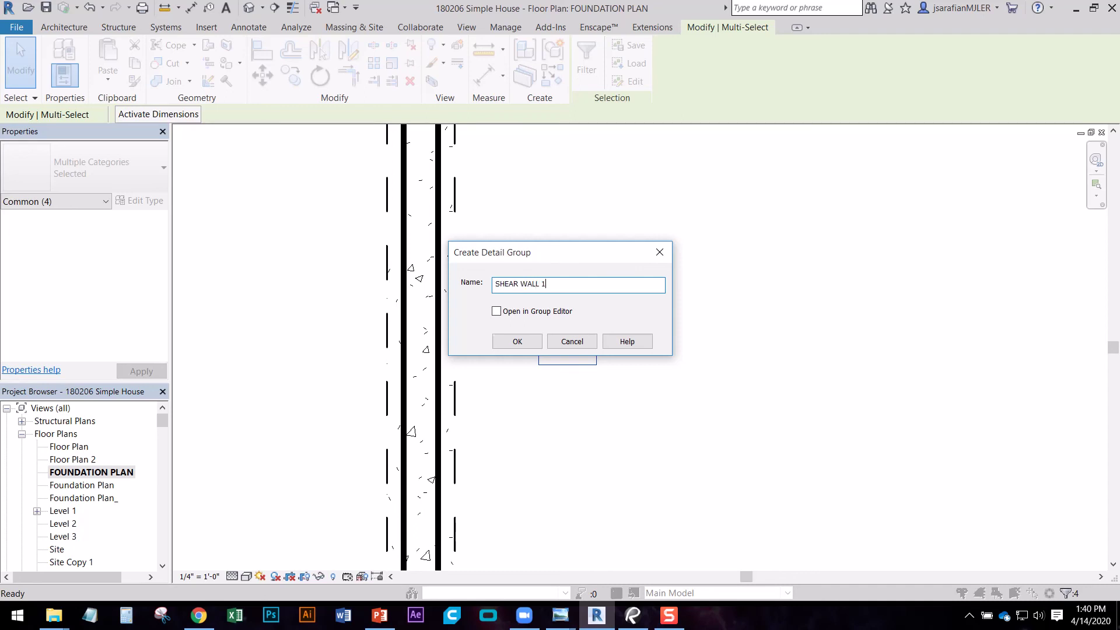
{"action": "left_click", "coordinate": [518, 342]}
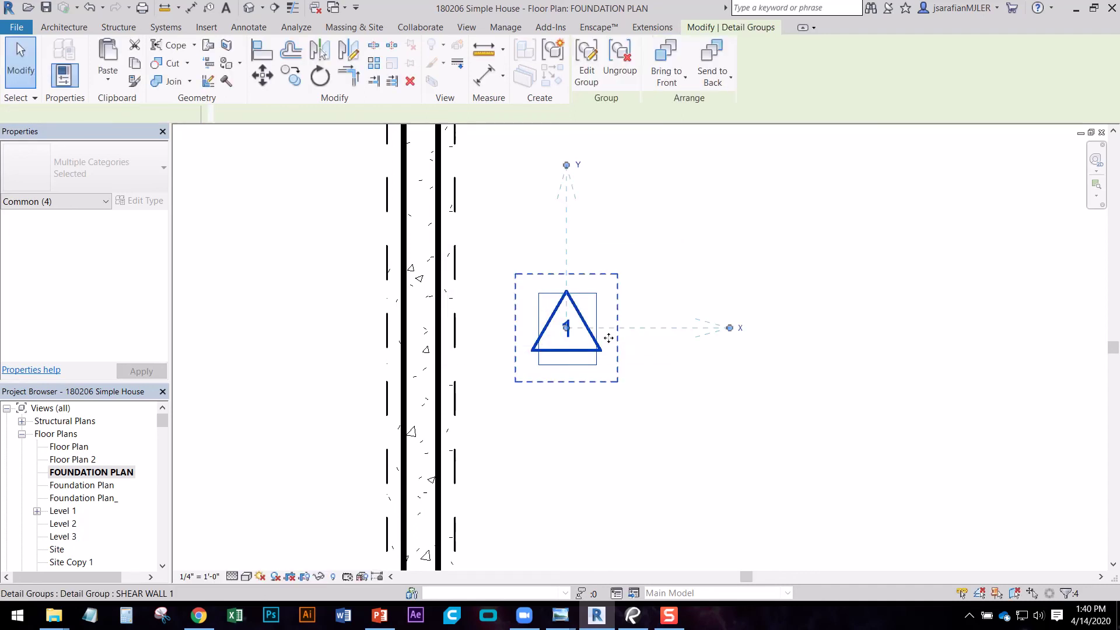
{"action": "left_click", "coordinate": [660, 352]}
{"action": "left_click", "coordinate": [586, 322]}
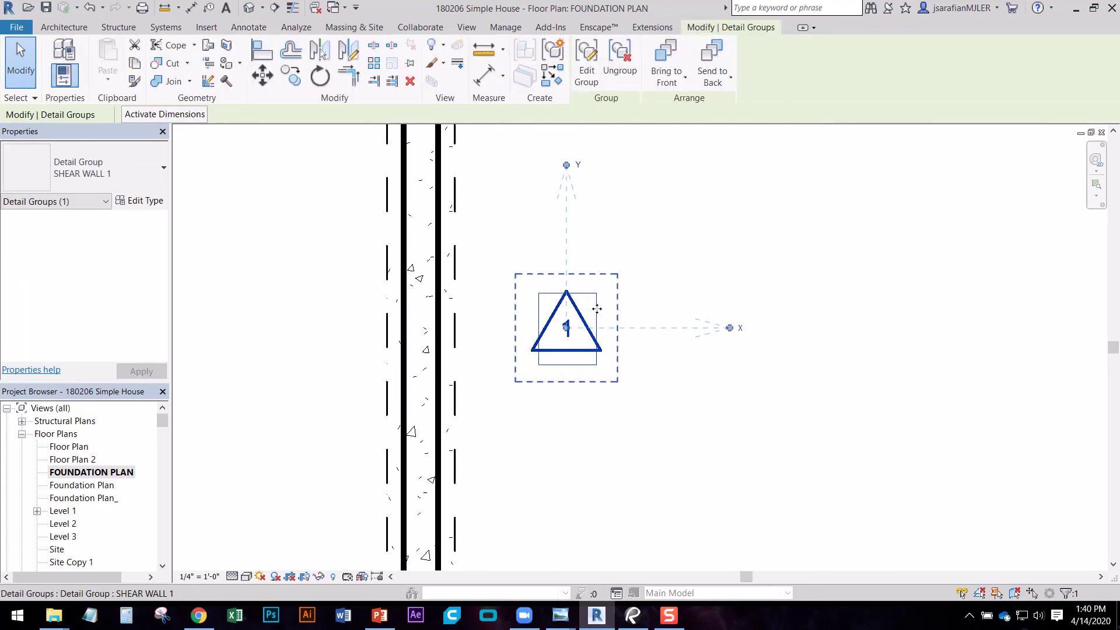
{"action": "scroll", "coordinate": [586, 323], "scroll_direction": "down", "scroll_amount": 2}
- Copy the SHEAR WALL 1 marker to a spot above the top wall
{"action": "key", "text": "c"}
{"action": "key", "text": "c"}
{"action": "left_click", "coordinate": [531, 346]}
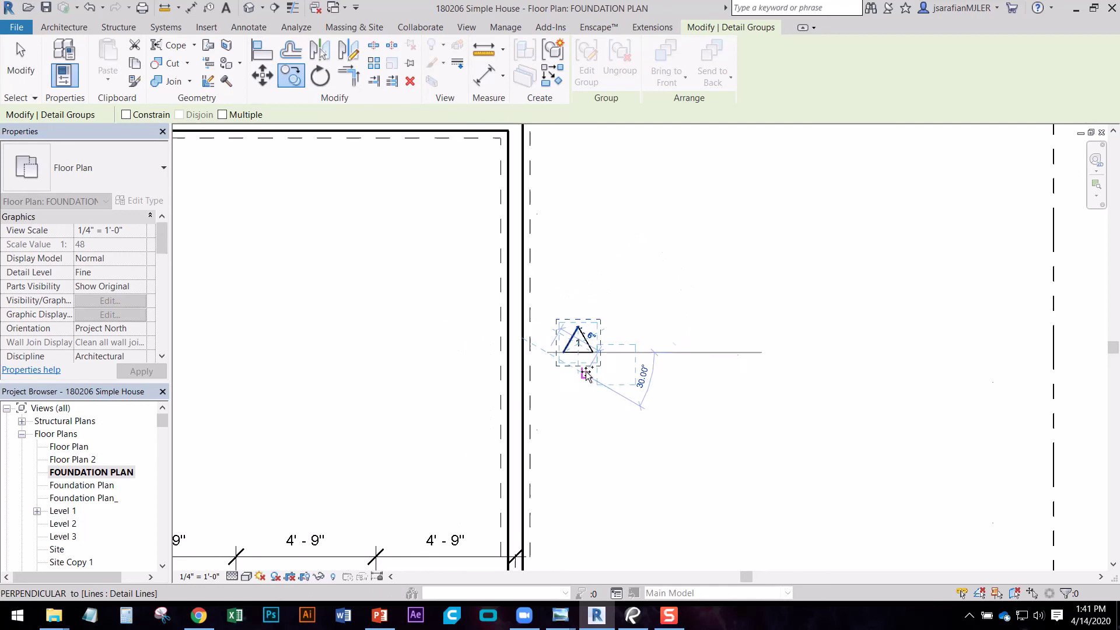
{"action": "scroll", "coordinate": [587, 375], "scroll_direction": "down", "scroll_amount": 3}
{"action": "scroll", "coordinate": [386, 233], "scroll_direction": "up", "scroll_amount": 2}
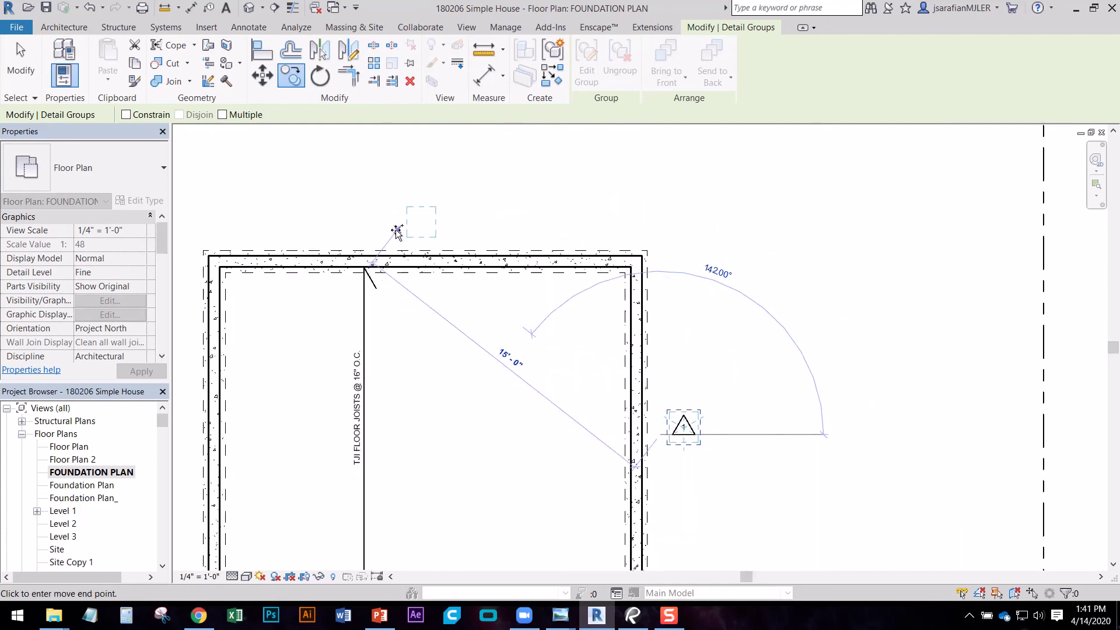
{"action": "left_click", "coordinate": [397, 232]}
{"action": "scroll", "coordinate": [408, 239], "scroll_direction": "down", "scroll_amount": 2}
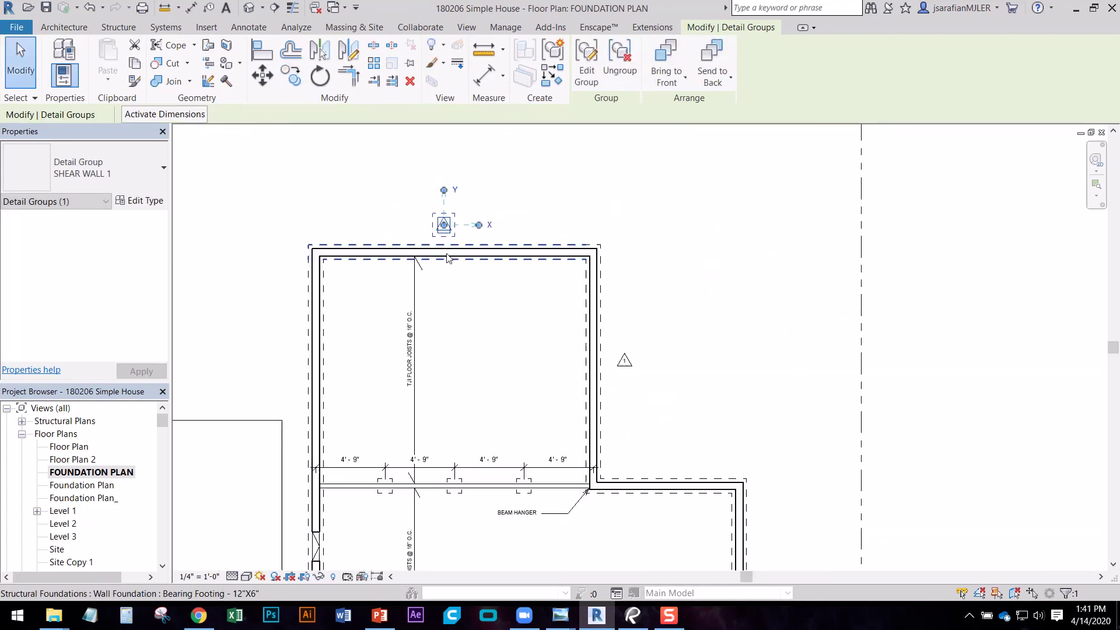
{"action": "key", "text": "Escape"}
- Place more marker copies below the bottom wall, beside the lower wing's right wall, and above its top wall
{"action": "left_click", "coordinate": [444, 226]}
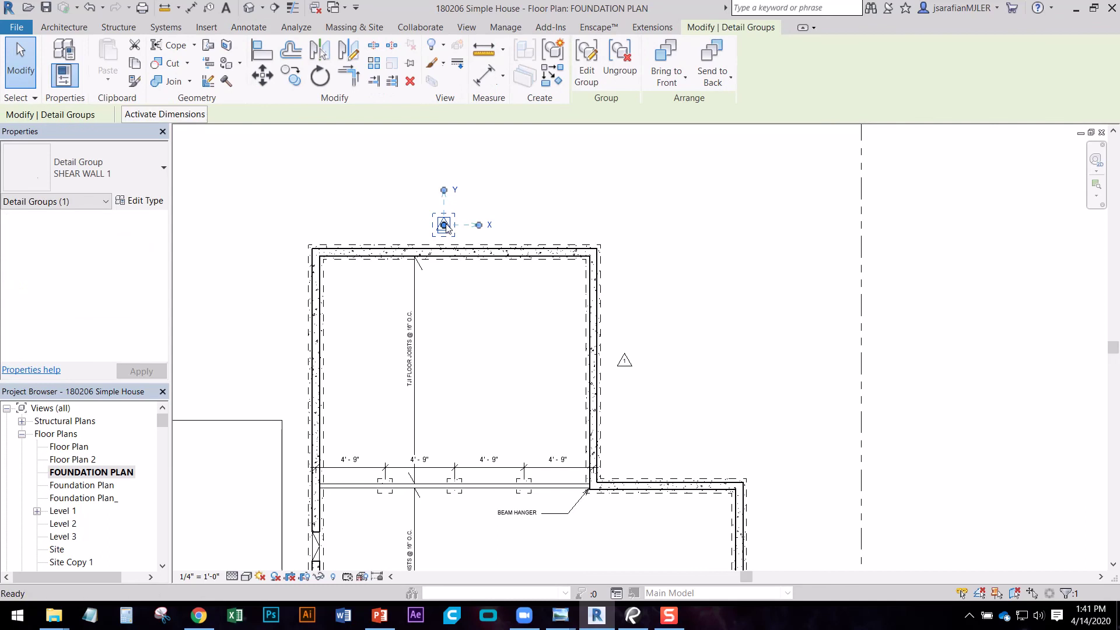
{"action": "key", "text": "c"}
{"action": "key", "text": "o"}
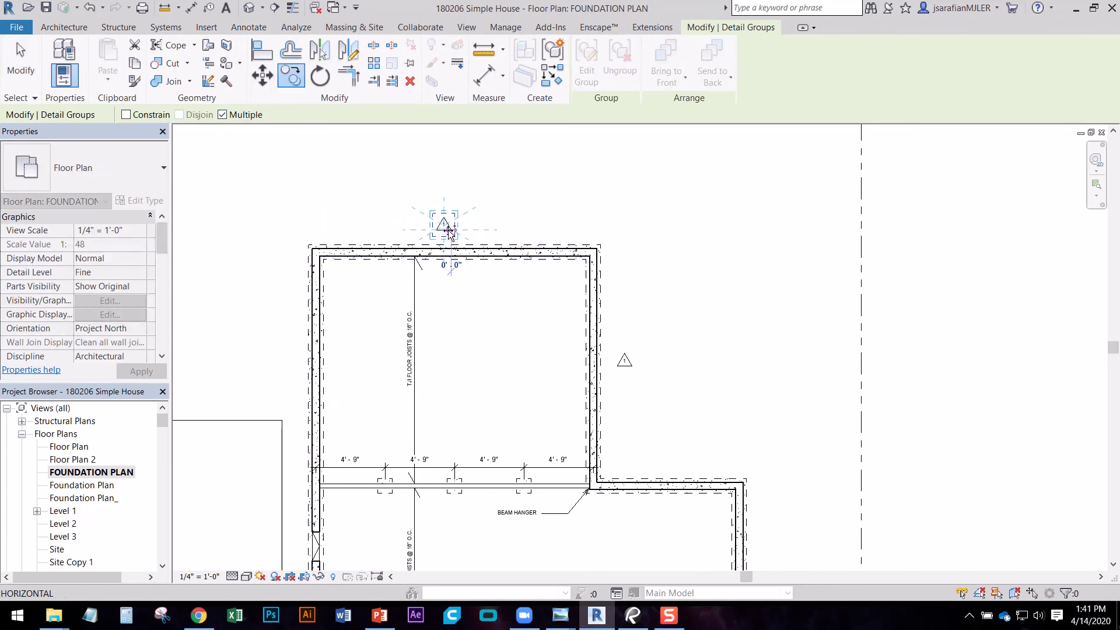
{"action": "scroll", "coordinate": [306, 327], "scroll_direction": "down", "scroll_amount": 3}
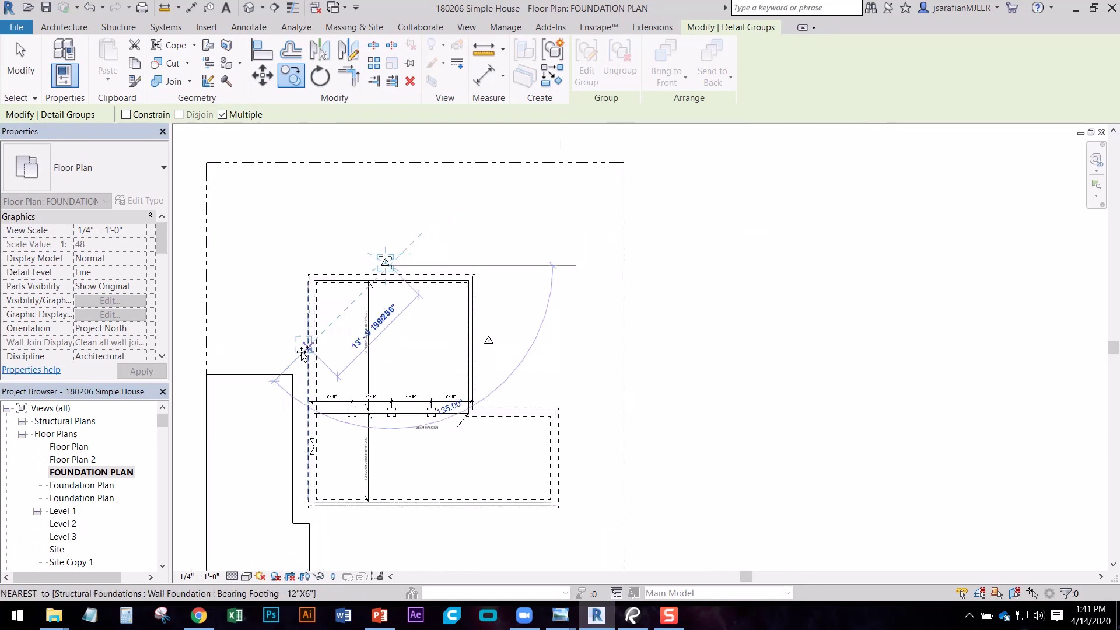
{"action": "scroll", "coordinate": [302, 353], "scroll_direction": "up", "scroll_amount": 3}
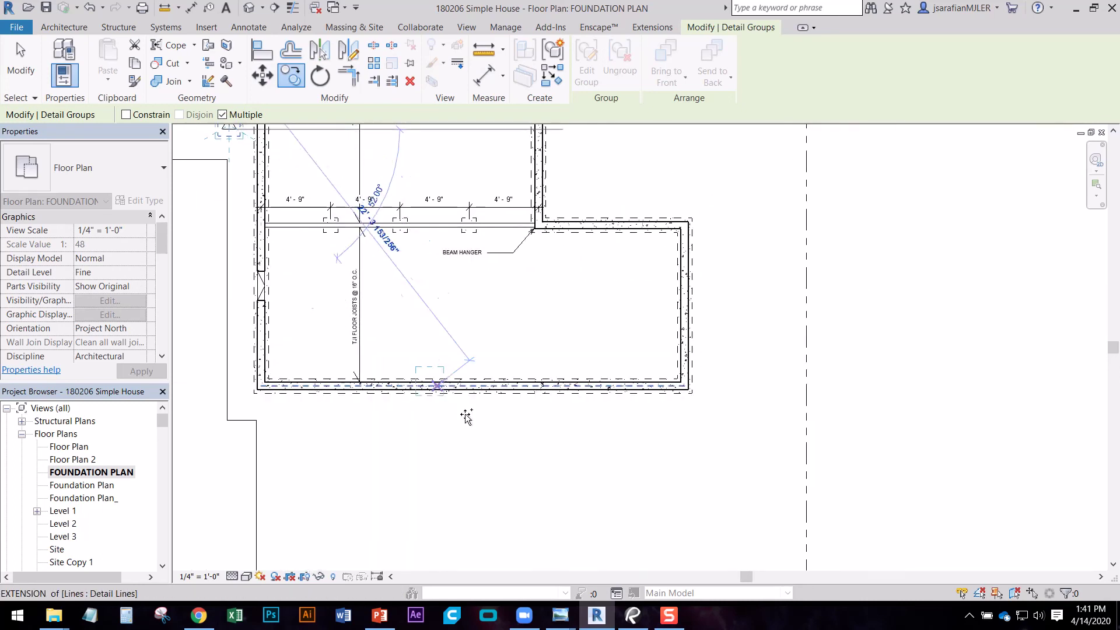
{"action": "left_click", "coordinate": [470, 417]}
{"action": "left_click", "coordinate": [719, 321]}
{"action": "key", "text": "Return"}
{"action": "left_click", "coordinate": [719, 321]}
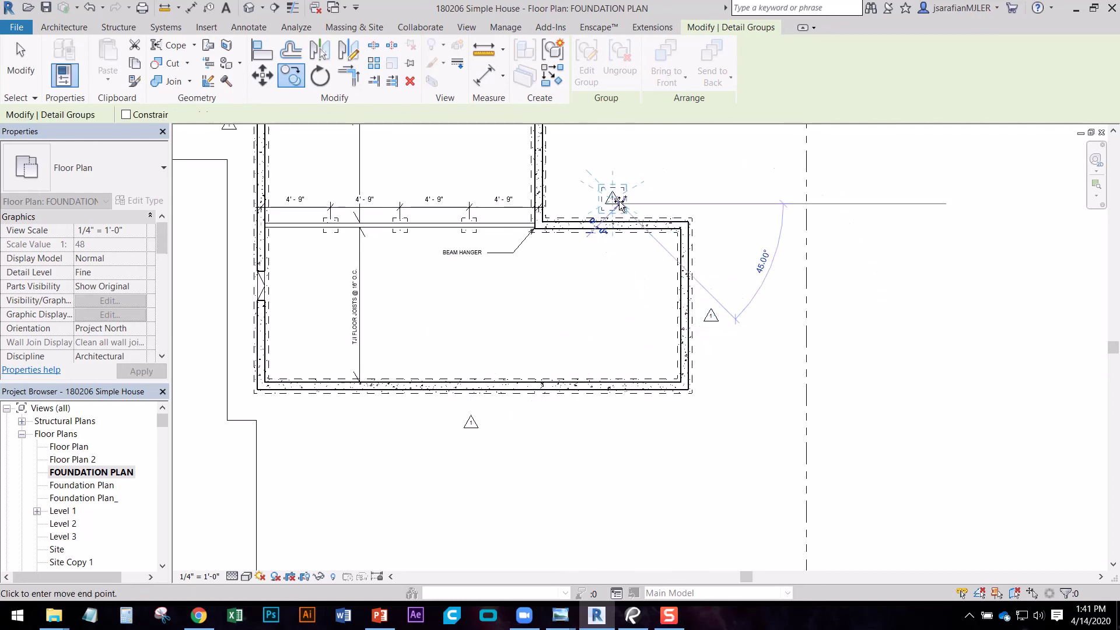
{"action": "left_click", "coordinate": [620, 204]}
{"action": "mouse_move", "coordinate": [608, 248]}
{"action": "middle_mouse_down"}
{"action": "mouse_move", "coordinate": [600, 405]}
{"action": "mouse_move", "coordinate": [612, 375]}
{"action": "middle_mouse_up"}
{"action": "key", "text": "Escape"}
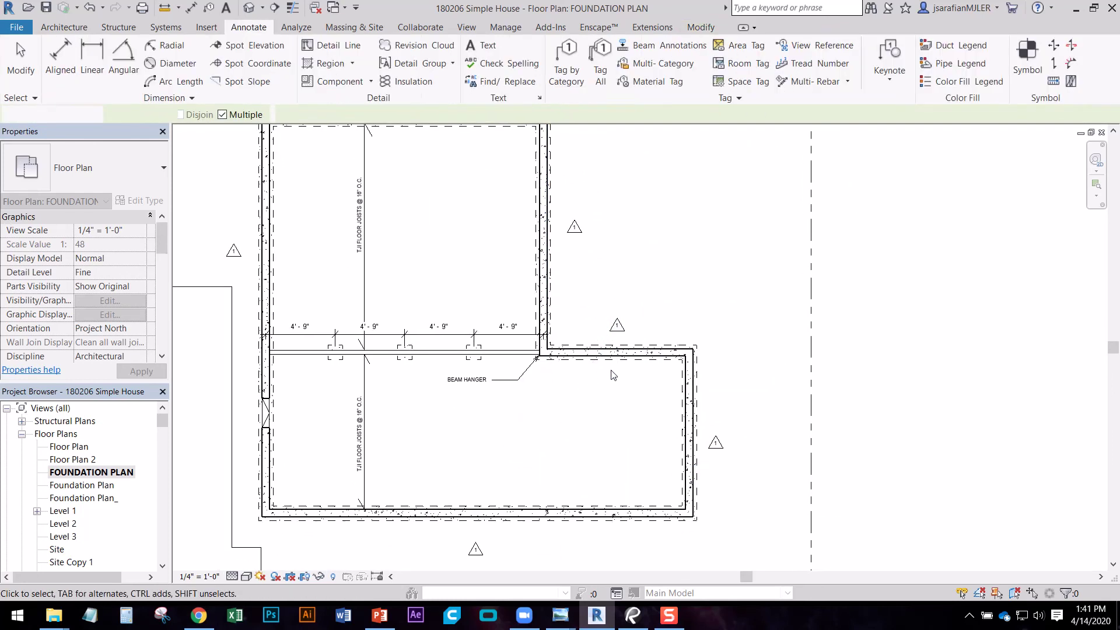
{"action": "key", "text": "Escape"}
{"action": "scroll", "coordinate": [578, 361], "scroll_direction": "down", "scroll_amount": 1}
{"action": "scroll", "coordinate": [564, 328], "scroll_direction": "up", "scroll_amount": 2}
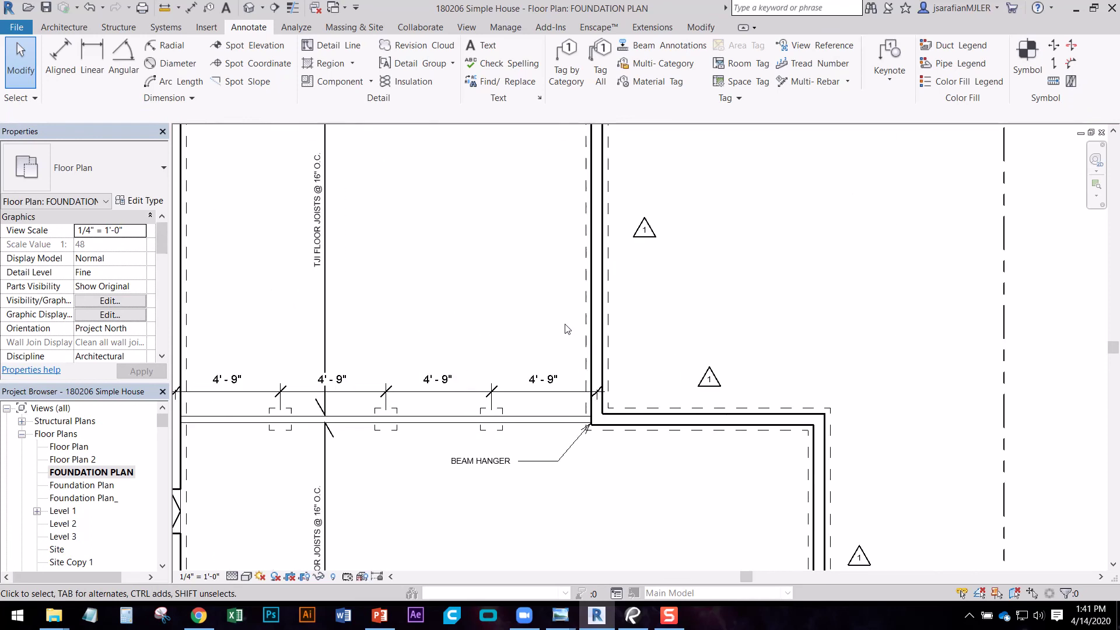
{"action": "middle_click_drag", "start_coordinate": [520, 357], "coordinate": [541, 333]}
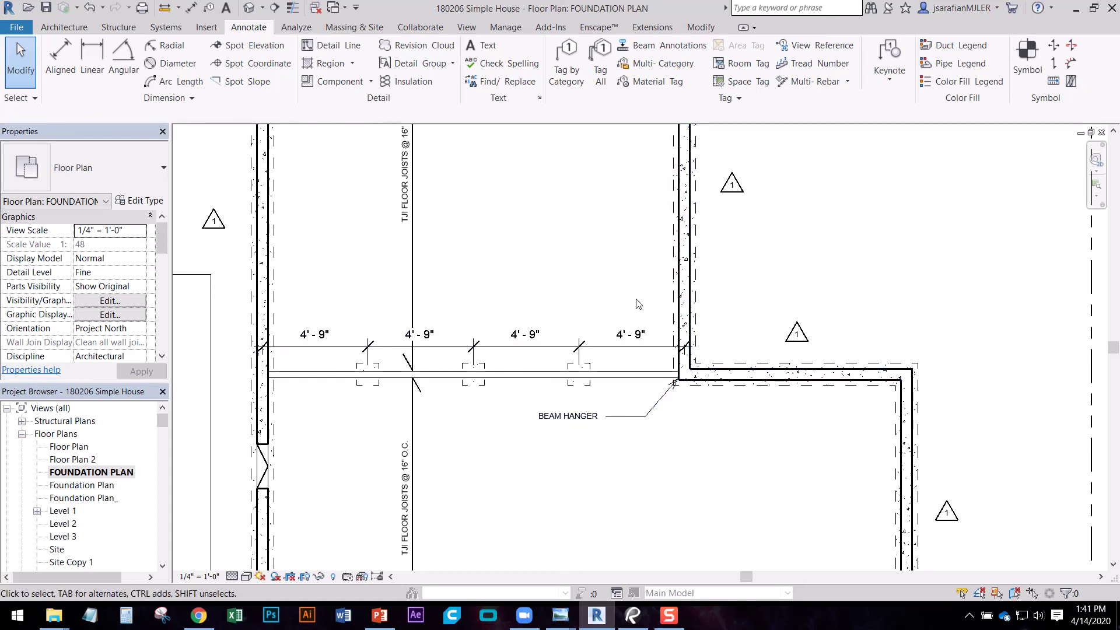
{"action": "middle_click_drag", "start_coordinate": [617, 484], "coordinate": [559, 425]}
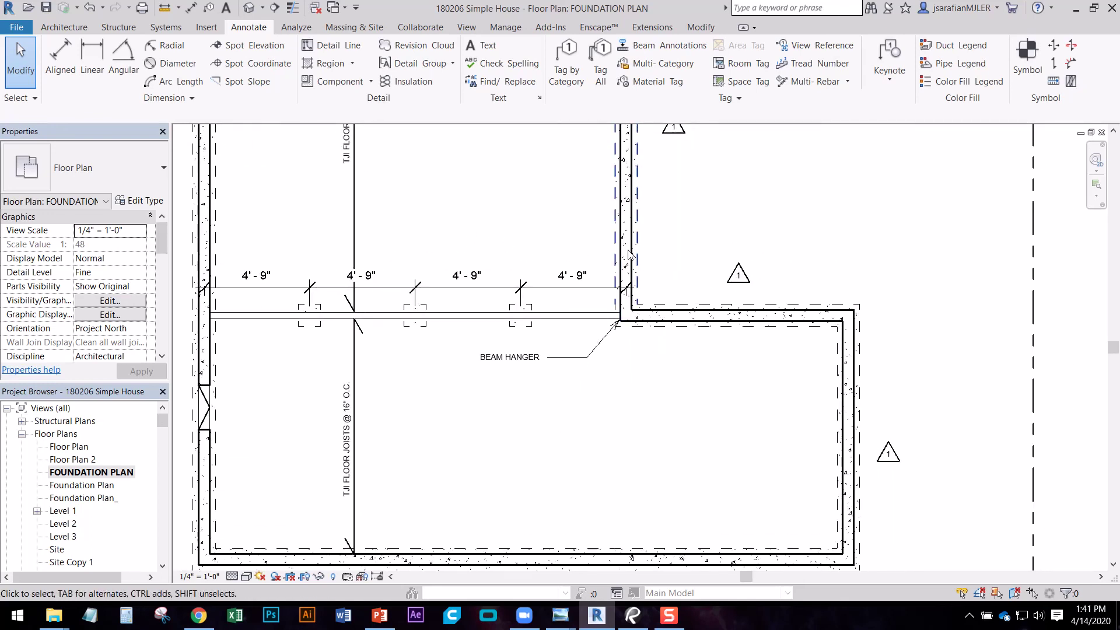
{"action": "middle_click_drag", "start_coordinate": [407, 246], "coordinate": [396, 292]}
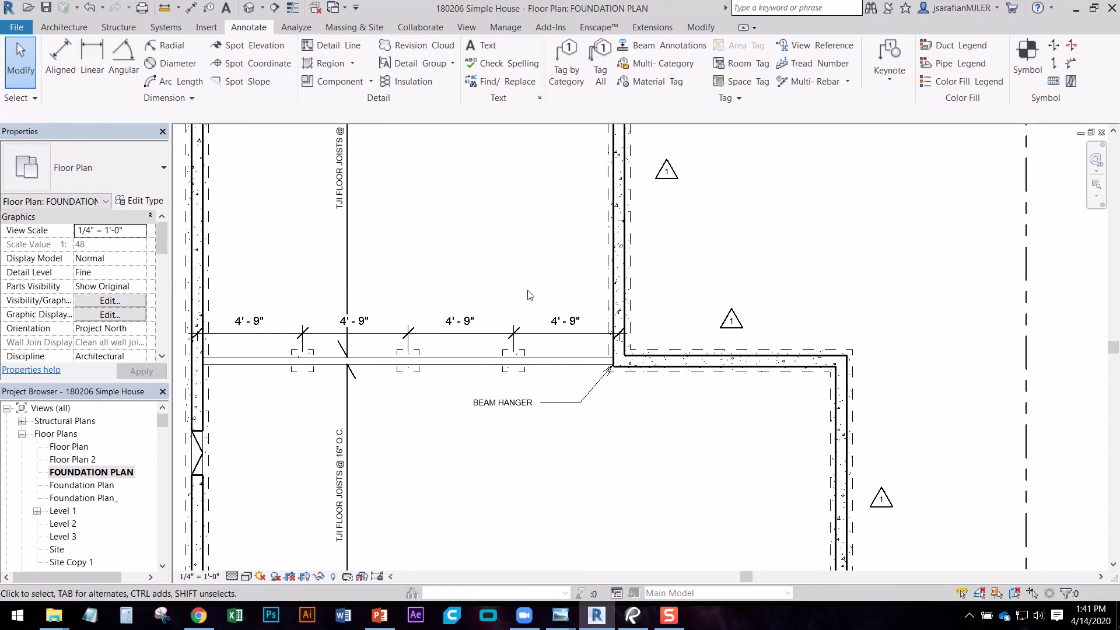
{"action": "middle_click_drag", "start_coordinate": [592, 290], "coordinate": [560, 307]}
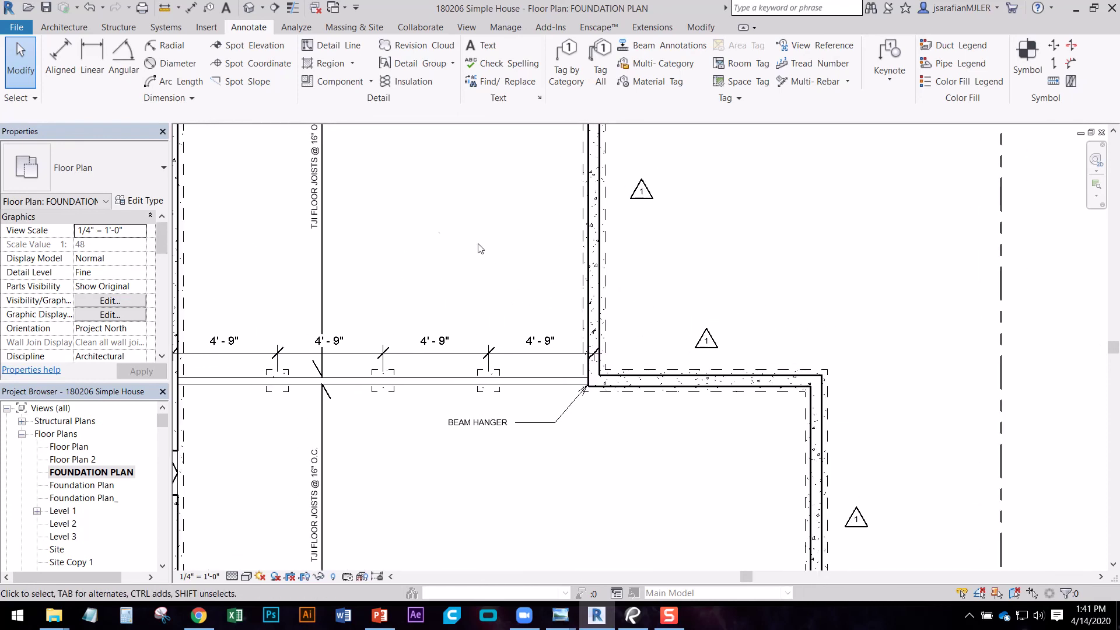
{"action": "middle_click_drag", "start_coordinate": [458, 272], "coordinate": [490, 328]}
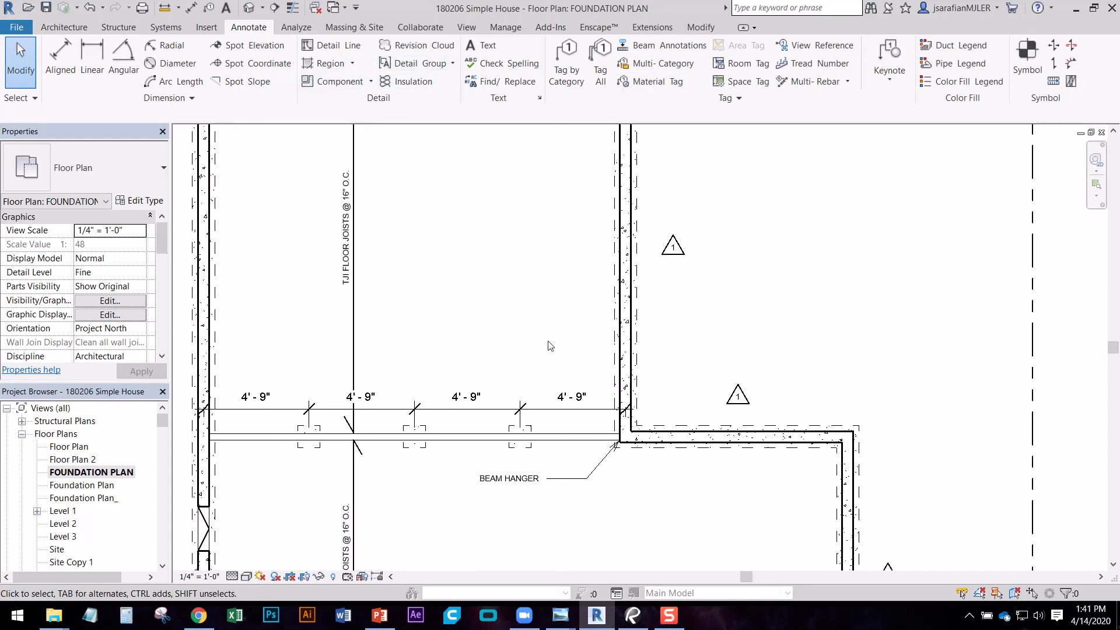
{"action": "middle_click_drag", "start_coordinate": [549, 346], "coordinate": [620, 317]}
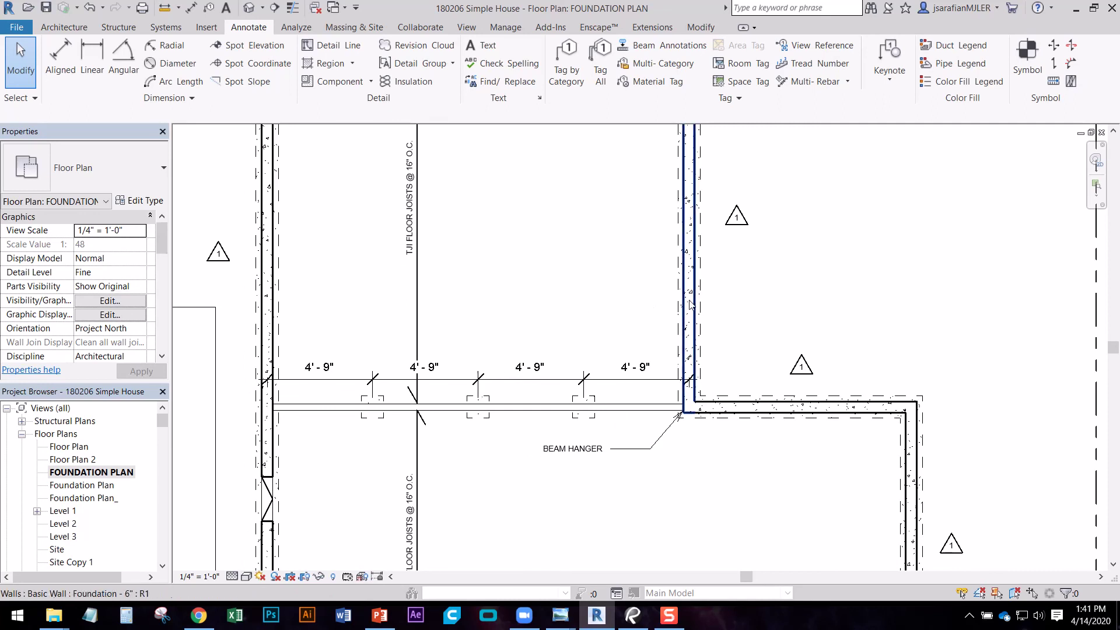
{"action": "middle_click_drag", "start_coordinate": [539, 340], "coordinate": [542, 292]}
{"action": "scroll", "coordinate": [538, 330], "scroll_direction": "down", "scroll_amount": 5}
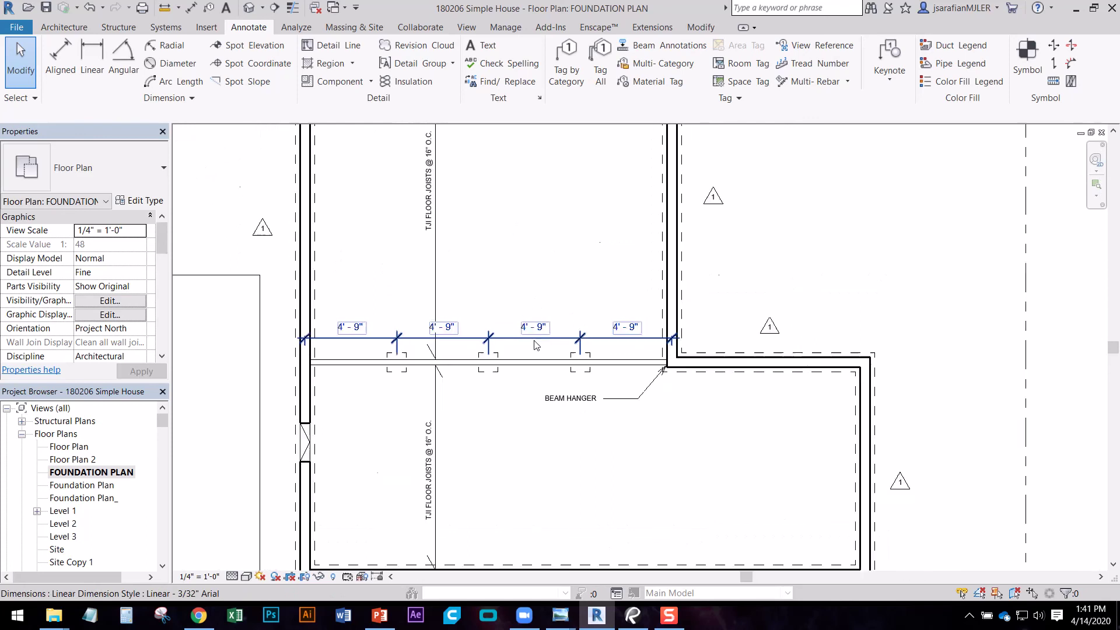
{"action": "scroll", "coordinate": [535, 350], "scroll_direction": "up", "scroll_amount": 3}
{"action": "middle_click_drag", "start_coordinate": [535, 350], "coordinate": [517, 375]}
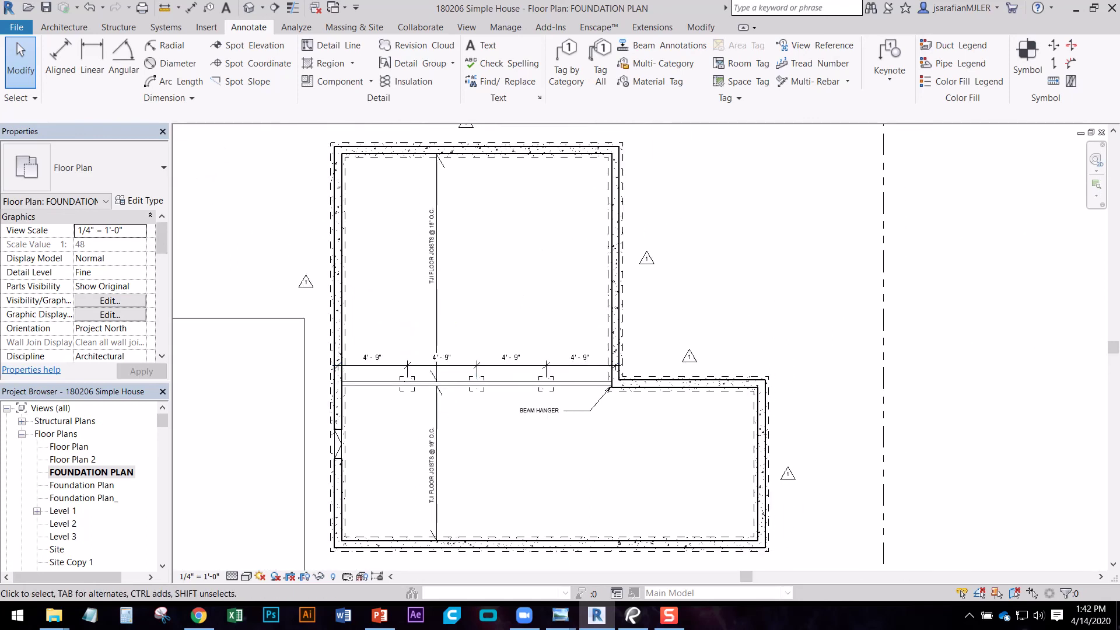